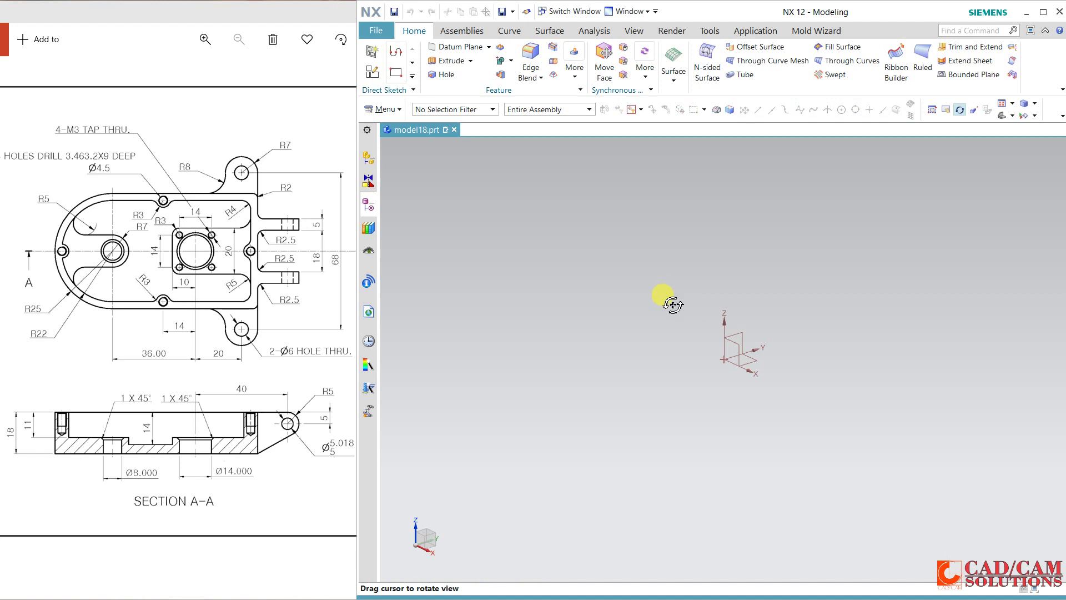
# Create a new sketch on the horizontal XY plane.
pyautogui.click(373, 71)
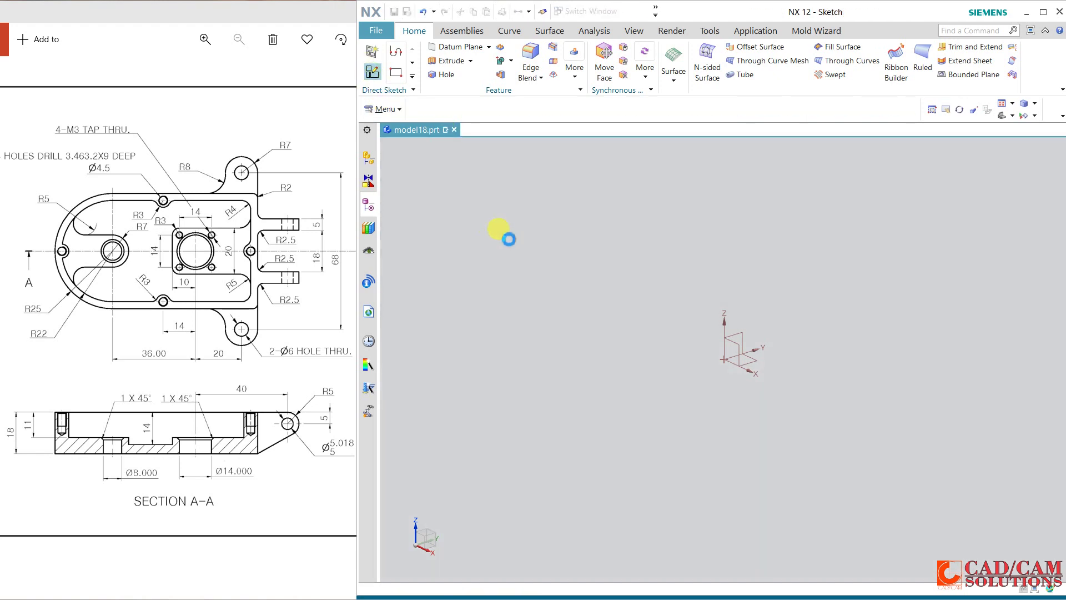
pyautogui.click(756, 369)
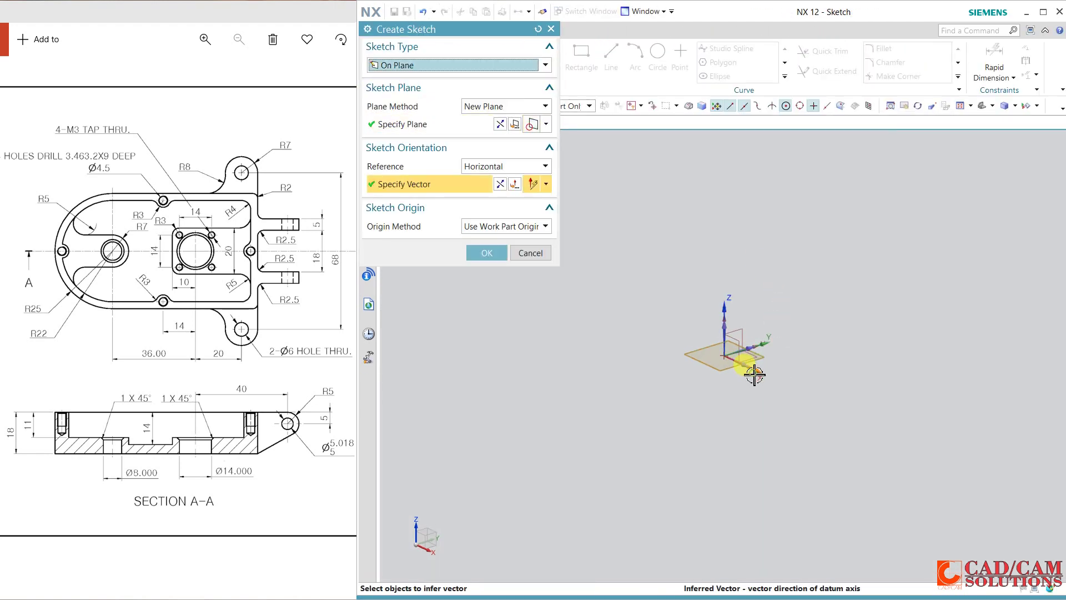
pyautogui.click(486, 253)
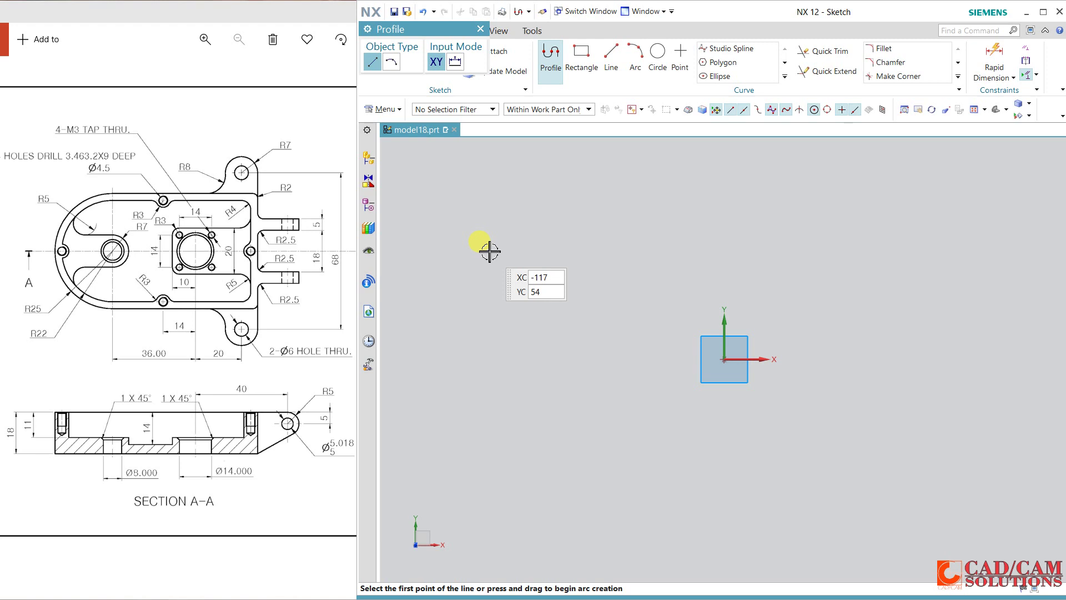
# Sketch a circle centred on the origin and set its diameter to 50 mm.
pyautogui.click(659, 55)
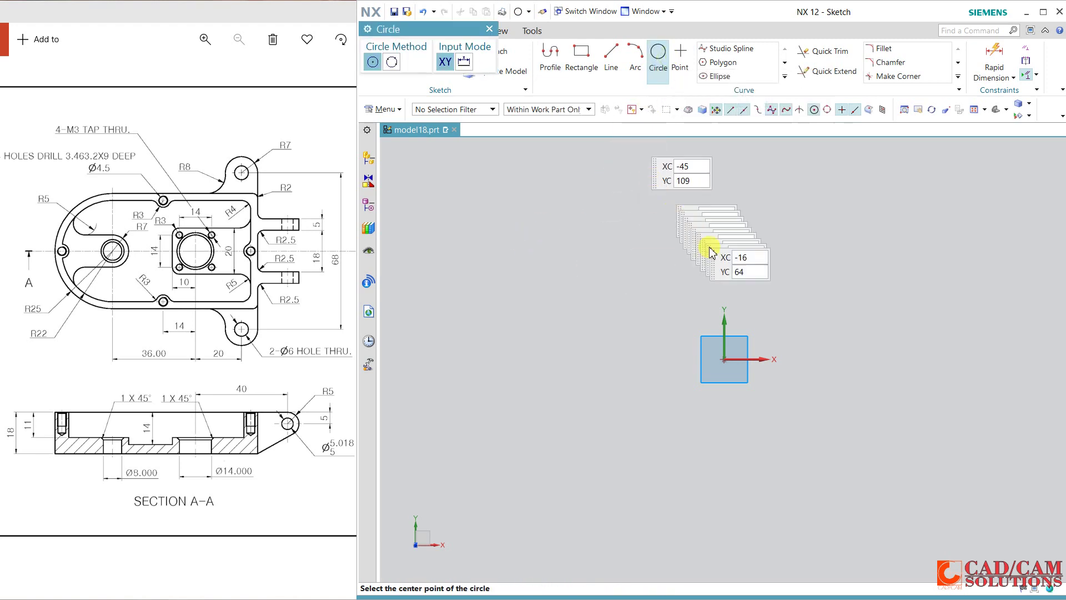
pyautogui.click(726, 360)
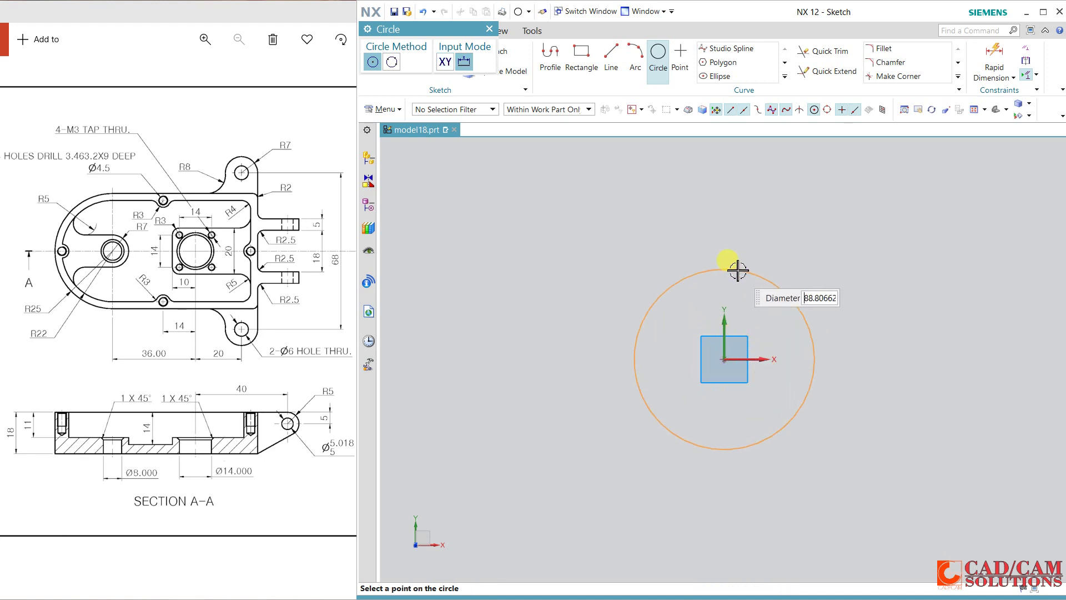
pyautogui.click(742, 264)
pyautogui.press('Escape')
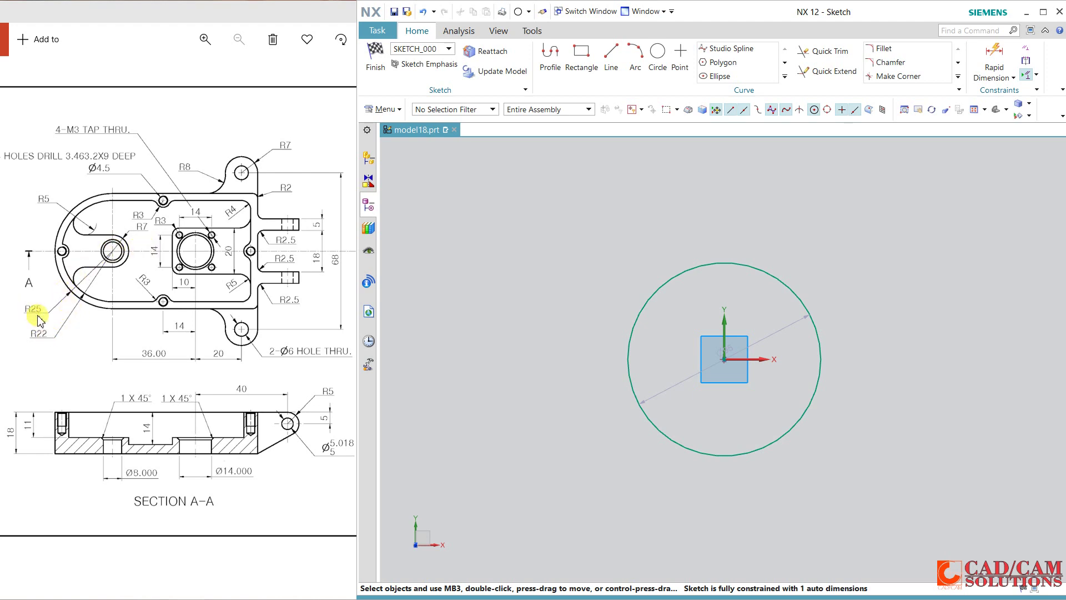
pyautogui.doubleClick(773, 337)
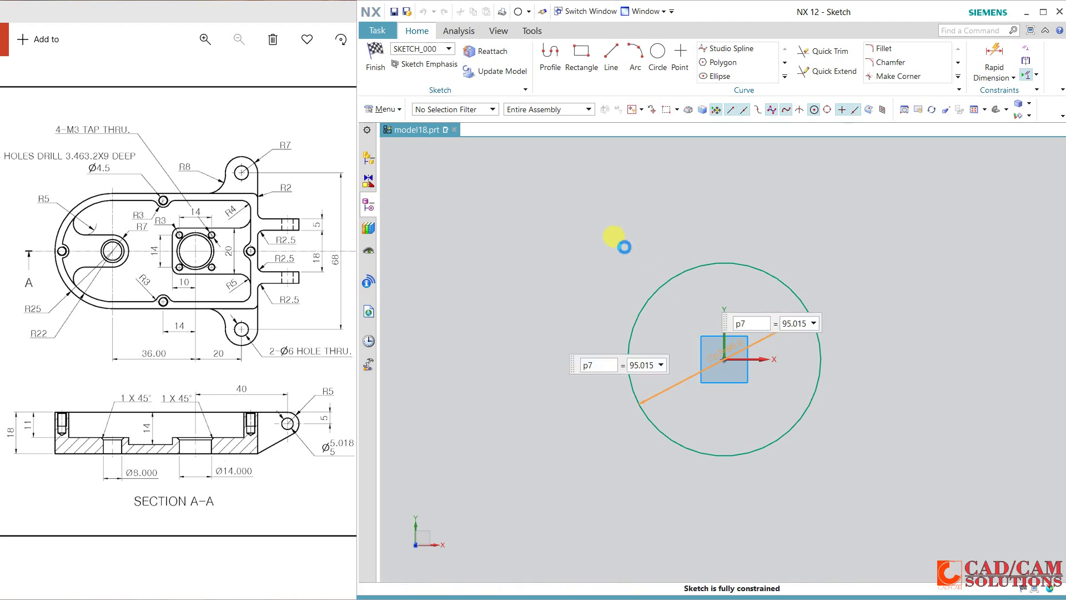
pyautogui.write('50')
pyautogui.press('Return')
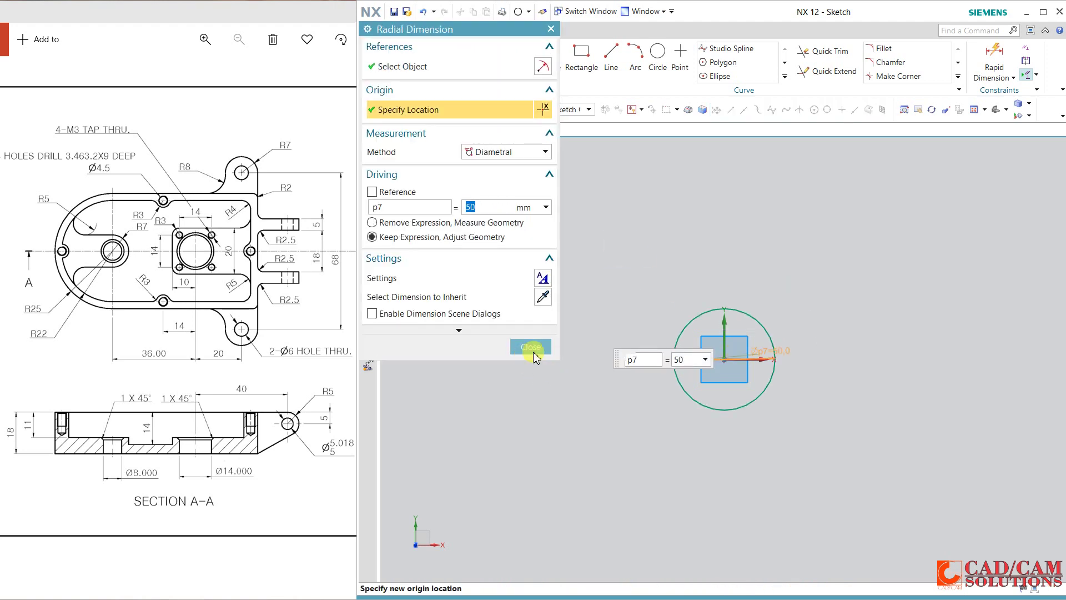
pyautogui.click(530, 347)
# Sketch a second circle centred on the origin inside the first one and set its diameter to 44 mm.
pyautogui.scroll(-3, 814, 361)
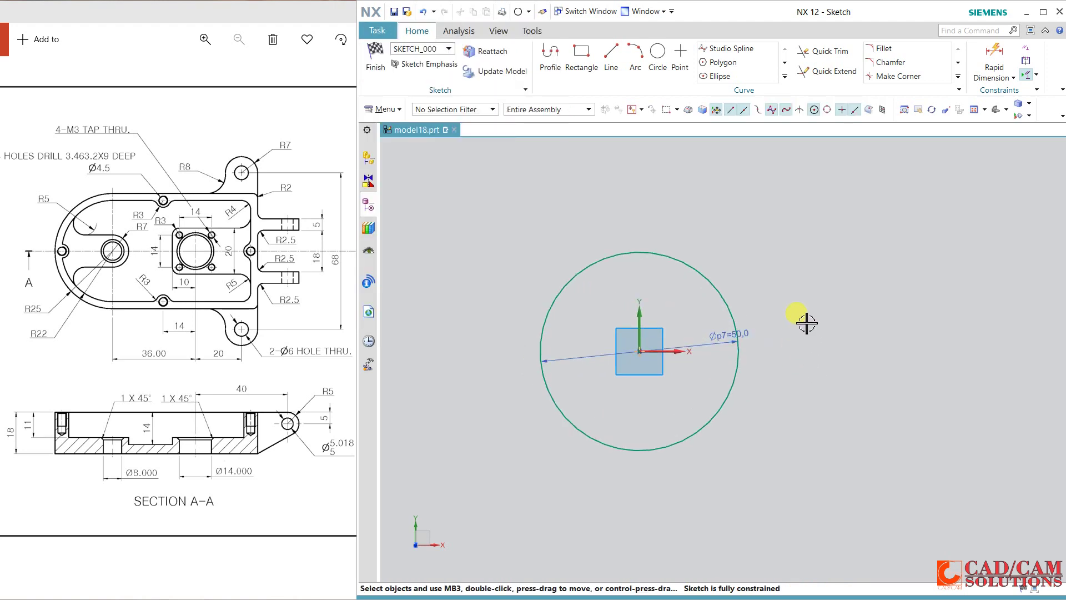
pyautogui.click(657, 53)
pyautogui.click(639, 351)
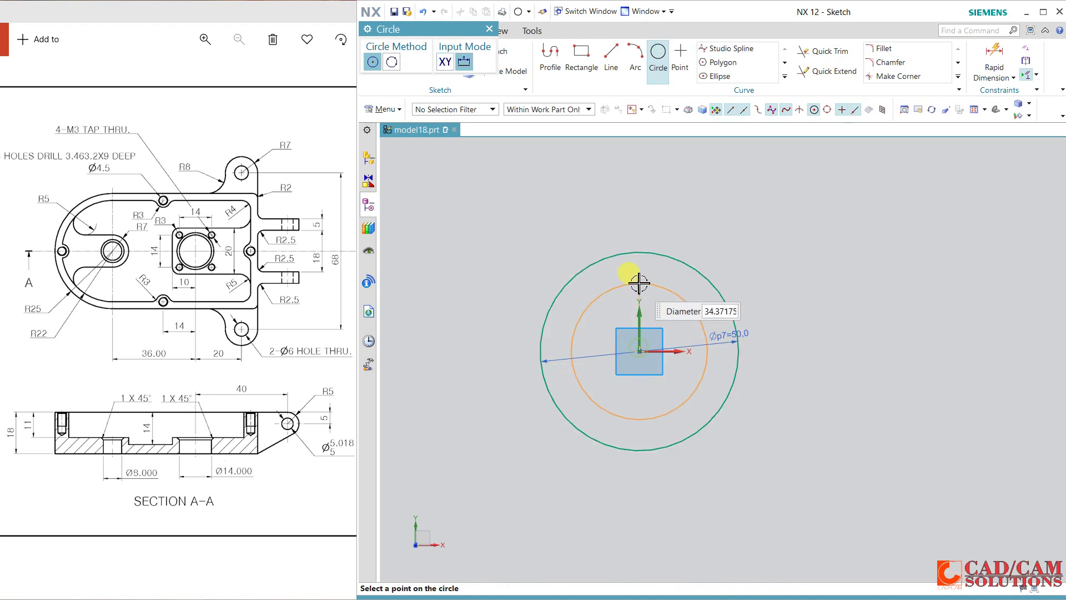
pyautogui.click(631, 268)
pyautogui.press('Escape')
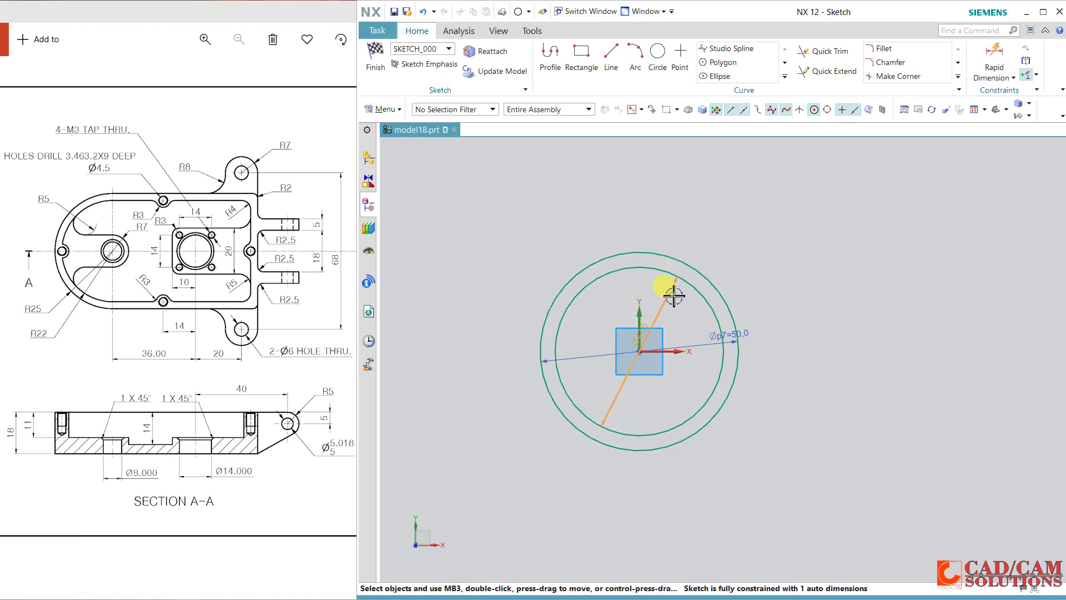
pyautogui.doubleClick(674, 296)
pyautogui.write('44')
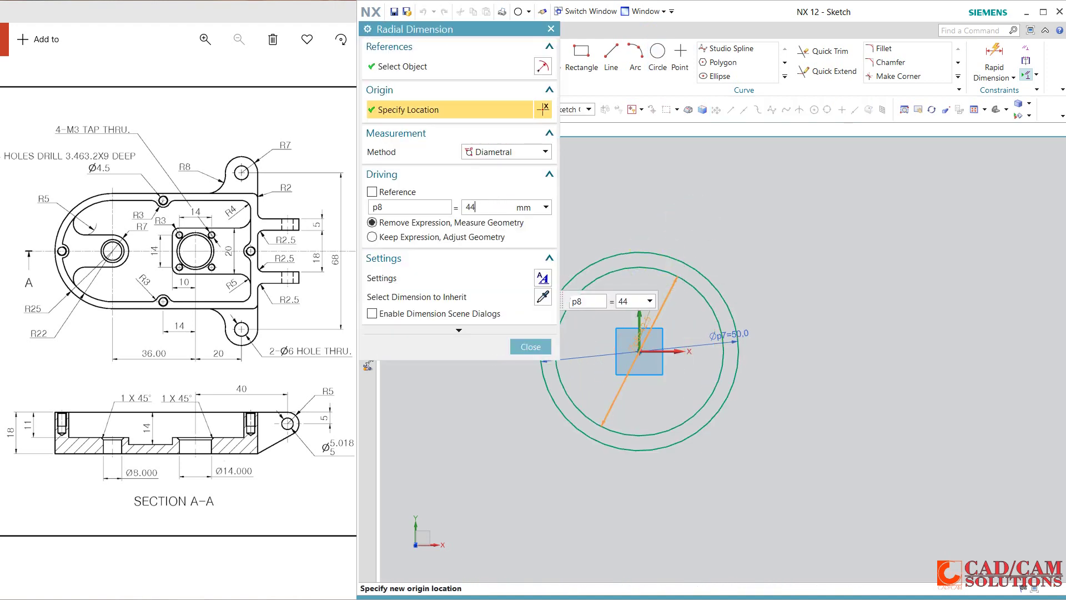
pyautogui.press('Return')
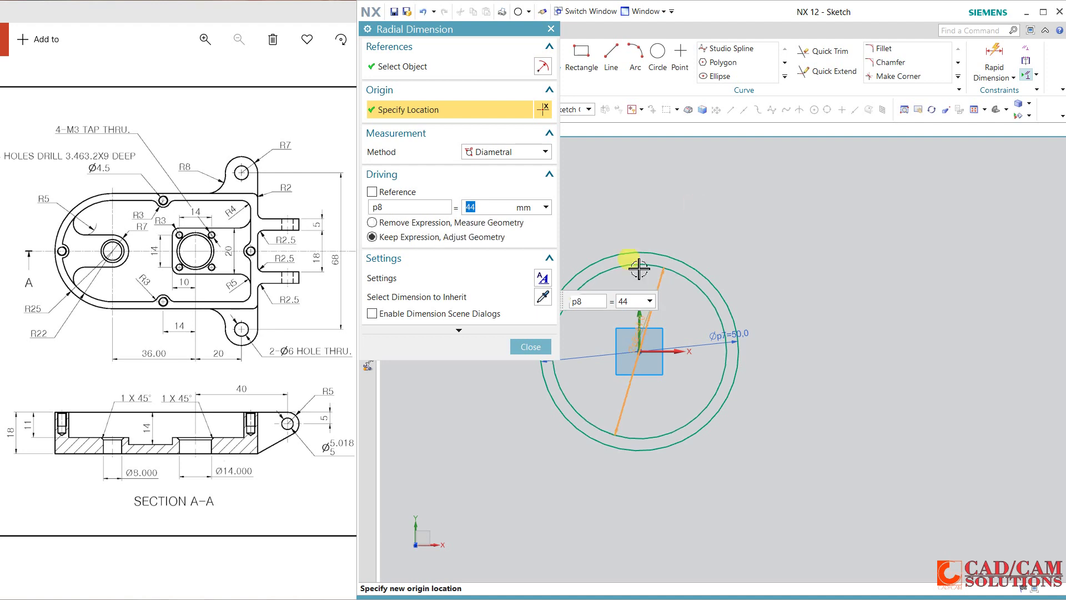
pyautogui.click(531, 346)
# Sketch a horizontal line about 91 mm long from the outer circle's upper quadrant, continued by a vertical line about 52 mm downward.
pyautogui.click(551, 55)
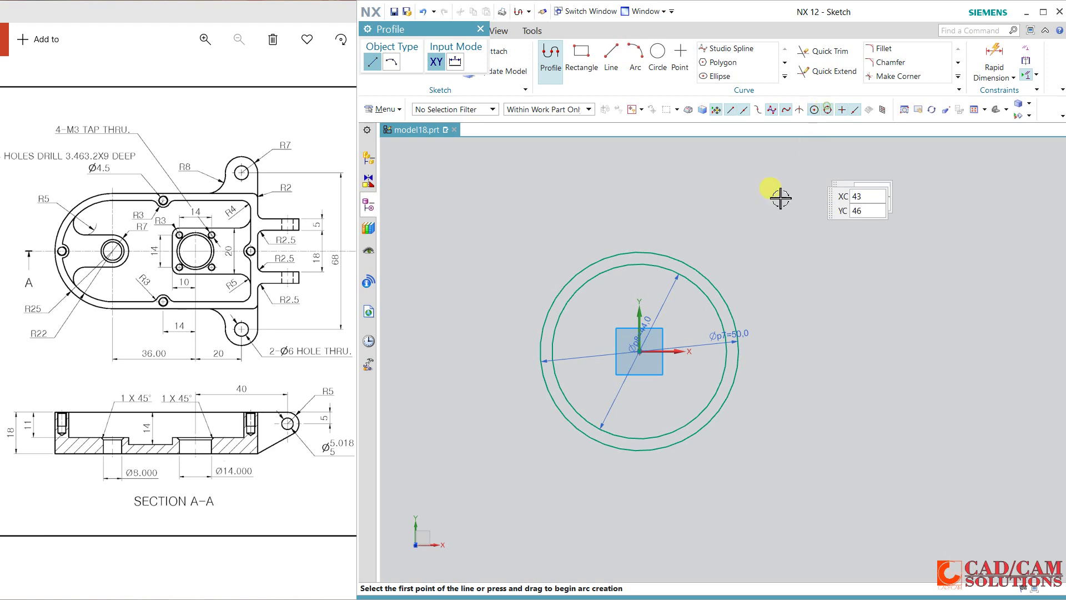
pyautogui.click(639, 253)
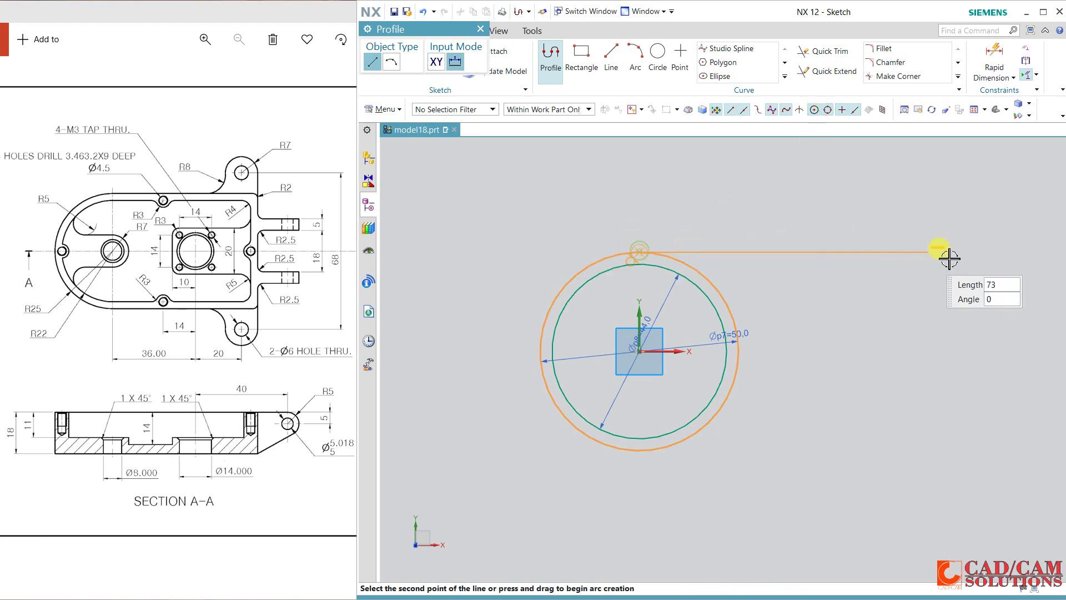
pyautogui.click(1001, 253)
pyautogui.click(1000, 459)
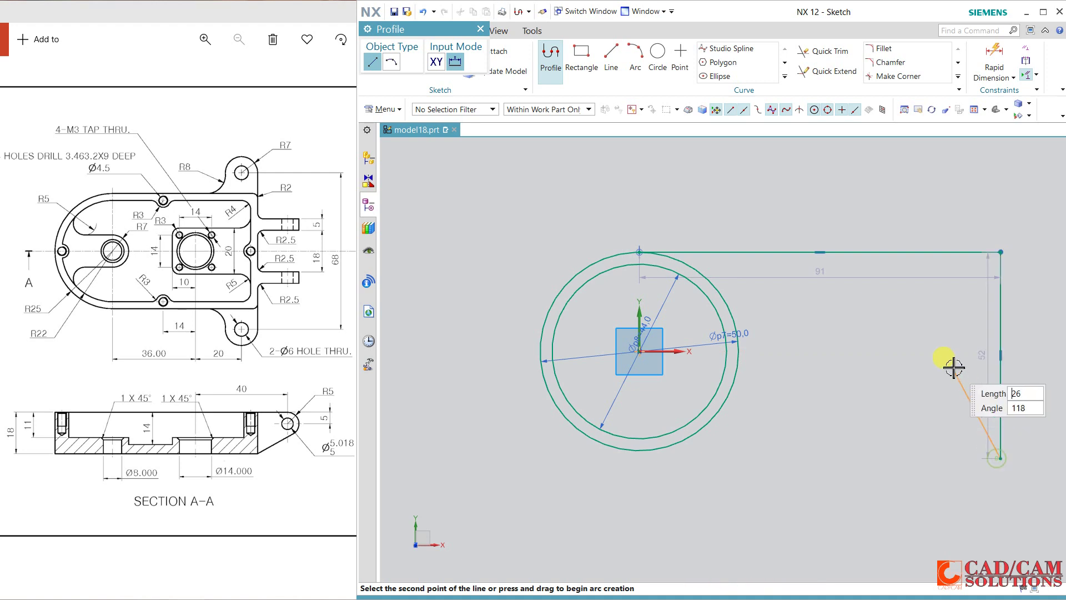
pyautogui.middleClick(952, 362)
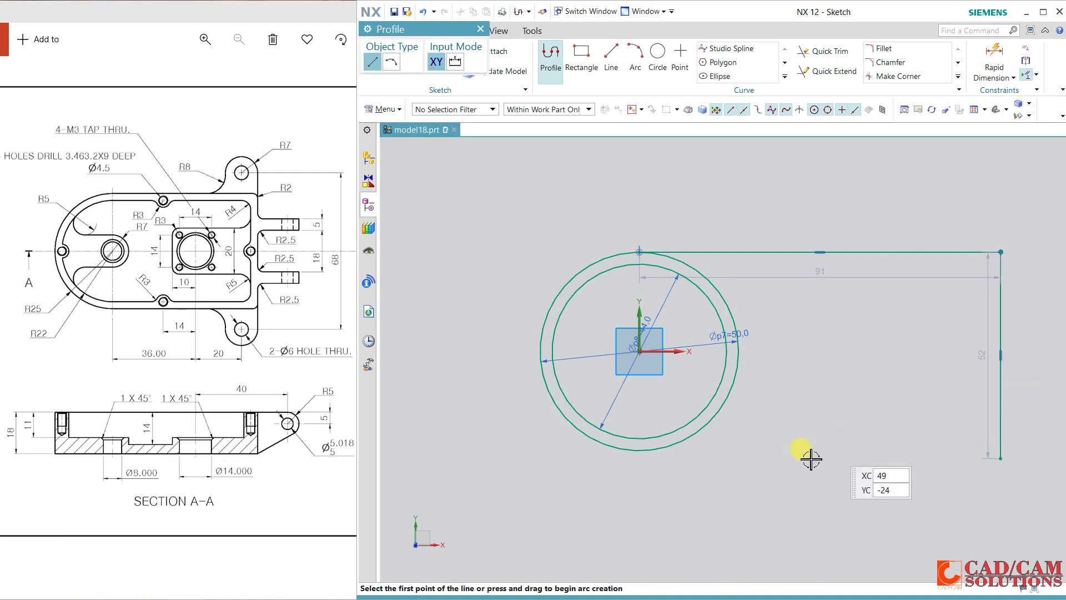
# Sketch a horizontal line about 98 mm long from the outer circle's lower quadrant and make a corner with the vertical line.
pyautogui.click(639, 451)
pyautogui.click(1029, 451)
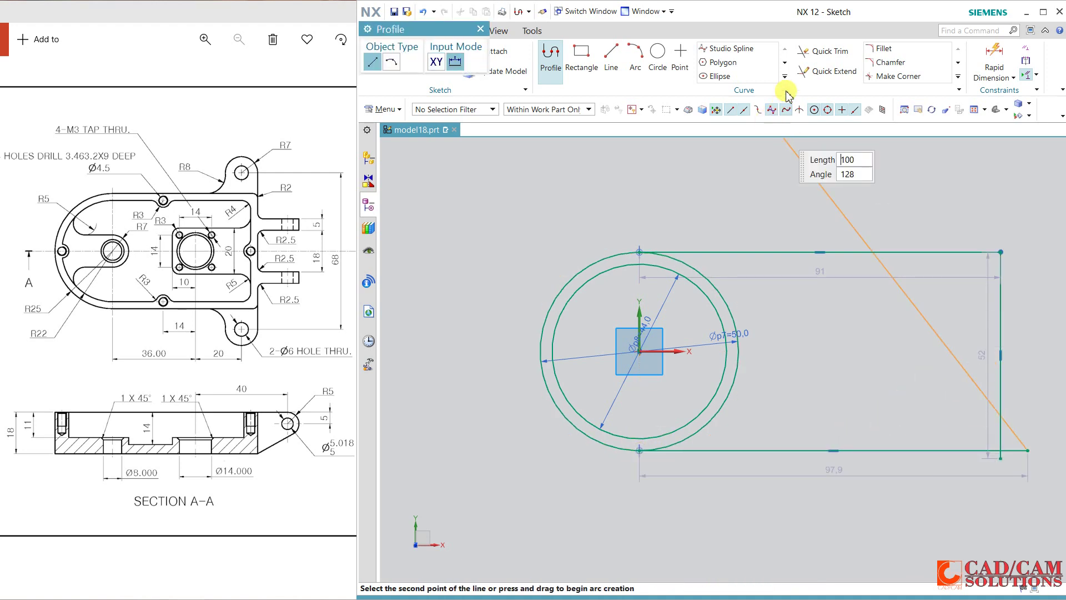
pyautogui.click(824, 51)
pyautogui.click(898, 76)
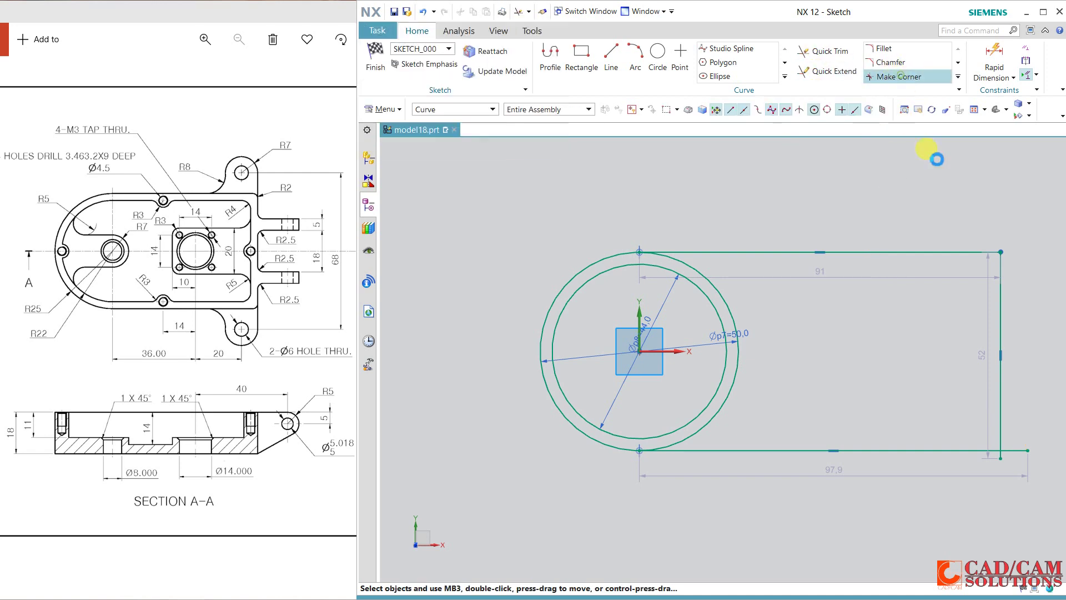
pyautogui.click(1000, 423)
pyautogui.click(951, 452)
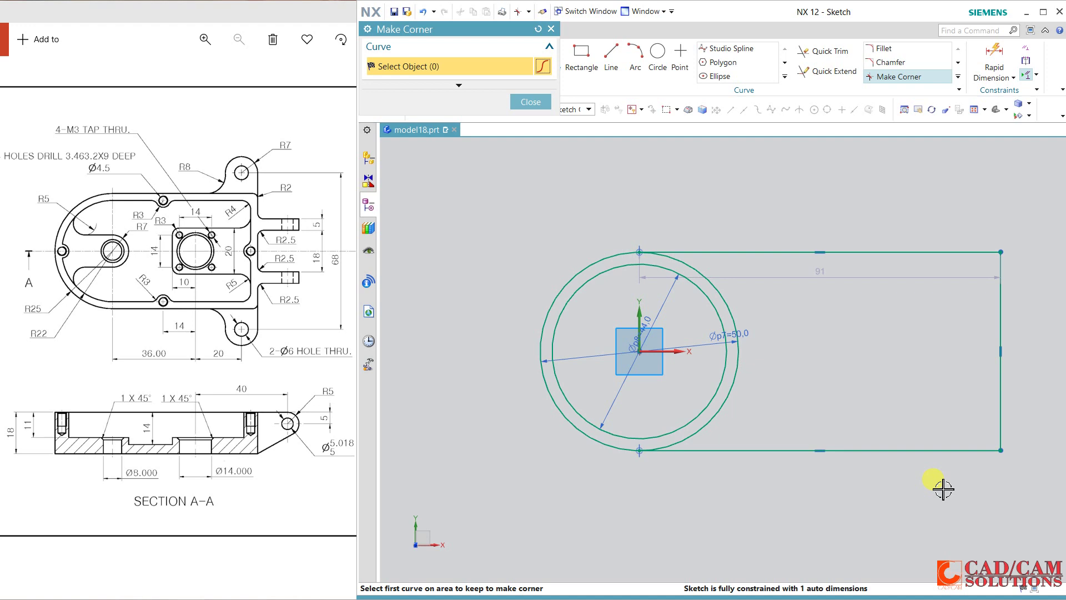
pyautogui.middleClick(849, 318)
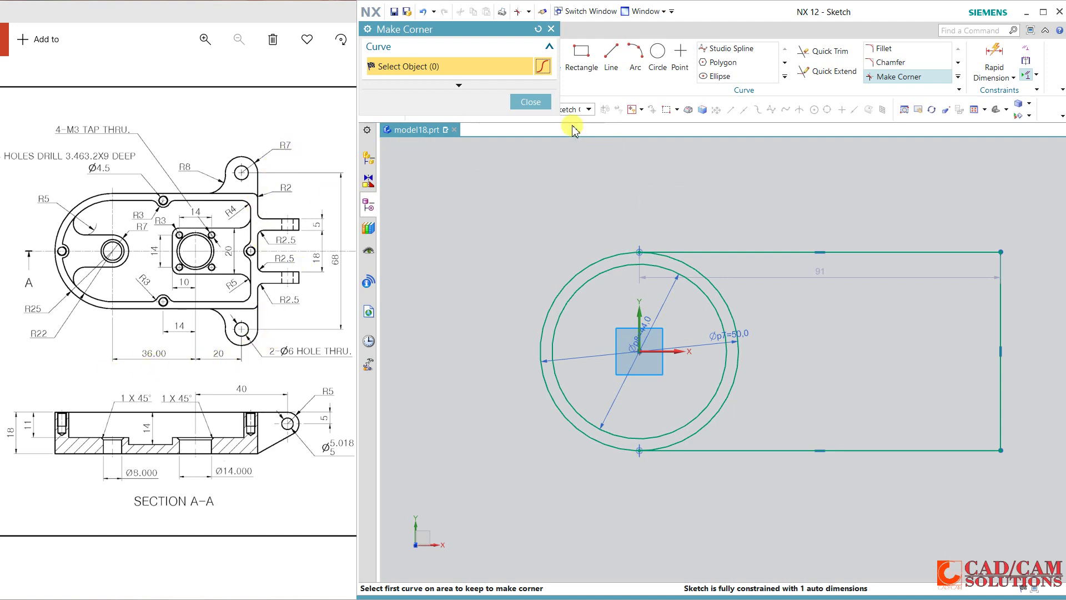
pyautogui.press('Escape')
# Set the outer horizontal length from the circle centre to the vertical line to 36+27 mm.
pyautogui.doubleClick(821, 272)
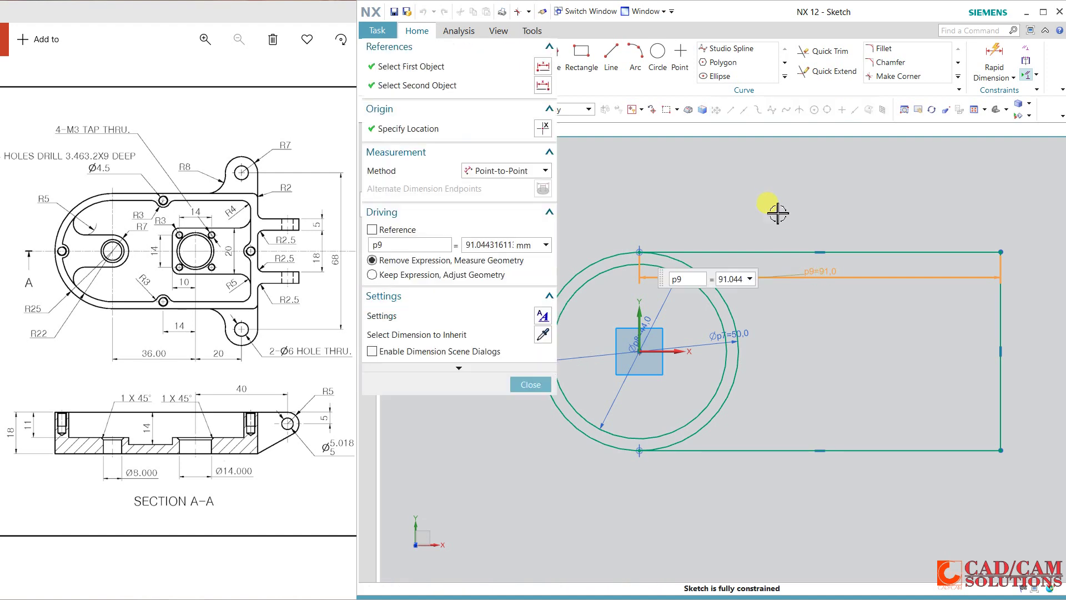
pyautogui.write('36+27')
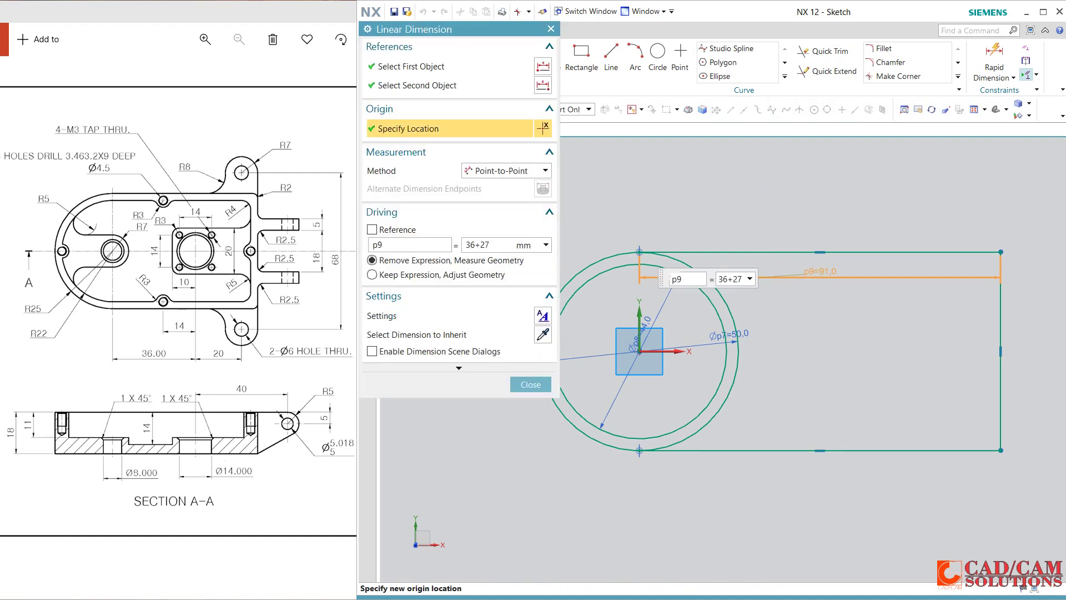
pyautogui.press('Return')
pyautogui.click(531, 385)
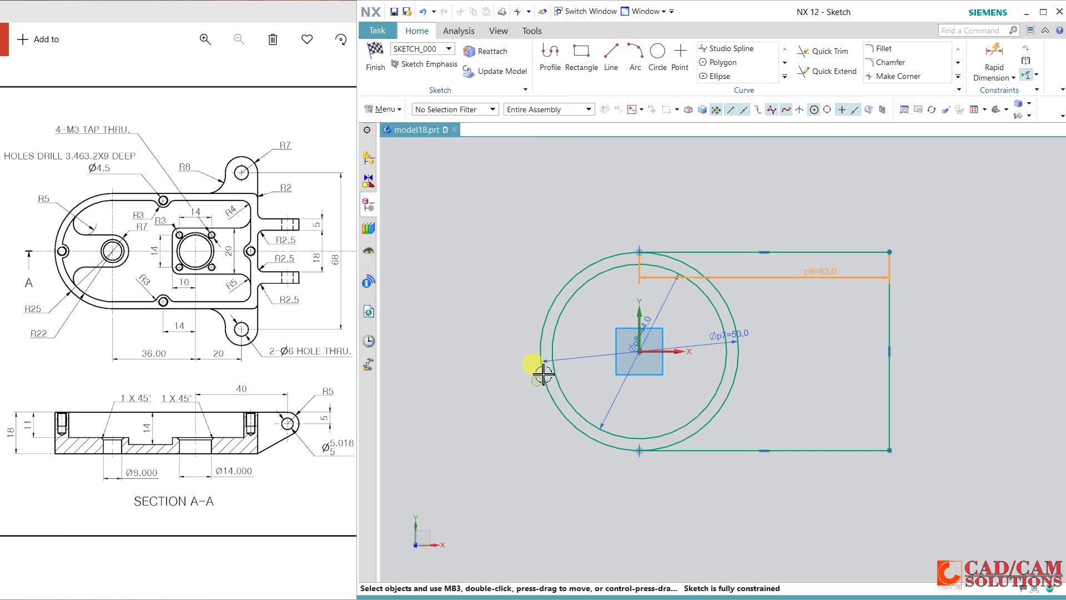
# Sketch a horizontal line about 59.5 mm long from the inner circle's upper quadrant, continued by a vertical line about 53 mm downward.
pyautogui.scroll(-2, 855, 321)
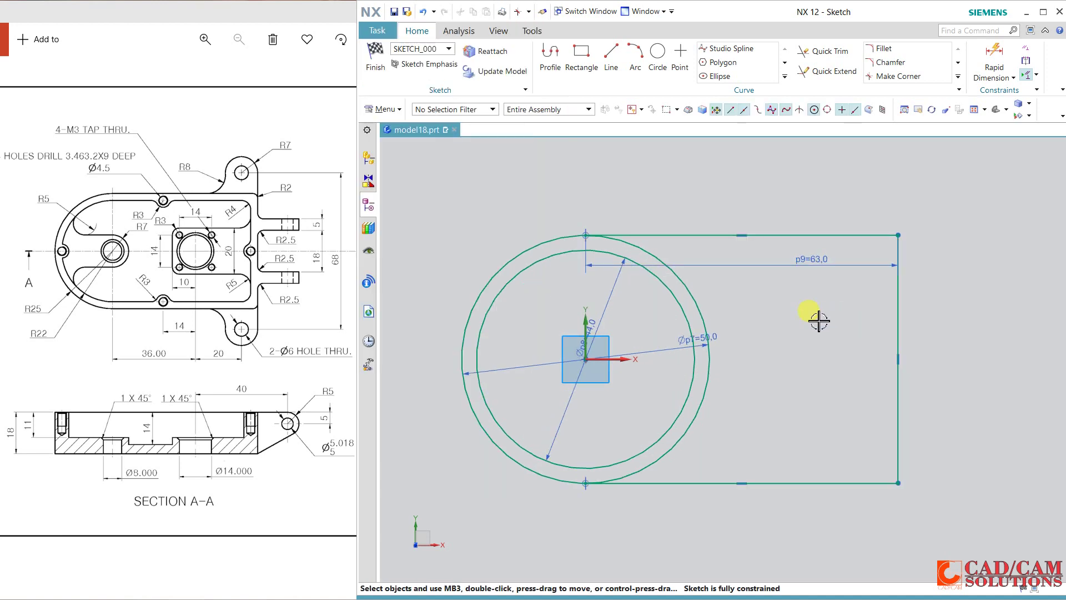
pyautogui.click(552, 58)
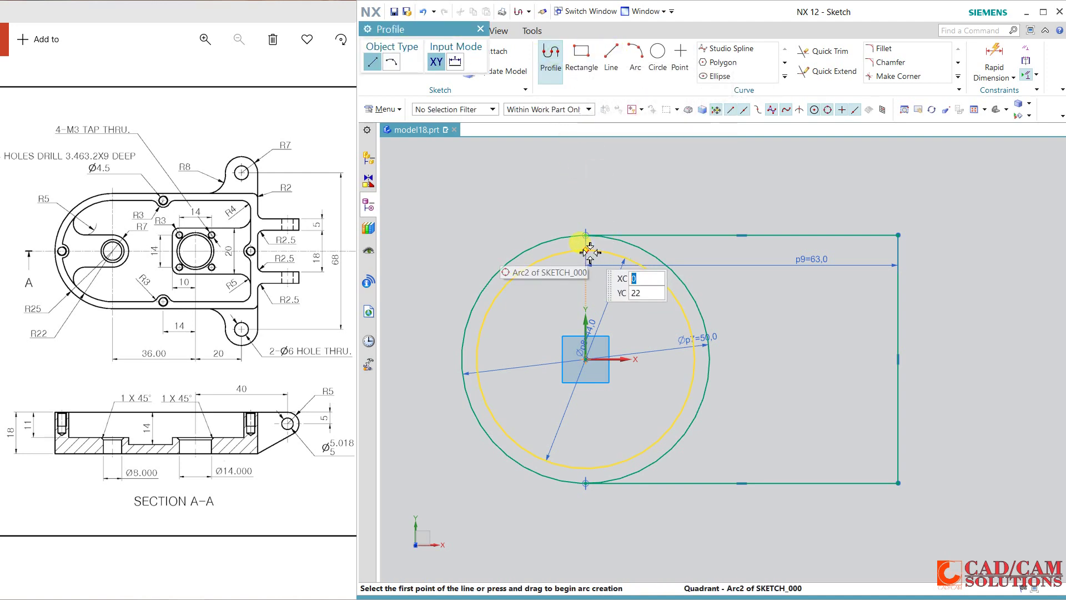
pyautogui.click(590, 253)
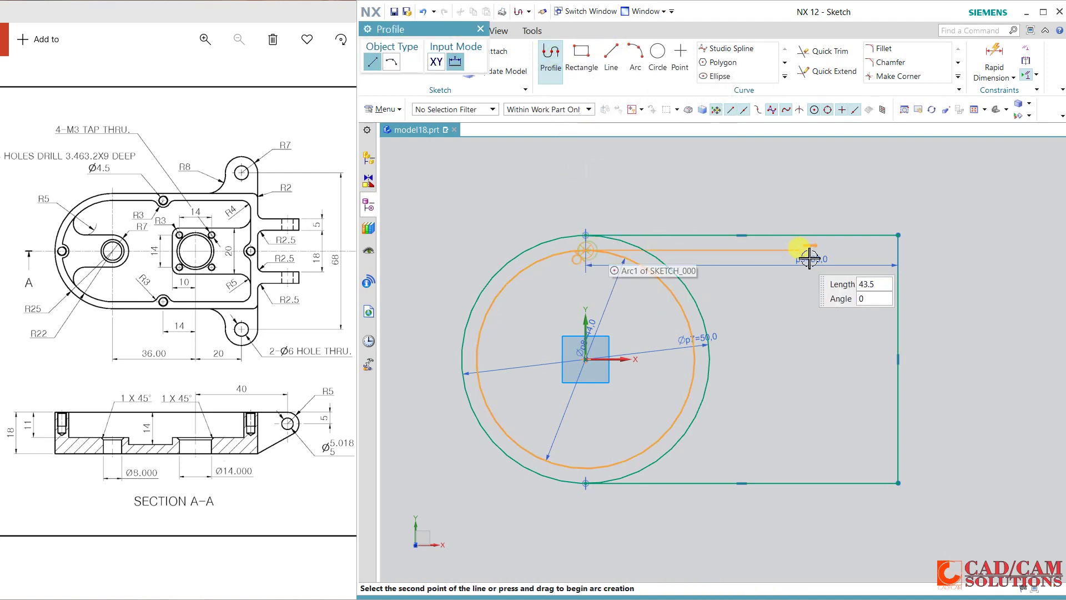
pyautogui.click(882, 257)
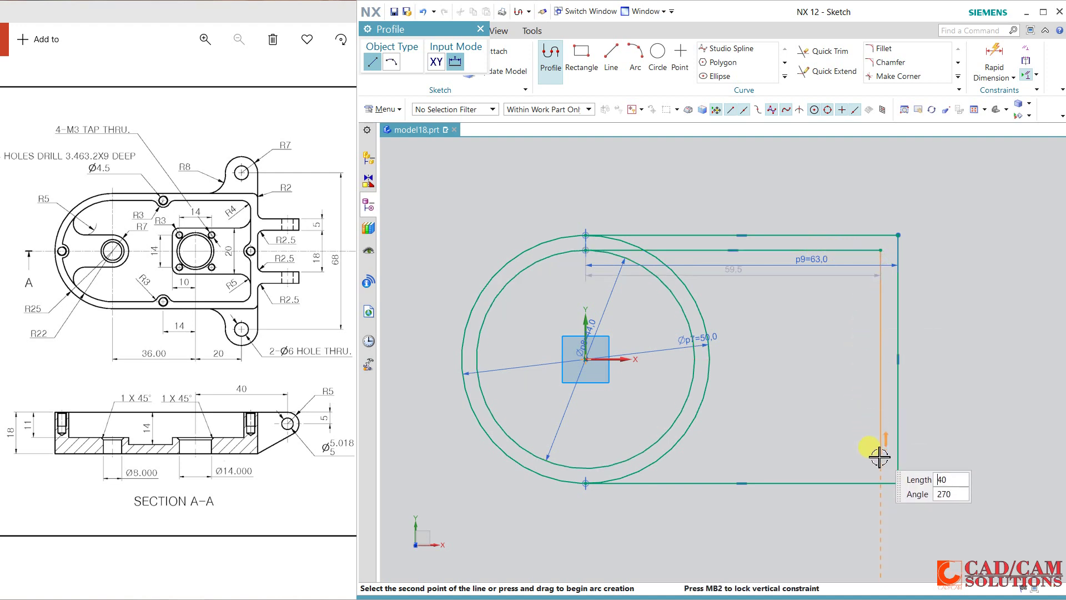
pyautogui.click(882, 513)
pyautogui.middleClick(759, 444)
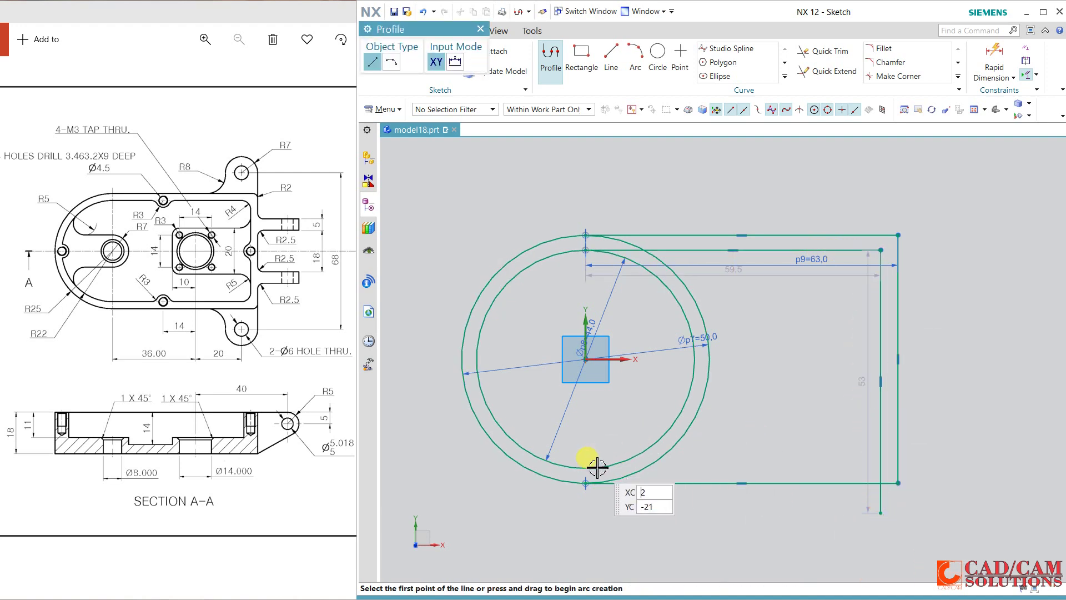
# Sketch a horizontal line about 74 mm long from the inner circle's lower quadrant and make a corner with the inner vertical line.
pyautogui.click(590, 470)
pyautogui.click(953, 478)
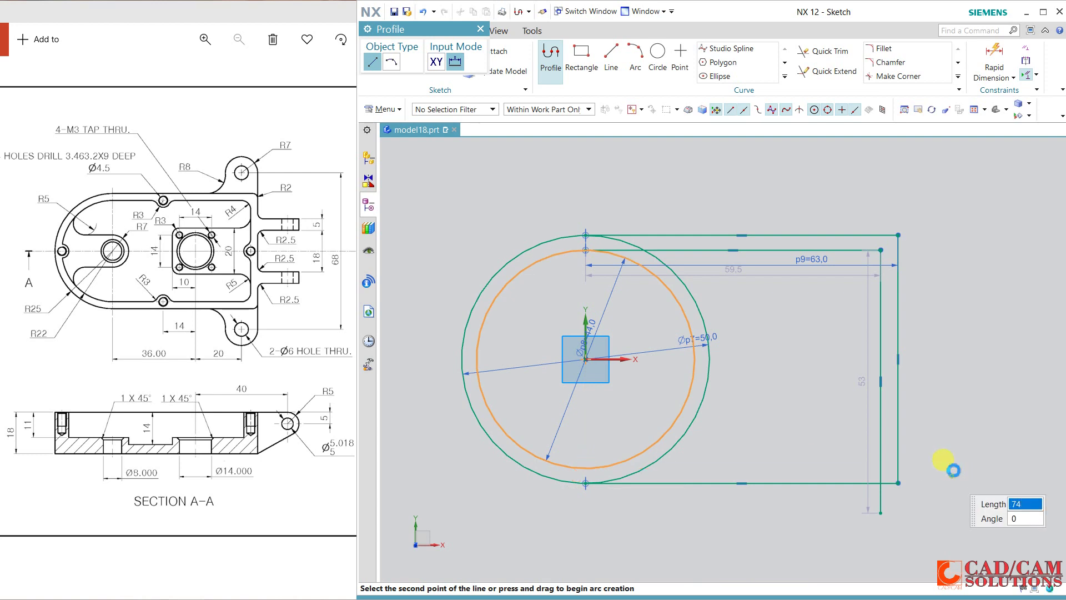
pyautogui.click(898, 76)
pyautogui.click(881, 418)
pyautogui.click(852, 468)
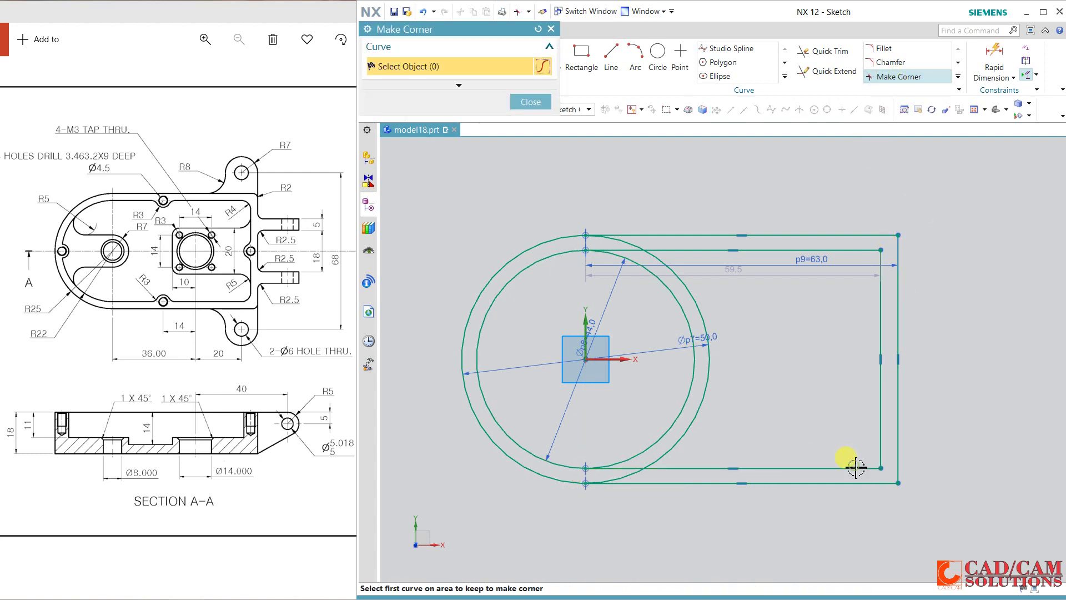
pyautogui.press('Escape')
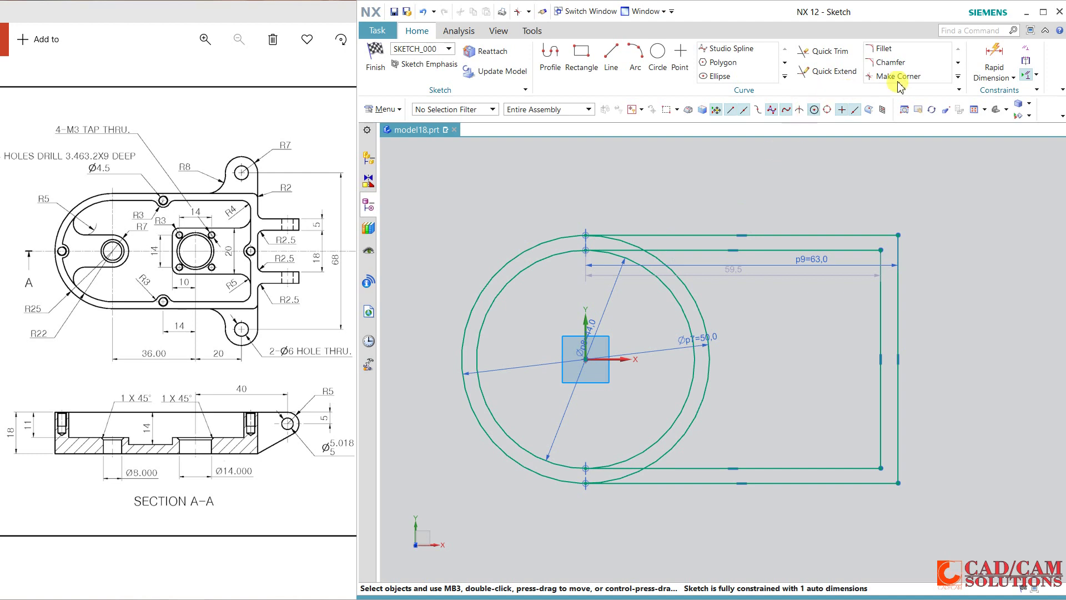
# Dimension the gap between the inner and outer vertical lines as 3 mm.
pyautogui.click(995, 62)
pyautogui.click(900, 302)
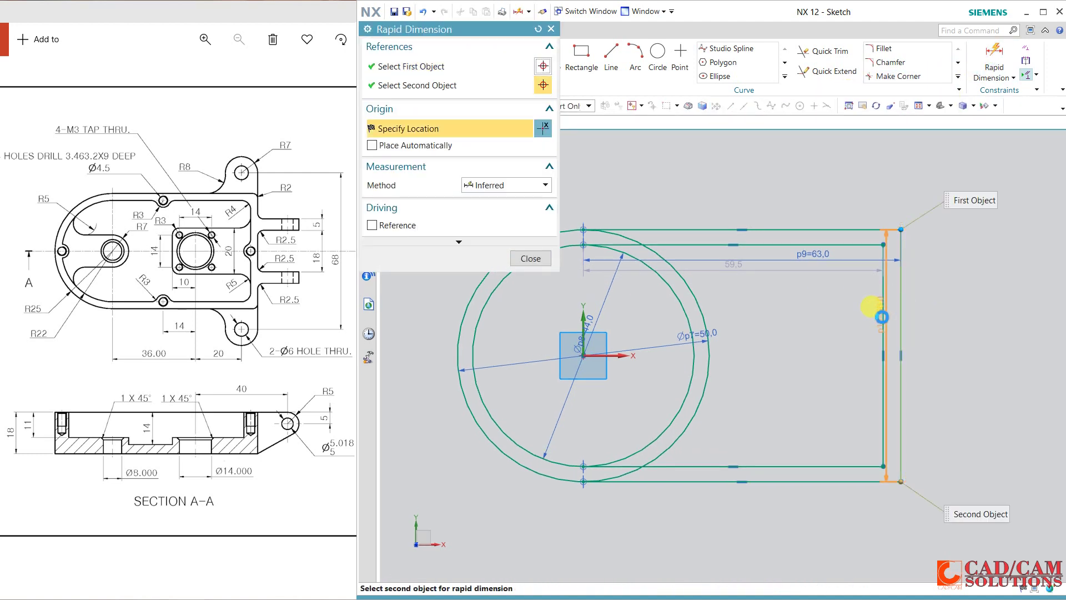
pyautogui.click(882, 317)
pyautogui.click(901, 219)
pyautogui.click(883, 198)
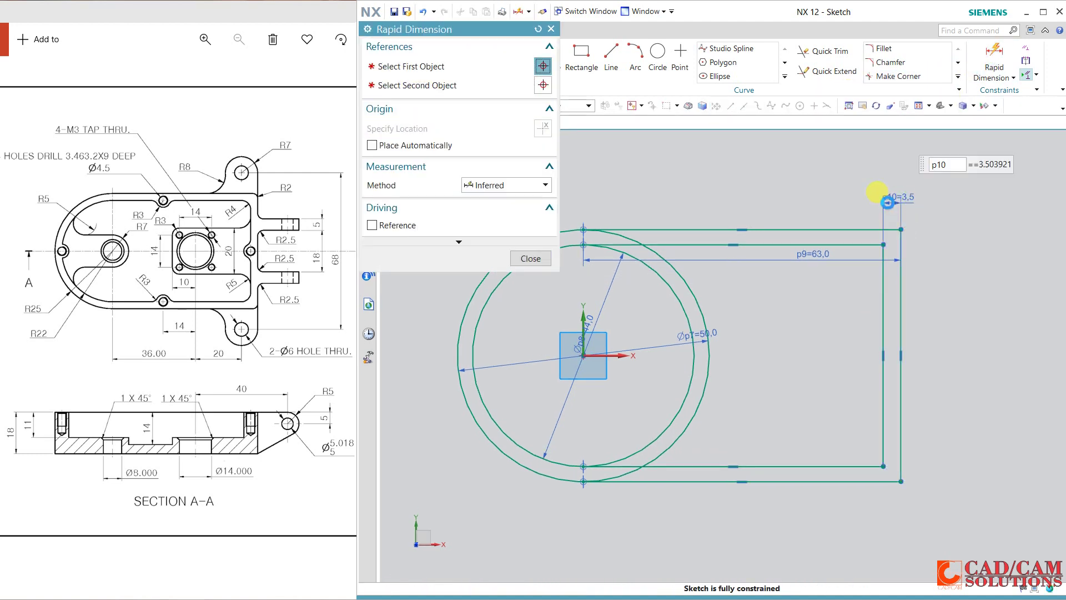
pyautogui.write('3')
pyautogui.press('Return')
pyautogui.click(535, 259)
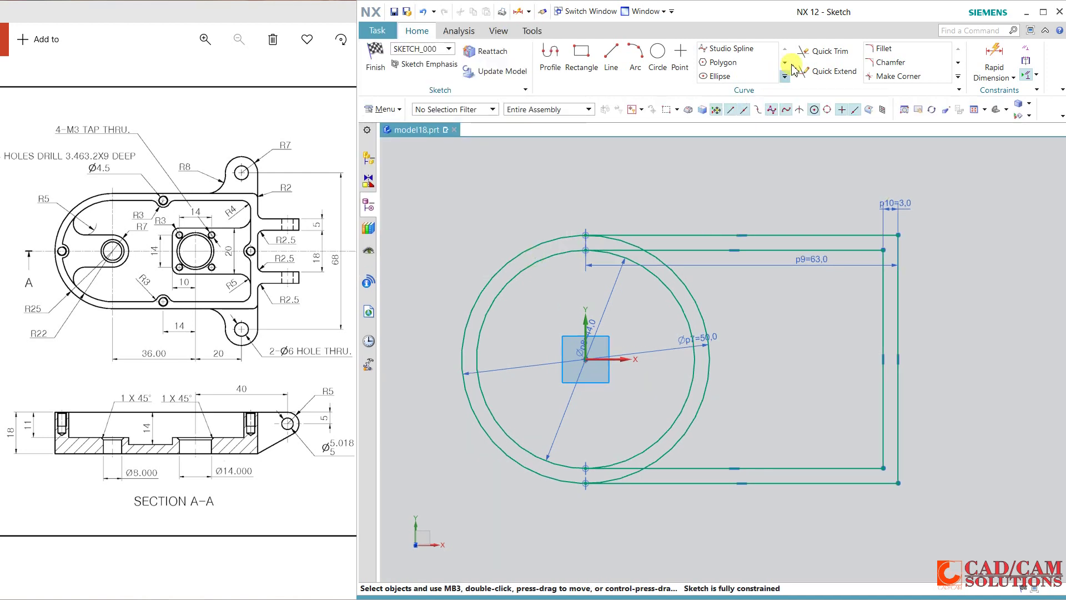
# Trim away the right halves of both circles to leave two D-shaped wall outlines, and finish the sketch.
pyautogui.click(817, 53)
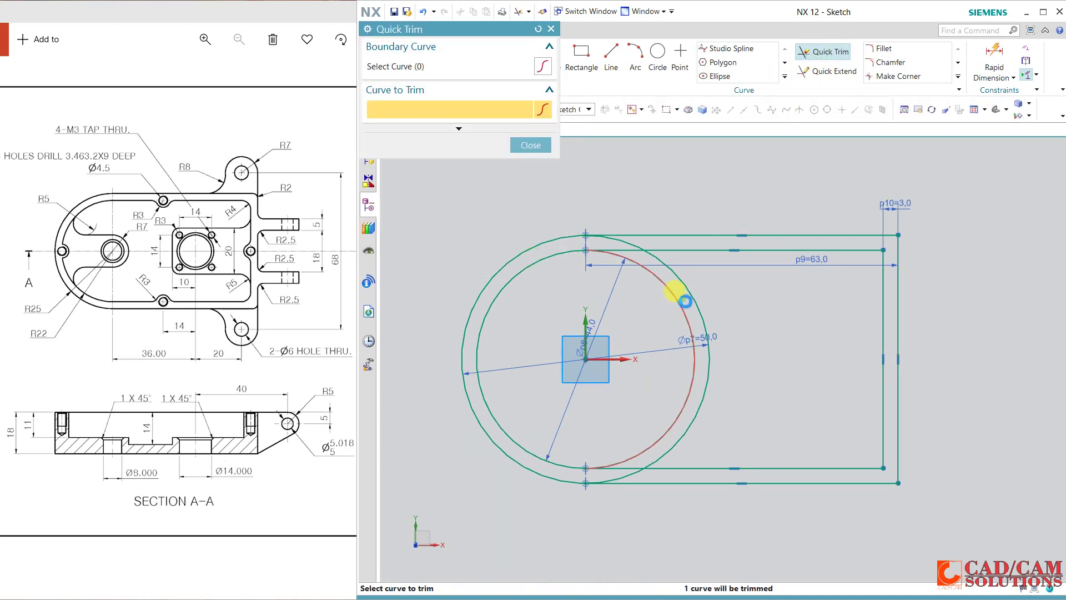
pyautogui.click(679, 293)
pyautogui.click(678, 282)
pyautogui.click(630, 474)
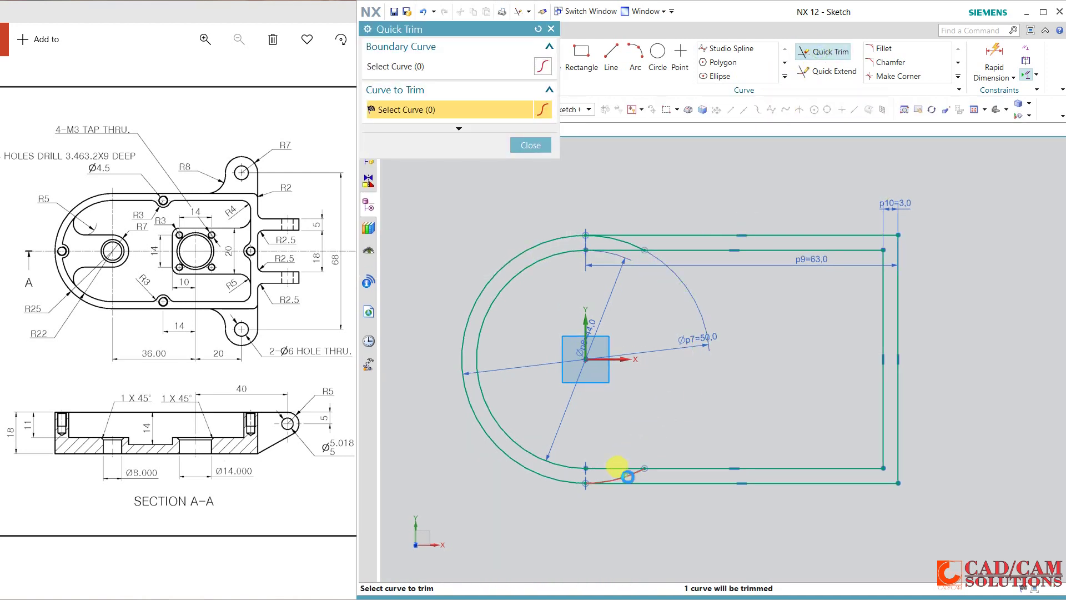
pyautogui.click(624, 241)
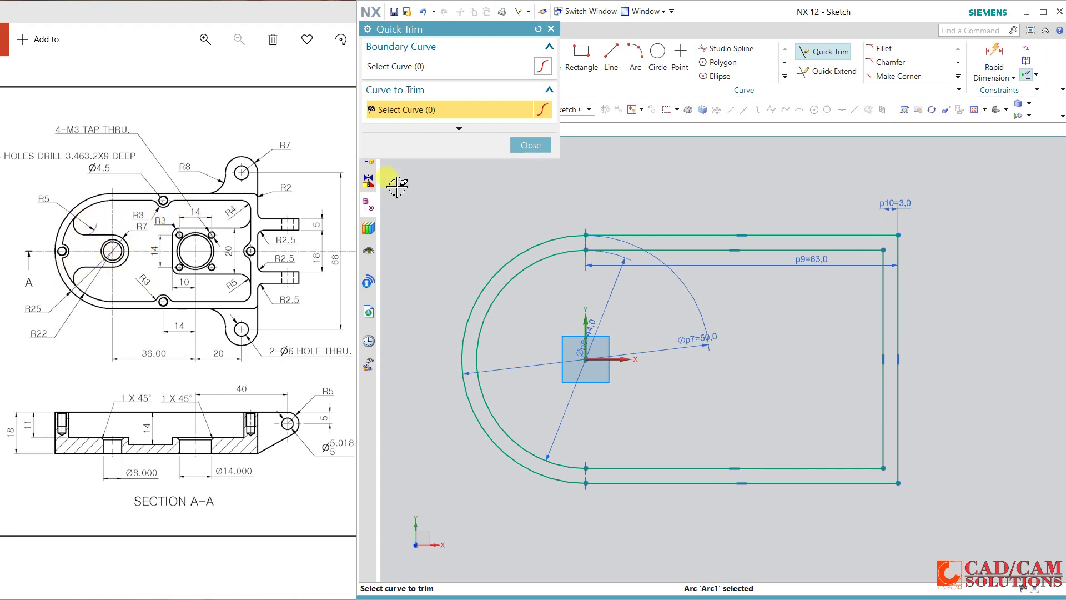
pyautogui.click(539, 147)
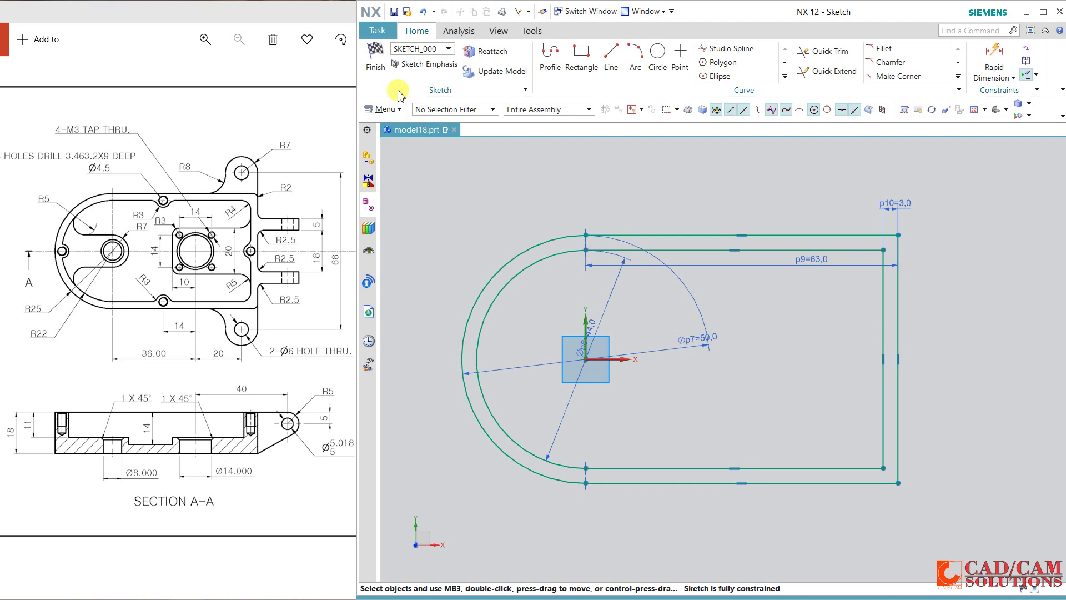
pyautogui.click(378, 70)
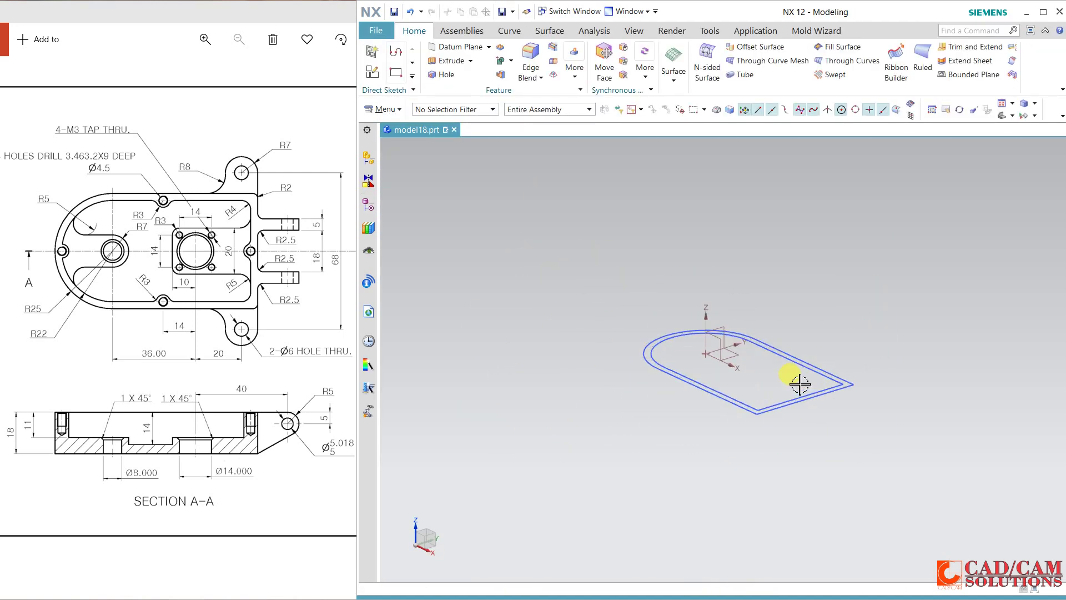
# Extrude the outer outline from 0 to 4 mm as the floor plate of the housing.
pyautogui.click(447, 60)
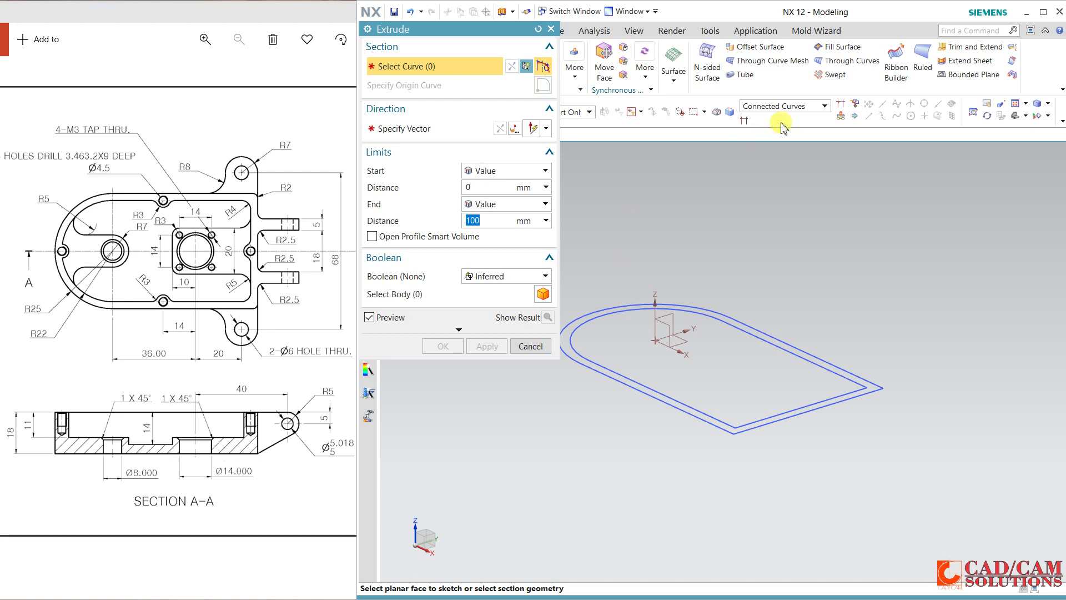
pyautogui.click(678, 404)
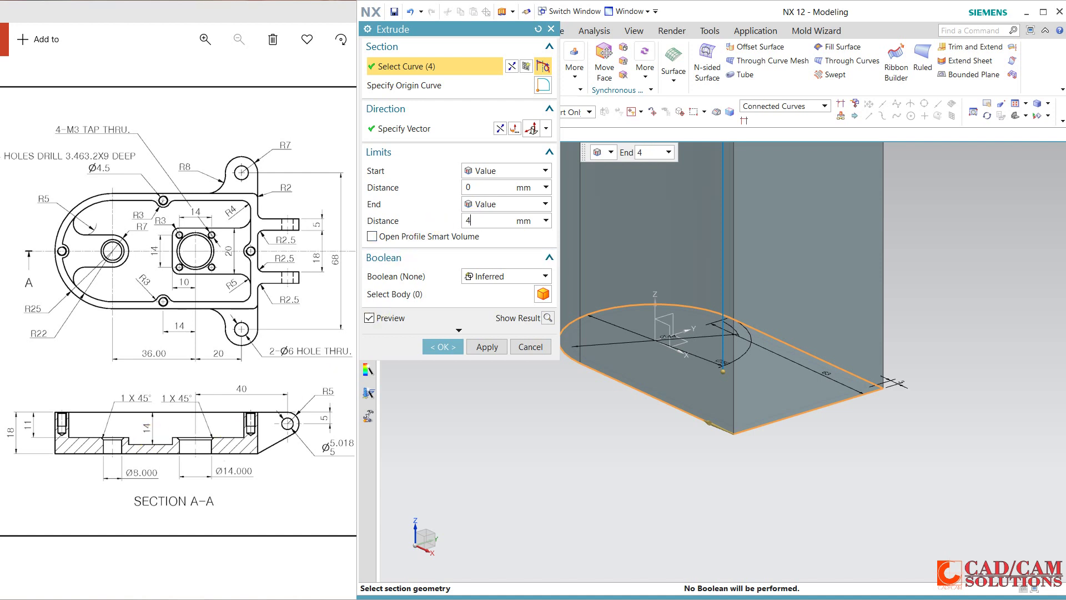
pyautogui.press('Return')
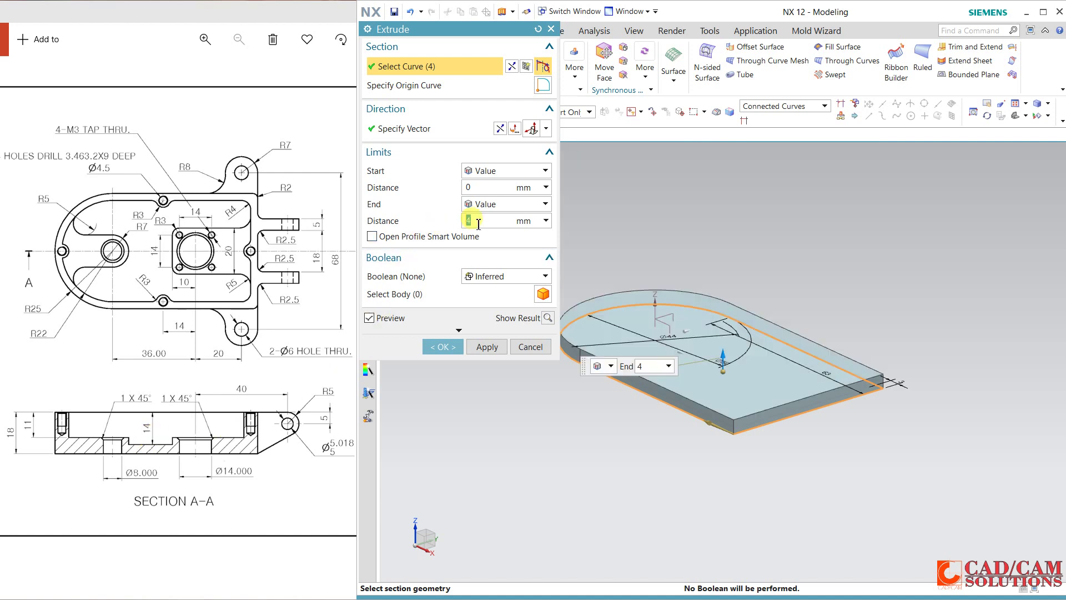
pyautogui.click(488, 346)
# Extrude the outer and inner outlines together to 18 mm, using inferred curve selection, and unite the wall with the floor plate.
pyautogui.moveTo(624, 430); pyautogui.dragTo(645, 381, button='middle')
pyautogui.click(783, 106)
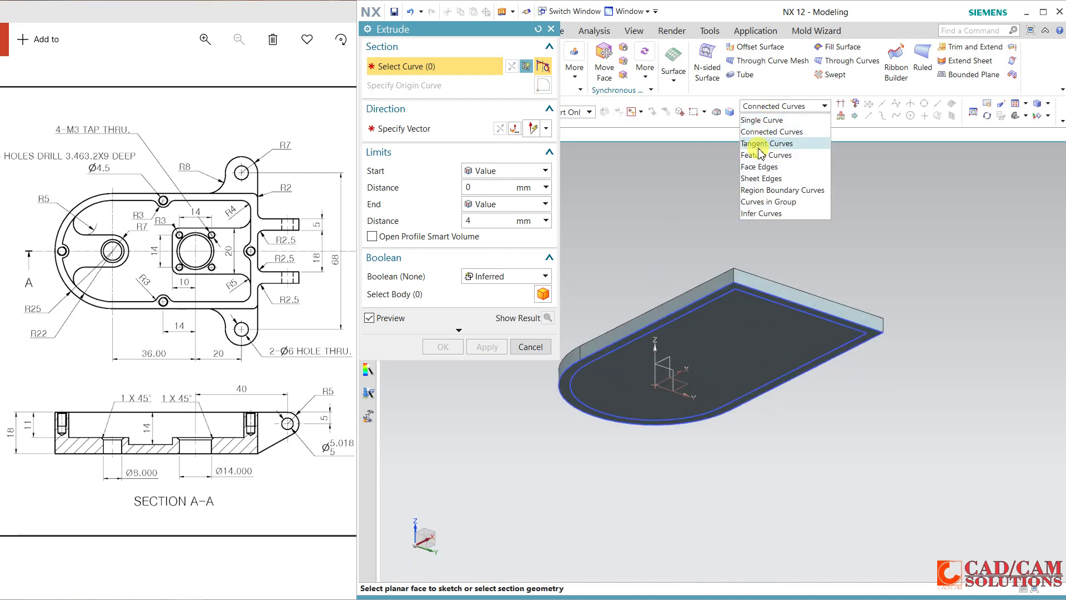
pyautogui.click(772, 213)
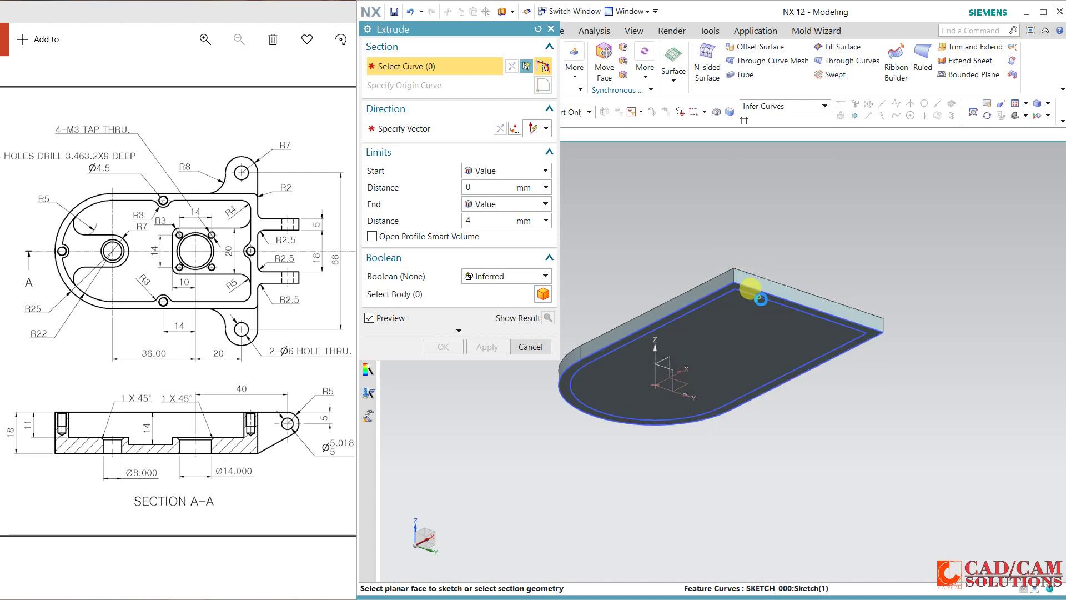
pyautogui.click(687, 295)
pyautogui.moveTo(685, 221); pyautogui.dragTo(680, 267, button='middle')
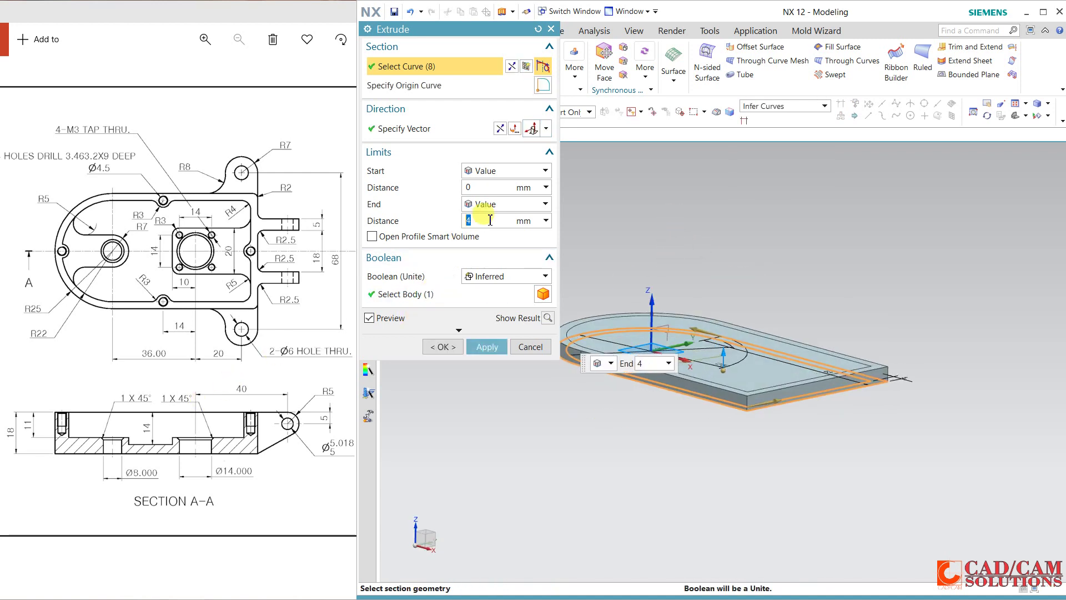
pyautogui.press('Return')
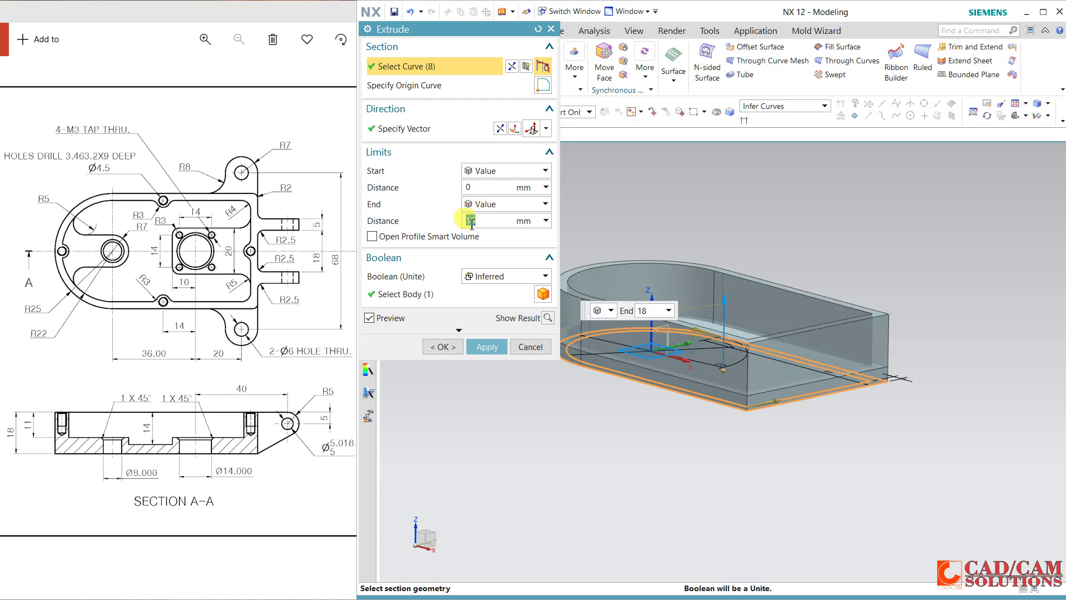
pyautogui.click(443, 345)
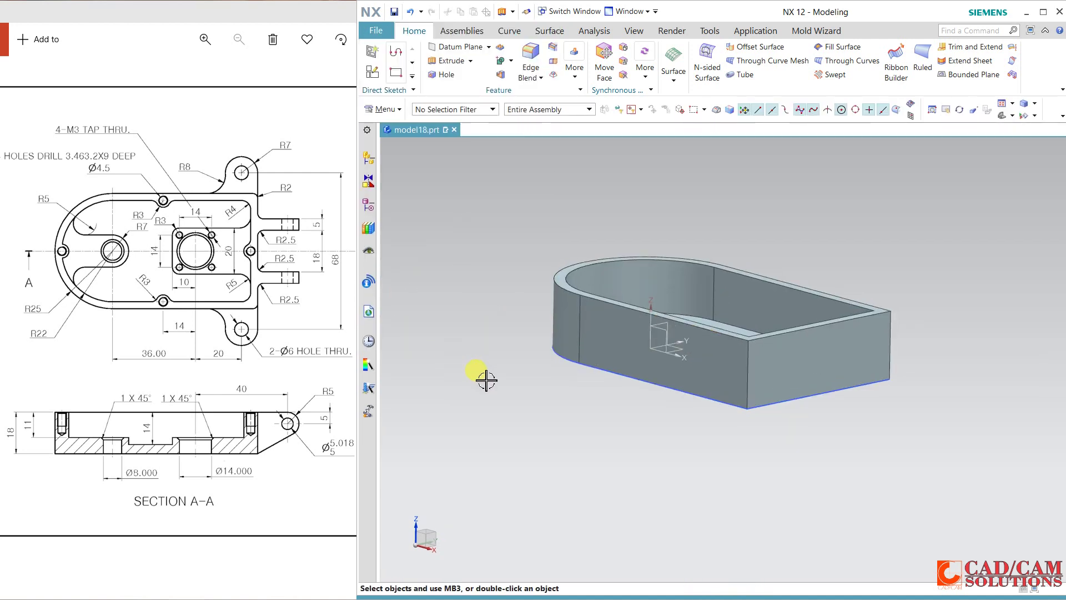
# Check the reference drawing and create a sketch on the wall's top rim face with the X axis as horizontal reference.
pyautogui.moveTo(486, 376)
pyautogui.mouseDown(button='middle')
pyautogui.moveTo(481, 405)
pyautogui.moveTo(500, 400)
pyautogui.mouseUp(button='middle')
pyautogui.click(242, 328)
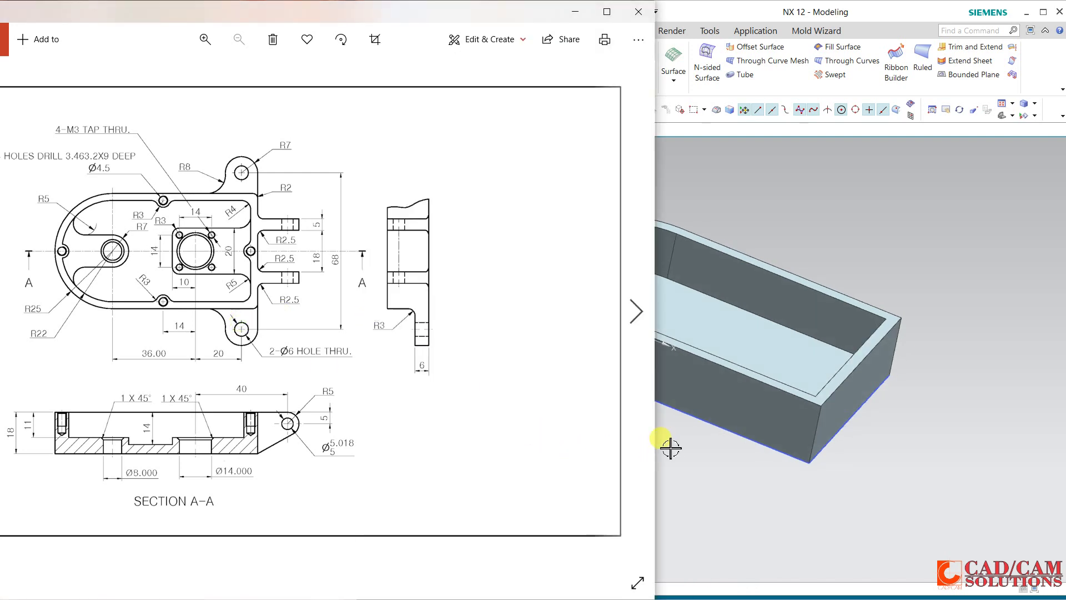
pyautogui.click(689, 441)
pyautogui.moveTo(623, 427); pyautogui.dragTo(569, 448, button='middle')
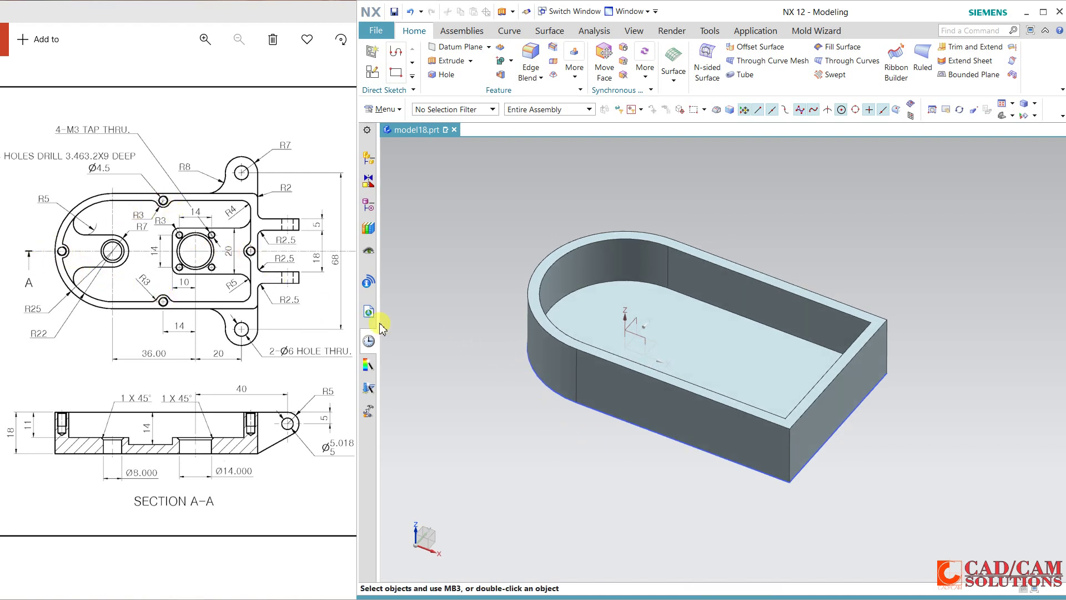
pyautogui.click(372, 71)
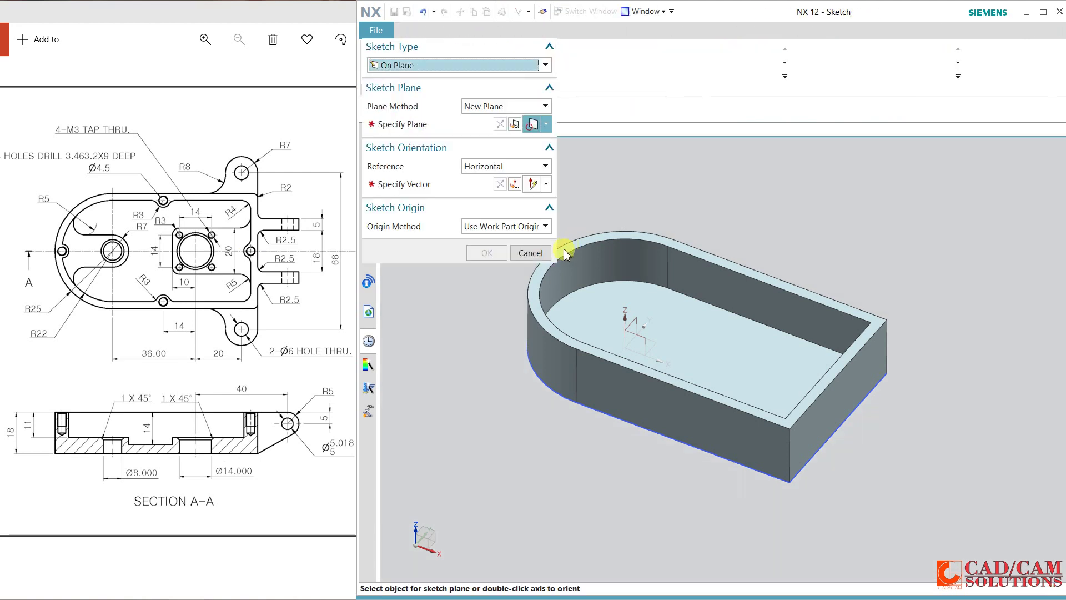
pyautogui.click(564, 248)
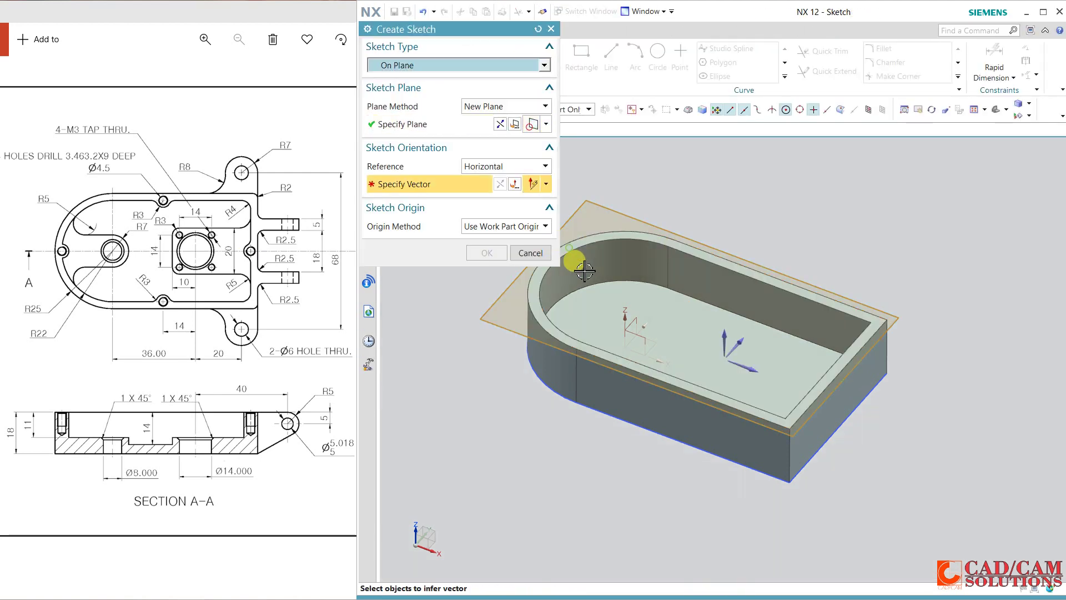
pyautogui.click(746, 365)
pyautogui.middleClick(592, 393)
# Draw four 6 mm circles centred on the inner wall edge: at the arc's left quadrant, the right edge's midpoint, and the upper and lower edges.
pyautogui.click(657, 67)
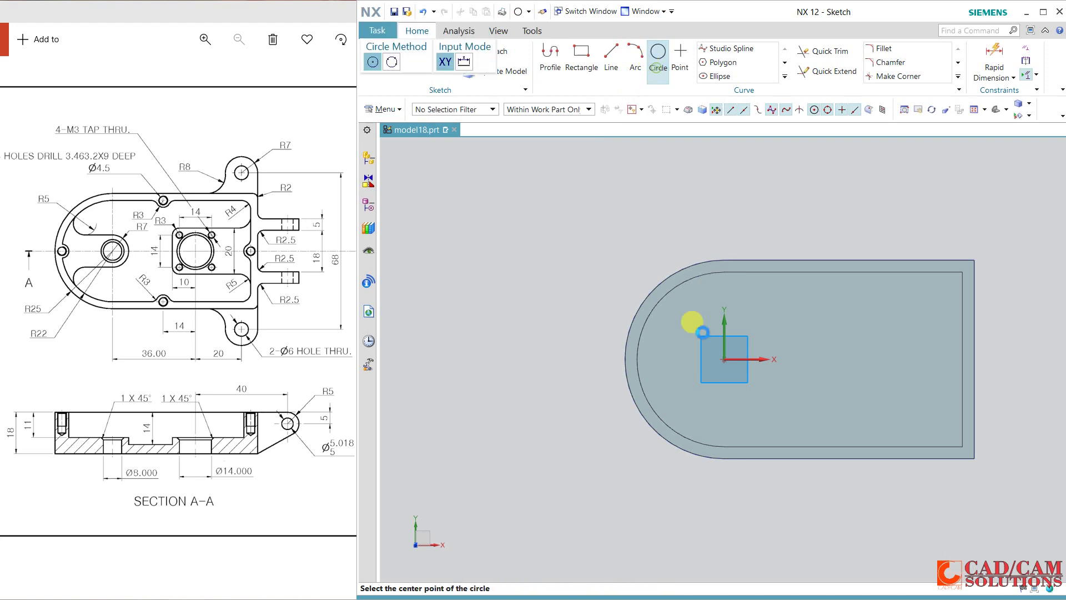
pyautogui.click(632, 356)
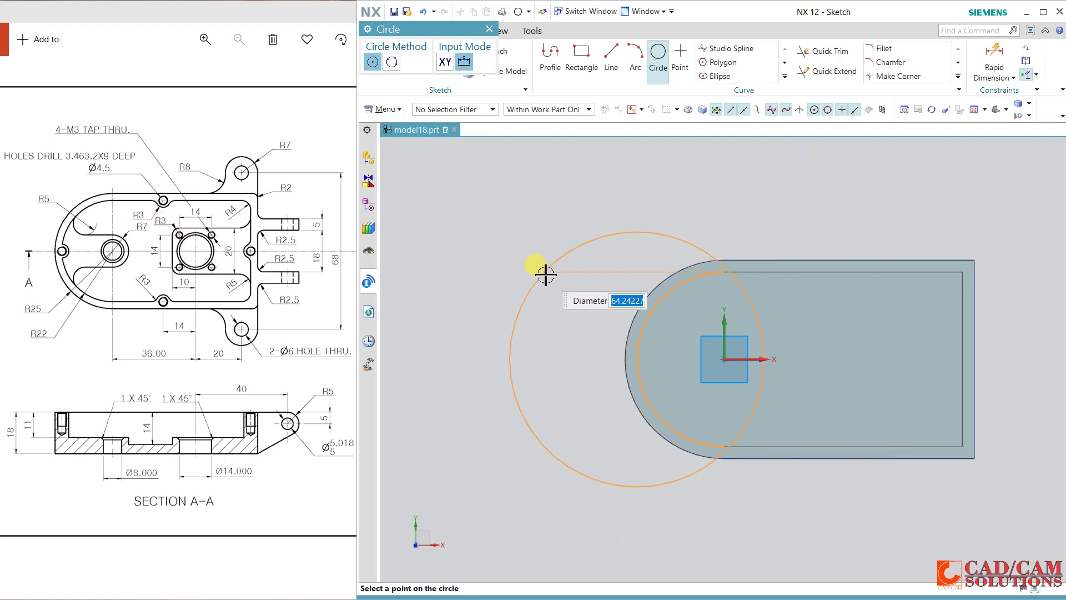
pyautogui.write('6')
pyautogui.press('Return')
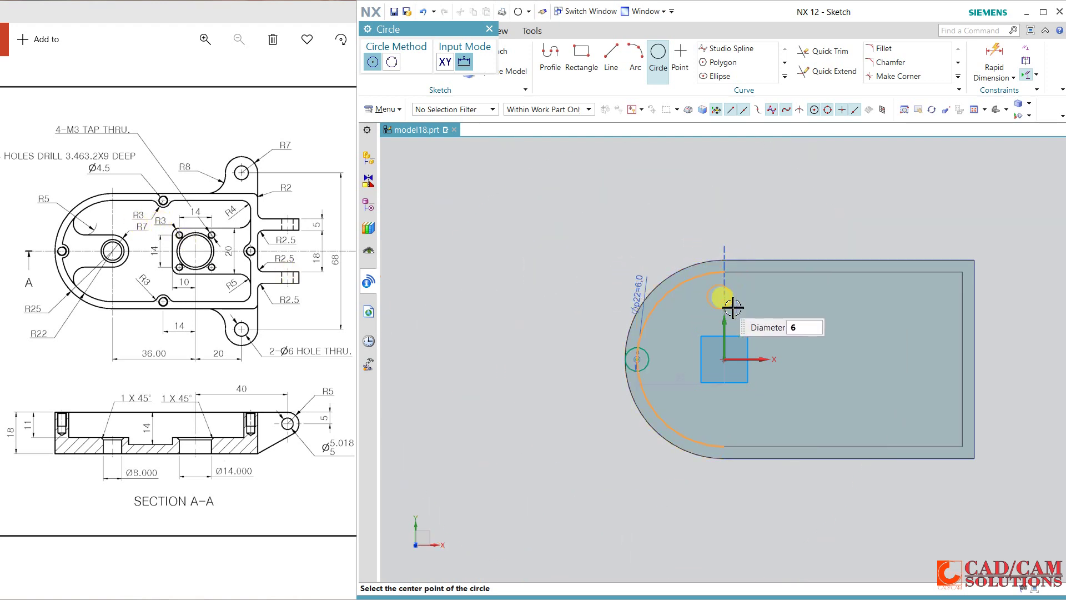
pyautogui.click(963, 358)
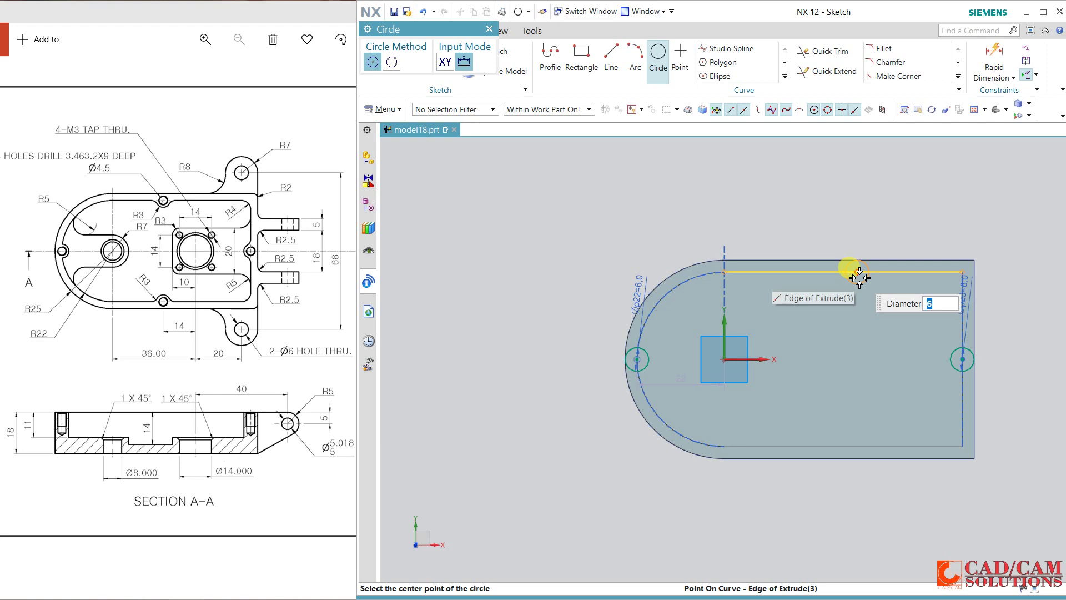
pyautogui.click(826, 272)
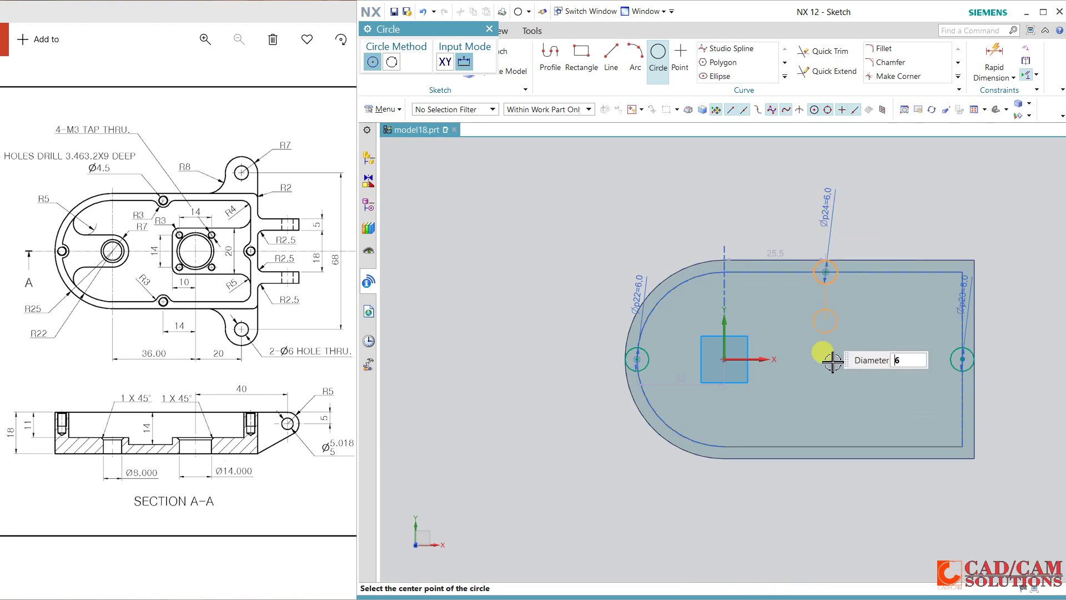
pyautogui.click(830, 446)
pyautogui.middleClick(808, 210)
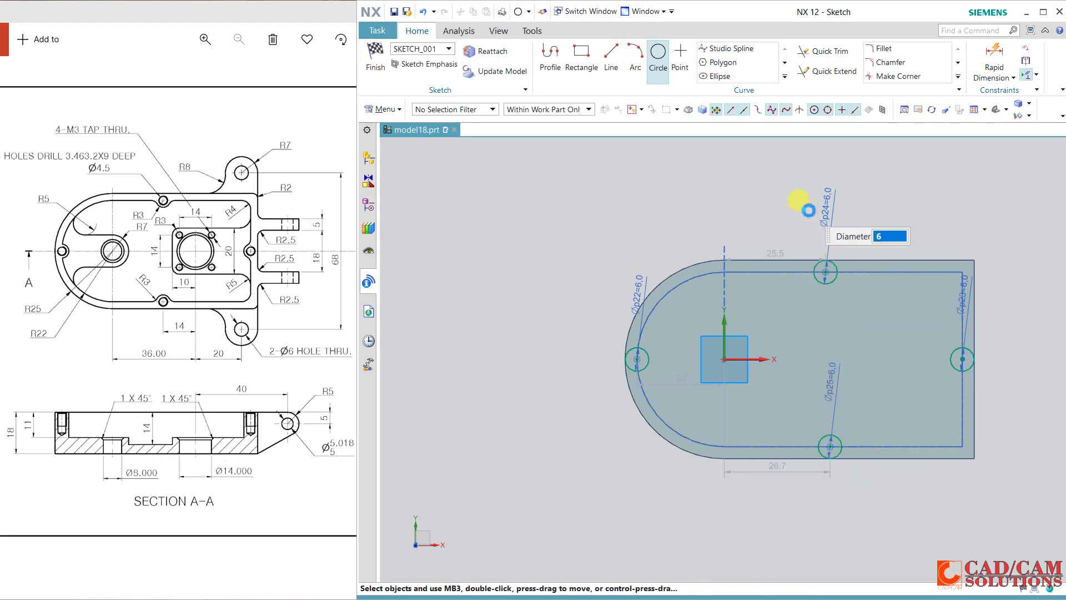
# Dimension the upper circle's centre 27+14 mm horizontally from the outer right corner, and align the lower circle's centre vertically with it.
pyautogui.click(994, 61)
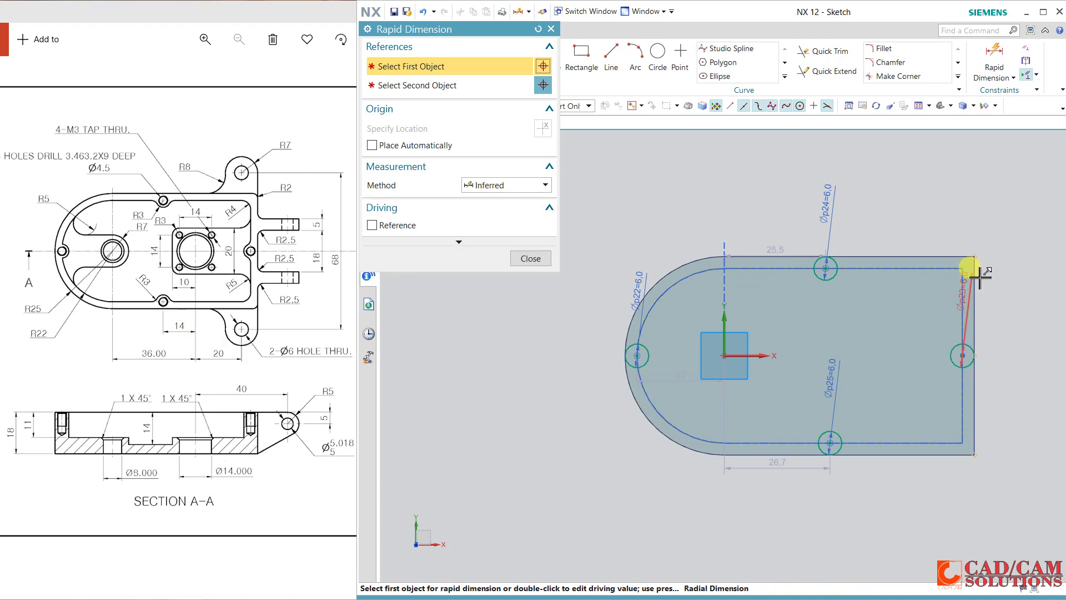
pyautogui.click(973, 256)
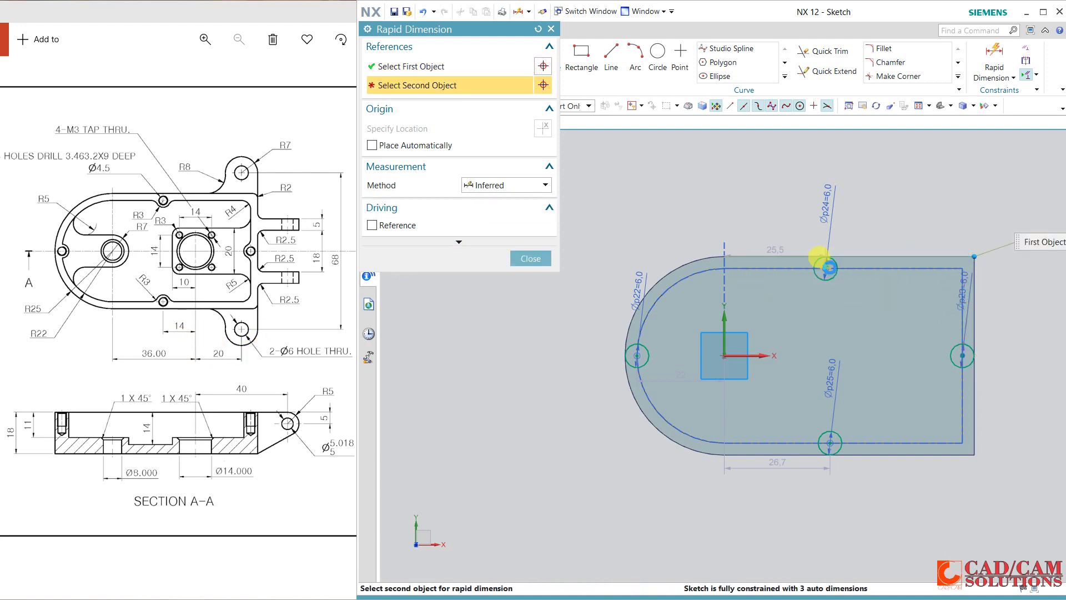
pyautogui.click(827, 260)
pyautogui.click(883, 193)
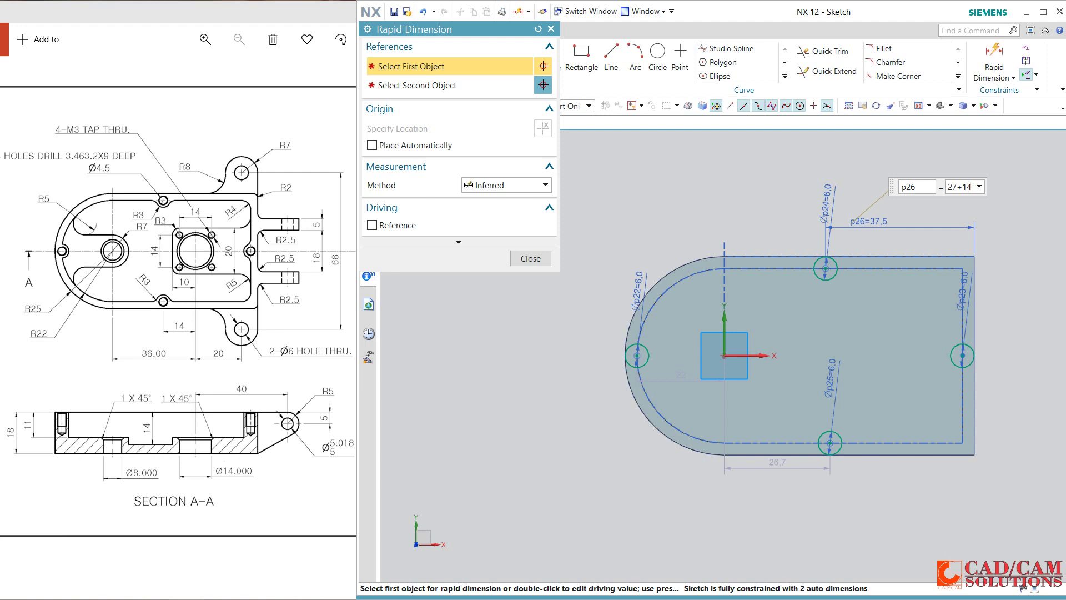
pyautogui.press('Return')
pyautogui.click(531, 259)
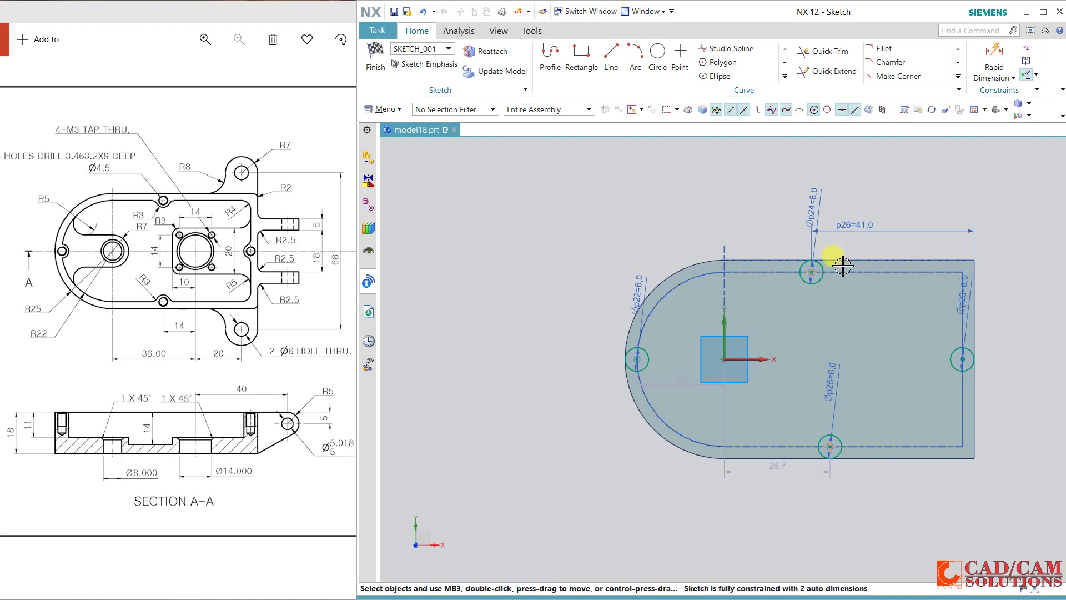
pyautogui.click(832, 446)
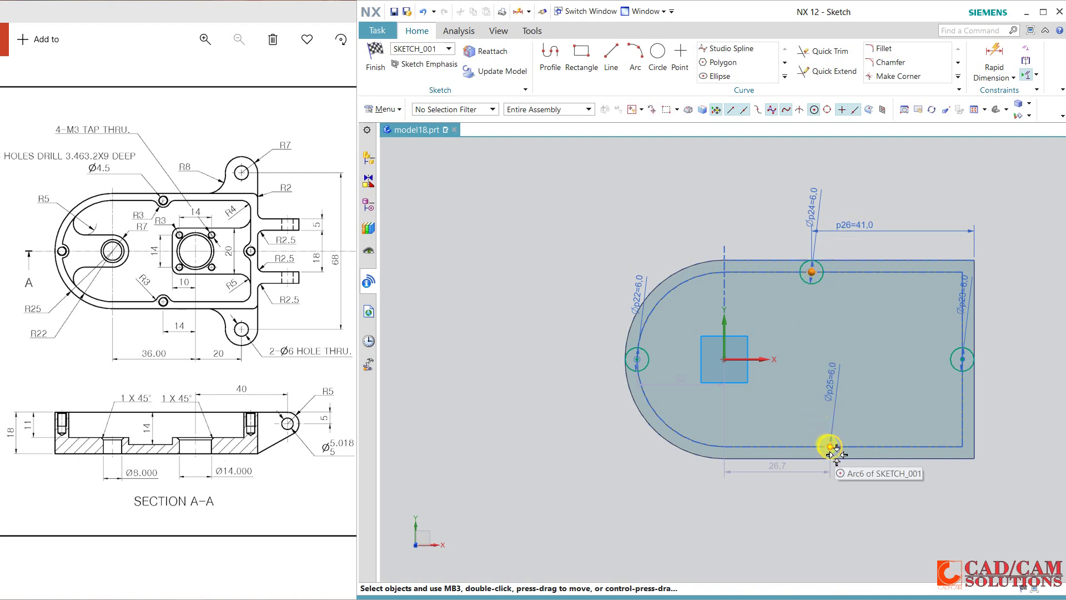
pyautogui.click(891, 434)
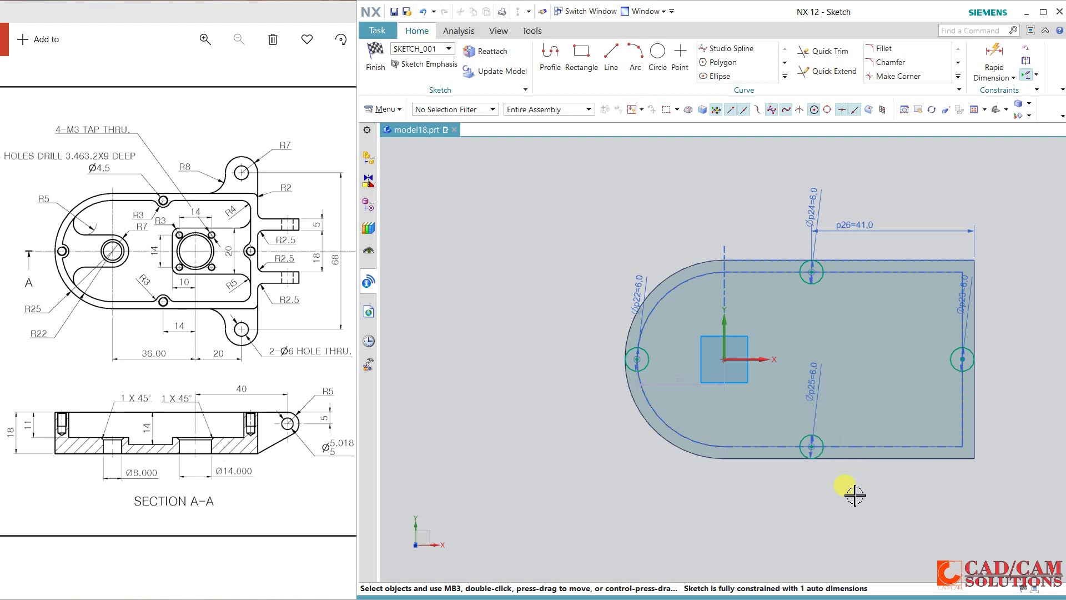
# Draw a 4.5 mm circle concentric with each of the four 6 mm circles and finish the sketch.
pyautogui.click(661, 58)
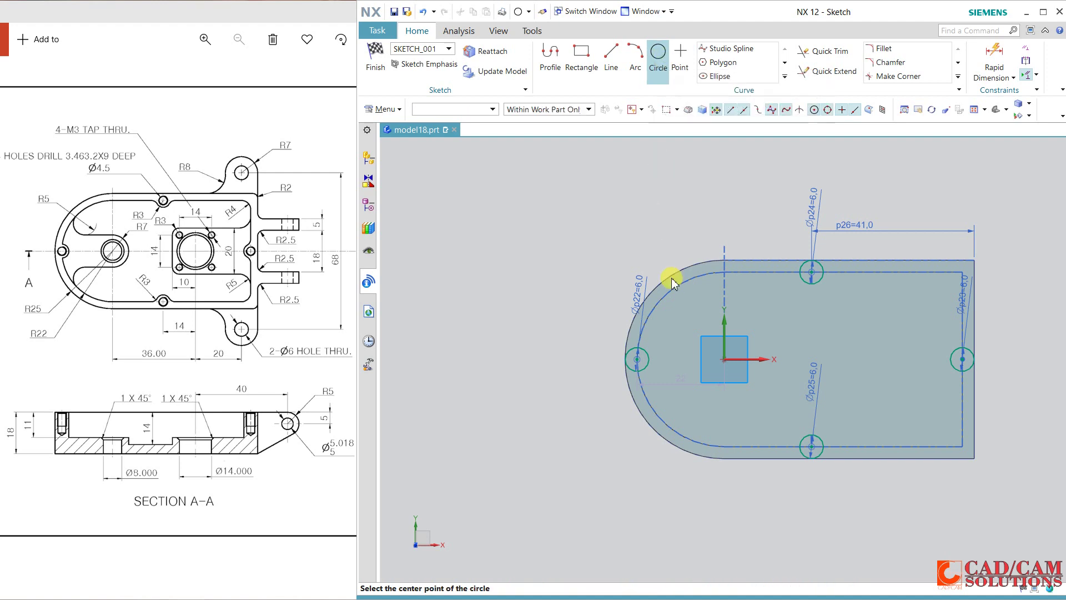
pyautogui.scroll(3, 650, 350)
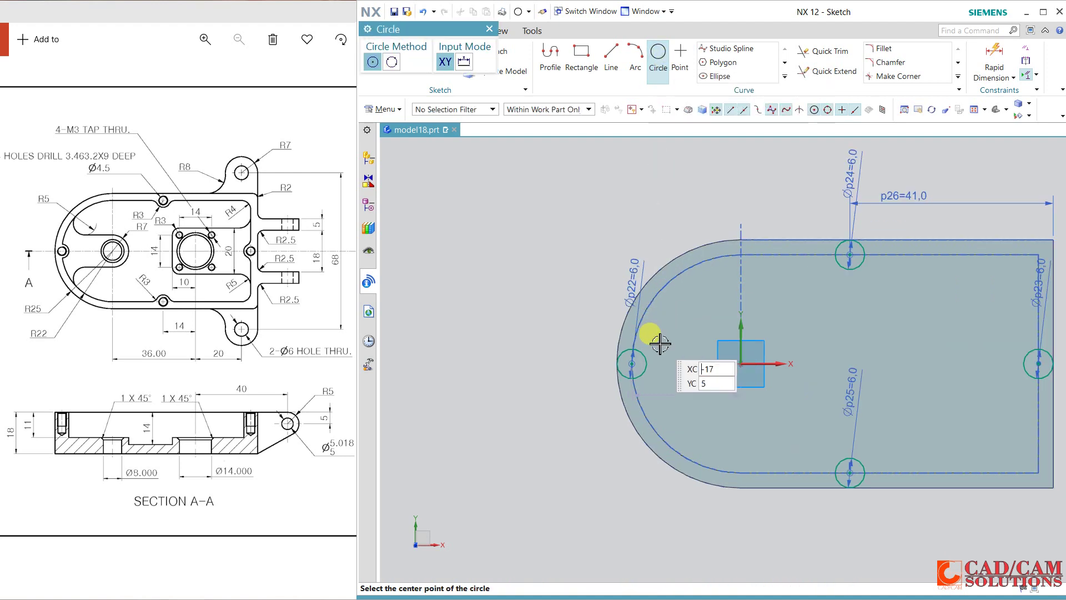
pyautogui.click(625, 366)
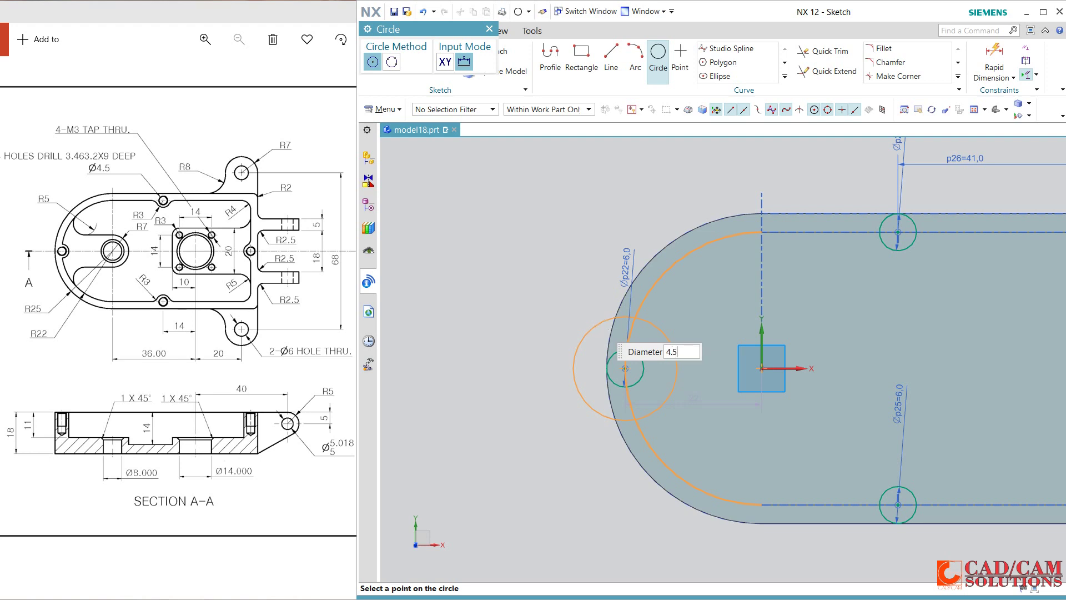
pyautogui.press('Return')
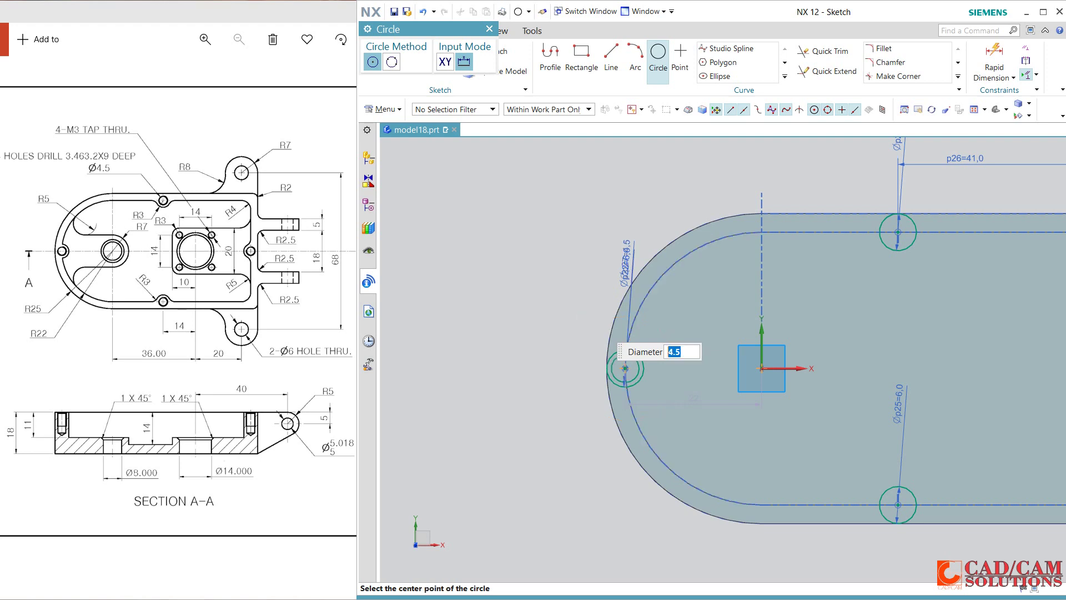
pyautogui.click(898, 232)
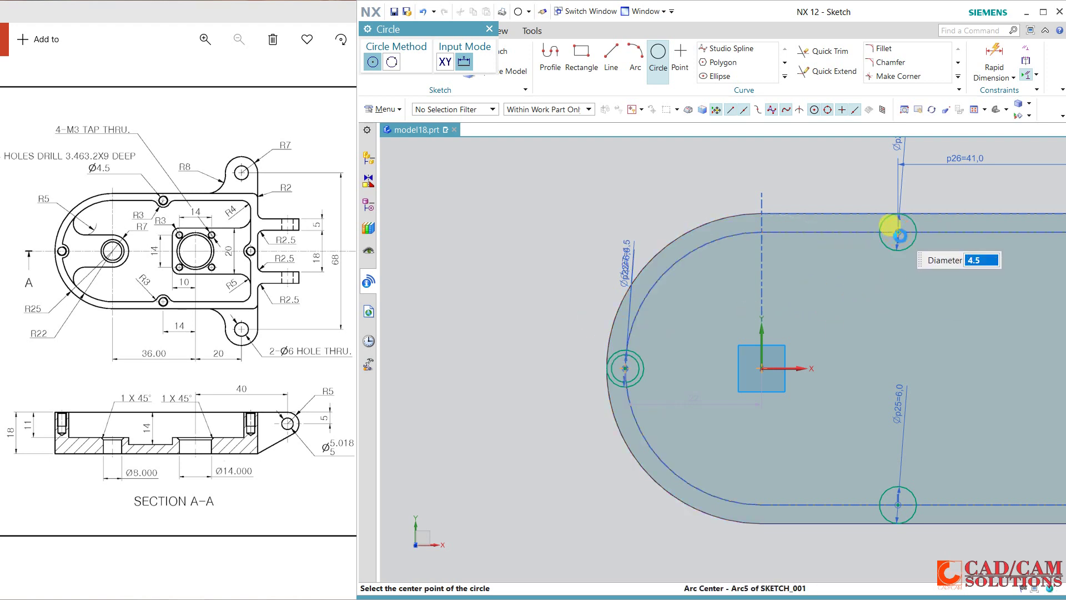
pyautogui.click(898, 505)
pyautogui.scroll(5, 844, 411)
pyautogui.scroll(-5, 992, 383)
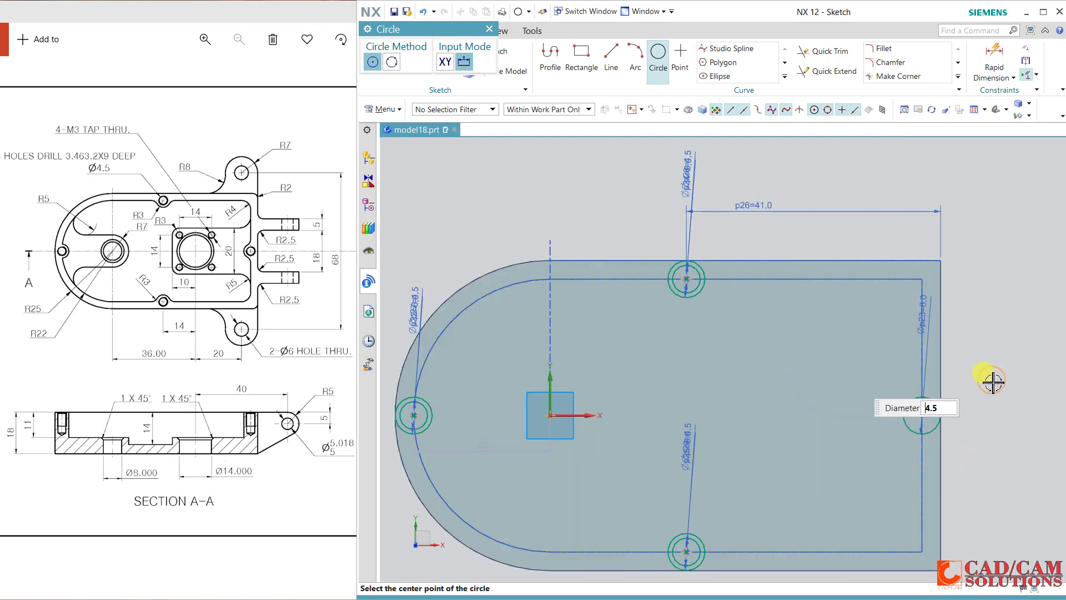
pyautogui.click(922, 415)
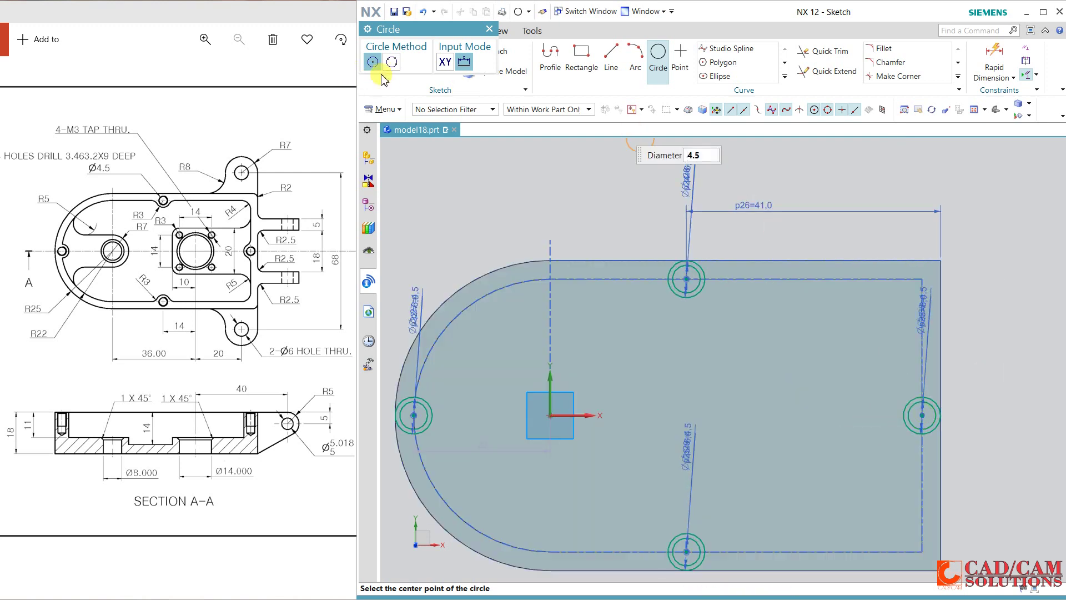
pyautogui.click(383, 82)
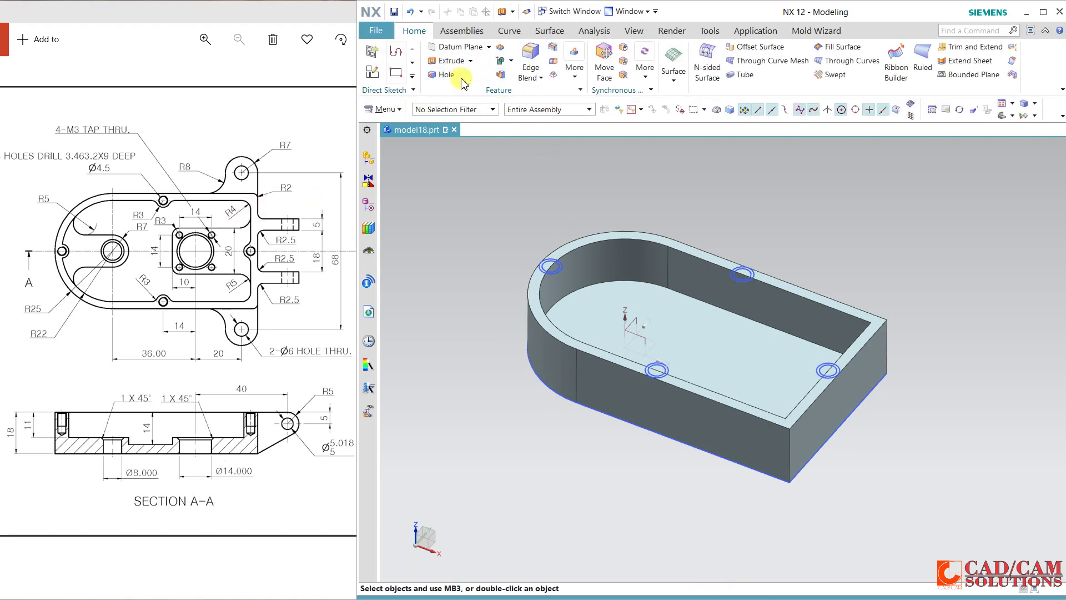
# Start an extrusion of the four outer 6 mm circles, using connected-curve selection, and reverse its direction into the housing.
pyautogui.click(451, 60)
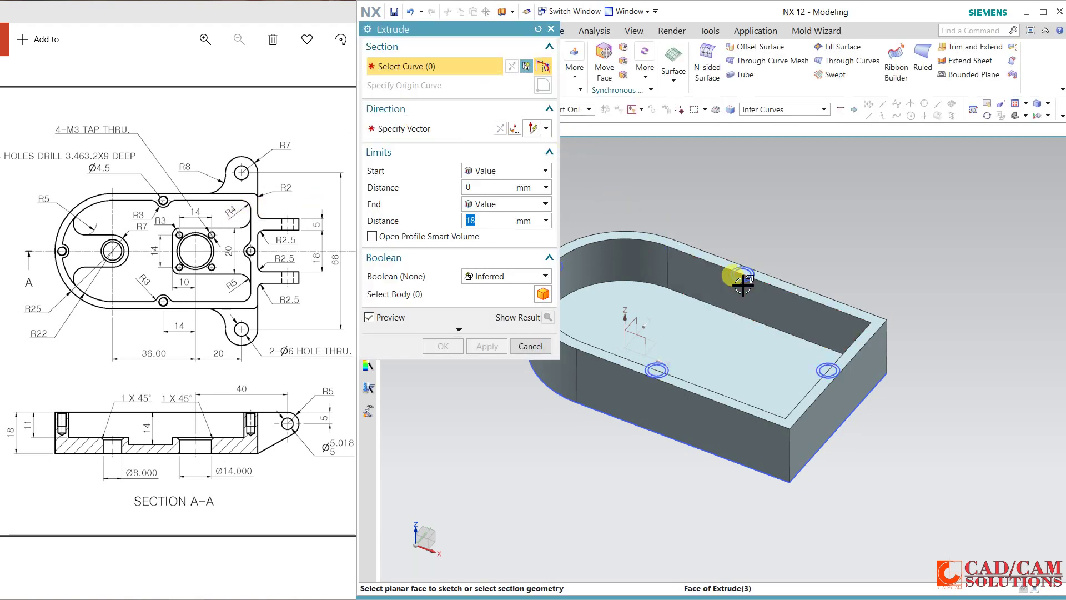
pyautogui.click(747, 109)
pyautogui.click(760, 136)
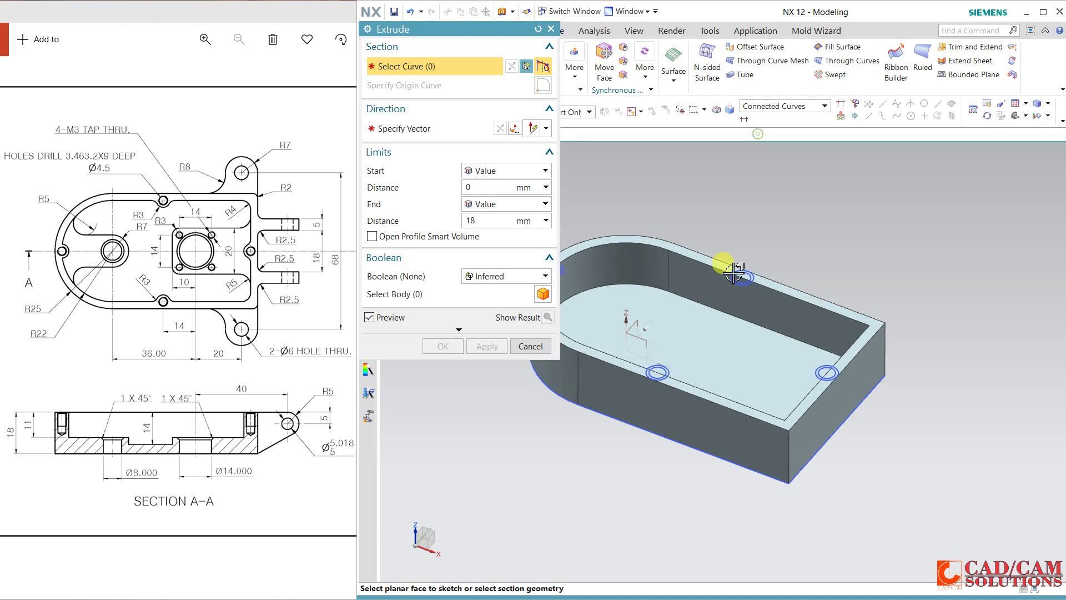
pyautogui.click(742, 276)
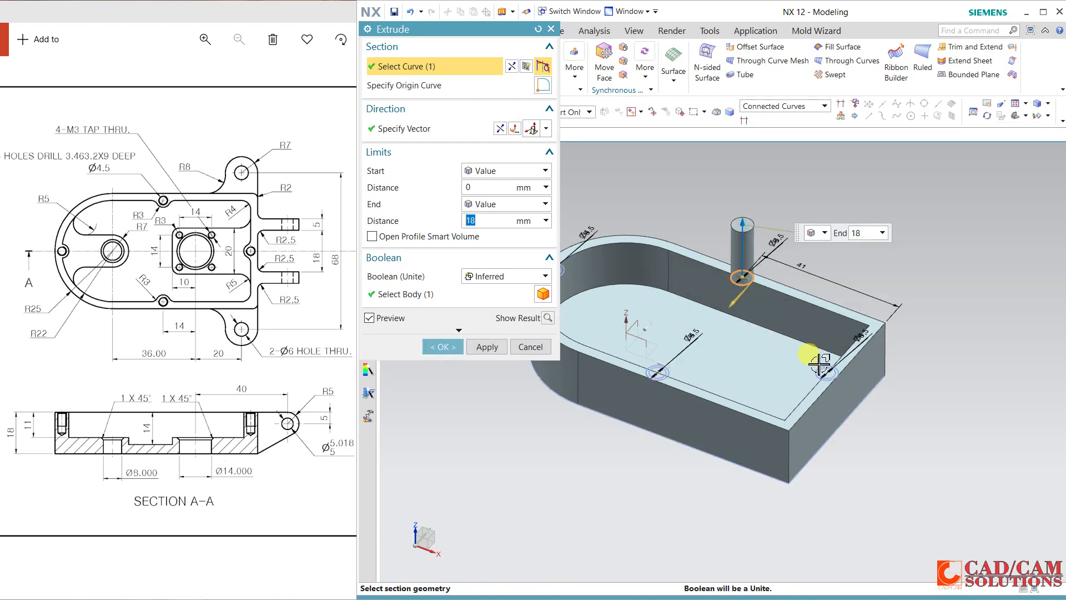
pyautogui.click(806, 363)
pyautogui.click(673, 371)
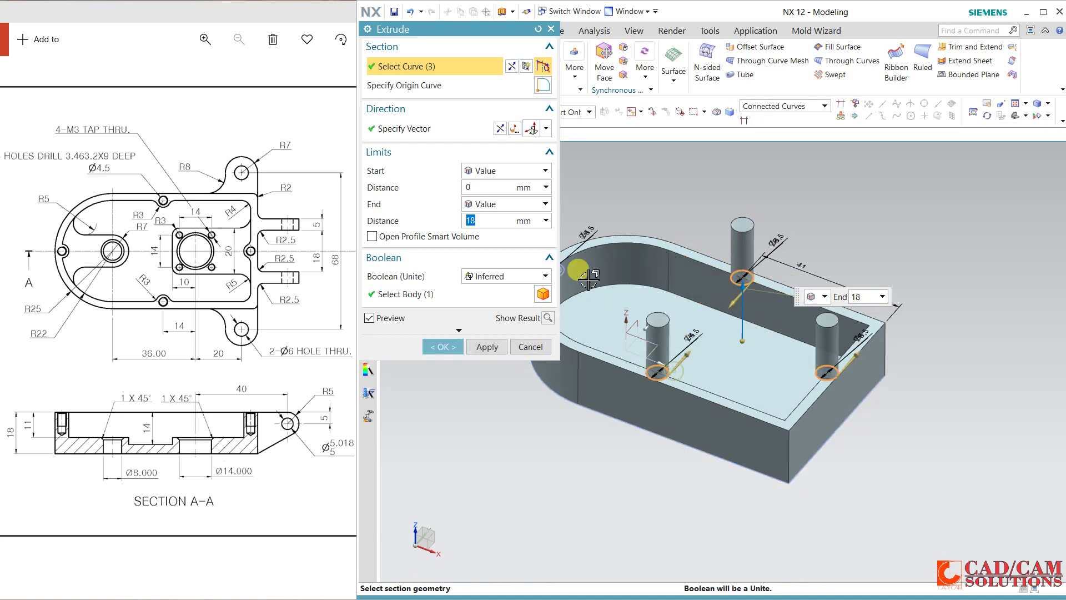
pyautogui.click(564, 269)
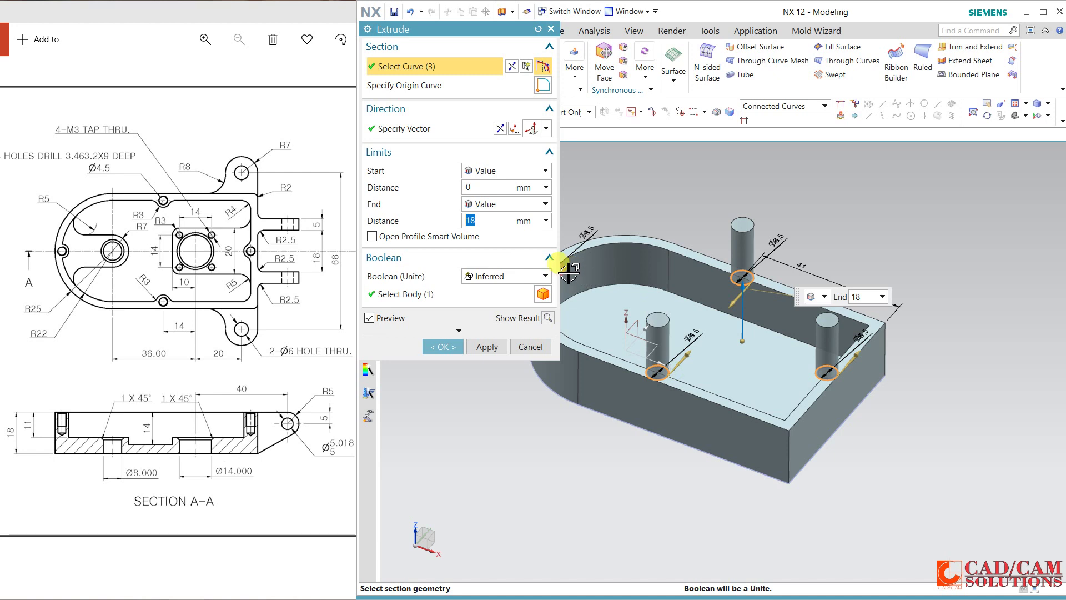
pyautogui.click(500, 128)
# Try to end the boss extrusion with the Until Next limit, and with Until Extended to the inner floor face.
pyautogui.click(512, 204)
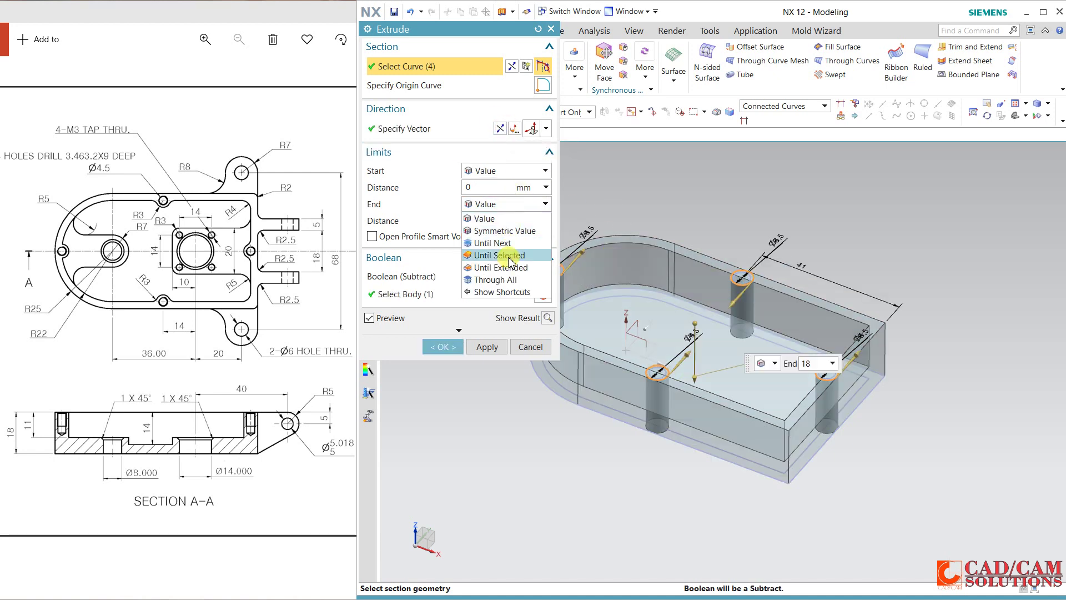
pyautogui.click(509, 243)
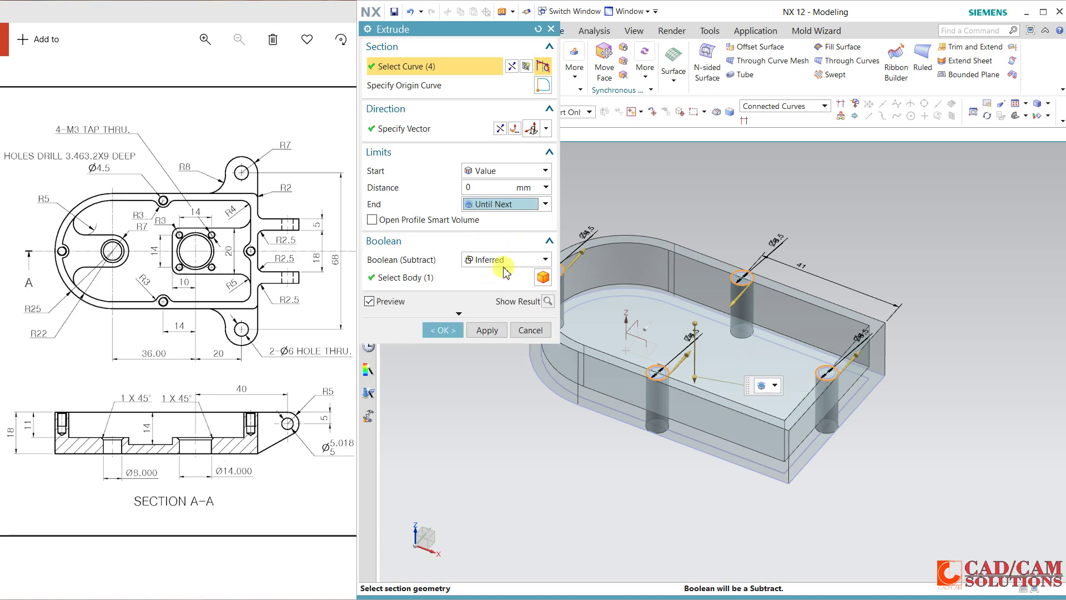
pyautogui.click(493, 331)
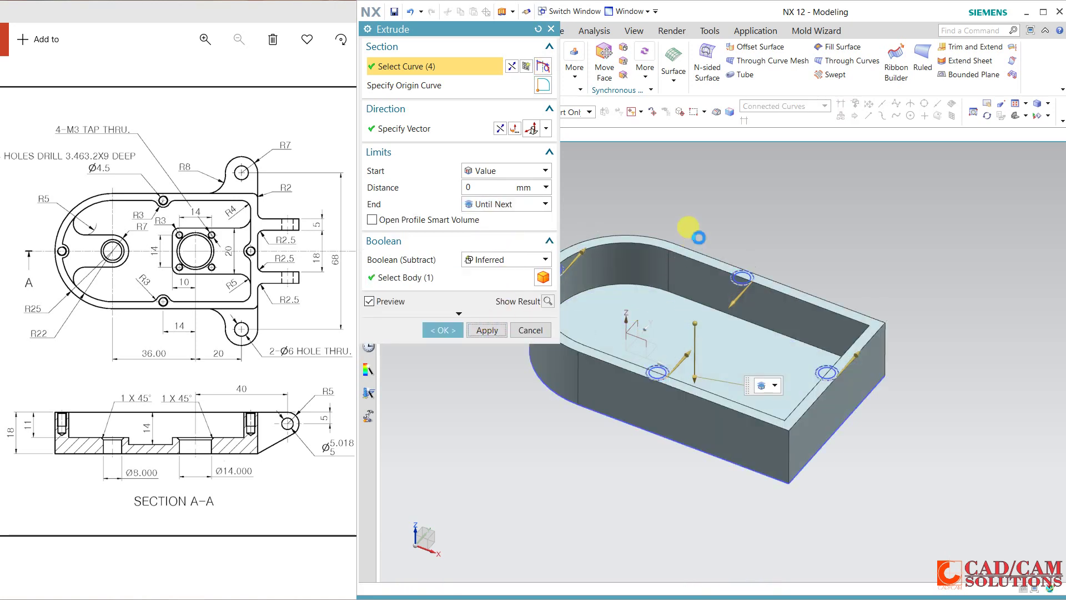
pyautogui.click(714, 323)
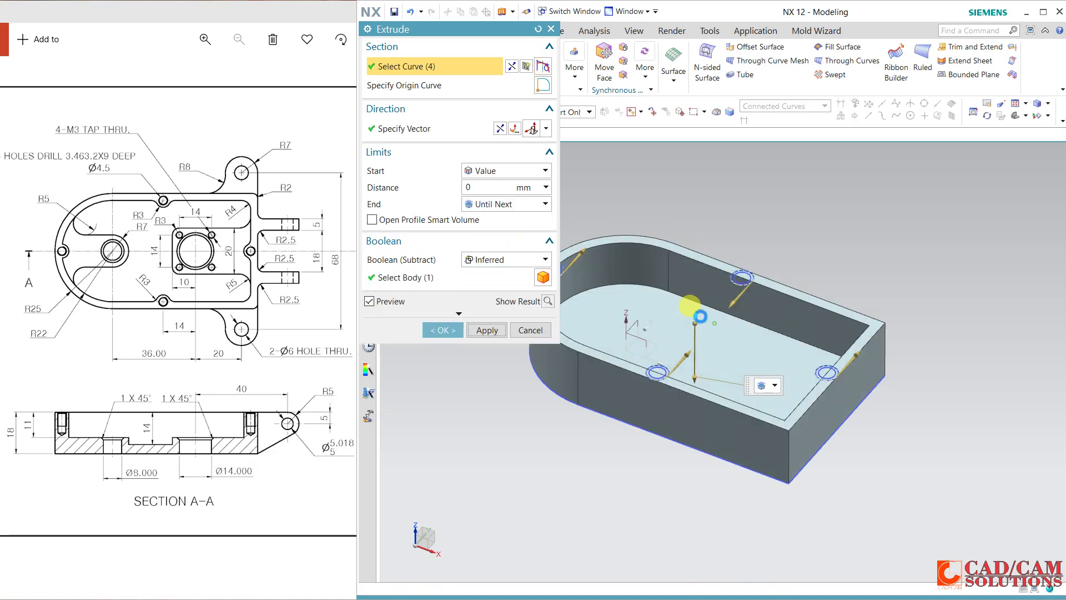
pyautogui.click(506, 205)
pyautogui.click(501, 268)
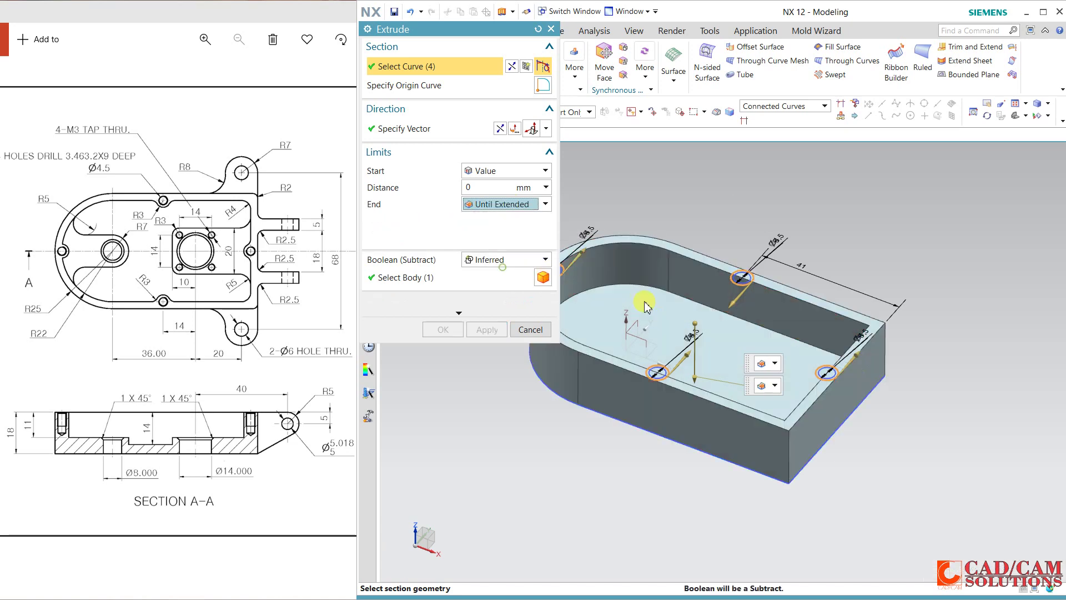
pyautogui.click(565, 317)
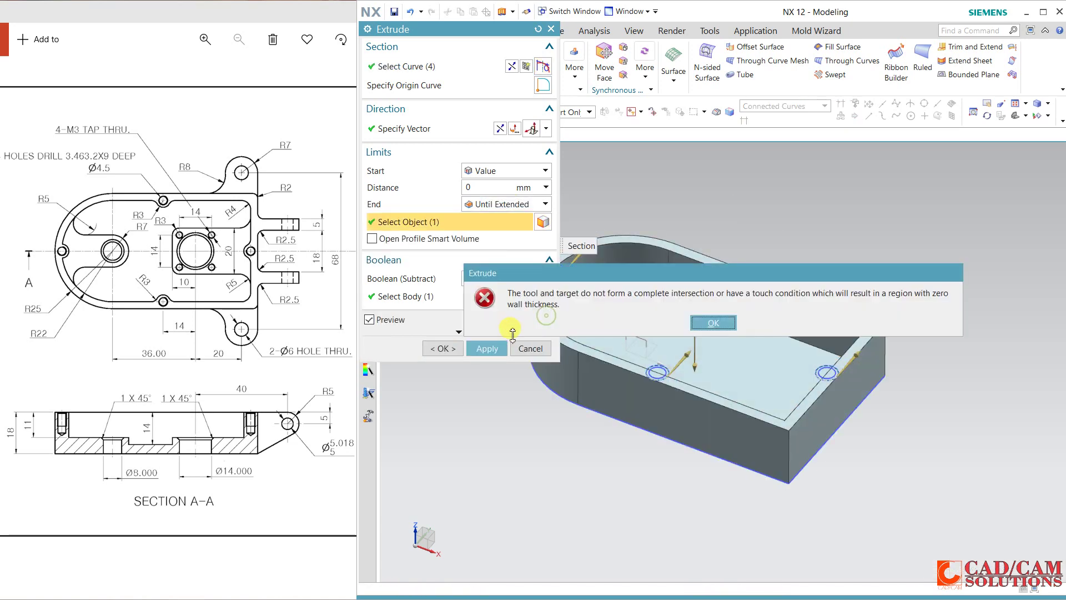
pyautogui.click(706, 323)
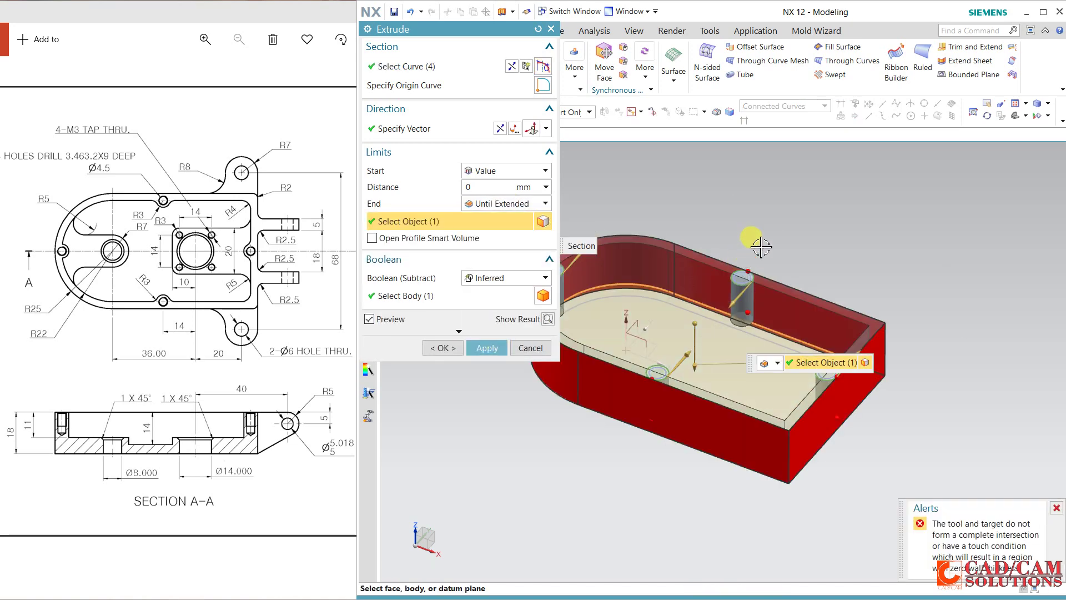
pyautogui.moveTo(761, 255)
pyautogui.mouseDown(button='middle')
pyautogui.moveTo(745, 282)
pyautogui.moveTo(757, 248)
pyautogui.mouseUp(button='middle')
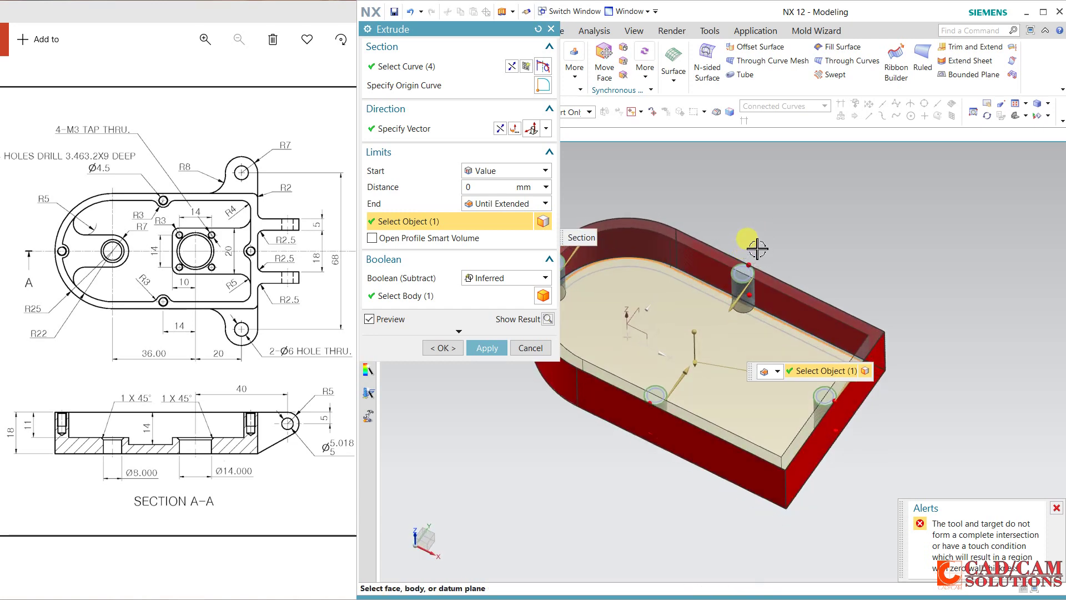
# Extrude the four 6 mm circles by a 15 mm value and unite the bosses with the housing body.
pyautogui.click(492, 204)
pyautogui.click(491, 218)
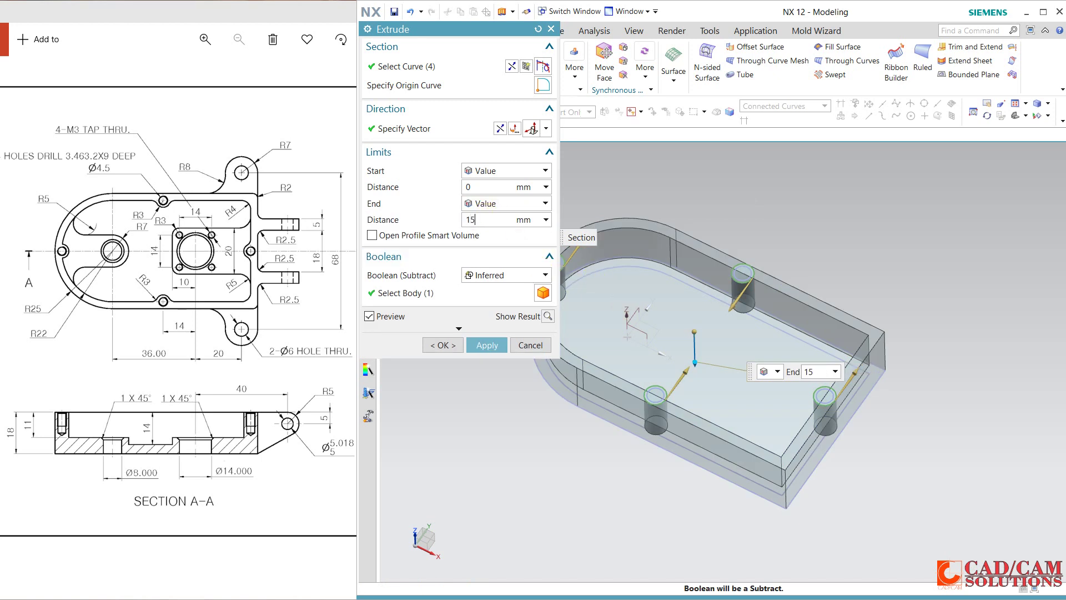
pyautogui.press('Return')
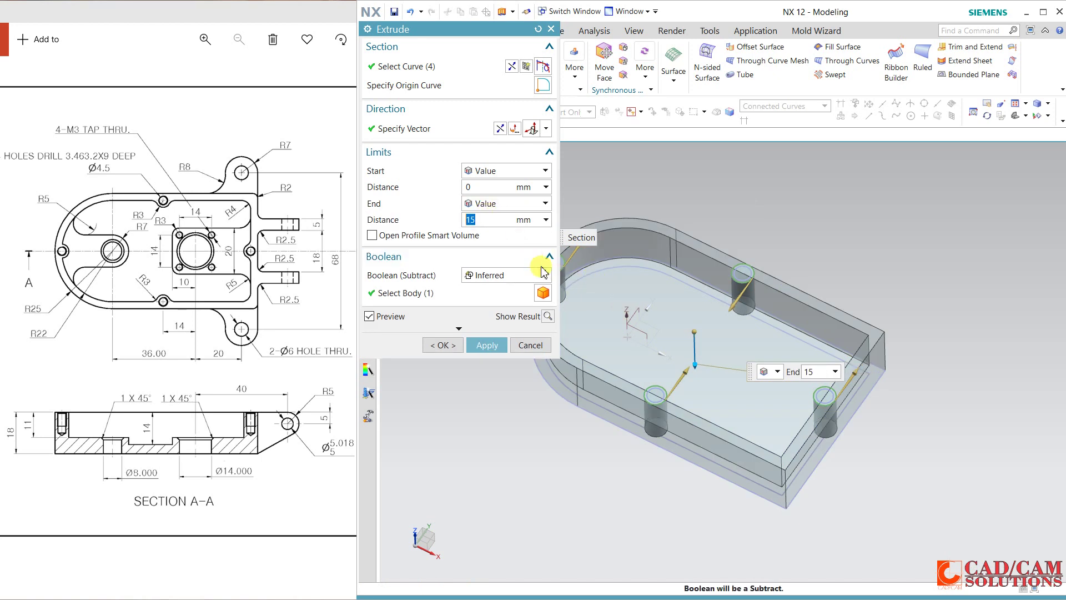
pyautogui.click(508, 278)
pyautogui.click(496, 298)
pyautogui.click(547, 316)
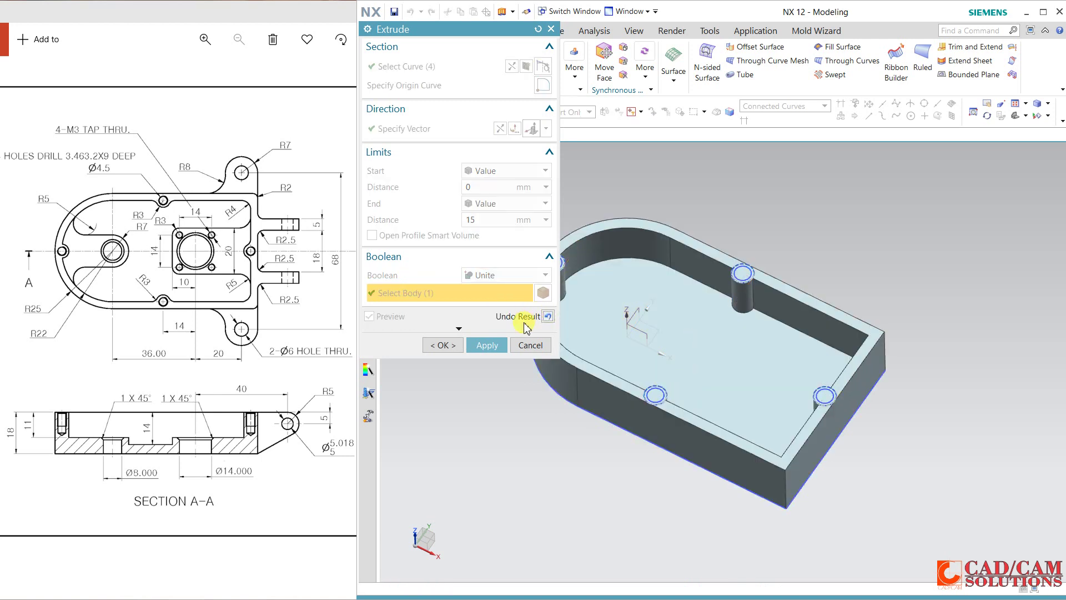
pyautogui.click(487, 345)
pyautogui.moveTo(800, 266)
pyautogui.mouseDown(button='middle')
pyautogui.moveTo(816, 237)
pyautogui.moveTo(703, 286)
pyautogui.mouseUp(button='middle')
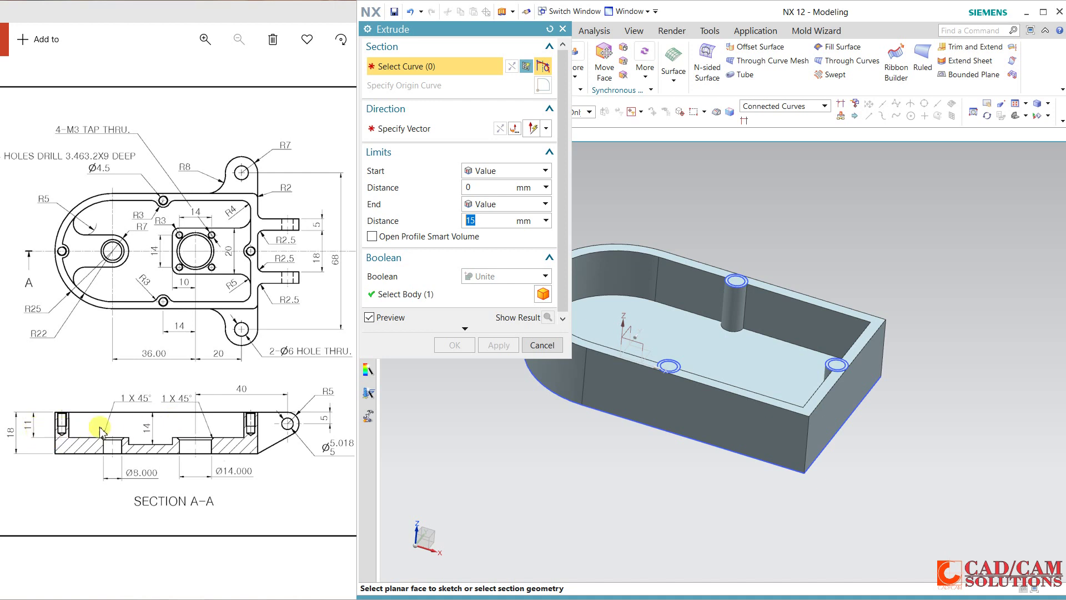
pyautogui.click(160, 428)
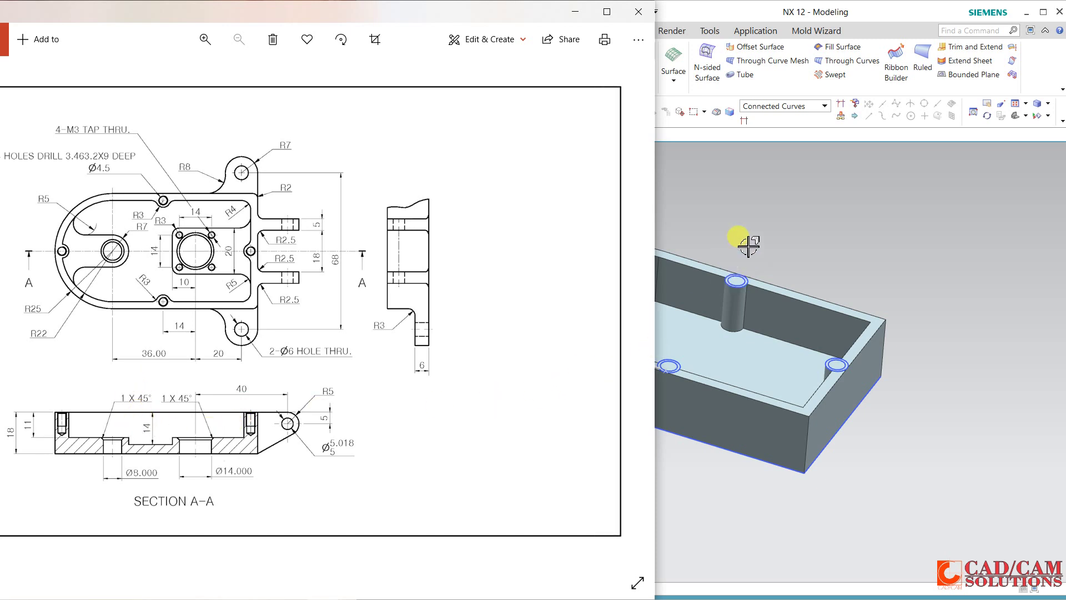
pyautogui.click(742, 228)
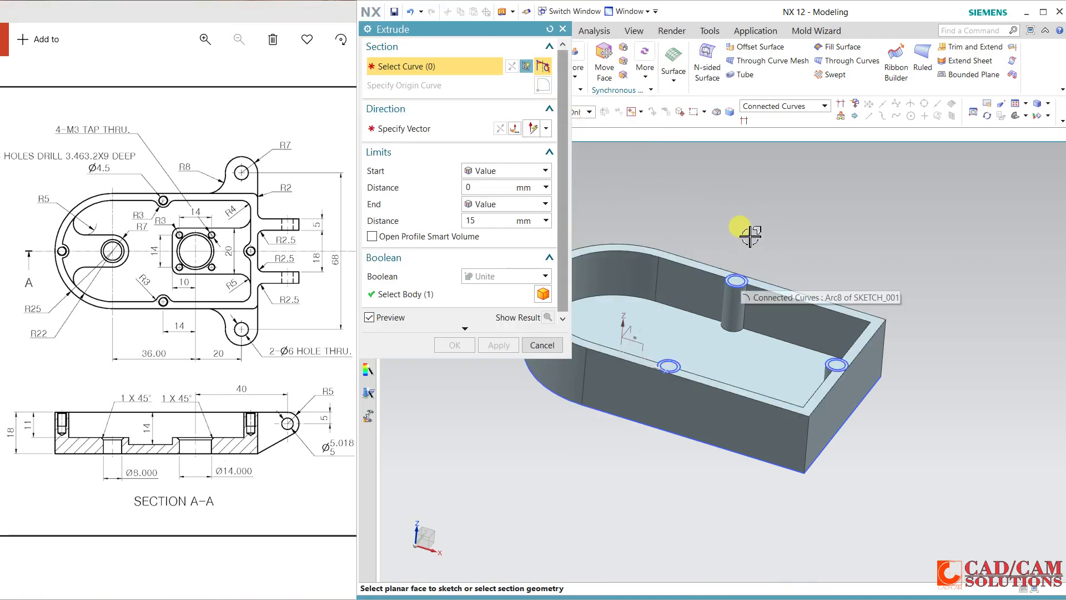
pyautogui.scroll(1, 742, 272)
pyautogui.click(742, 284)
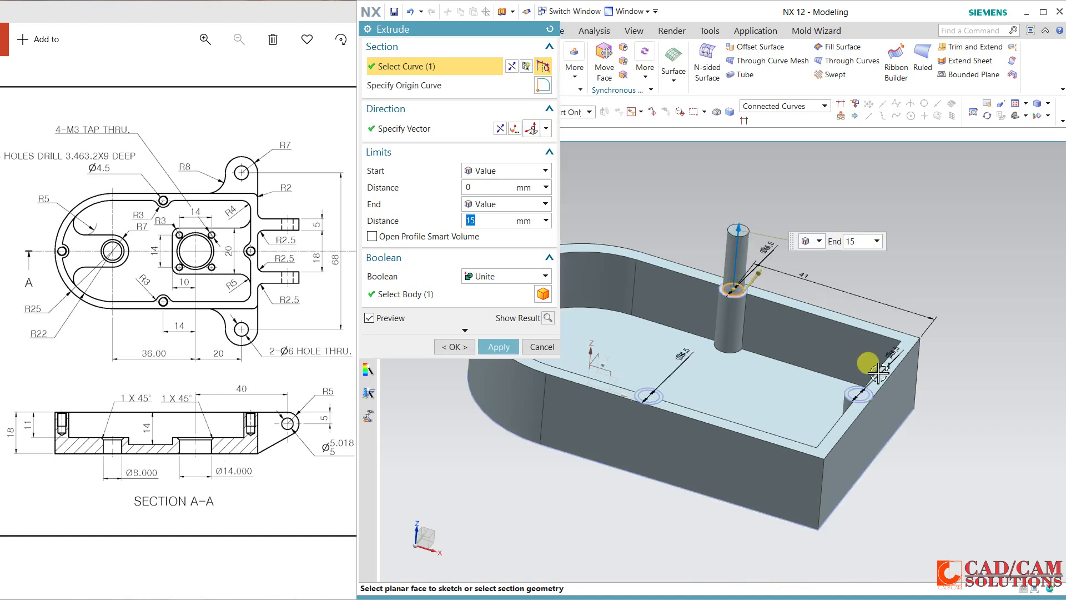
pyautogui.click(866, 392)
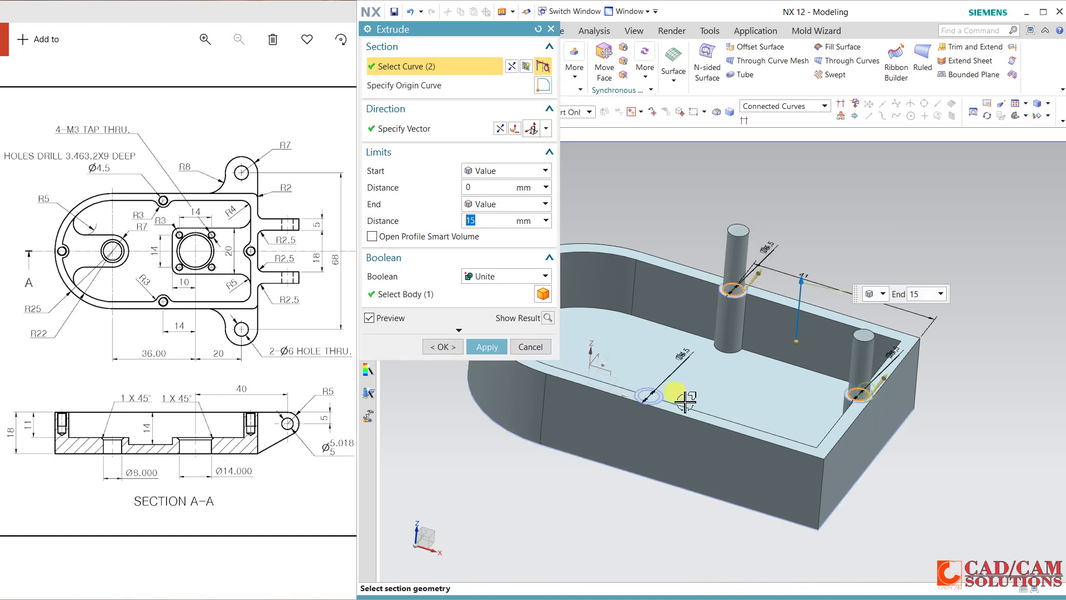
pyautogui.click(651, 396)
pyautogui.scroll(-2, 703, 370)
pyautogui.scroll(2, 583, 307)
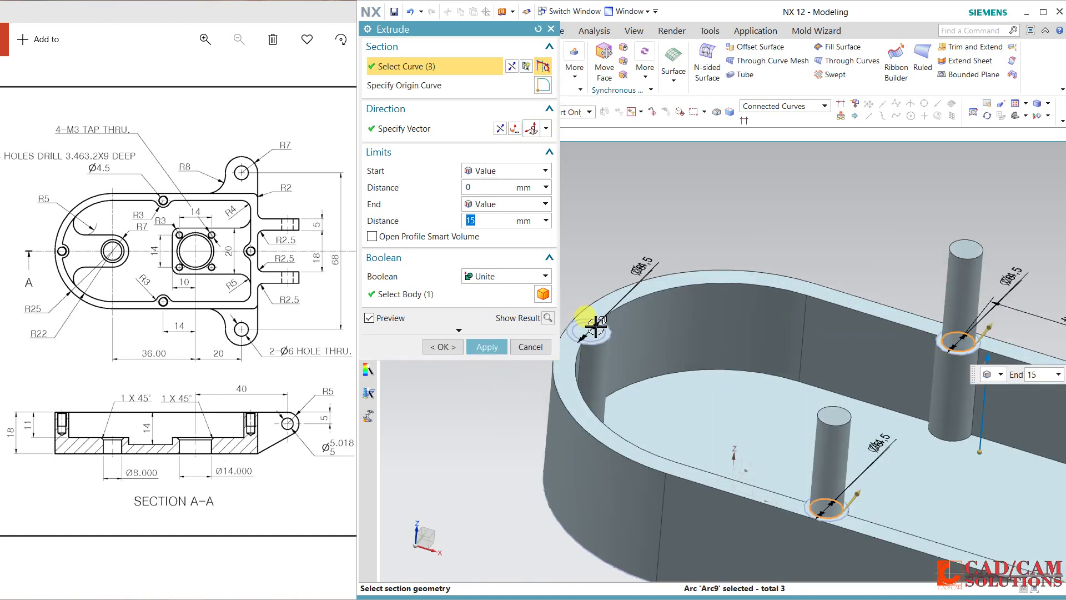
pyautogui.click(587, 322)
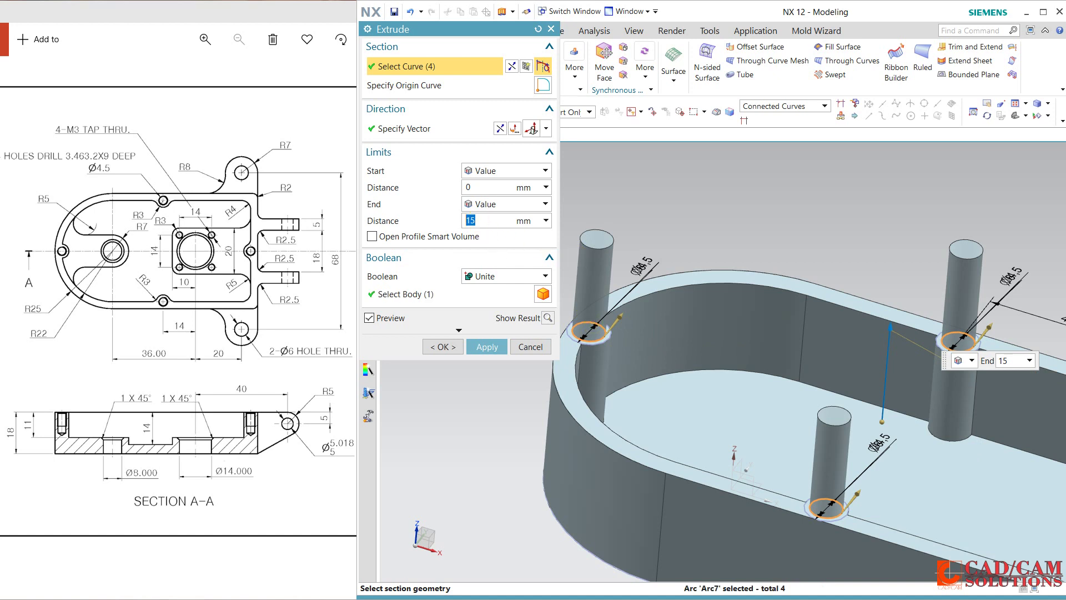
pyautogui.write('10')
pyautogui.press('Return')
pyautogui.click(497, 272)
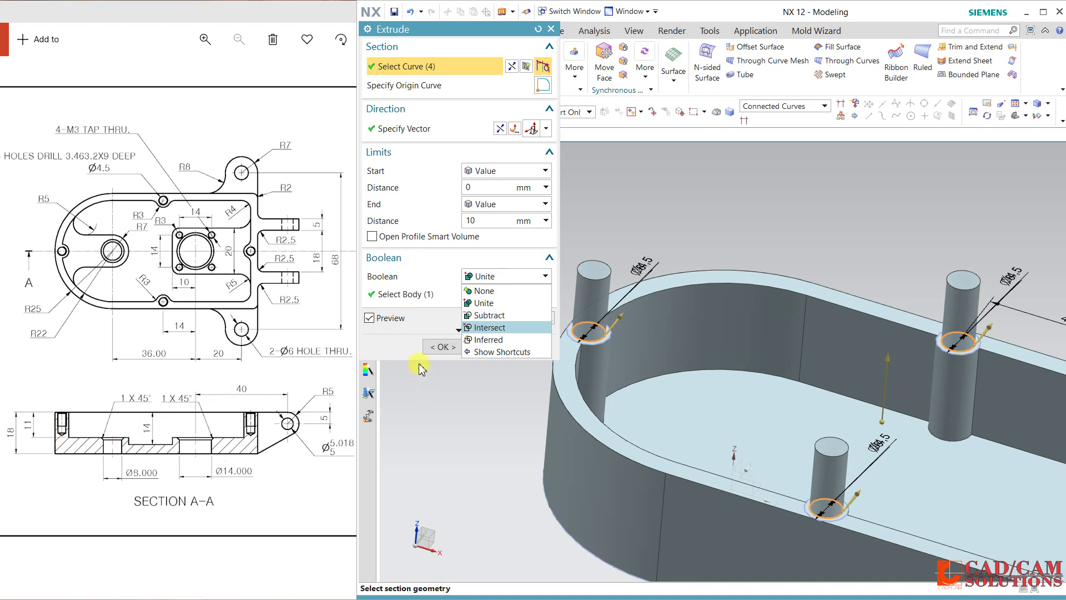
pyautogui.click(493, 352)
pyautogui.click(532, 348)
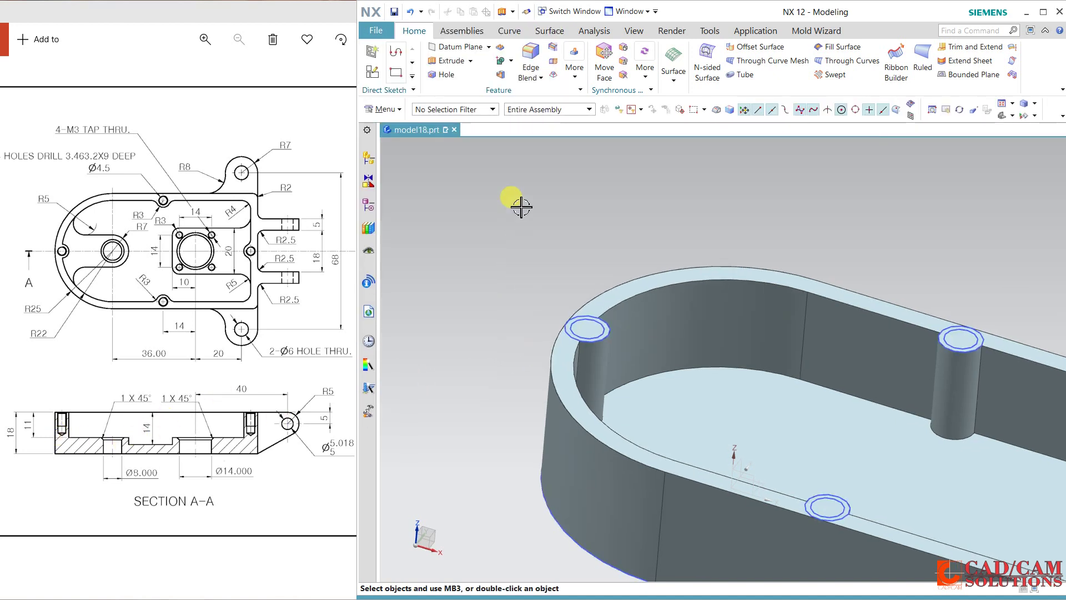
# Set up a counterbored hole with a 4.5 mm counterbore diameter, 2 mm counterbore depth, 4 mm hole diameter and Value depth limit.
pyautogui.click(444, 74)
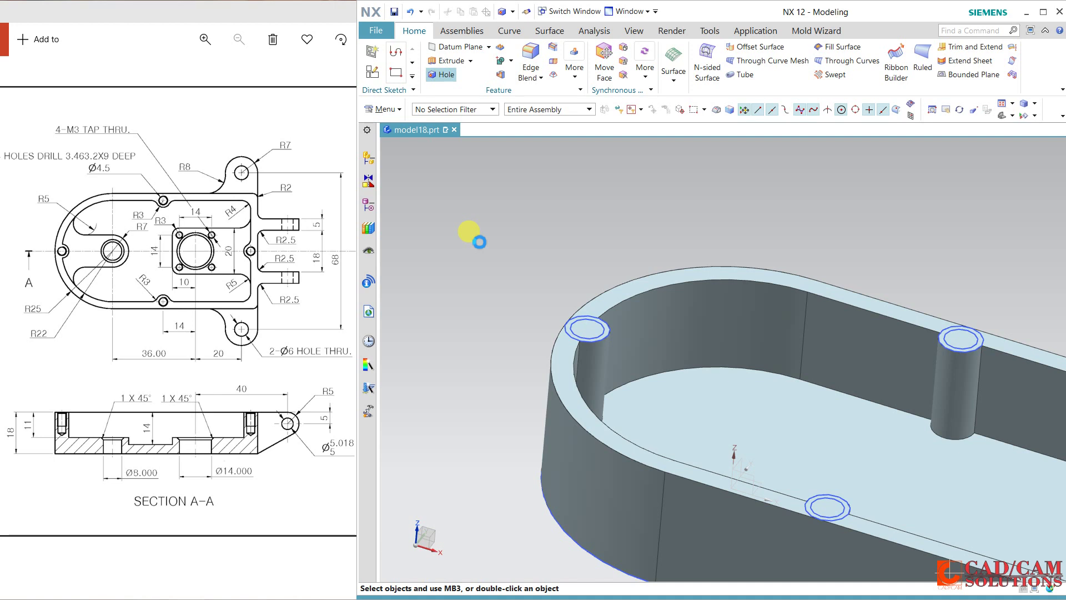
pyautogui.click(489, 178)
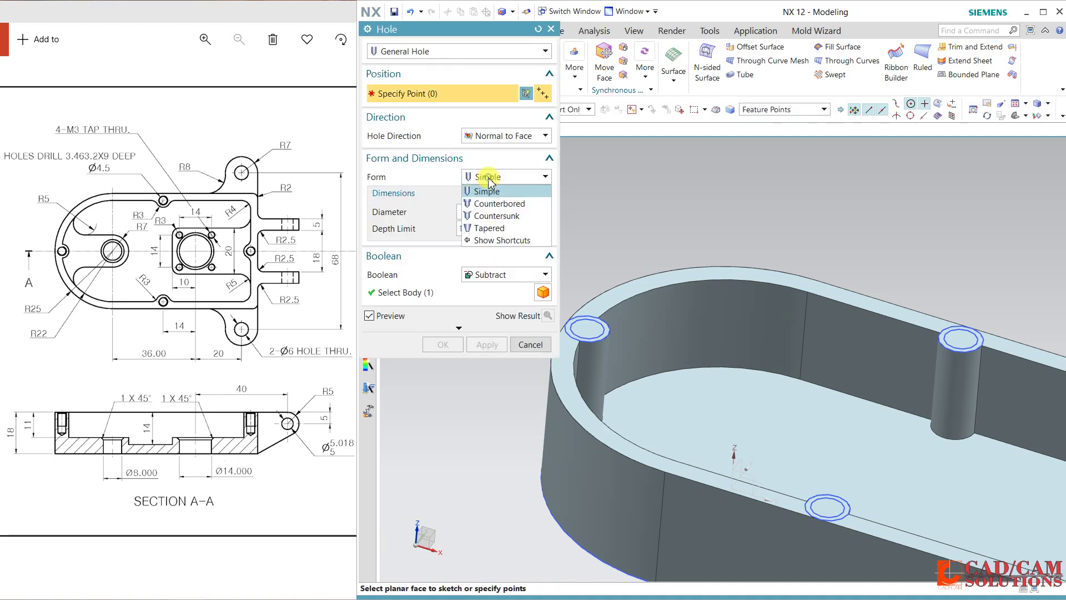
pyautogui.click(491, 204)
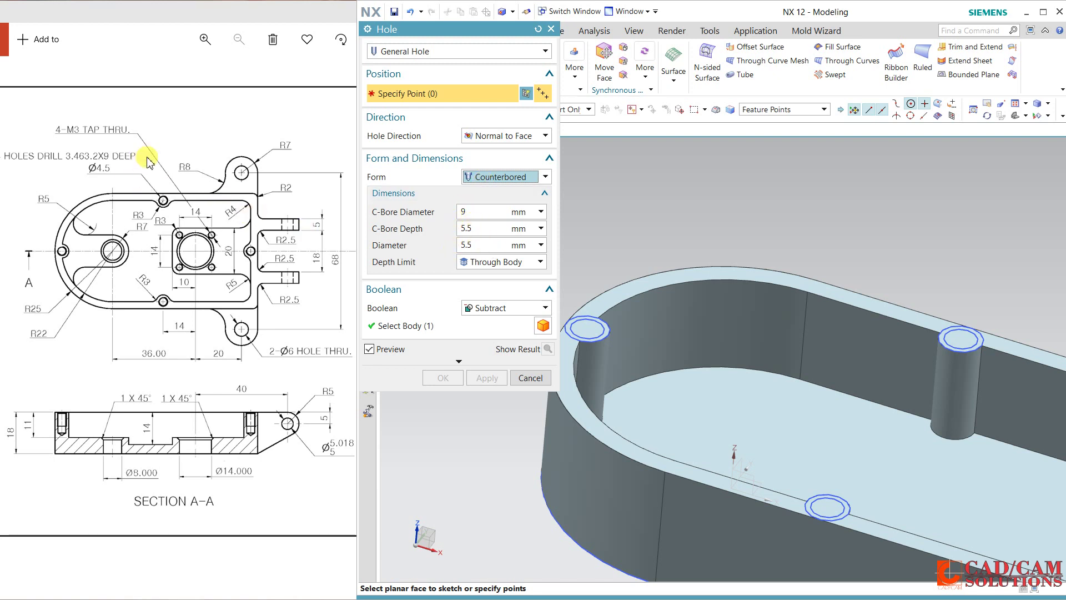
pyautogui.click(492, 211)
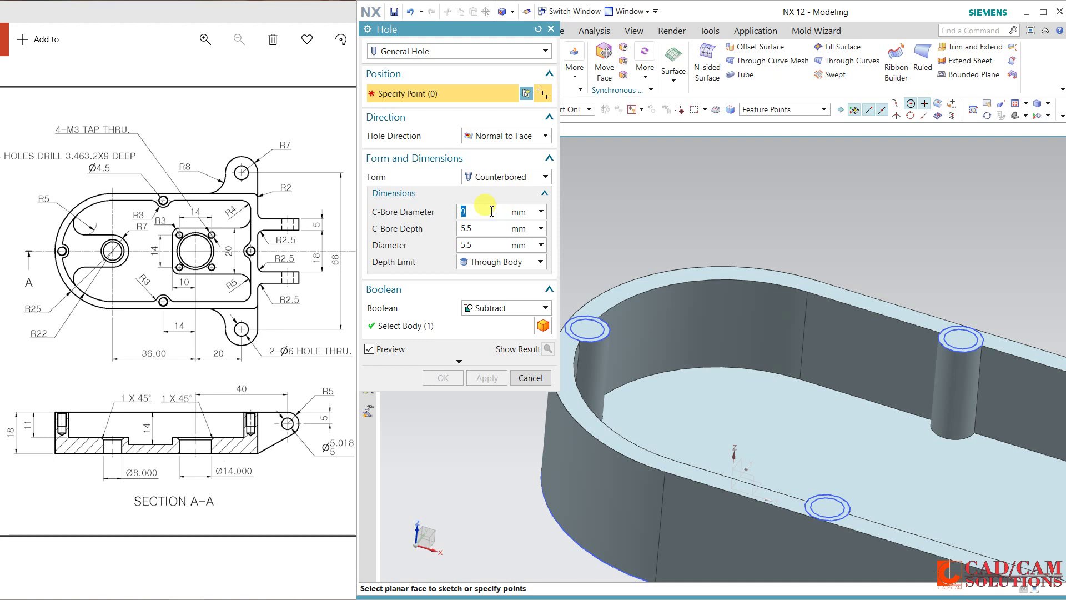
pyautogui.write('5')
pyautogui.press('Return')
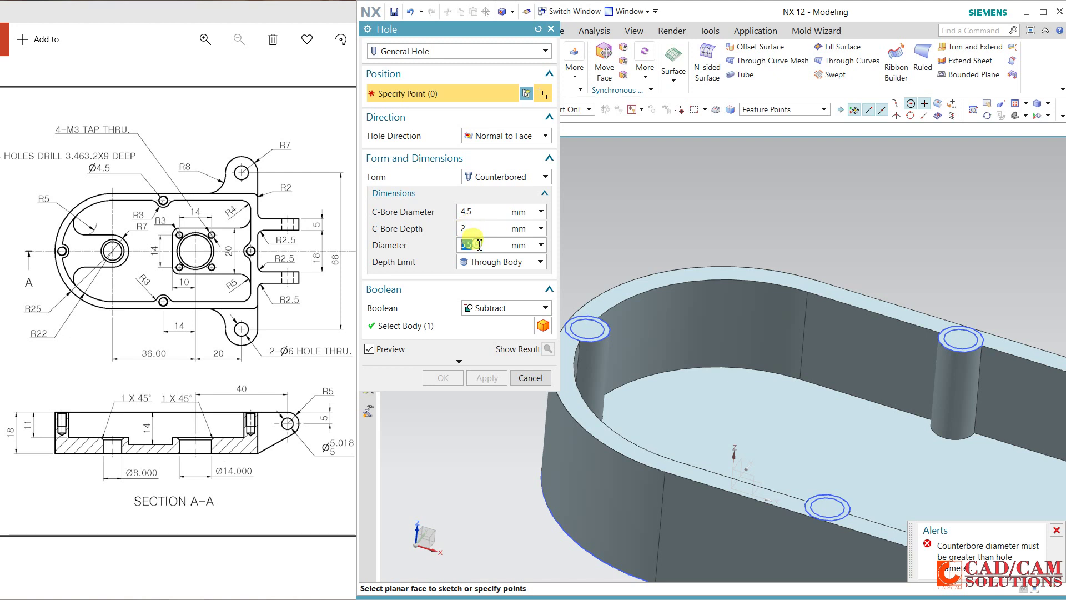
pyautogui.doubleClick(479, 245)
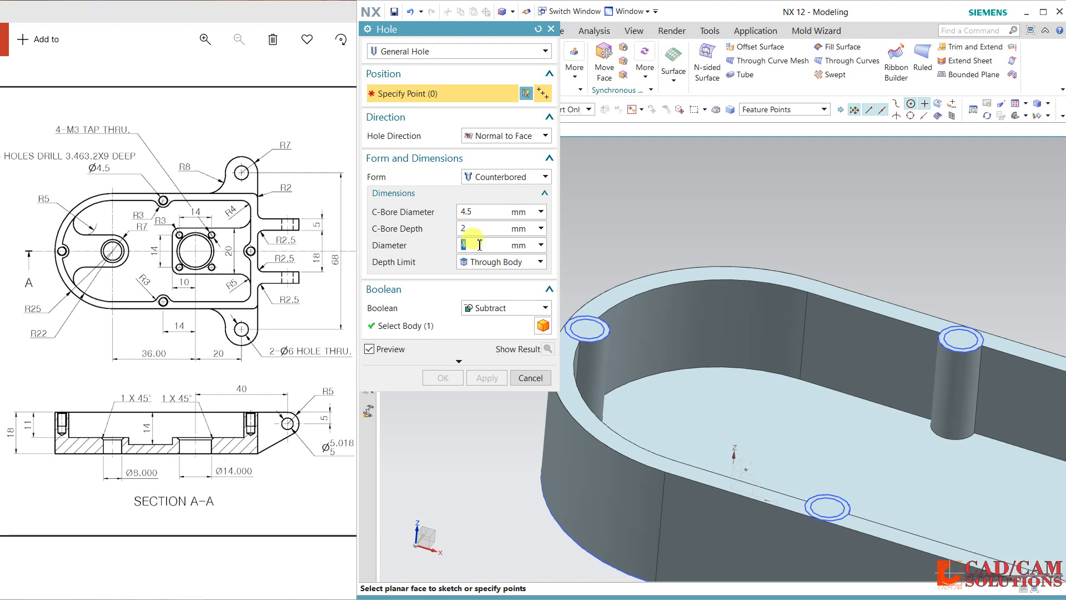
pyautogui.click(527, 266)
pyautogui.click(488, 278)
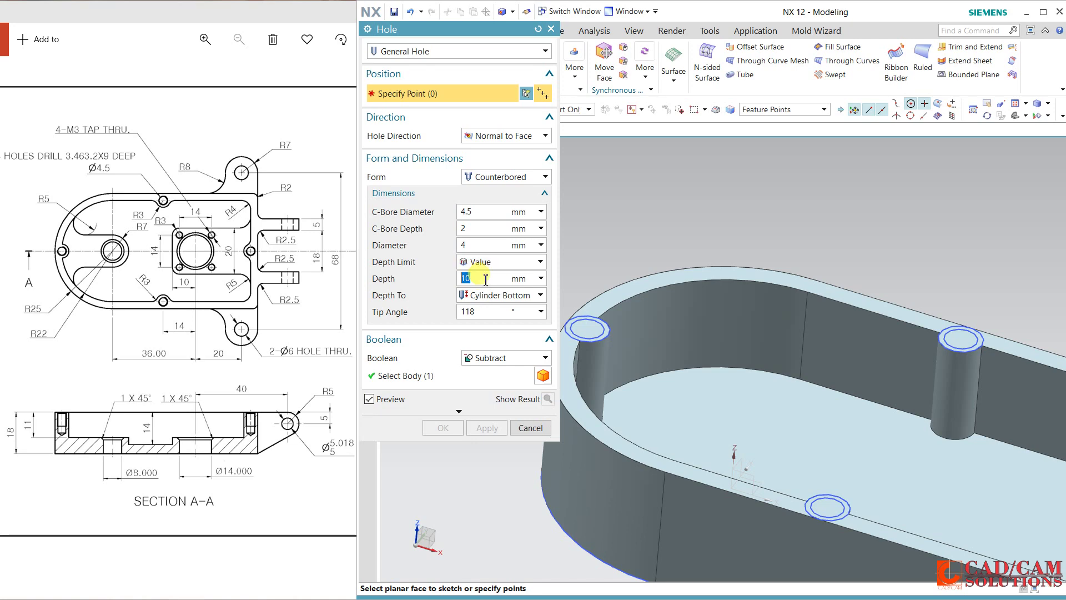
# Place the counterbored holes at the centres of the four screw boss circles.
pyautogui.click(607, 325)
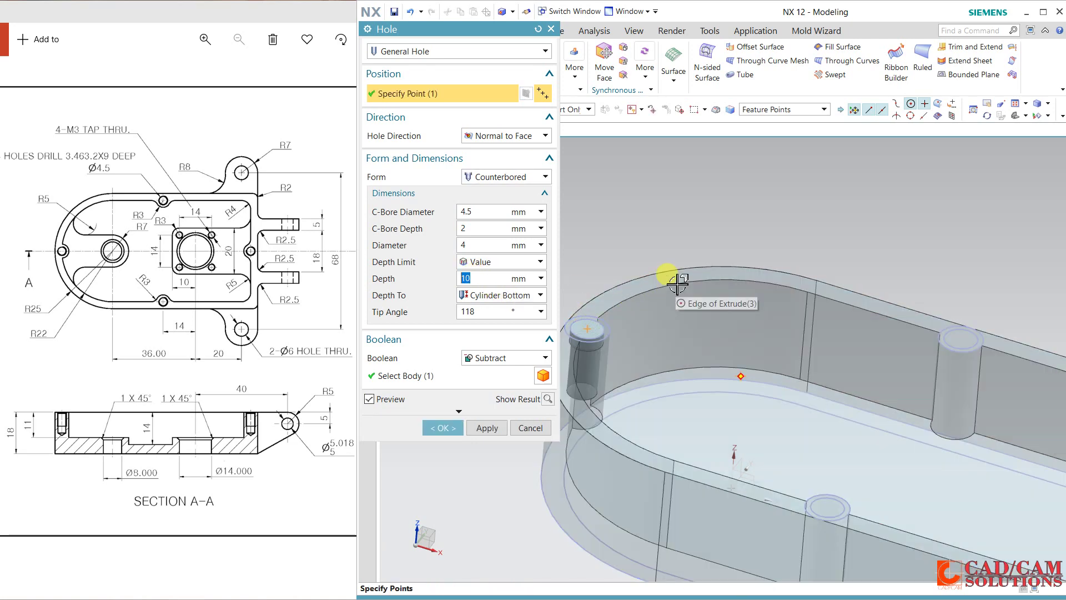
pyautogui.click(960, 335)
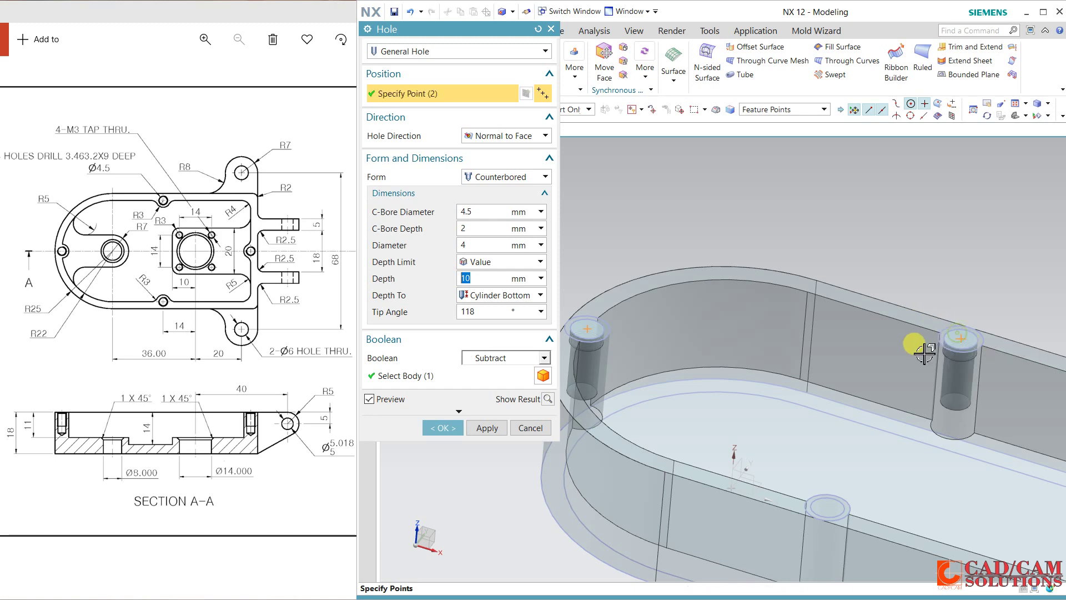
pyautogui.click(827, 507)
pyautogui.scroll(-5, 835, 407)
pyautogui.scroll(6, 951, 429)
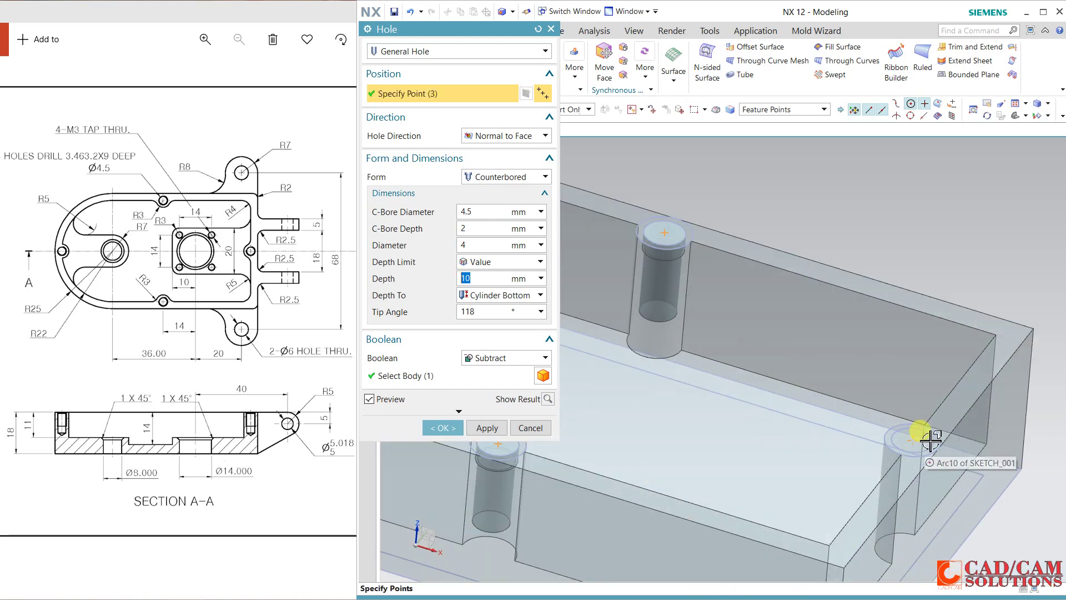
pyautogui.click(932, 440)
pyautogui.scroll(-4, 864, 381)
# Set the counterbore depth to 6 mm and create the four boss holes.
pyautogui.press('F8')
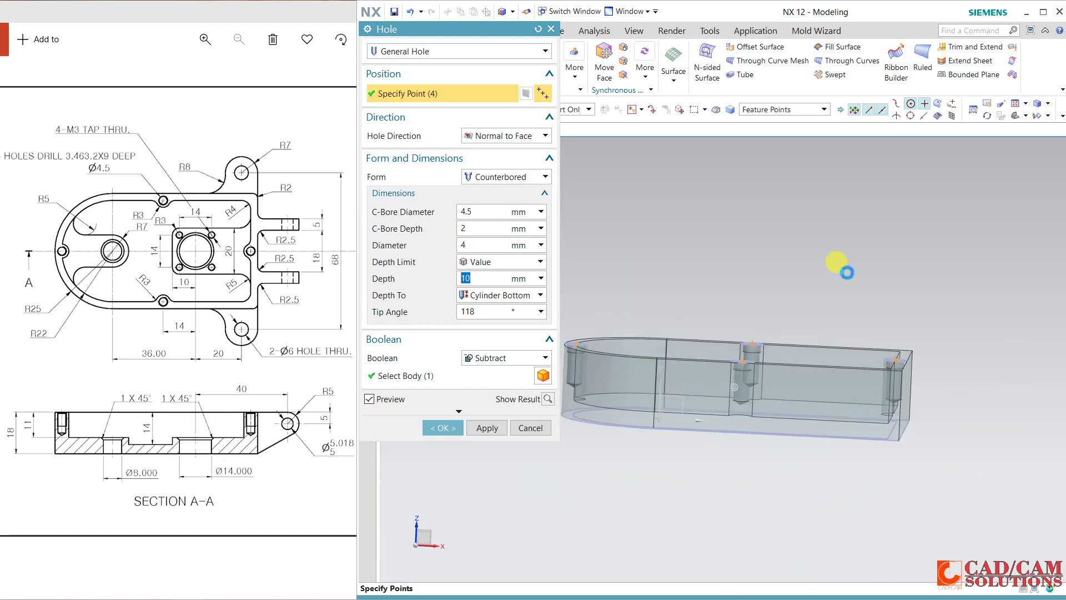
pyautogui.scroll(3, 600, 344)
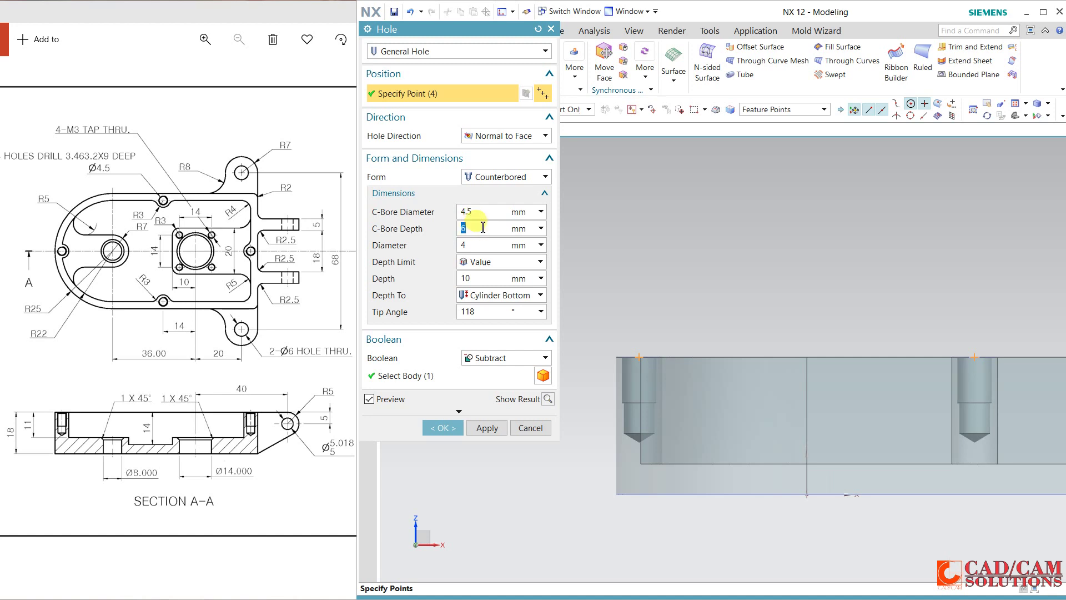
pyautogui.click(451, 427)
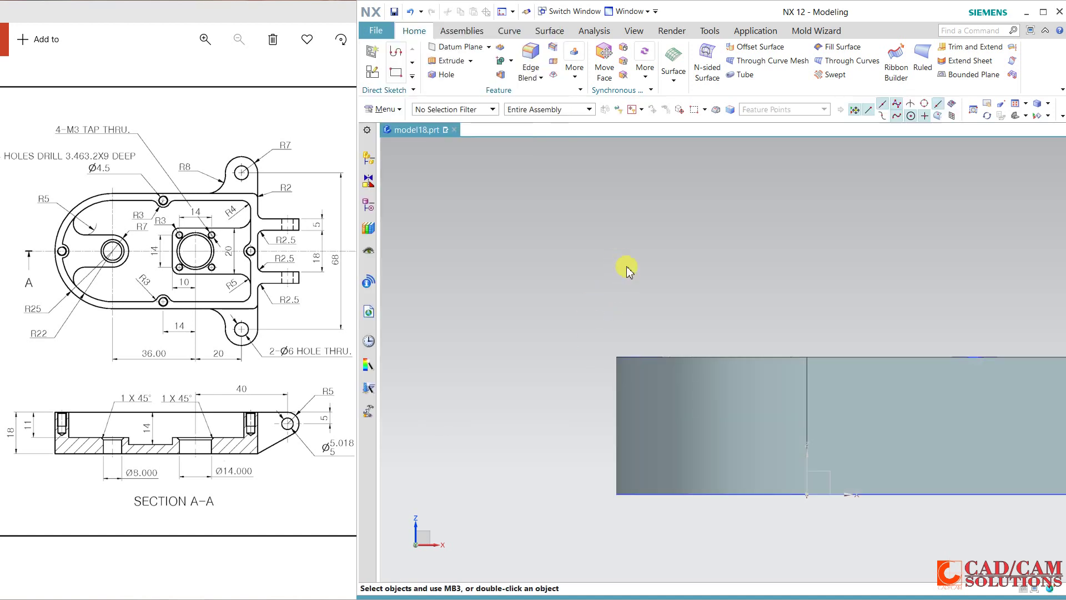
# Create a sketch in the XY plane of the housing with a horizontal reference direction.
pyautogui.moveTo(616, 255); pyautogui.dragTo(519, 272, button='middle')
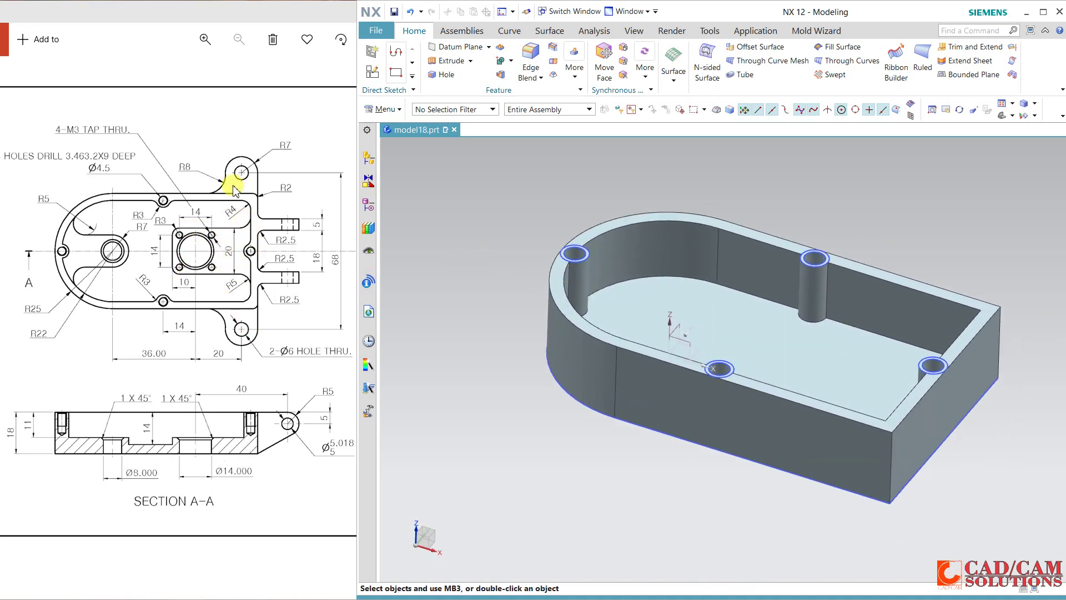
pyautogui.click(372, 72)
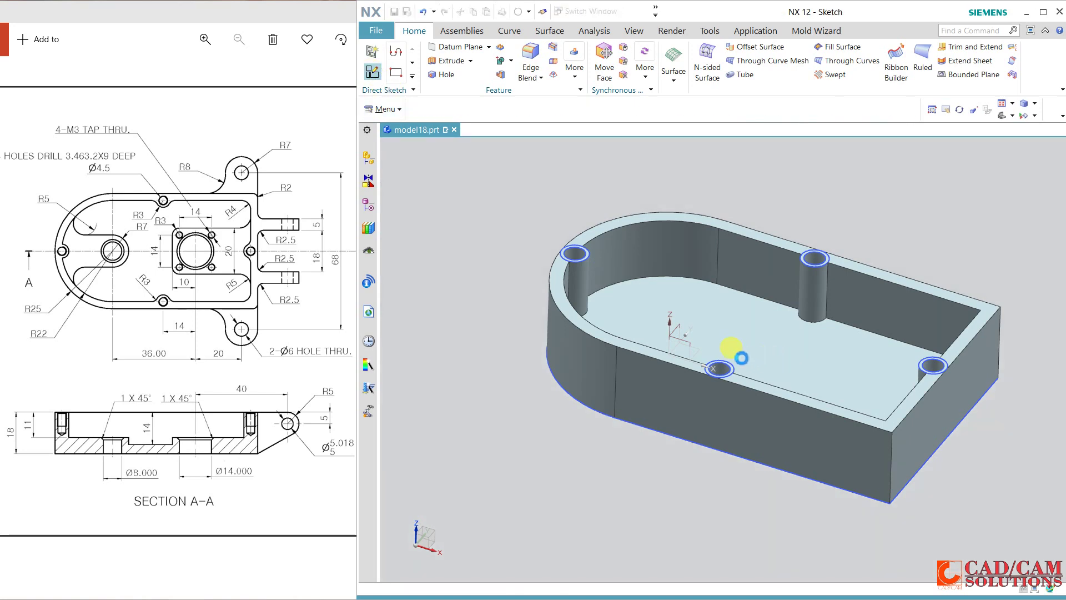
pyautogui.click(701, 351)
pyautogui.click(622, 333)
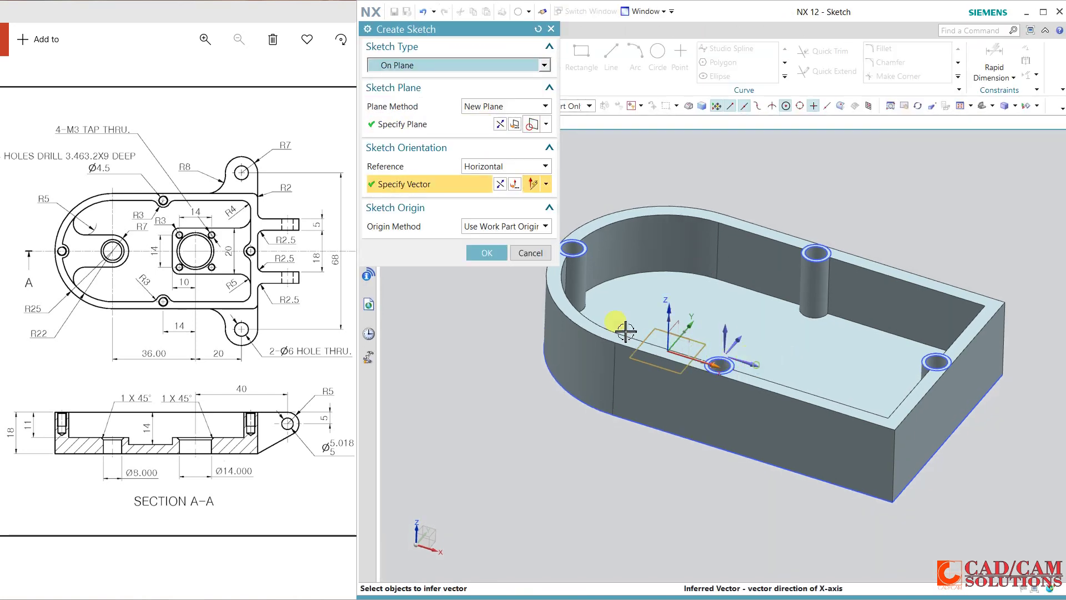
pyautogui.click(499, 259)
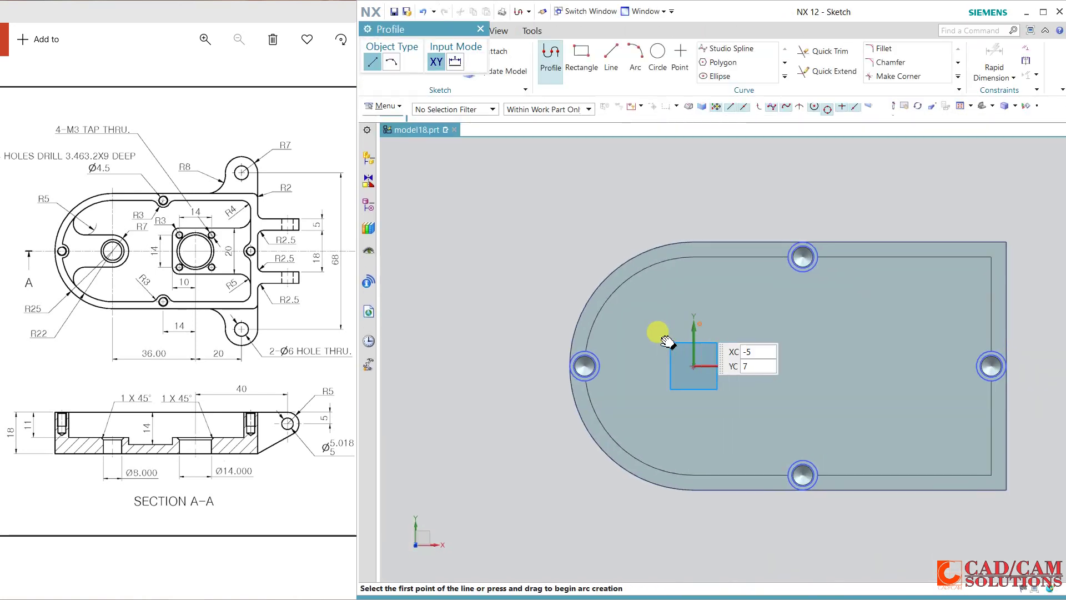
pyautogui.keyDown('shift'); pyautogui.moveTo(660, 333); pyautogui.dragTo(571, 331, button='middle'); pyautogui.keyUp('shift')
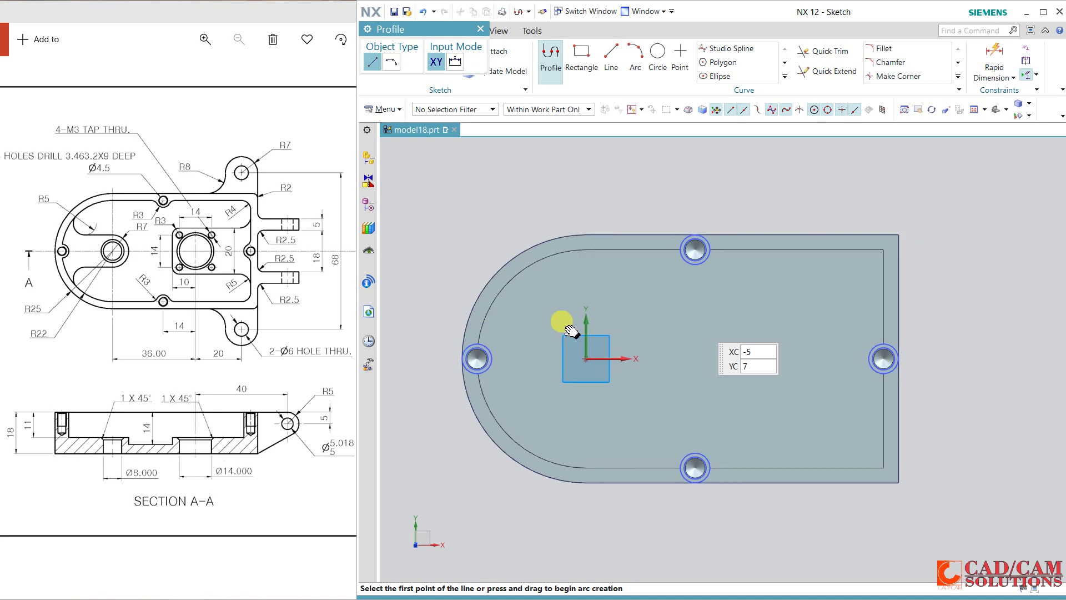
# Draw a rectangle about 18 by 18.5 mm from the inner arc edge and make its right side's midpoint coincident with the sketch origin.
pyautogui.click(580, 54)
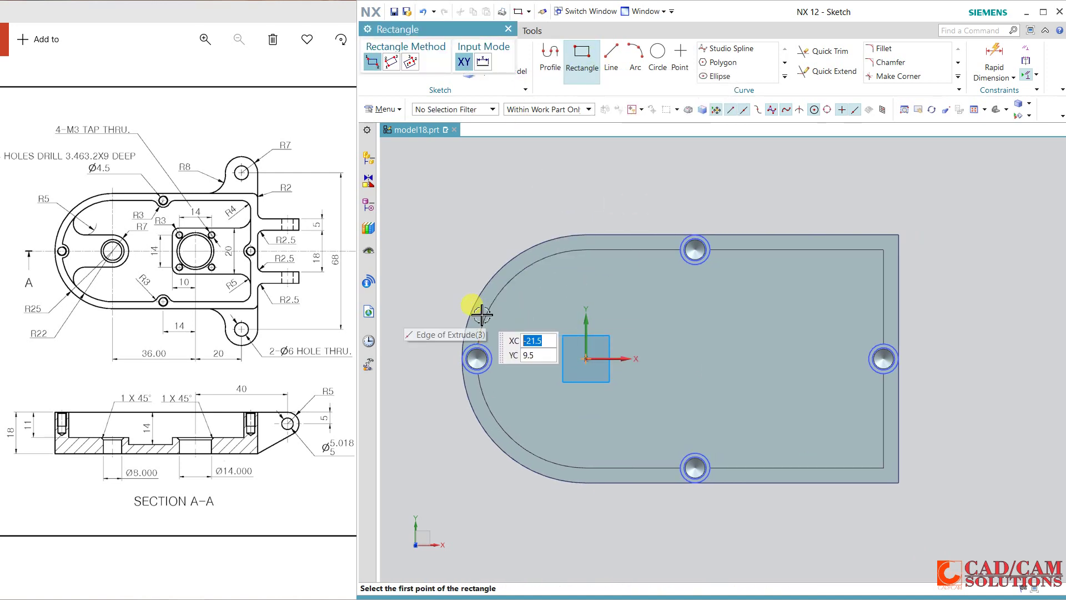
pyautogui.click(487, 315)
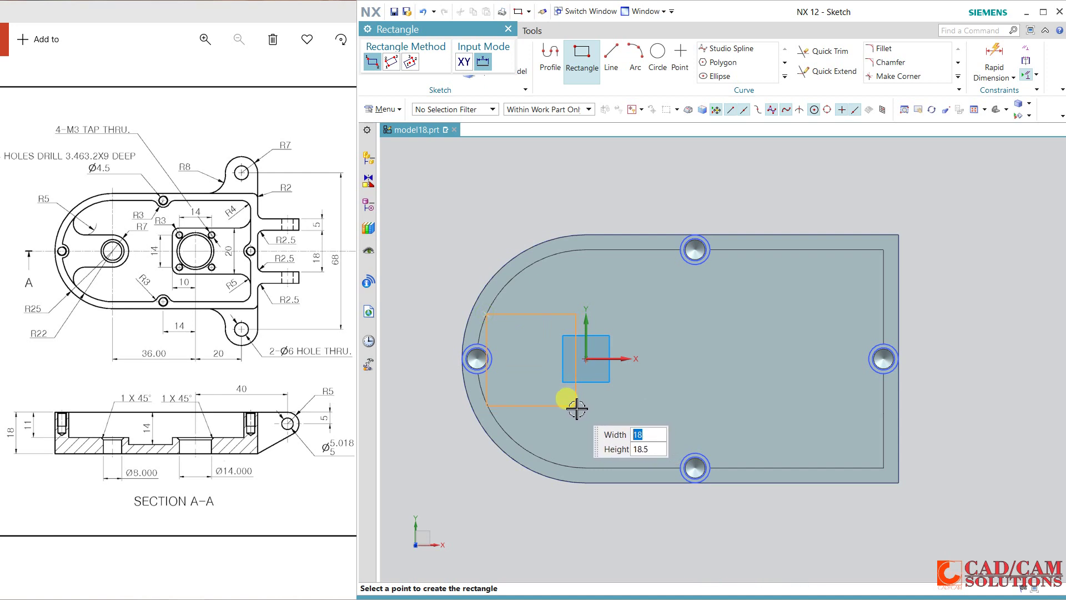
pyautogui.click(576, 406)
pyautogui.press('Escape')
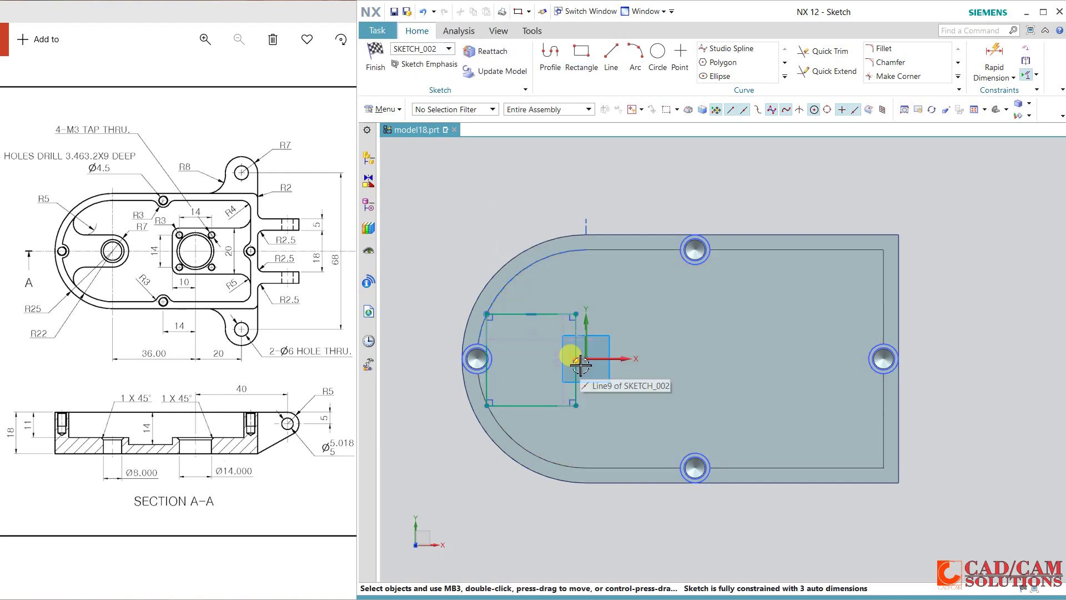
pyautogui.click(589, 359)
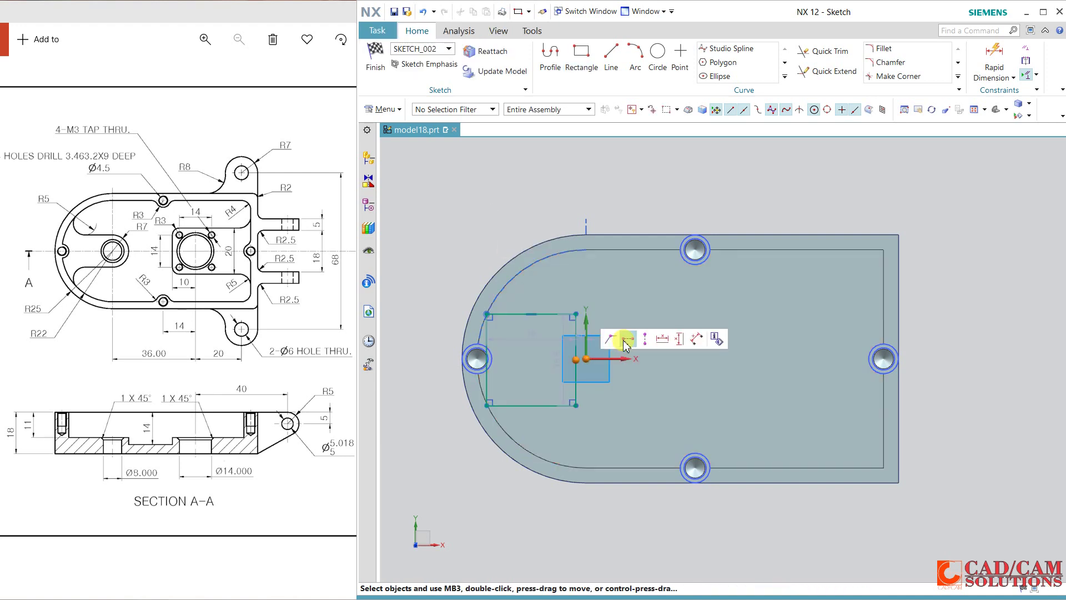
pyautogui.click(614, 340)
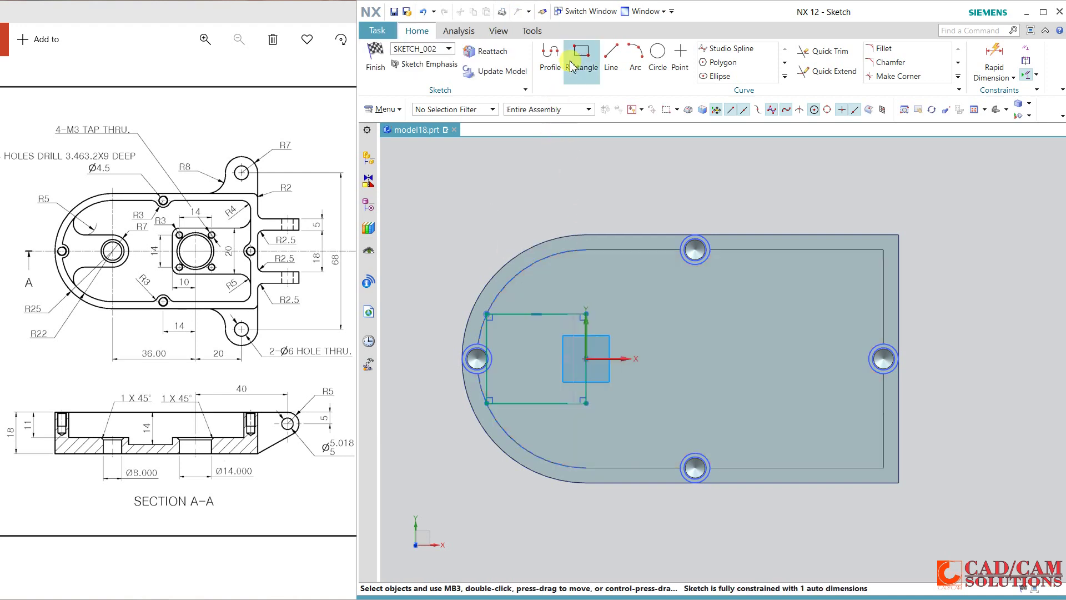
# Draw a circle about 18 mm in diameter from the origin to the rectangle's corner and trim away its left half.
pyautogui.click(657, 53)
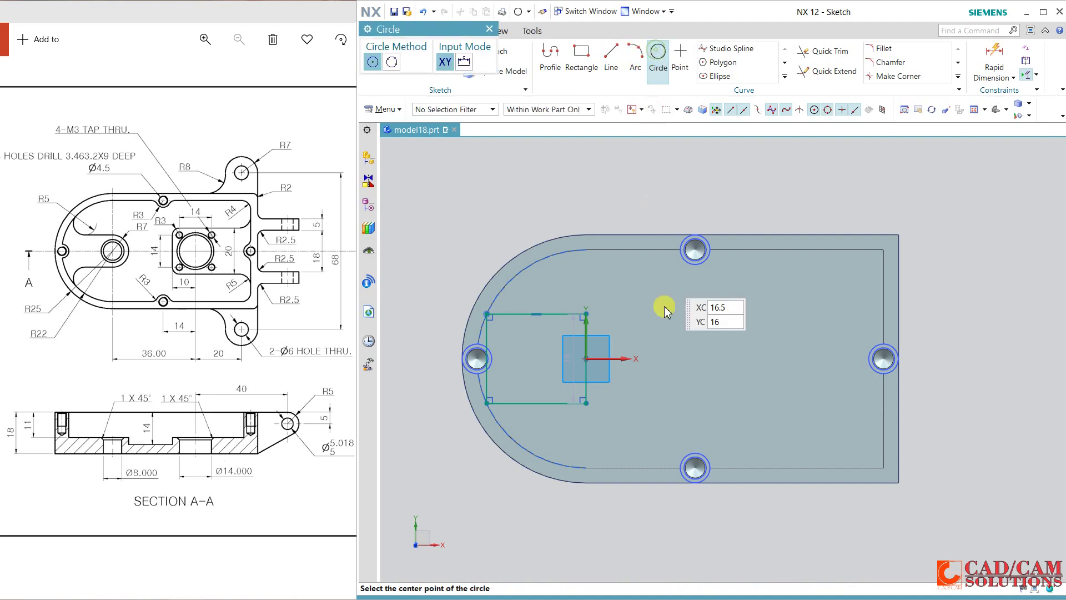
pyautogui.click(586, 358)
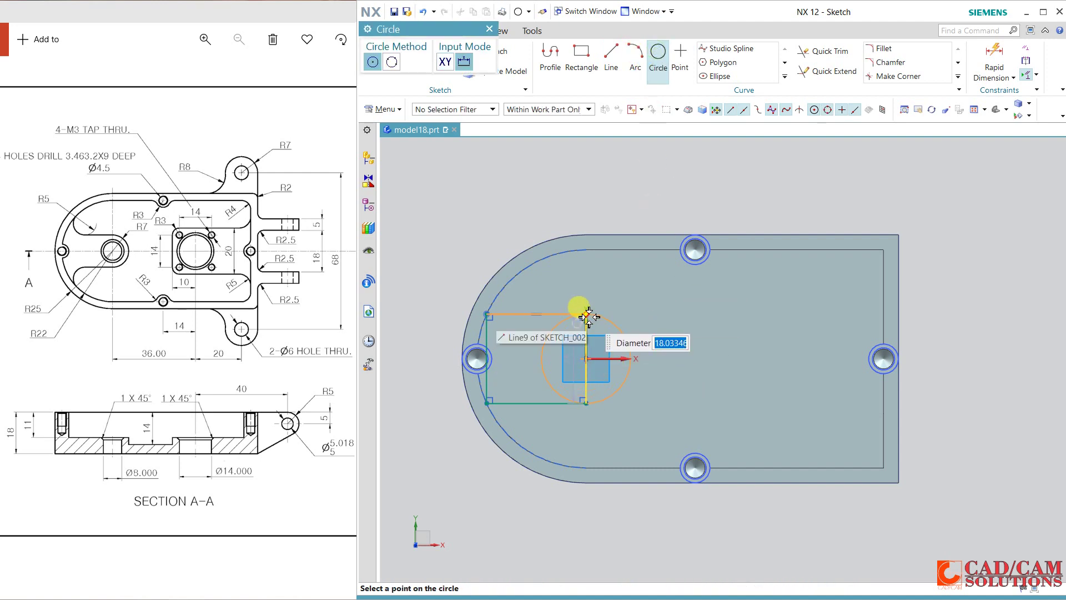
pyautogui.click(588, 316)
pyautogui.press('Escape')
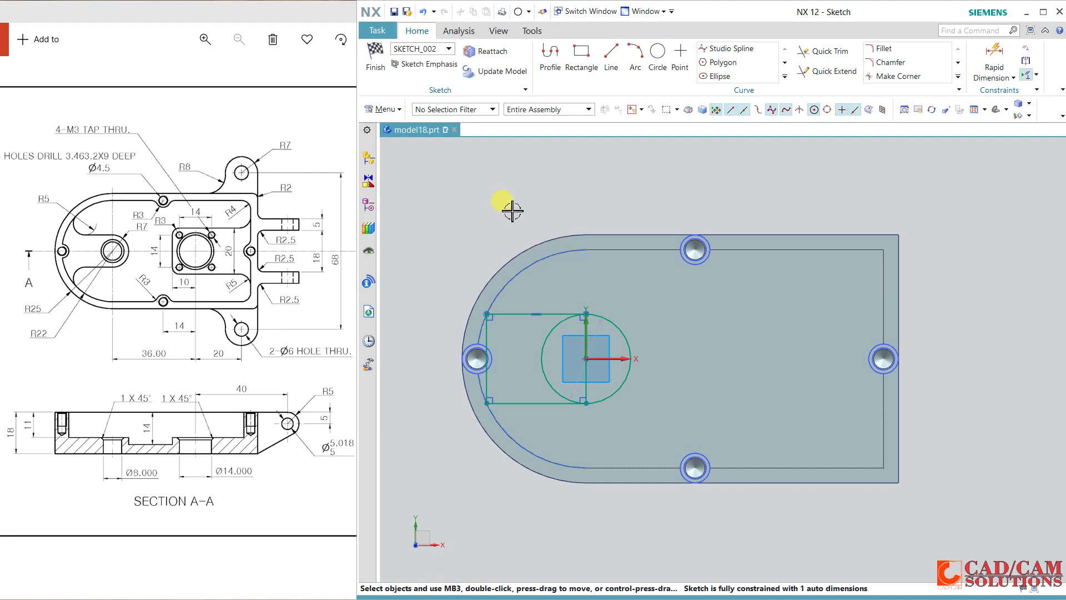
pyautogui.scroll(1, 477, 308)
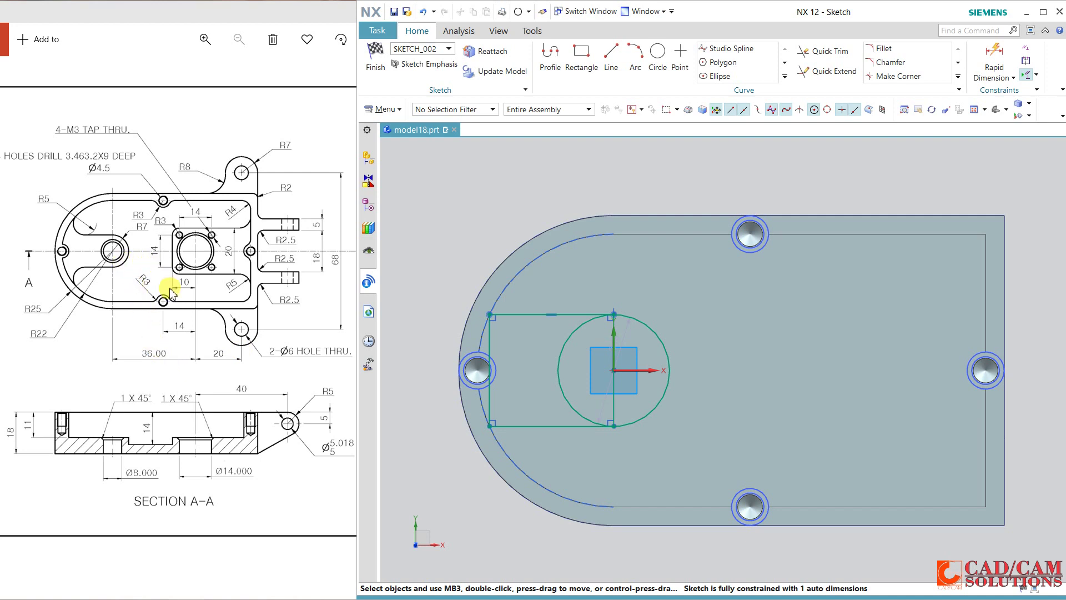
pyautogui.click(824, 51)
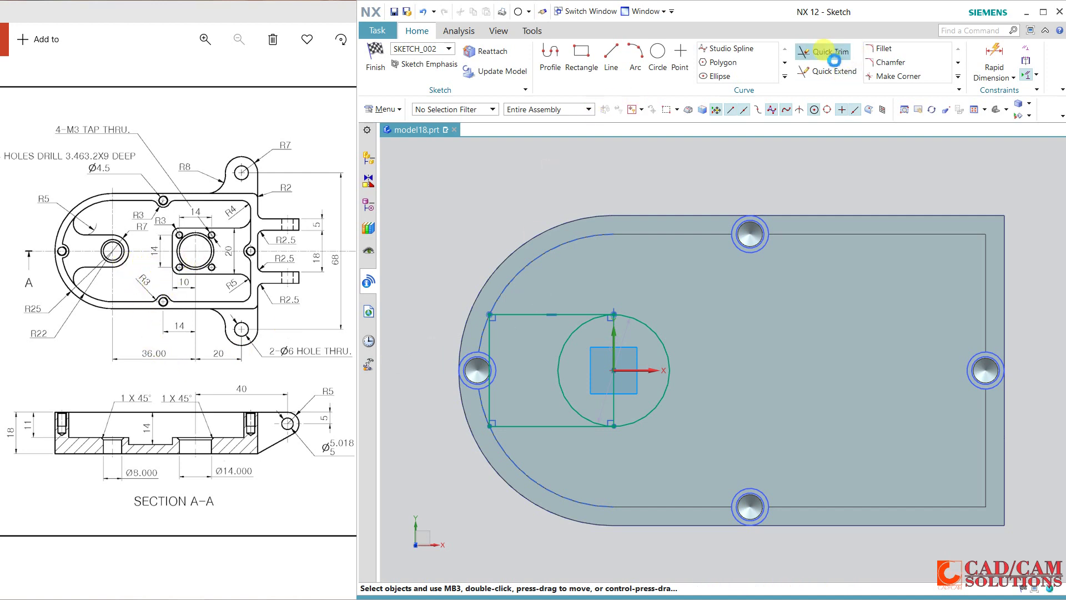
pyautogui.click(576, 329)
pyautogui.press('Escape')
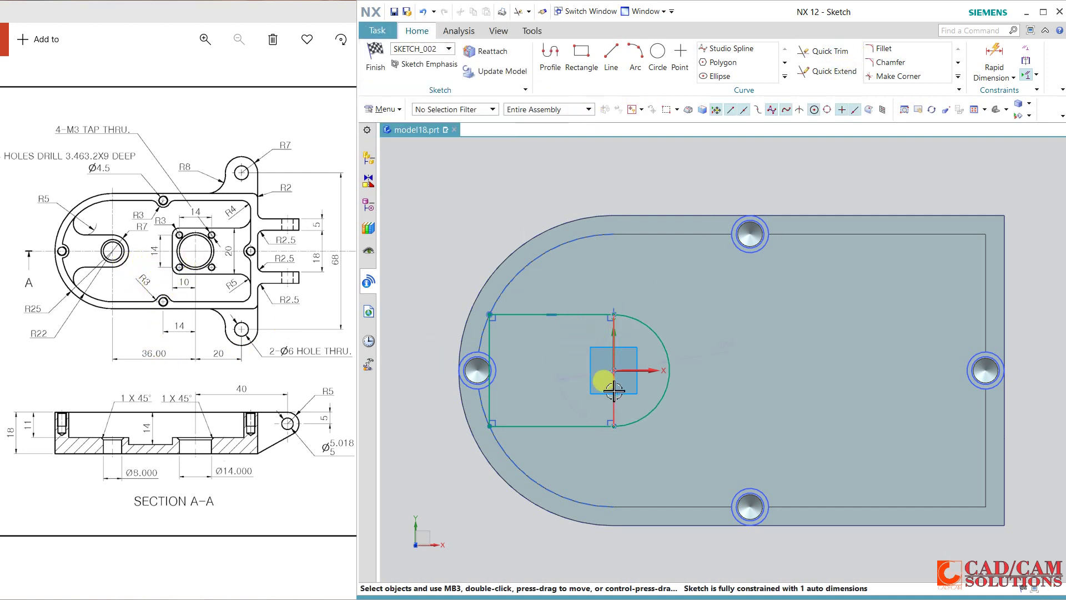
# Convert the rectangle's right side to a reference line and delete its left side.
pyautogui.click(614, 392)
pyautogui.click(668, 353)
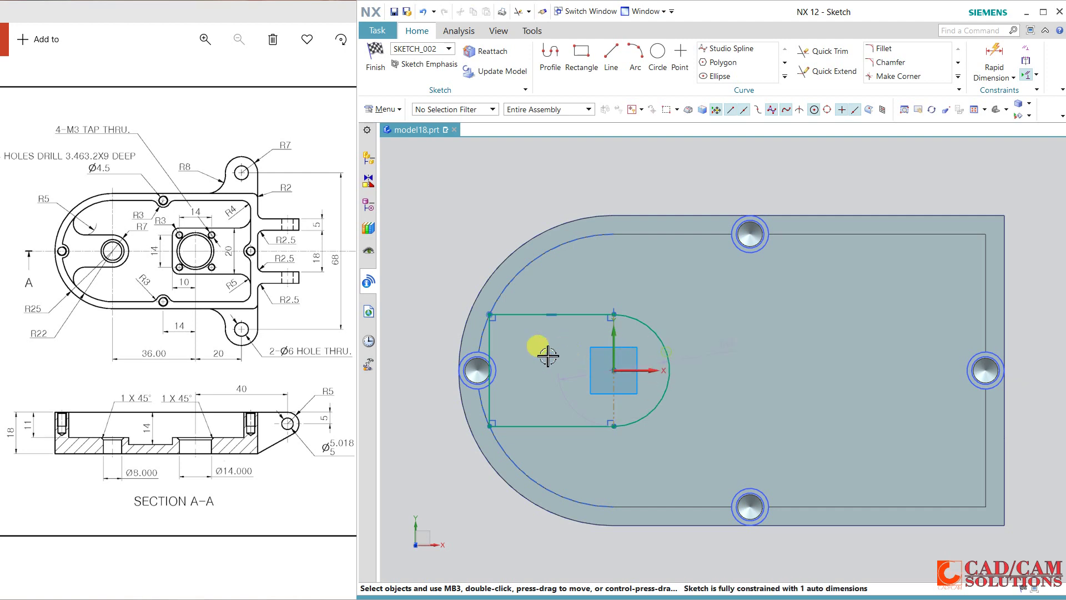
pyautogui.rightClick(493, 339)
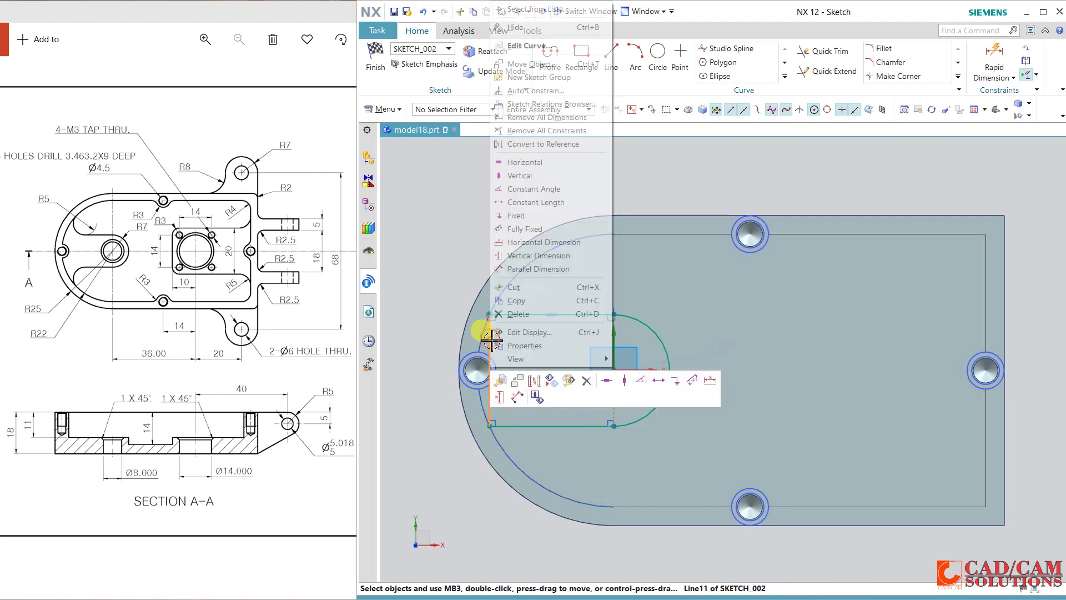
pyautogui.click(521, 316)
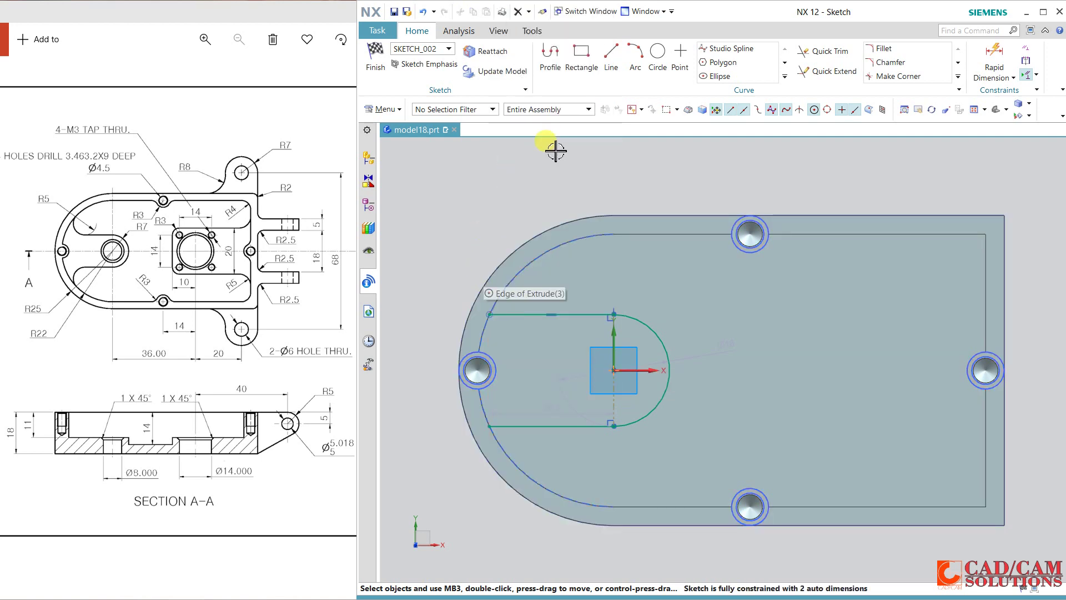
pyautogui.click(785, 76)
pyautogui.click(788, 106)
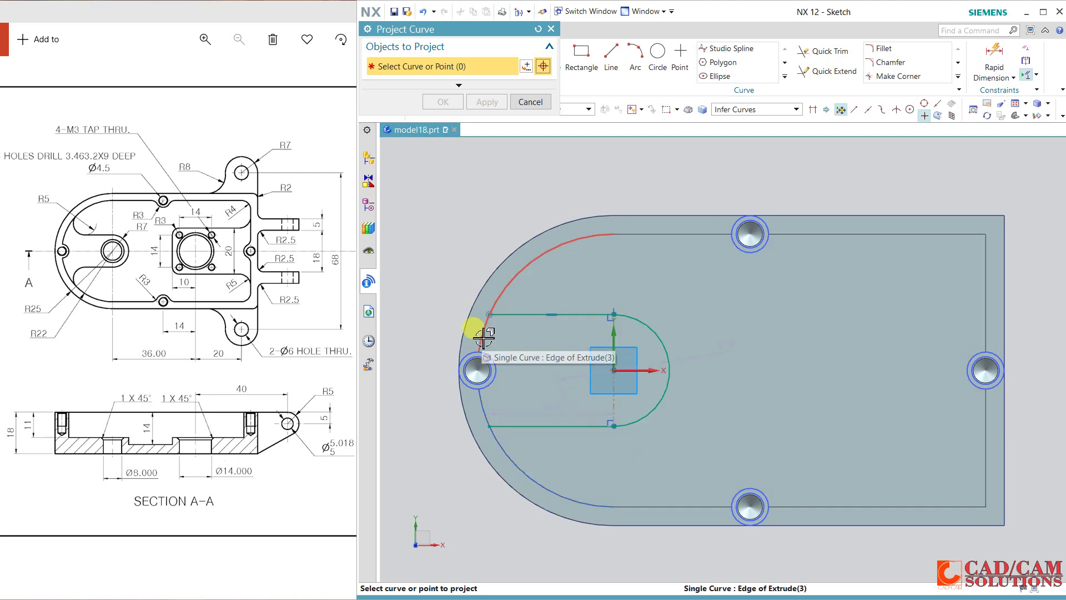
pyautogui.click(487, 335)
pyautogui.click(520, 350)
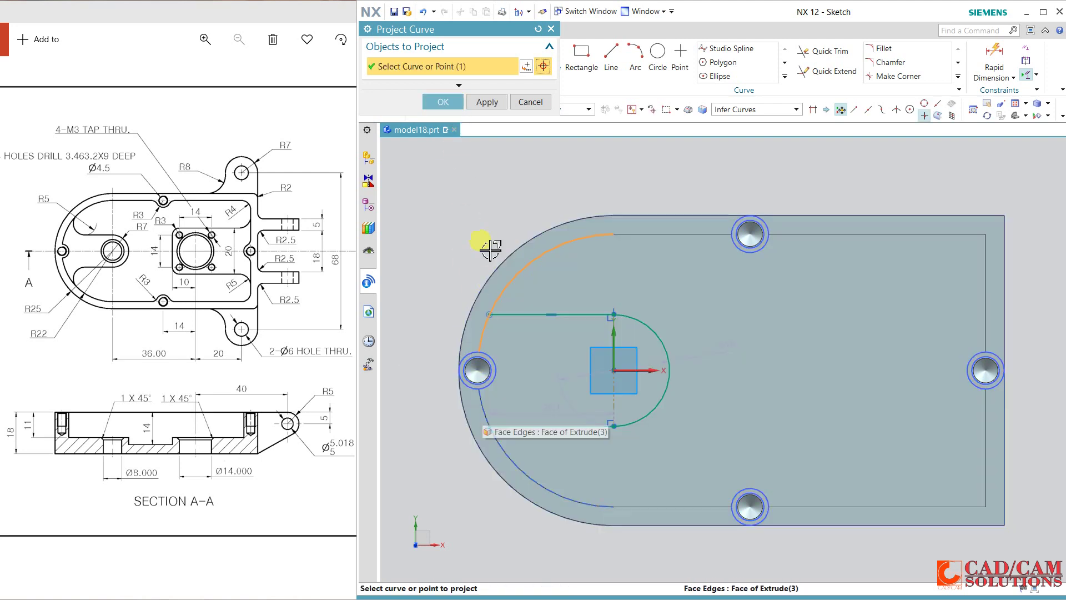
pyautogui.click(539, 104)
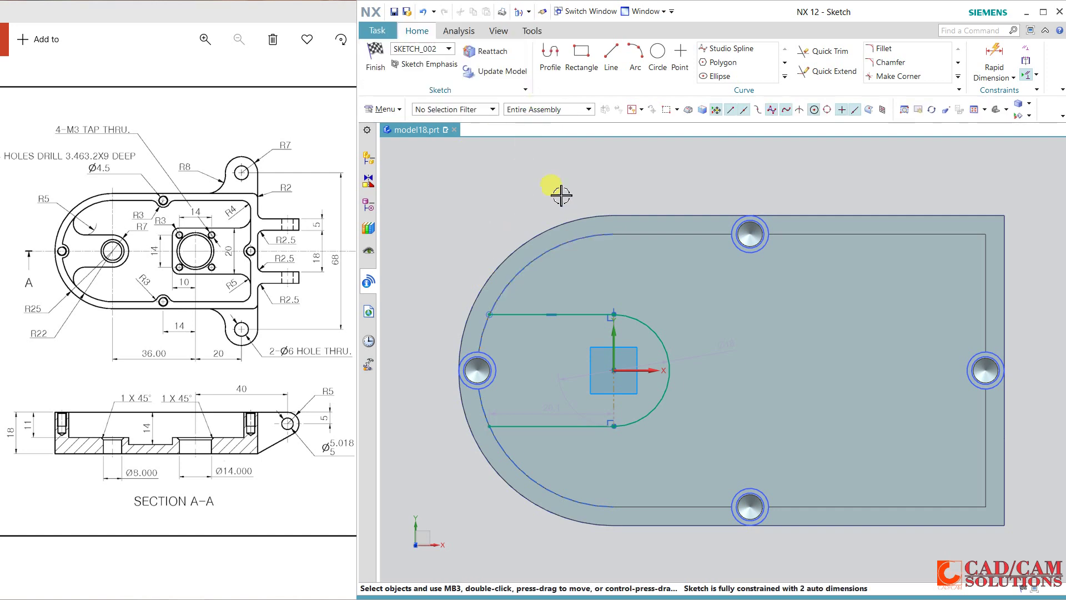
# Project the inner arc edge and the circle around the screw boss at the arc end into the sketch as single curves.
pyautogui.click(658, 53)
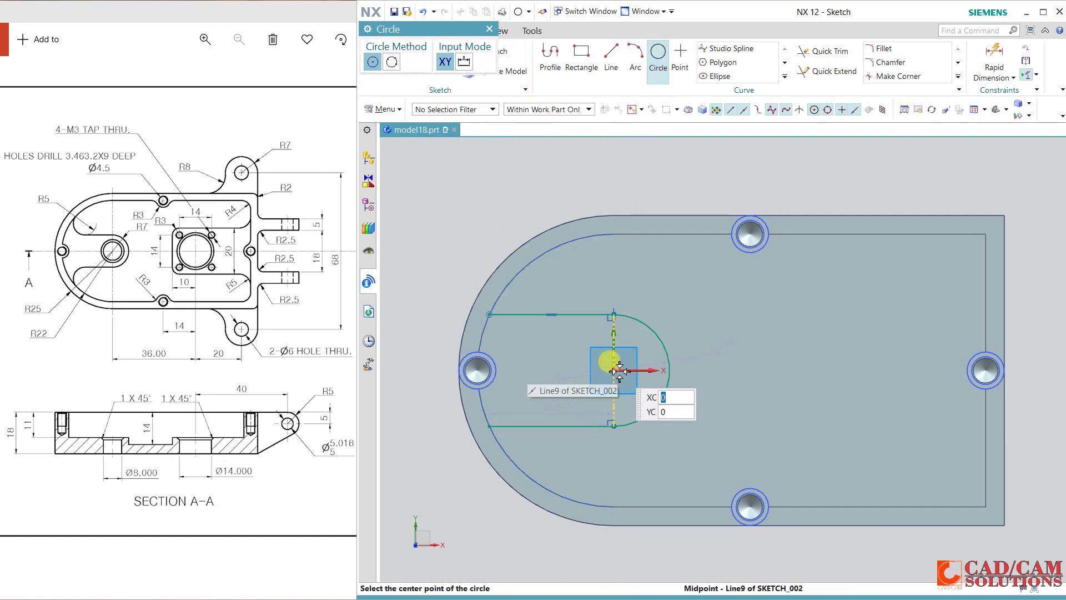
pyautogui.click(785, 77)
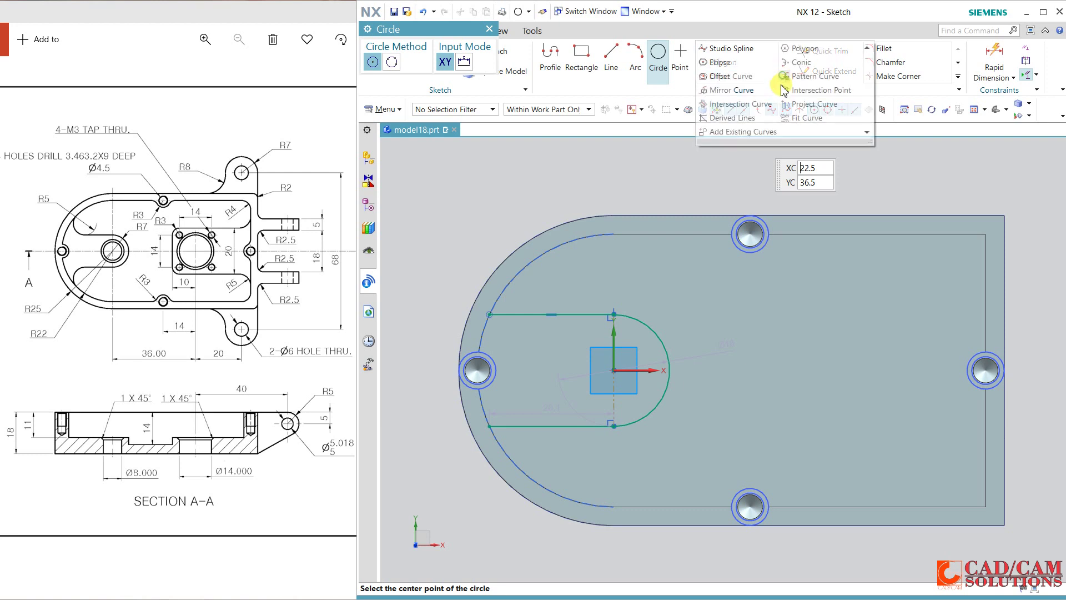
pyautogui.click(815, 103)
pyautogui.scroll(3, 564, 350)
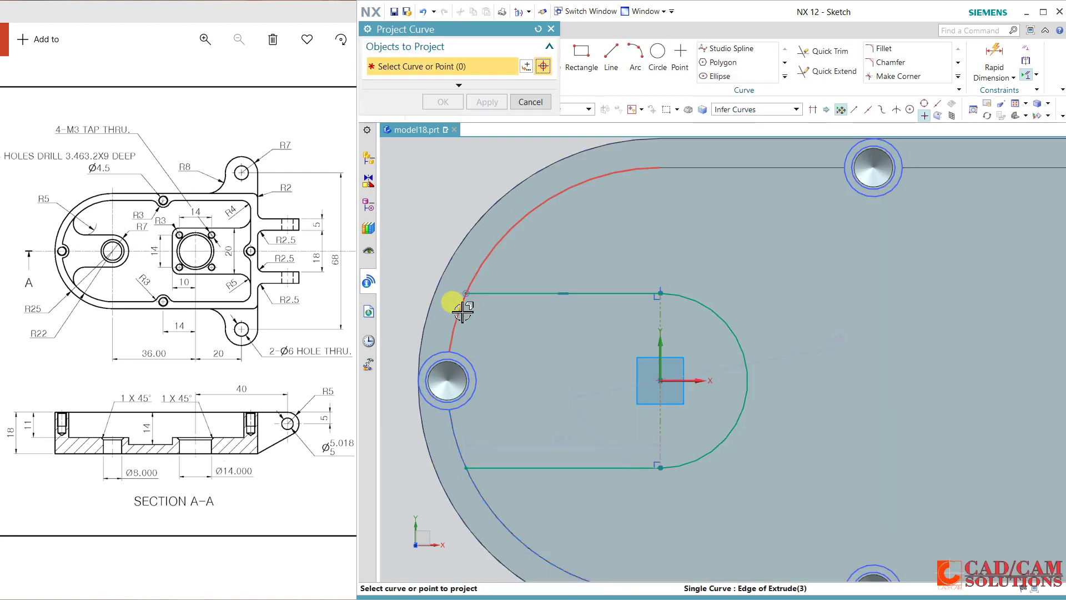
pyautogui.click(462, 309)
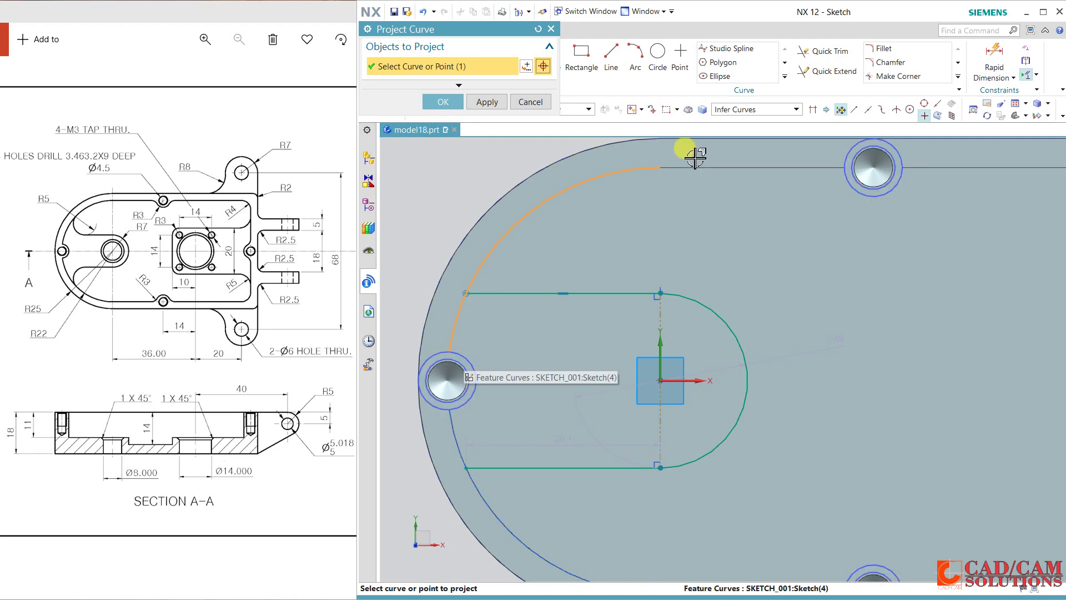
pyautogui.click(725, 110)
pyautogui.click(728, 124)
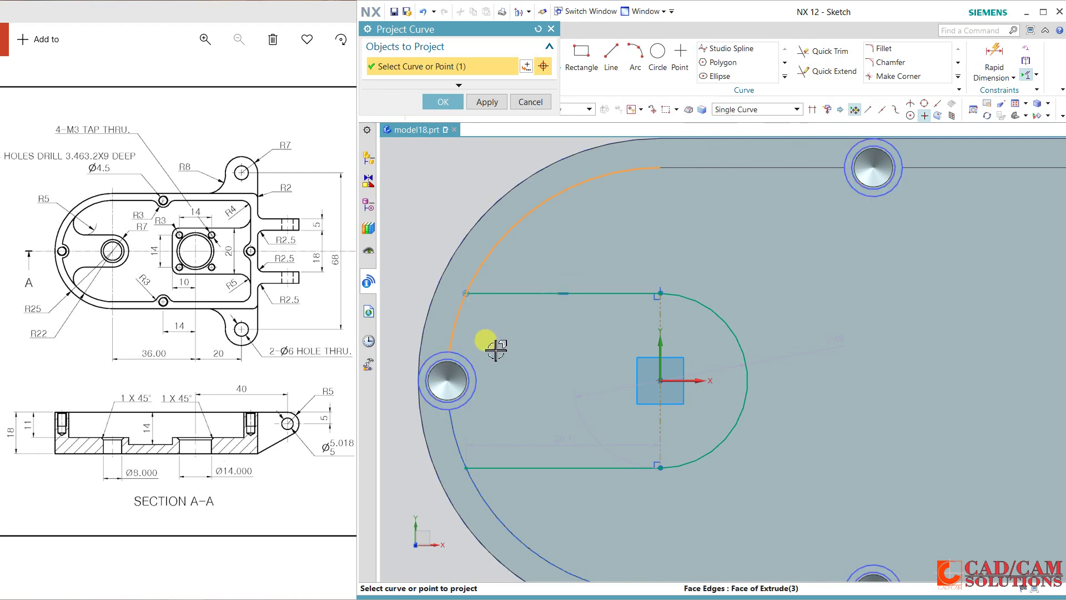
pyautogui.click(465, 361)
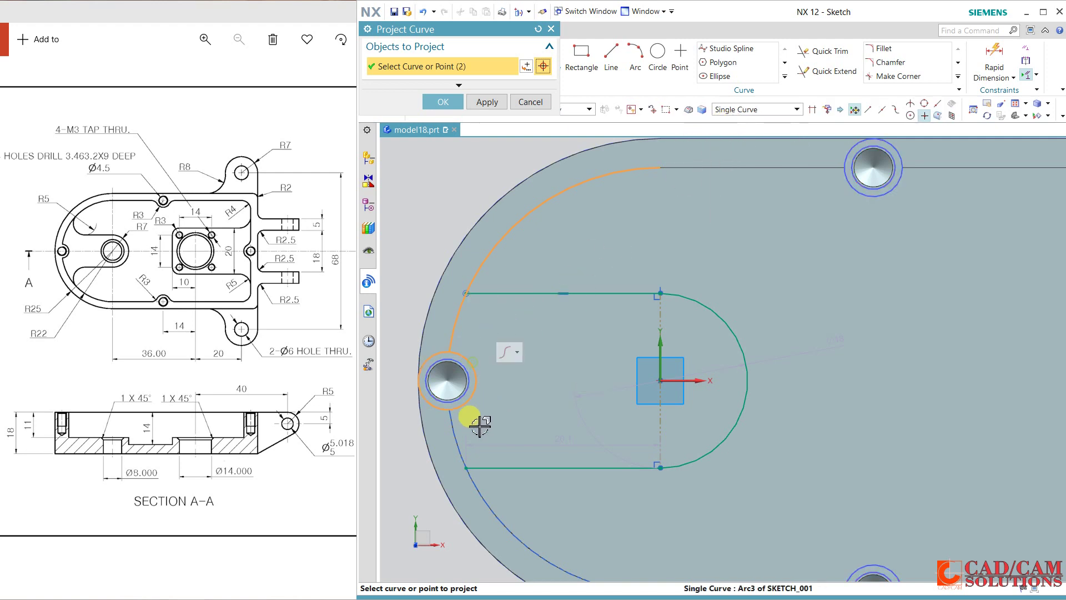
pyautogui.click(453, 102)
# Trim the projected curves to leave only the portions closing the inner boss profile along the arc end and screw boss.
pyautogui.click(822, 56)
pyautogui.click(492, 238)
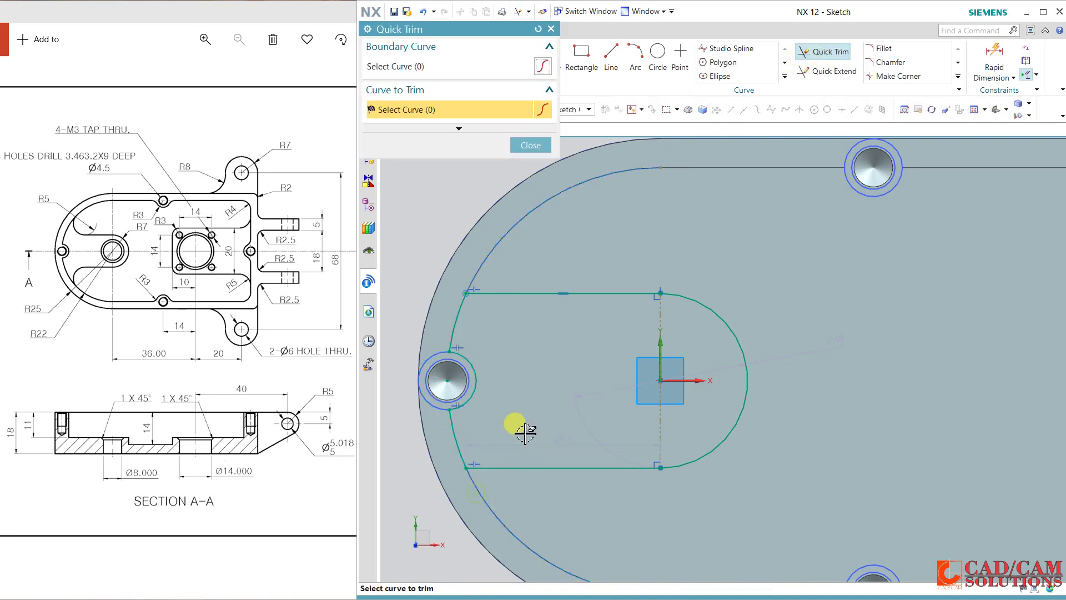
pyautogui.scroll(-1, 530, 412)
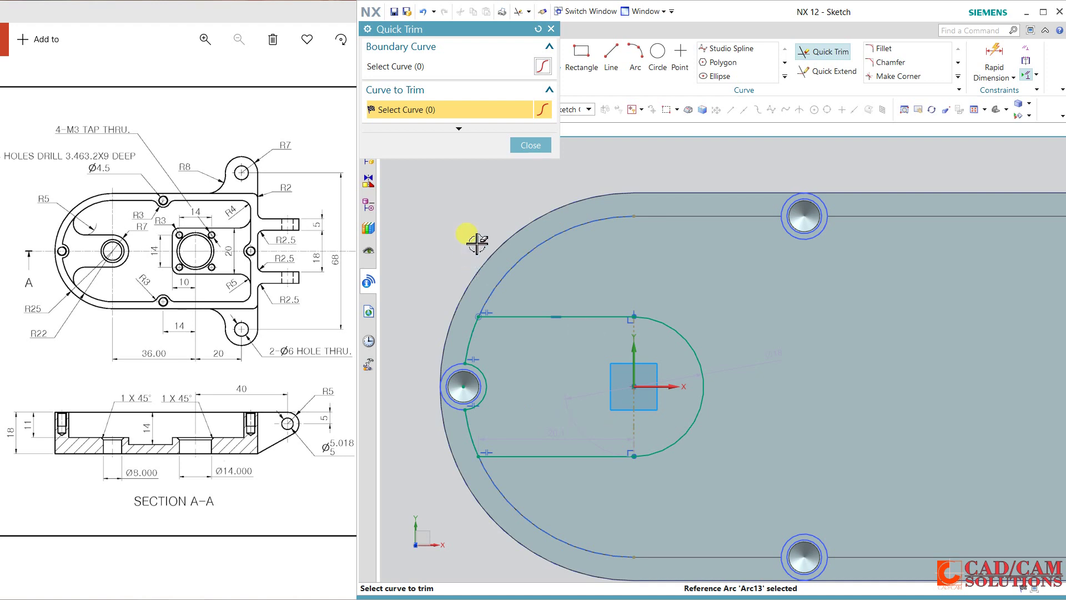
pyautogui.press('Escape')
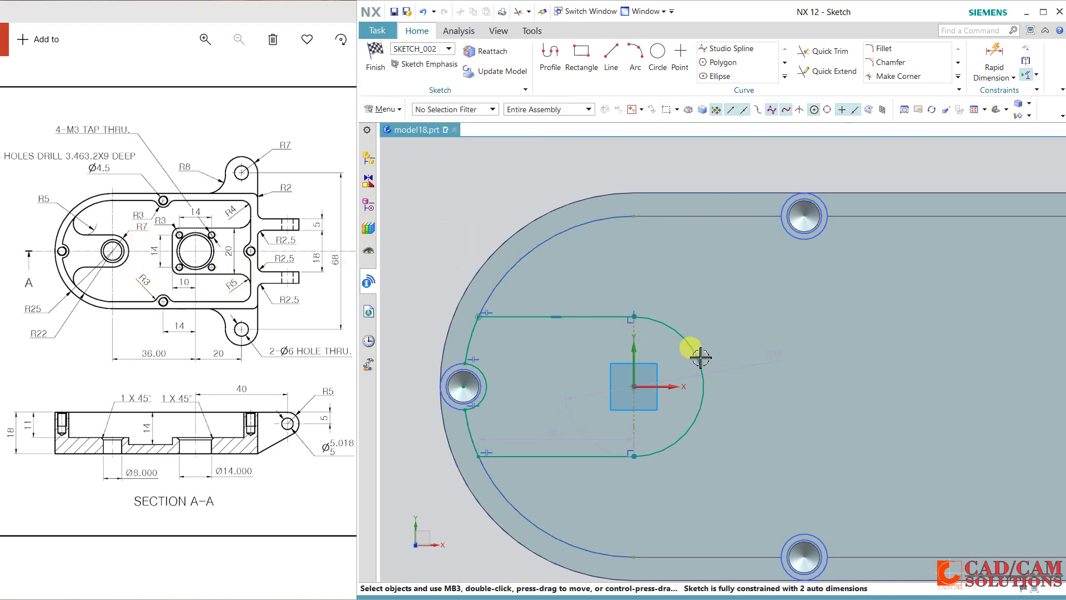
# Set the diameter of the inner boss's rounded end to 14 mm.
pyautogui.doubleClick(767, 350)
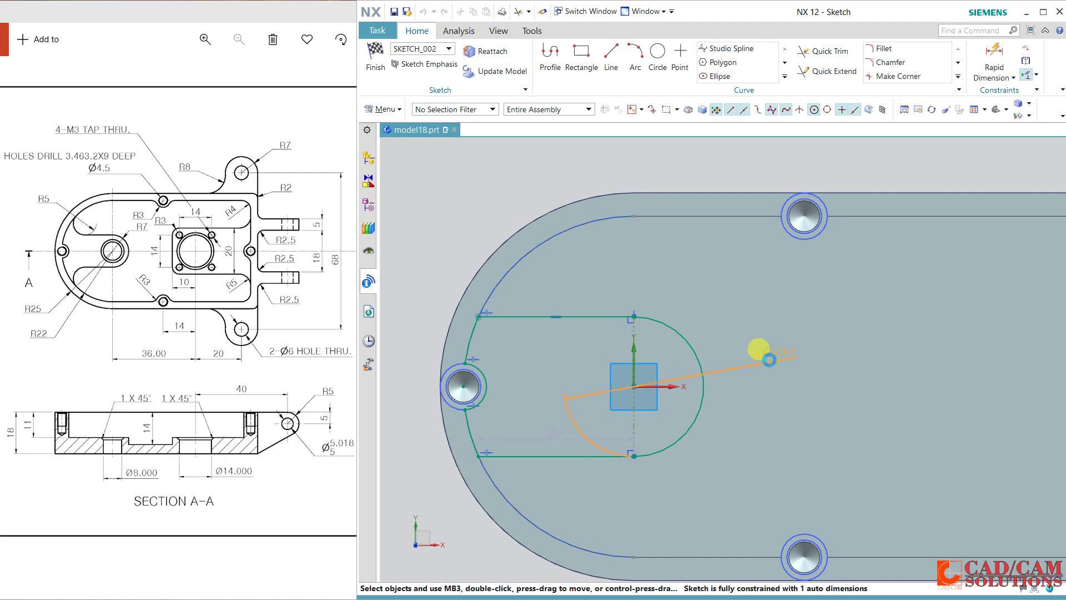
pyautogui.write('14')
pyautogui.press('Return')
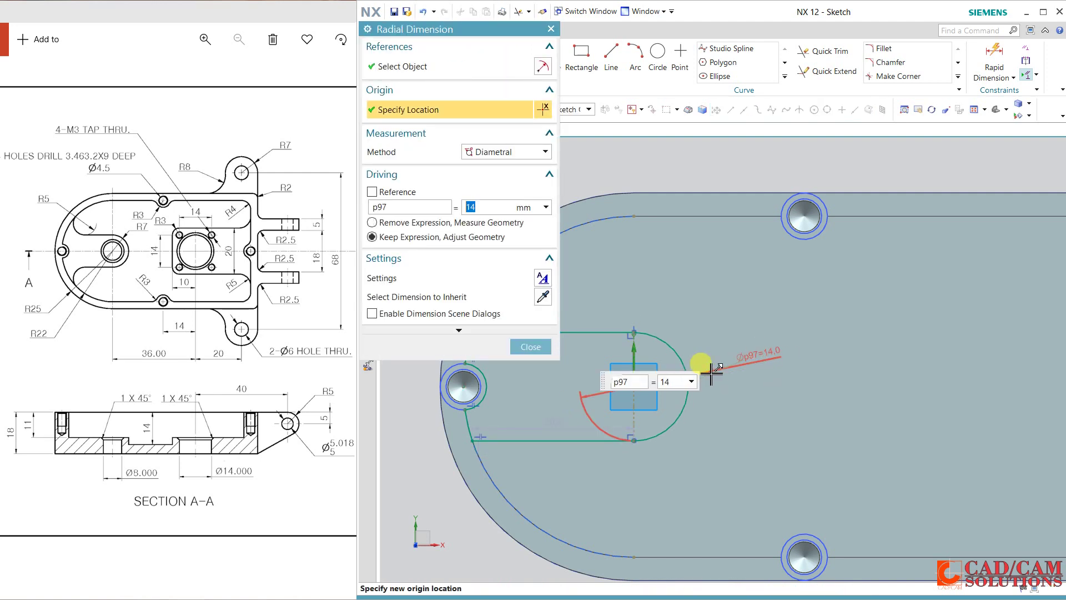
pyautogui.click(528, 344)
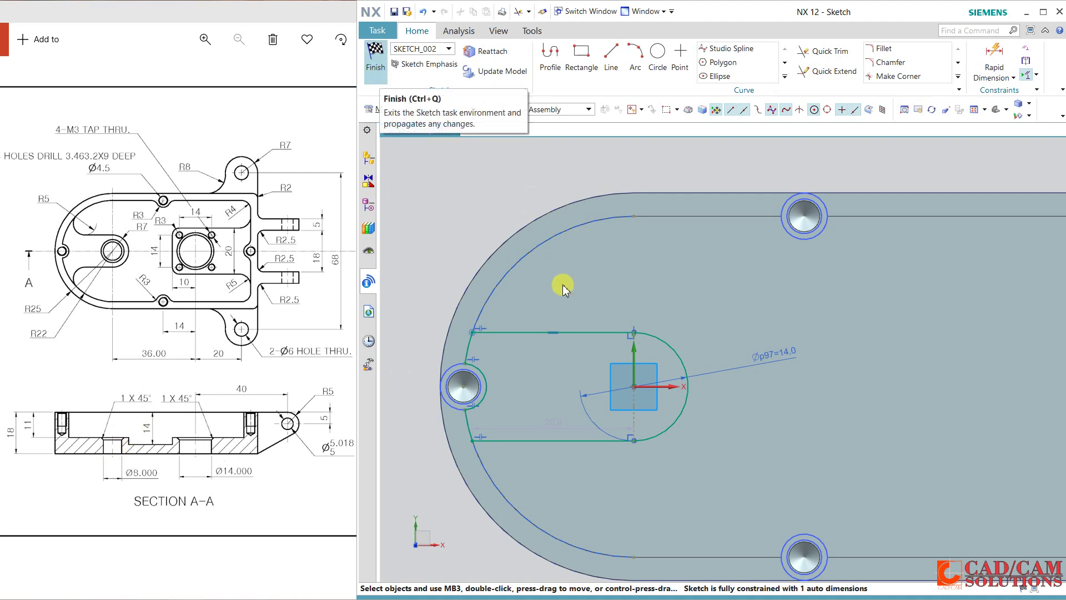
# Draw a rectangle about 28 by 20 mm inside the pocket, ending on the straight inner edge opposite the rounded end.
pyautogui.scroll(-5, 558, 289)
pyautogui.scroll(2, 765, 316)
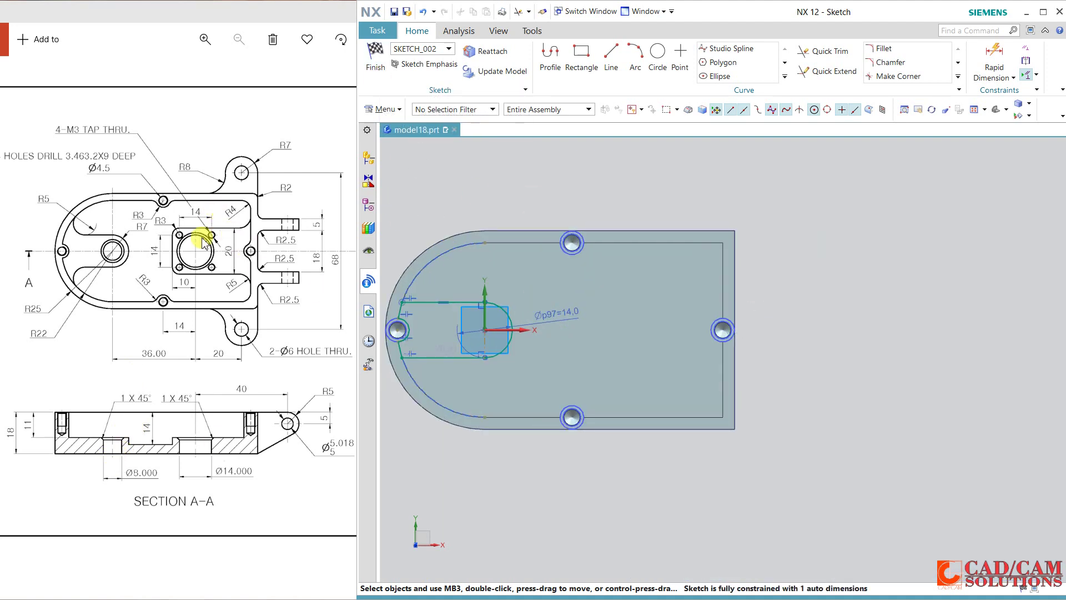
pyautogui.click(580, 54)
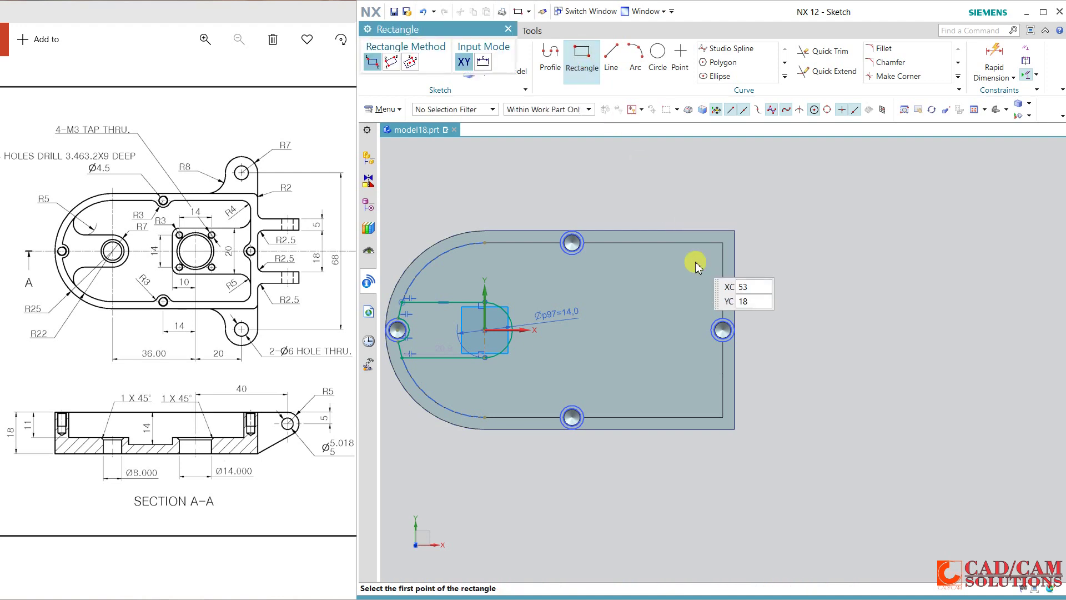
pyautogui.click(612, 290)
pyautogui.click(722, 369)
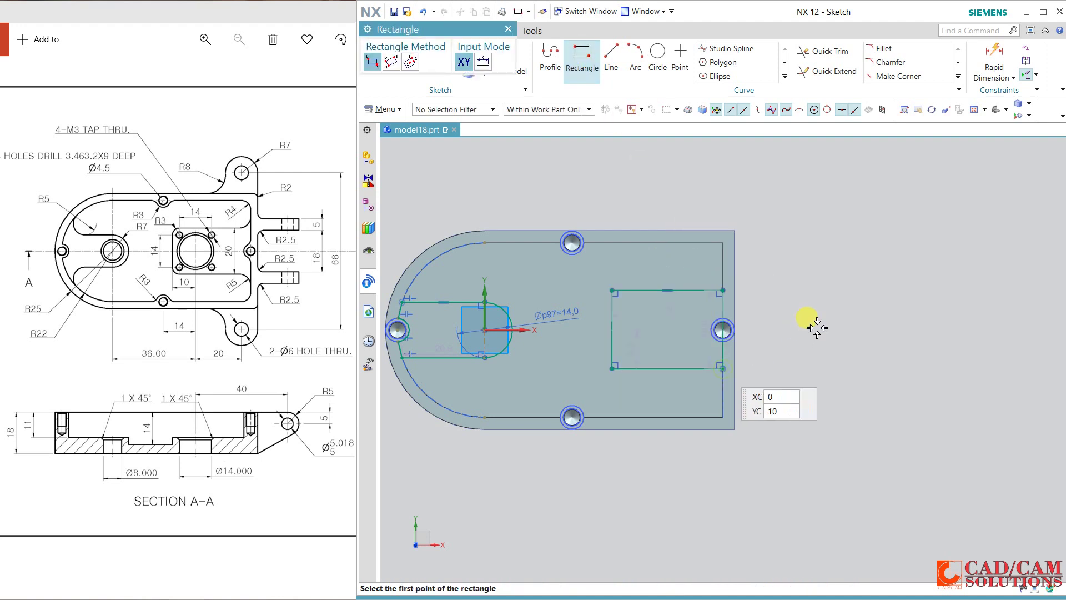
pyautogui.click(612, 329)
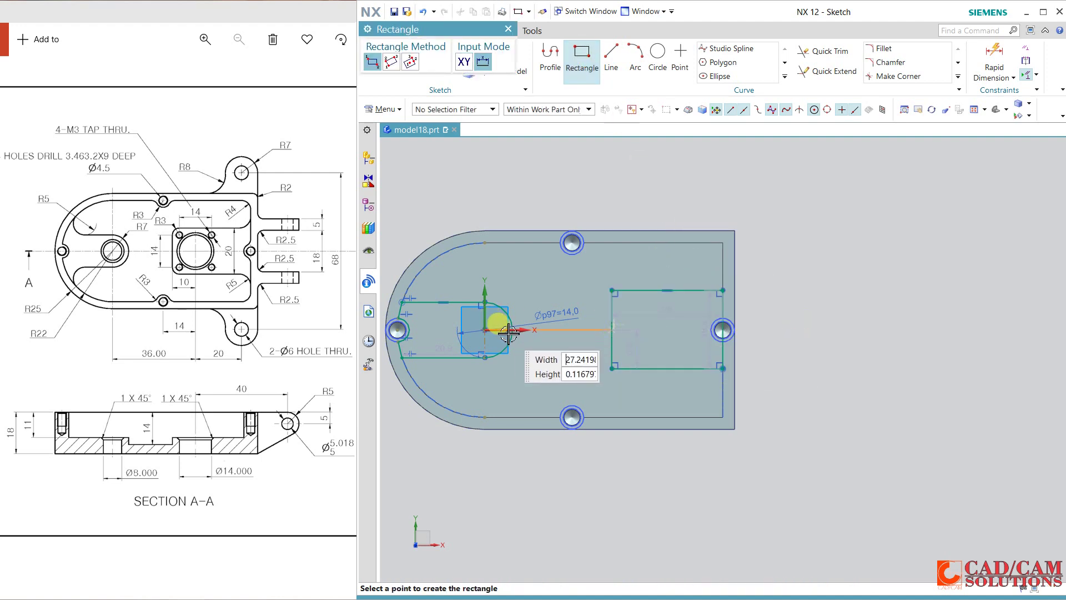
pyautogui.click(560, 329)
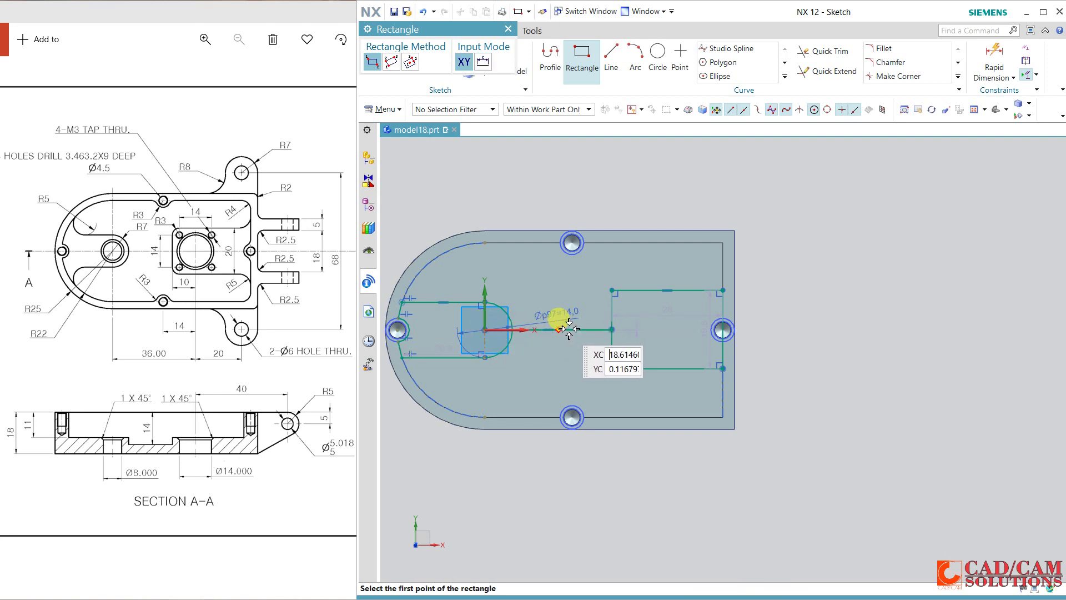
pyautogui.press('Escape')
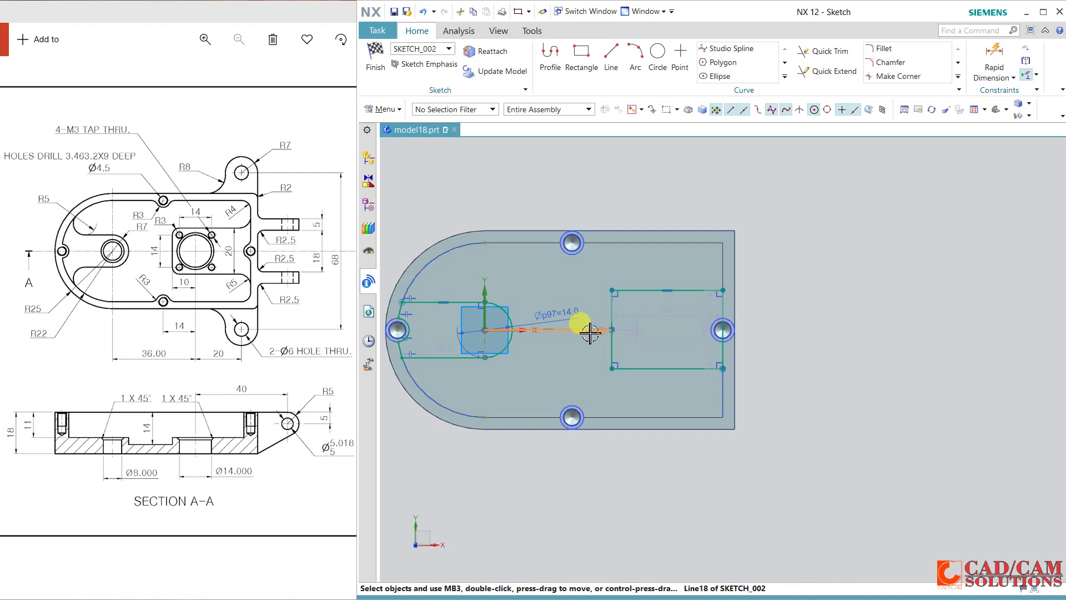
pyautogui.press('Delete')
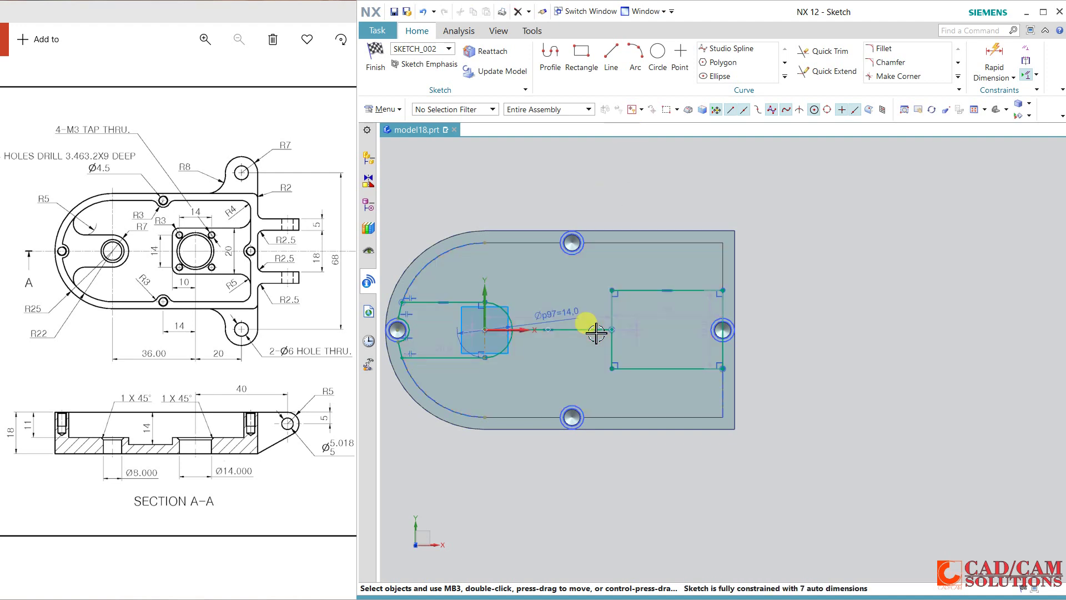
pyautogui.click(594, 330)
pyautogui.press('Delete')
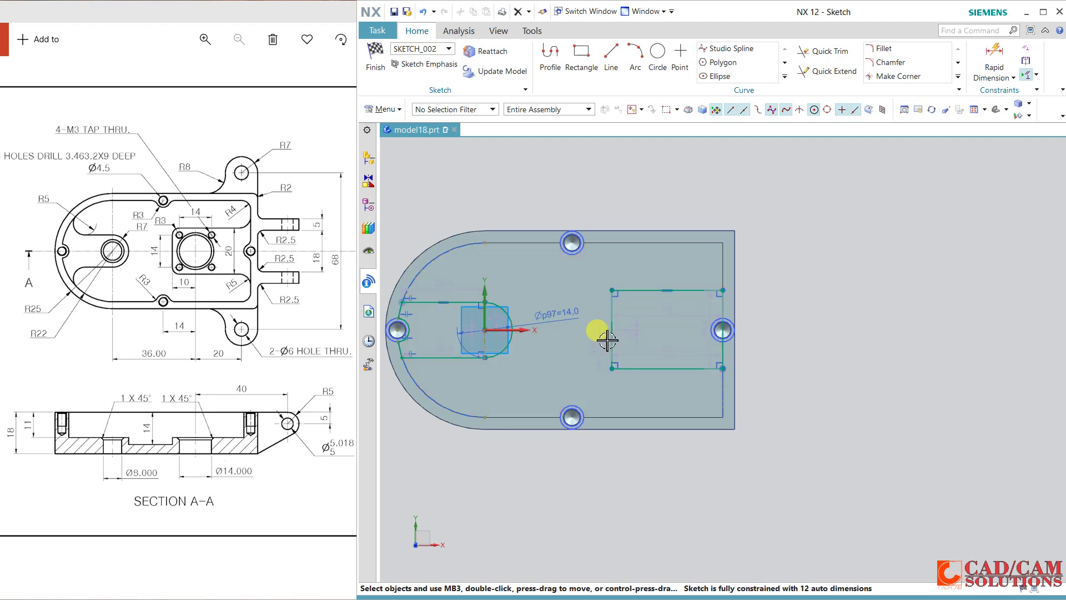
# Align the midpoint of the new rectangle's left side horizontally with the origin and set the rectangle's height to 20 mm.
pyautogui.scroll(2, 611, 336)
pyautogui.click(616, 325)
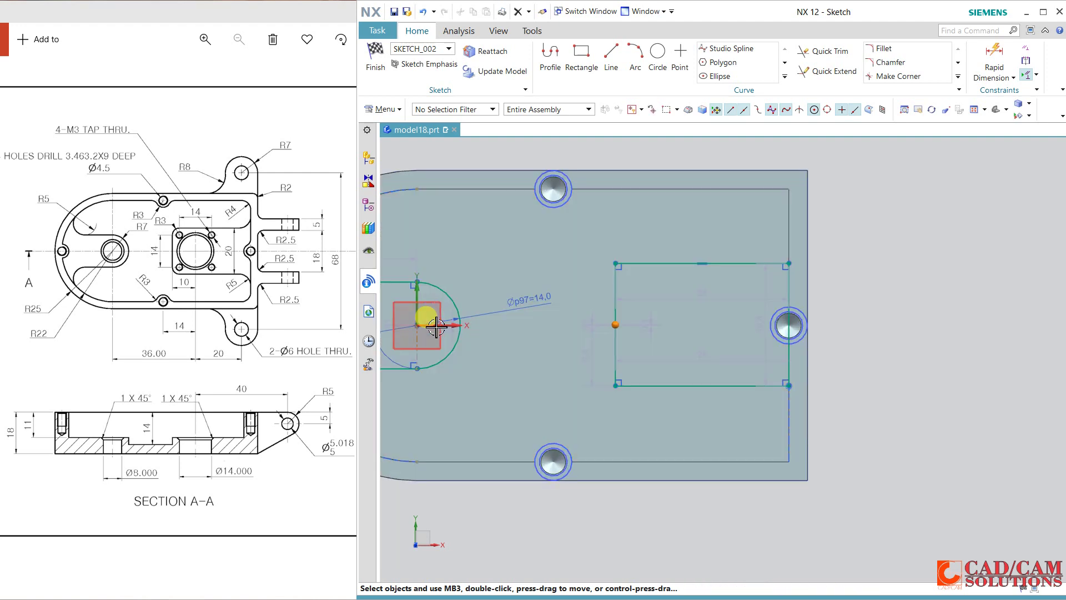
pyautogui.click(417, 325)
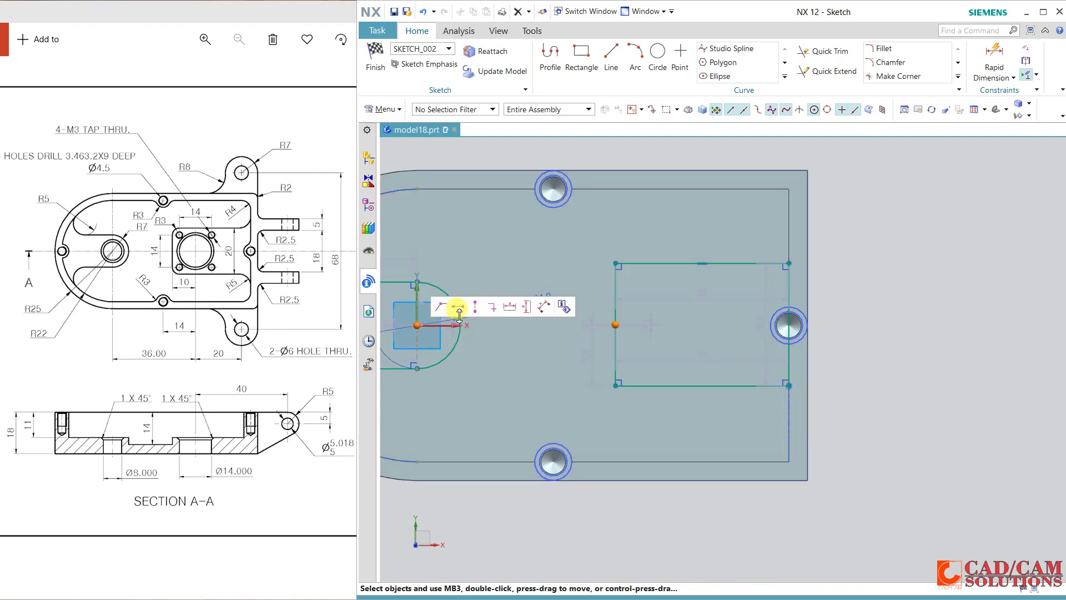
pyautogui.click(461, 307)
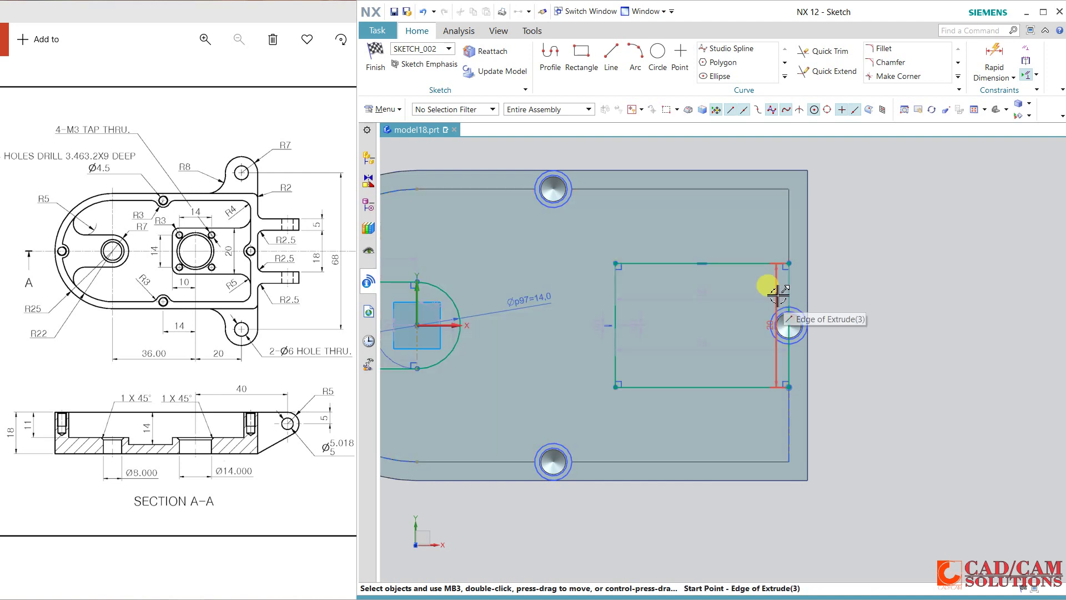
pyautogui.doubleClick(775, 296)
pyautogui.write('20')
pyautogui.press('Return')
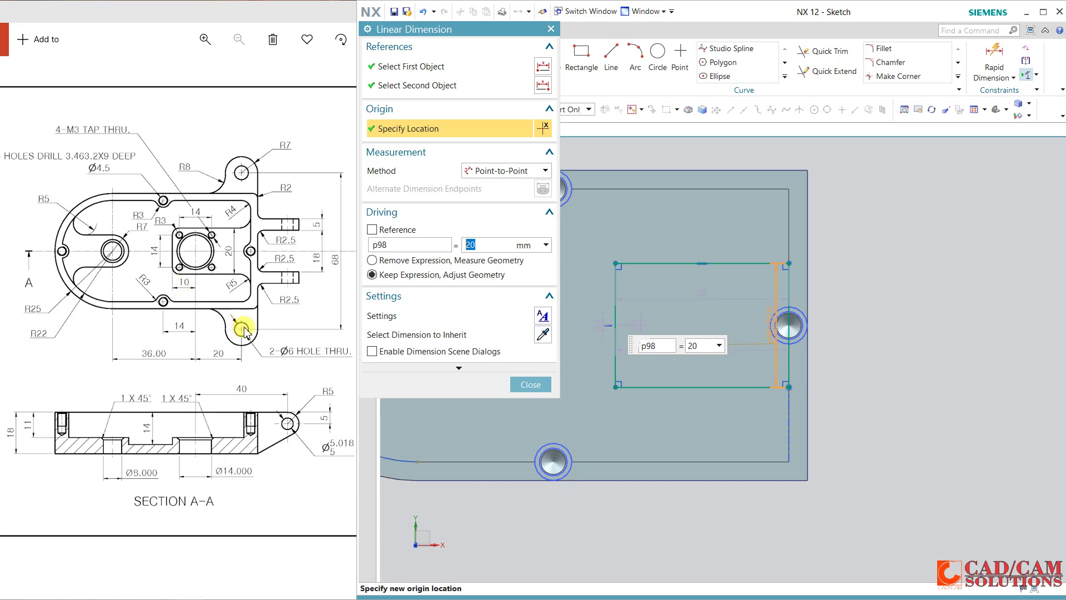
pyautogui.click(530, 384)
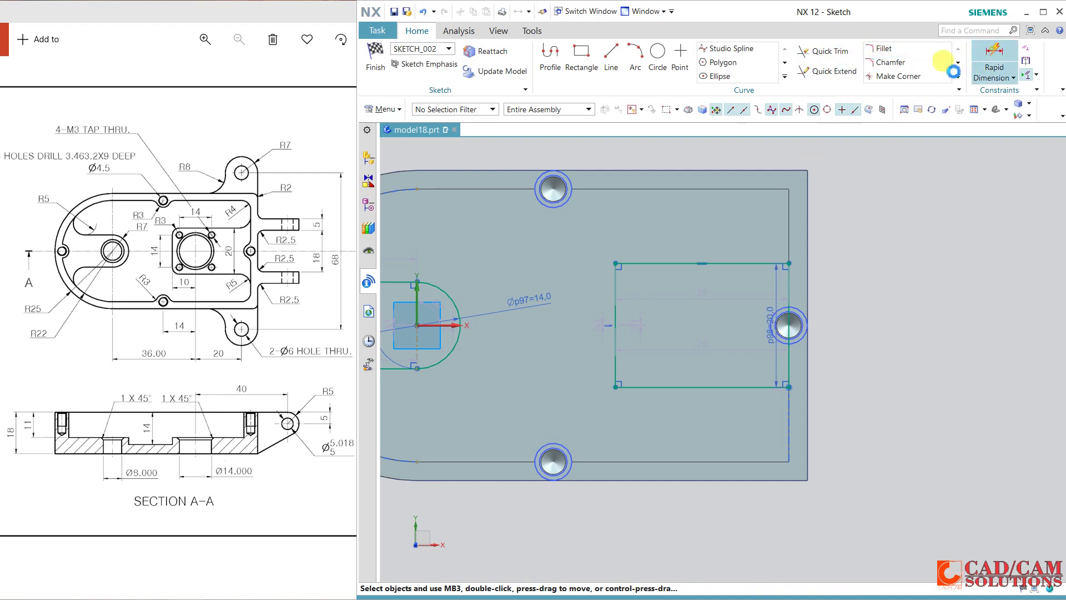
# Add a 37 mm horizontal dimension between the housing's straight outer end edge and the rectangle's left side.
pyautogui.click(994, 55)
pyautogui.click(812, 273)
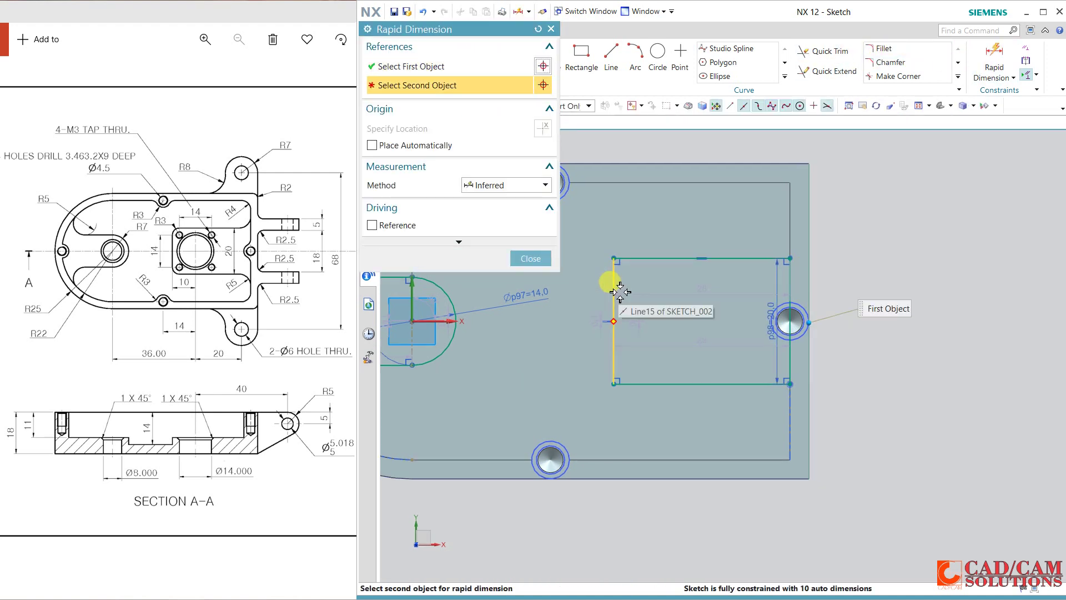
pyautogui.click(618, 286)
pyautogui.click(704, 140)
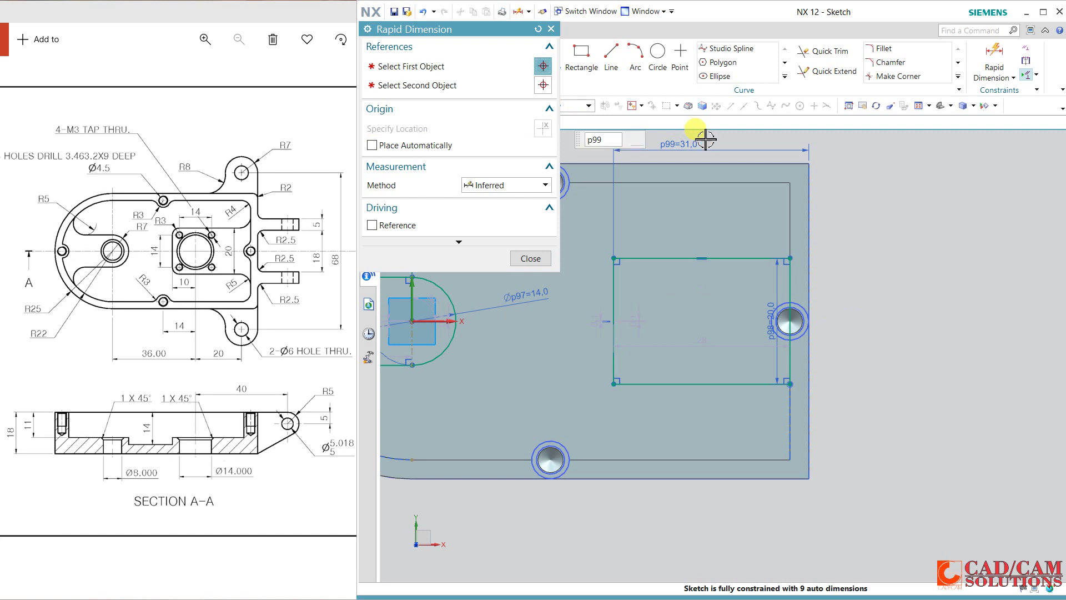
pyautogui.write('37')
pyautogui.press('Return')
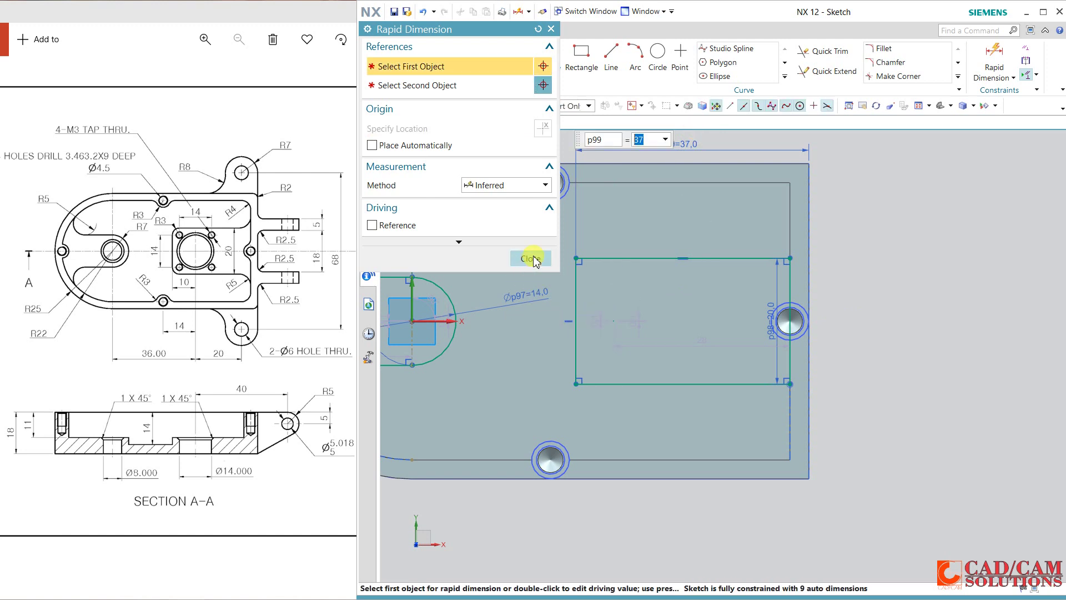
pyautogui.click(532, 259)
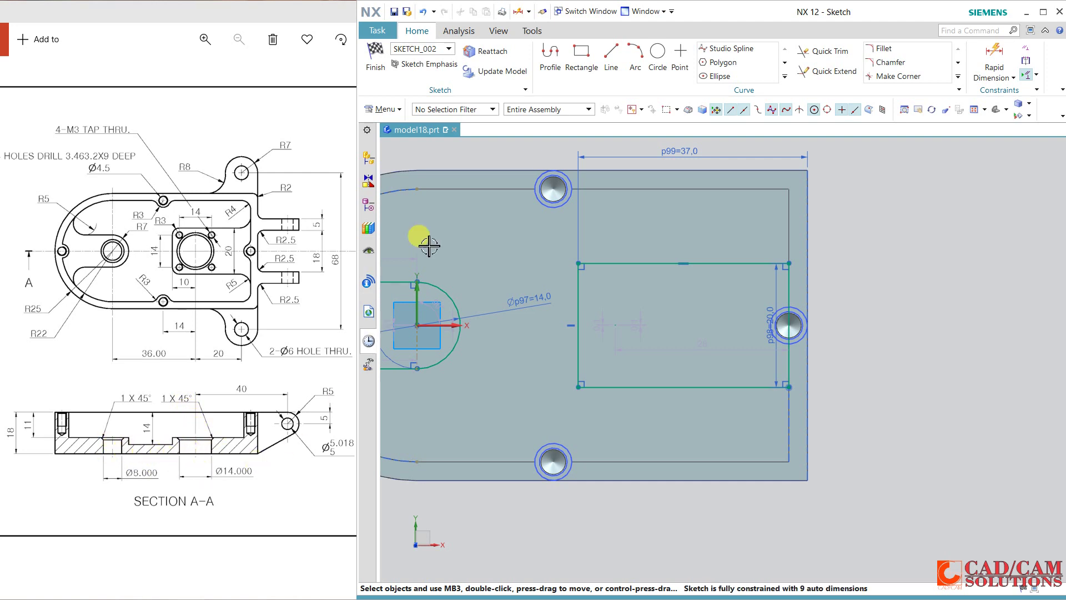
# Draw a circle about 8.2 mm in diameter centered on the origin inside the boss profile.
pyautogui.click(658, 54)
pyautogui.scroll(-1, 472, 336)
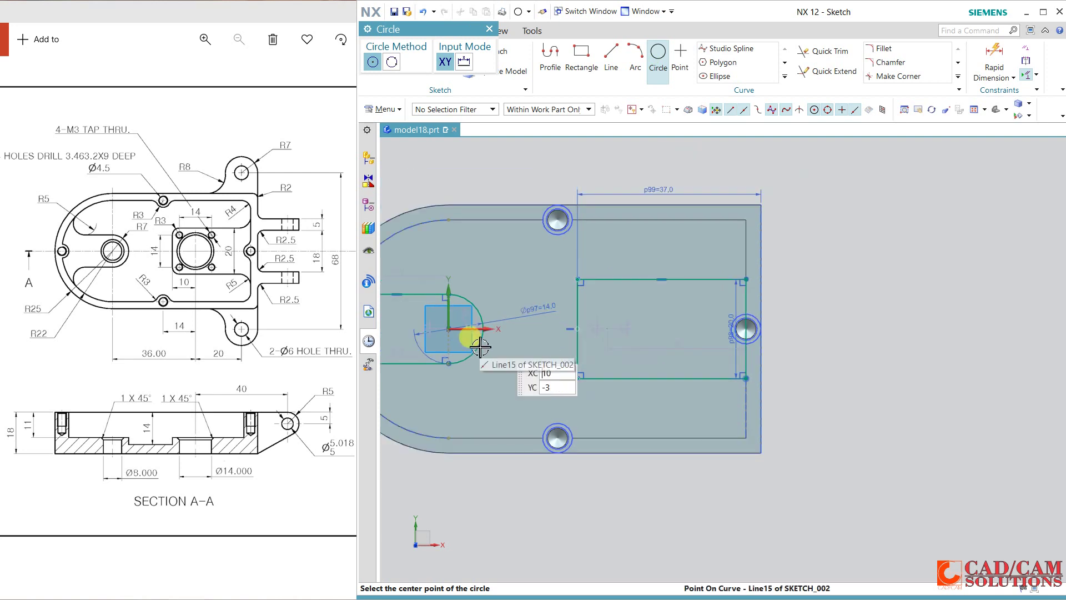
pyautogui.scroll(2, 441, 326)
pyautogui.click(441, 325)
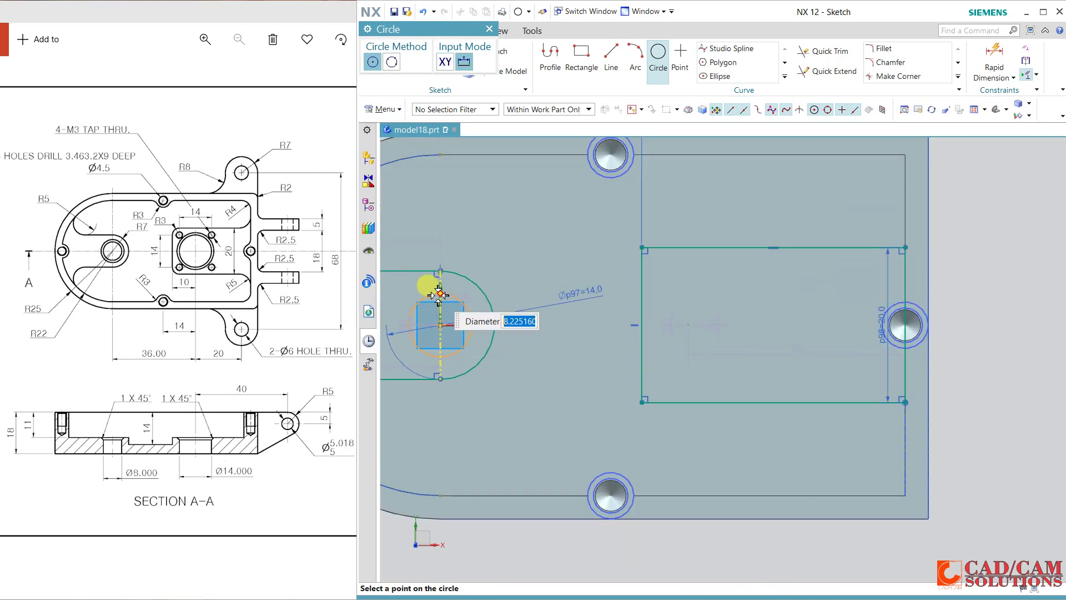
pyautogui.click(439, 296)
pyautogui.press('Escape')
pyautogui.scroll(-4, 550, 261)
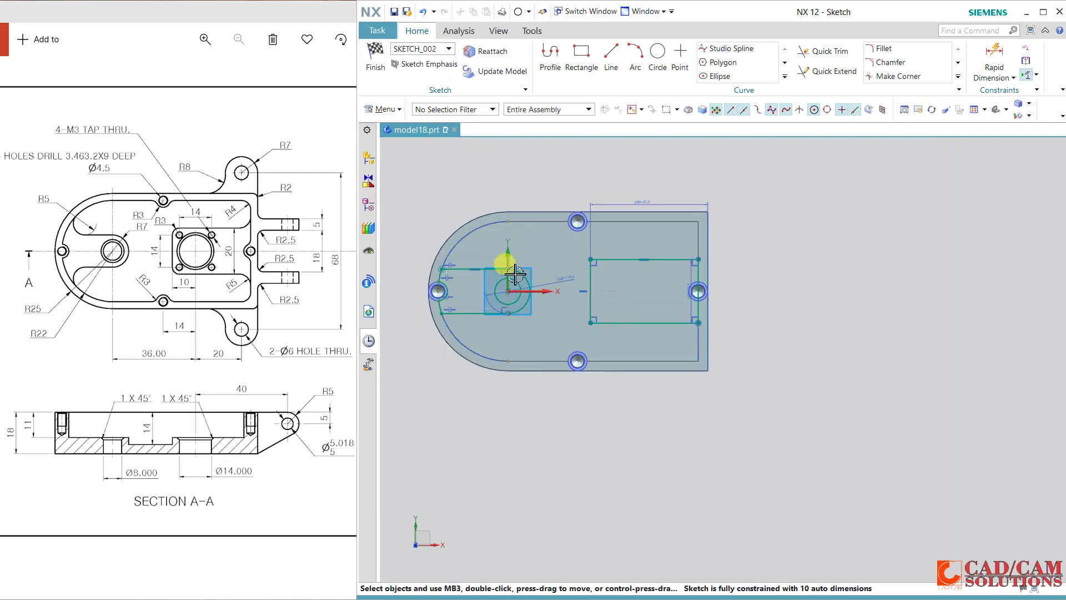
# Constrain the lower straight line of the rounded boss profile to be horizontal.
pyautogui.scroll(2, 403, 240)
pyautogui.scroll(1, 407, 217)
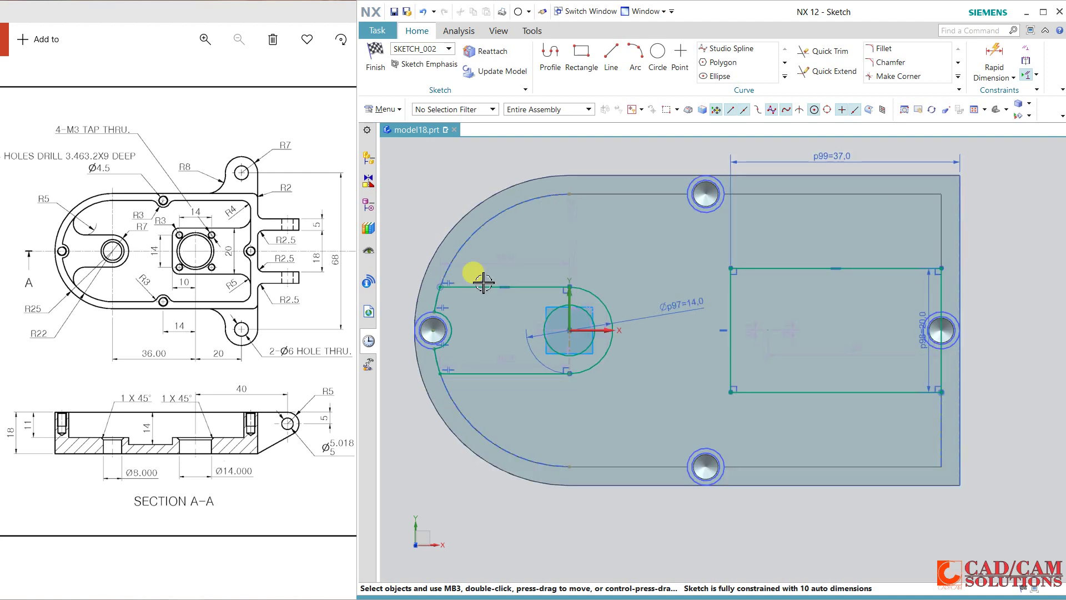
pyautogui.click(525, 375)
pyautogui.click(652, 340)
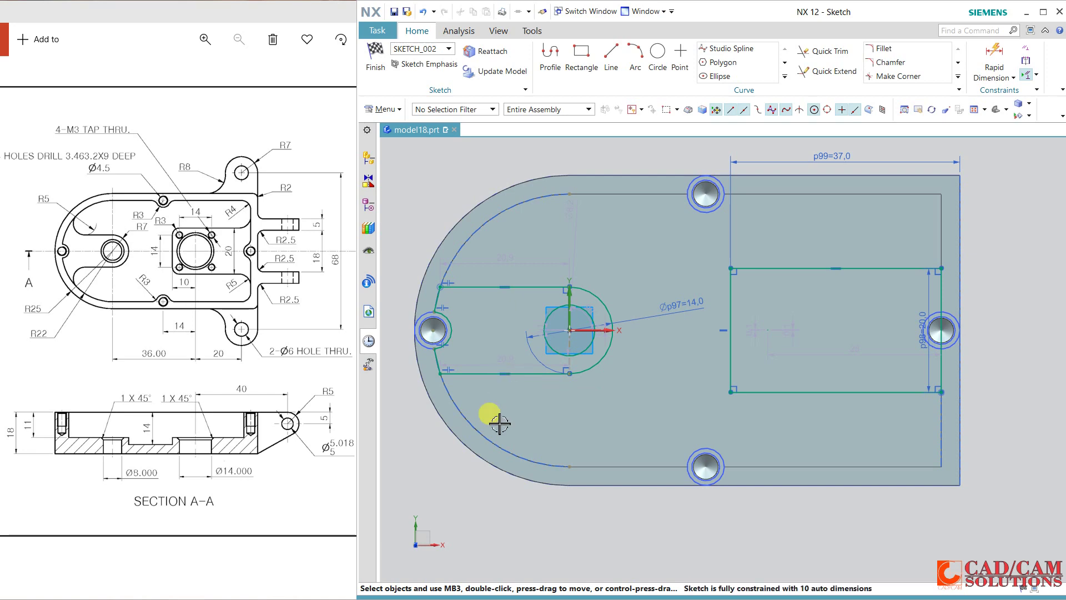
pyautogui.scroll(2, 465, 508)
pyautogui.scroll(-2, 466, 507)
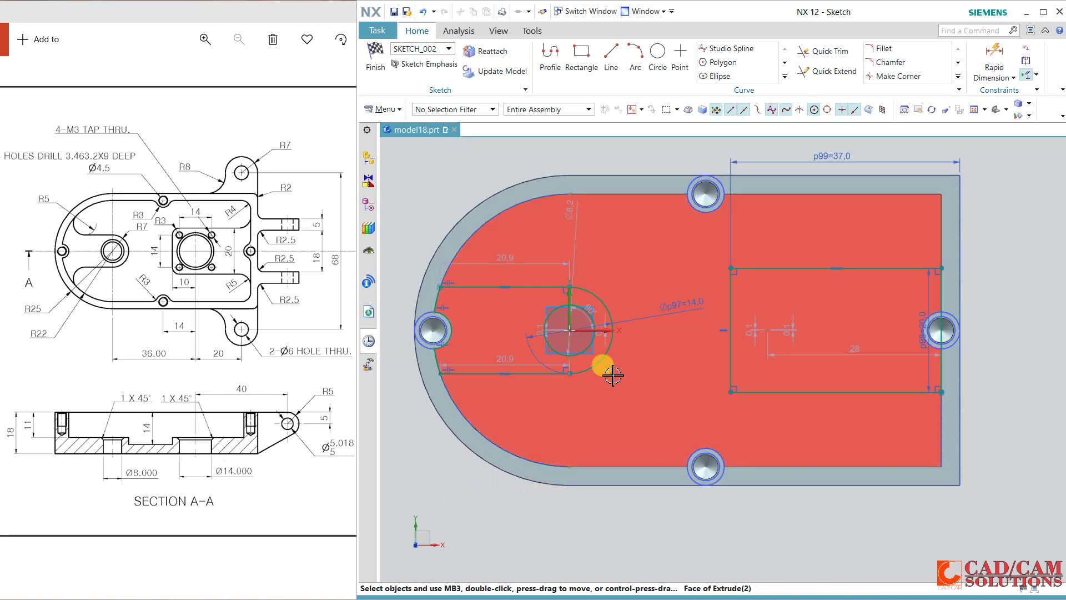
# Set the diameter of the circle centered on the origin to 8 mm.
pyautogui.doubleClick(578, 226)
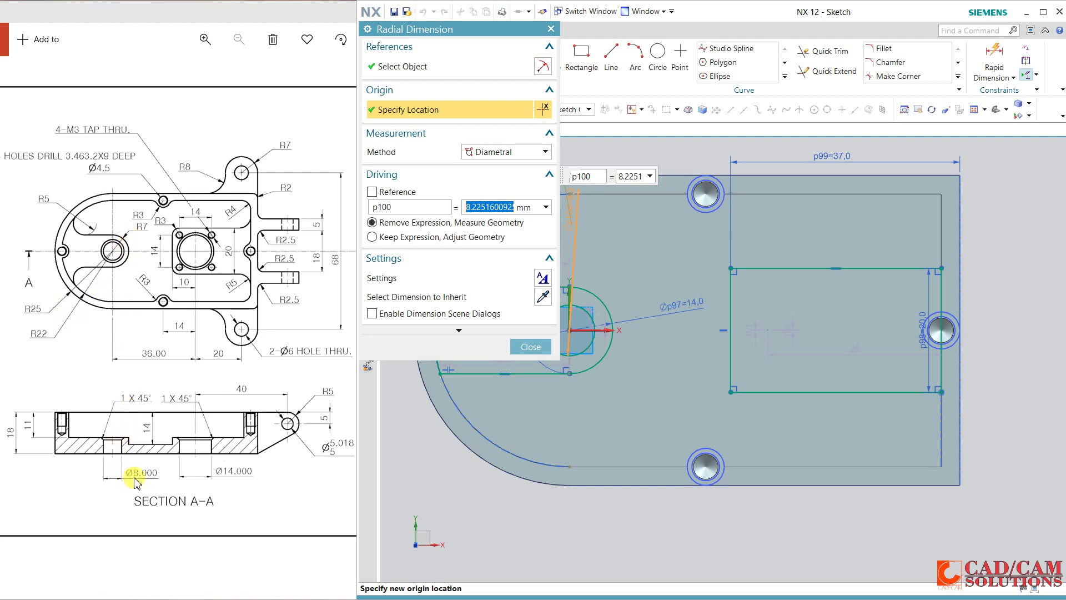
pyautogui.doubleClick(474, 209)
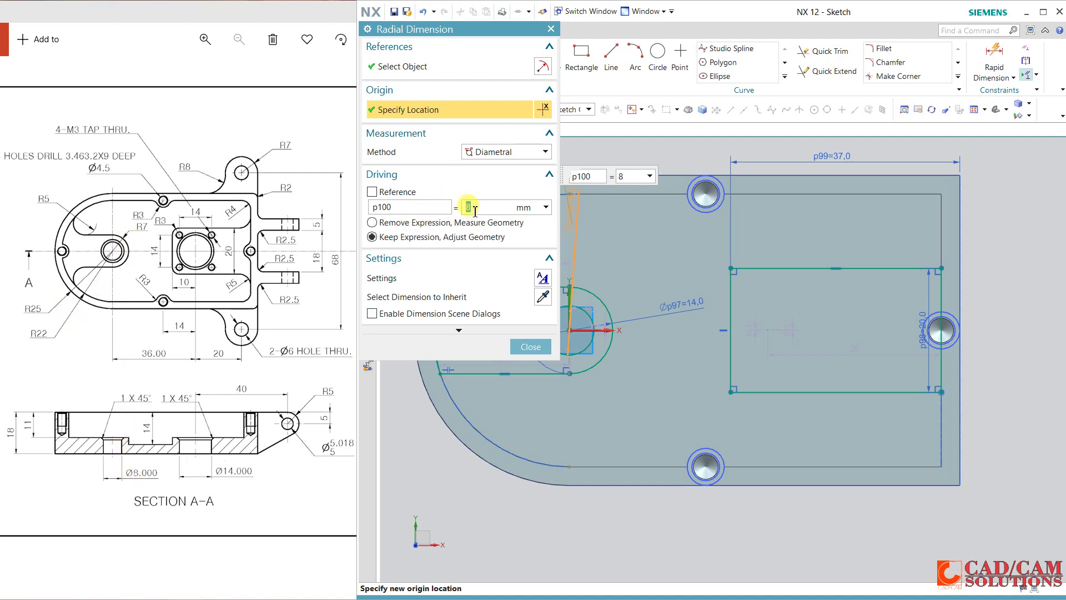
pyautogui.click(530, 346)
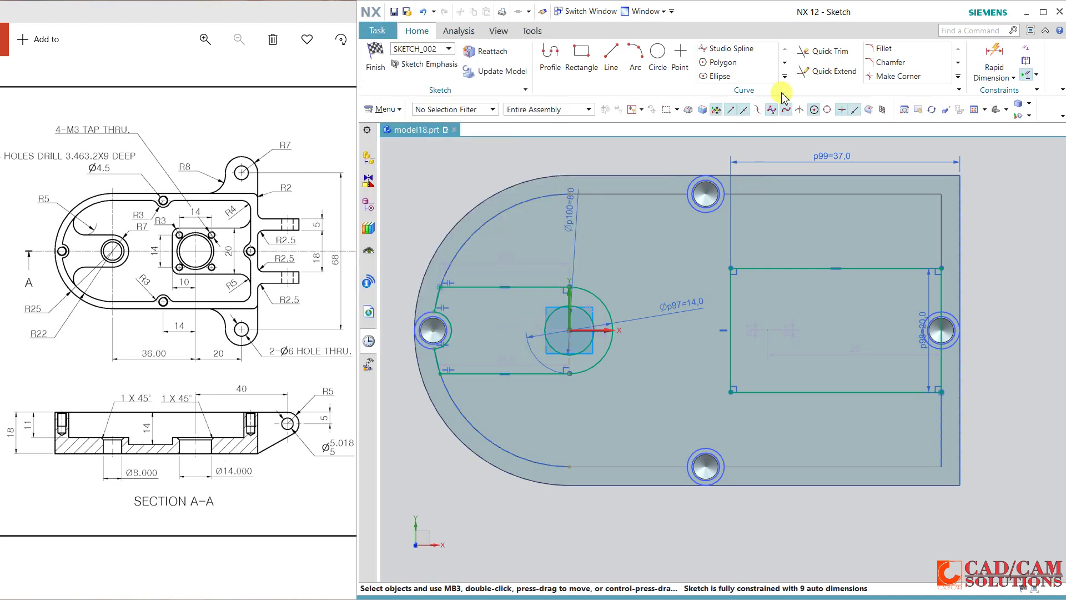
# Draw a circle about 10.8 mm in diameter inside the rectangle, toward its left side.
pyautogui.click(655, 60)
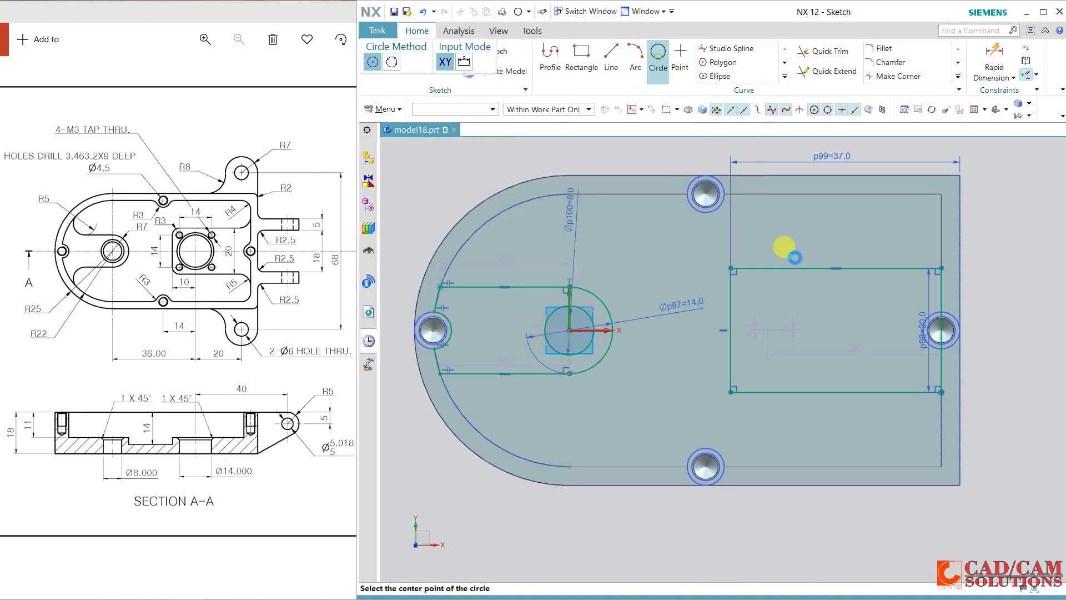
pyautogui.click(798, 328)
pyautogui.click(822, 350)
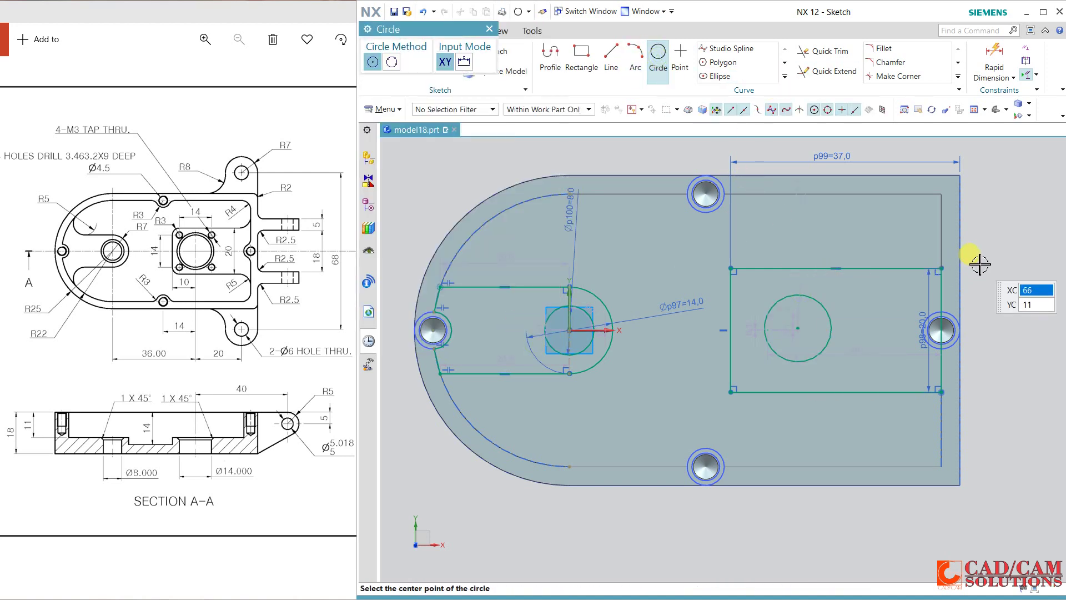
pyautogui.press('Escape')
# Try to align the midpoint of the rectangle's left side horizontally with the sketch origin again.
pyautogui.click(731, 330)
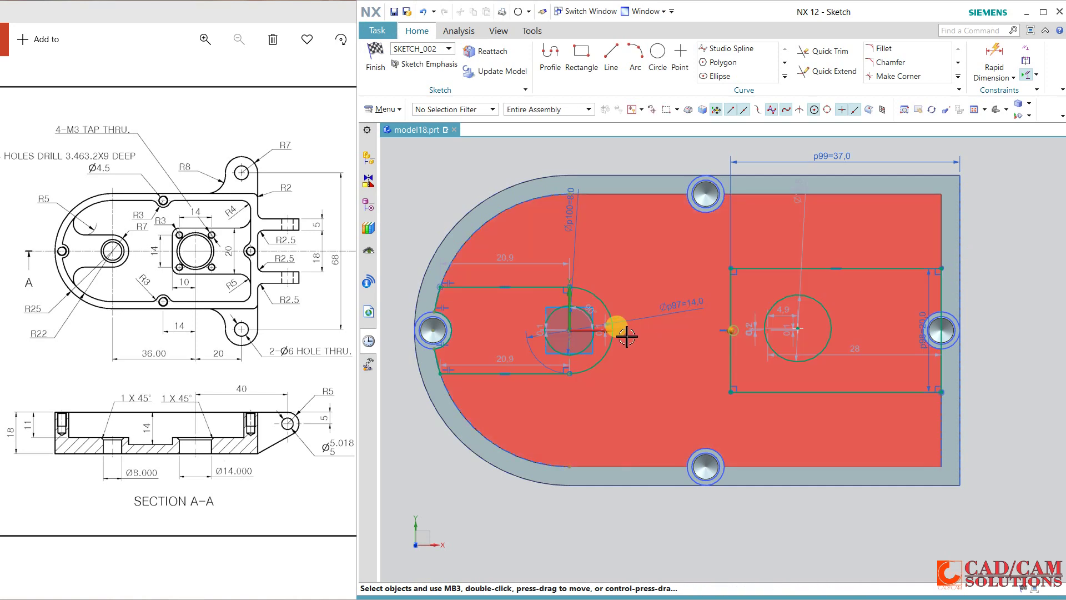
pyautogui.click(570, 332)
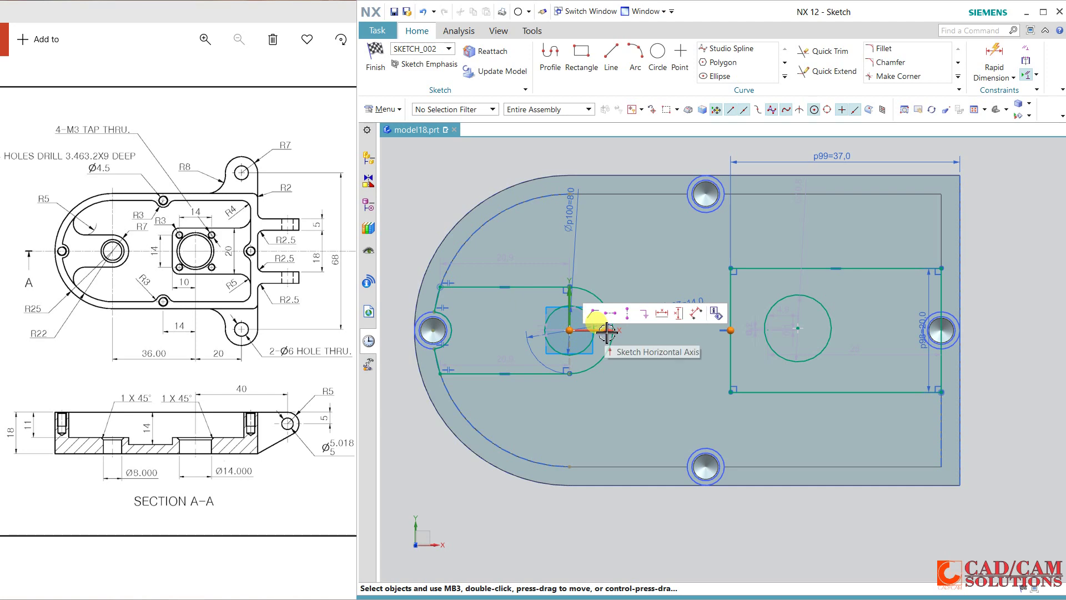
pyautogui.click(610, 313)
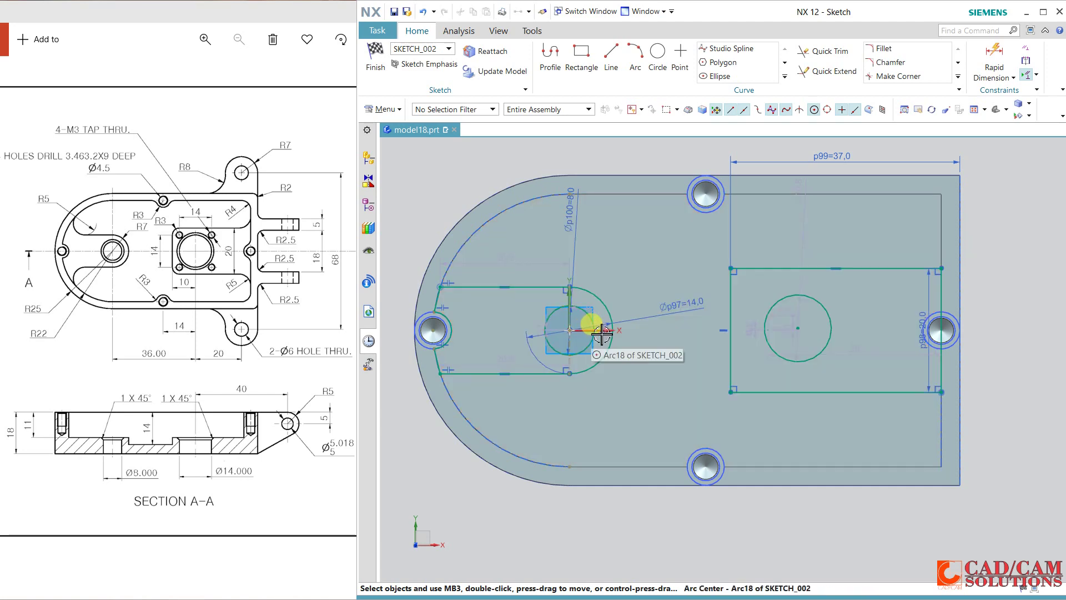
pyautogui.click(601, 334)
pyautogui.click(735, 332)
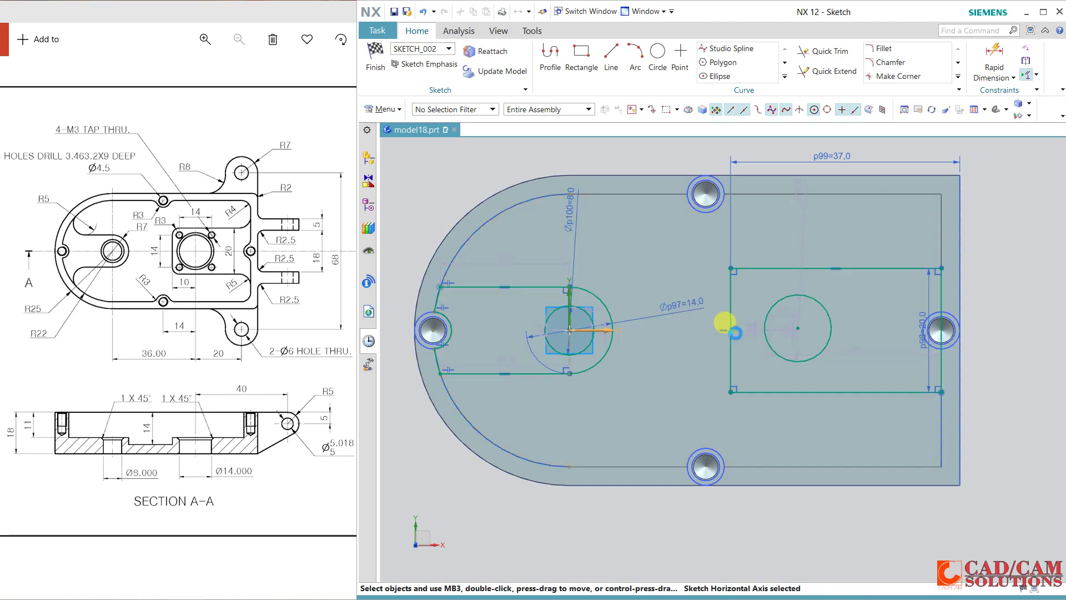
pyautogui.click(733, 332)
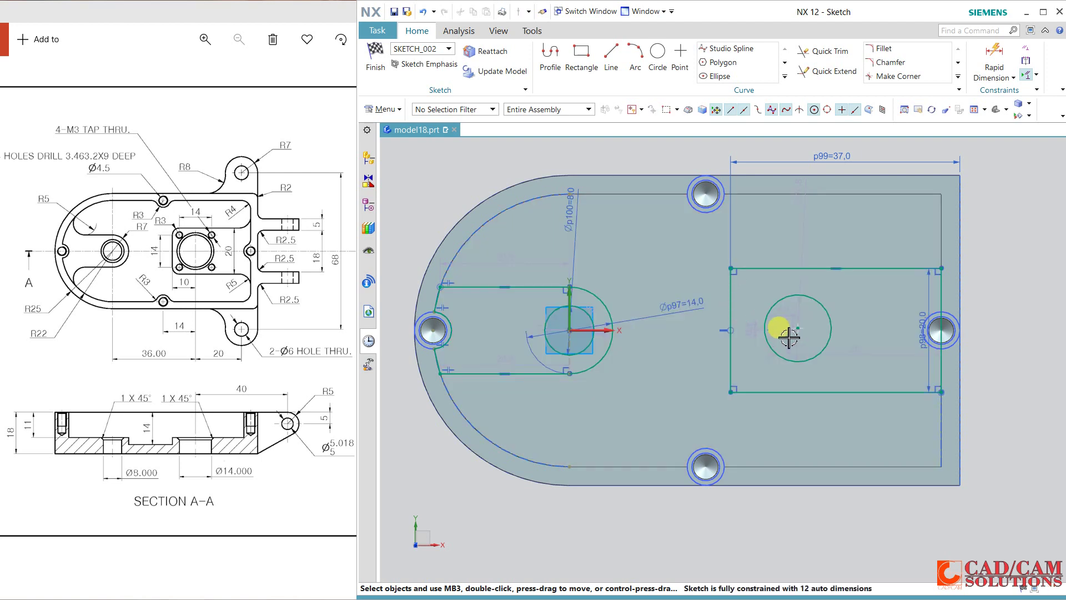
# Align the center of the circle inside the rectangle horizontally with the midpoint of the rectangle's left side.
pyautogui.click(787, 330)
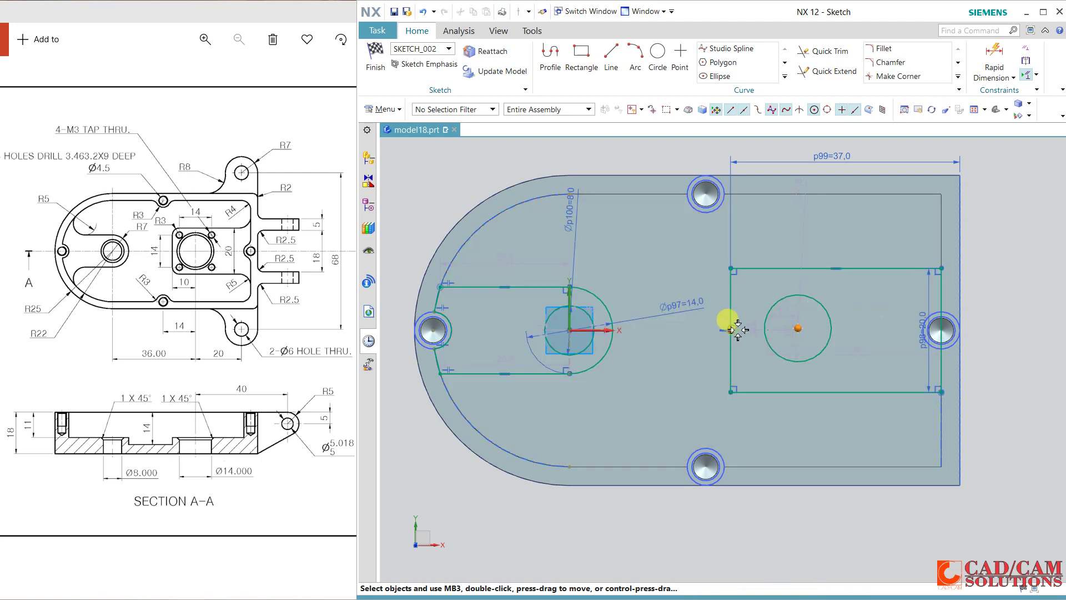
pyautogui.click(732, 330)
pyautogui.click(777, 309)
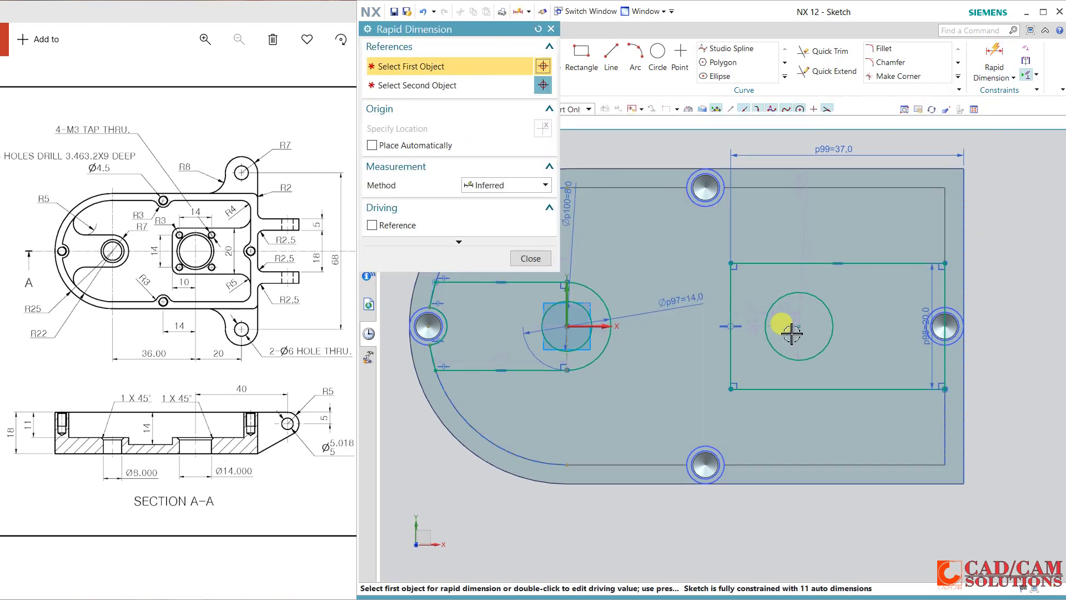
# Add a 10 mm horizontal dimension between the rectangle's left side and the center of the circle inside it.
pyautogui.click(778, 326)
pyautogui.click(729, 331)
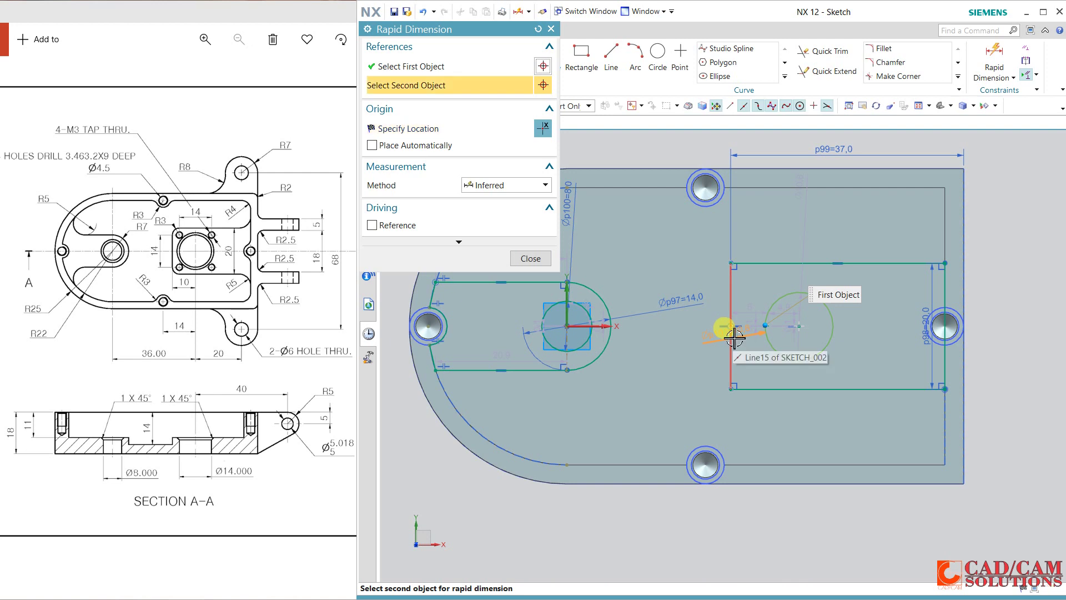
pyautogui.click(772, 414)
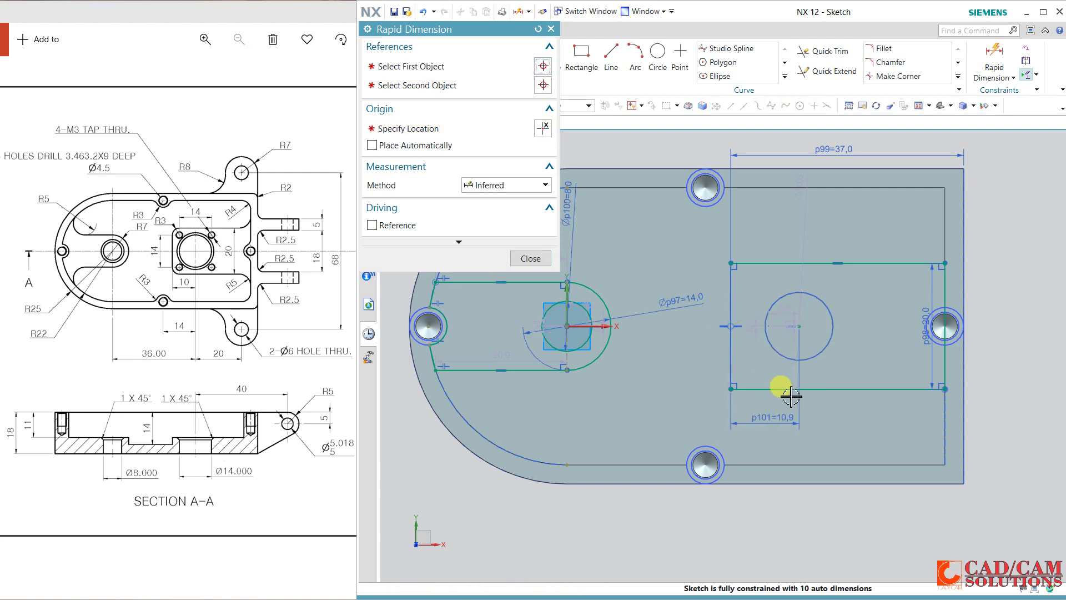
pyautogui.write('10')
pyautogui.press('Return')
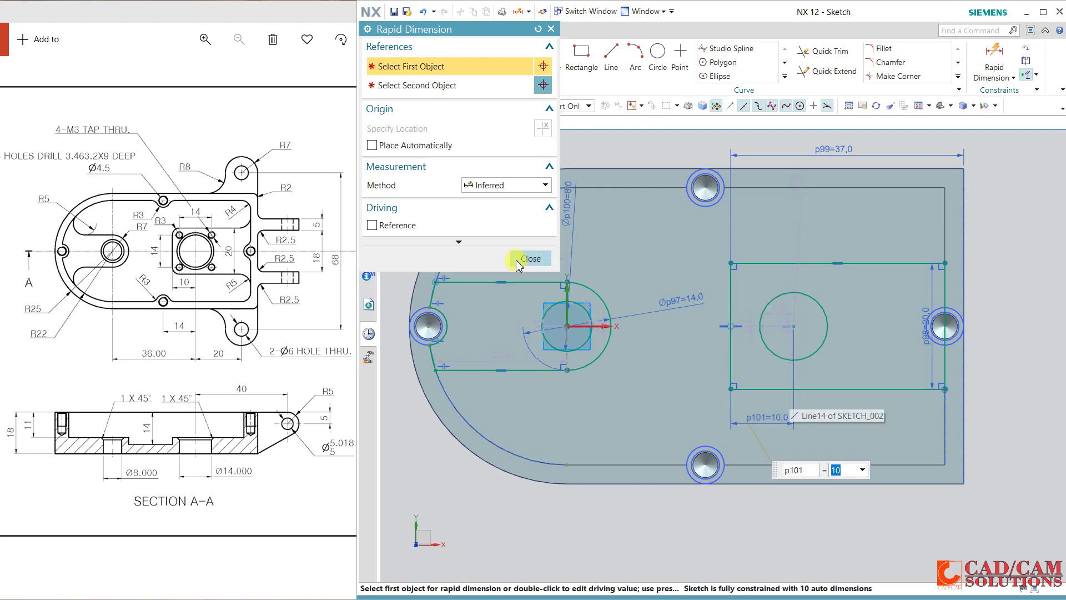
pyautogui.click(531, 258)
# Set the diameter of the circle inside the rectangle to 14 mm.
pyautogui.click(798, 194)
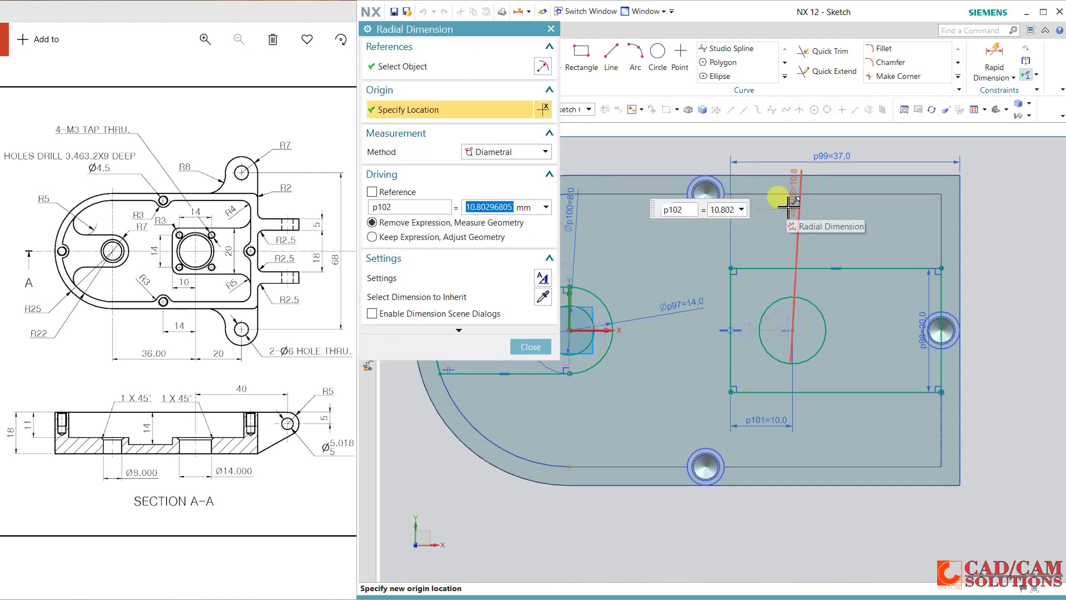
pyautogui.write('14')
pyautogui.press('Return')
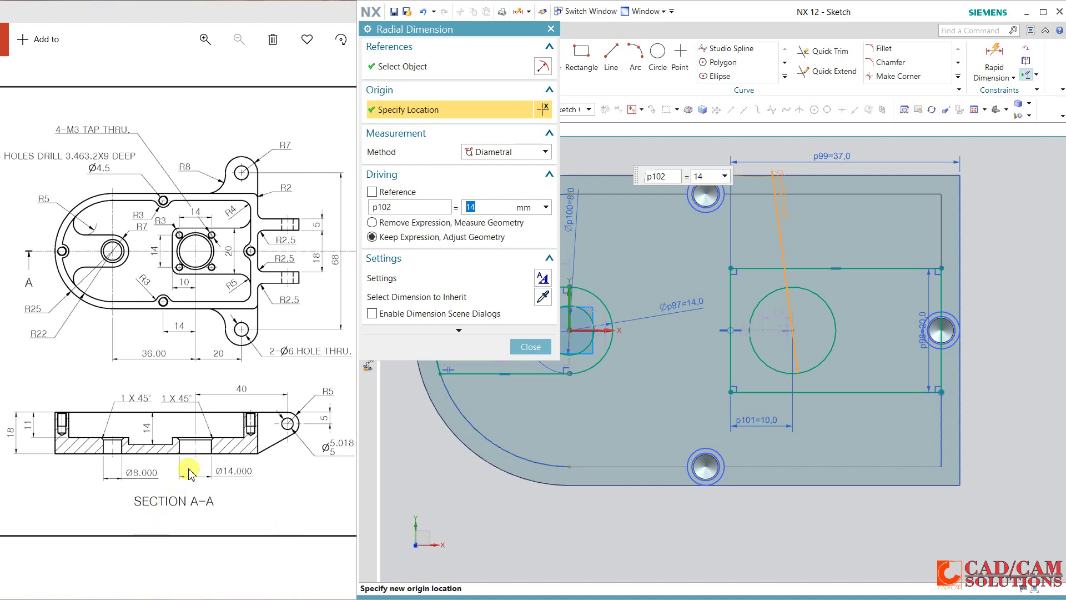
pyautogui.click(522, 348)
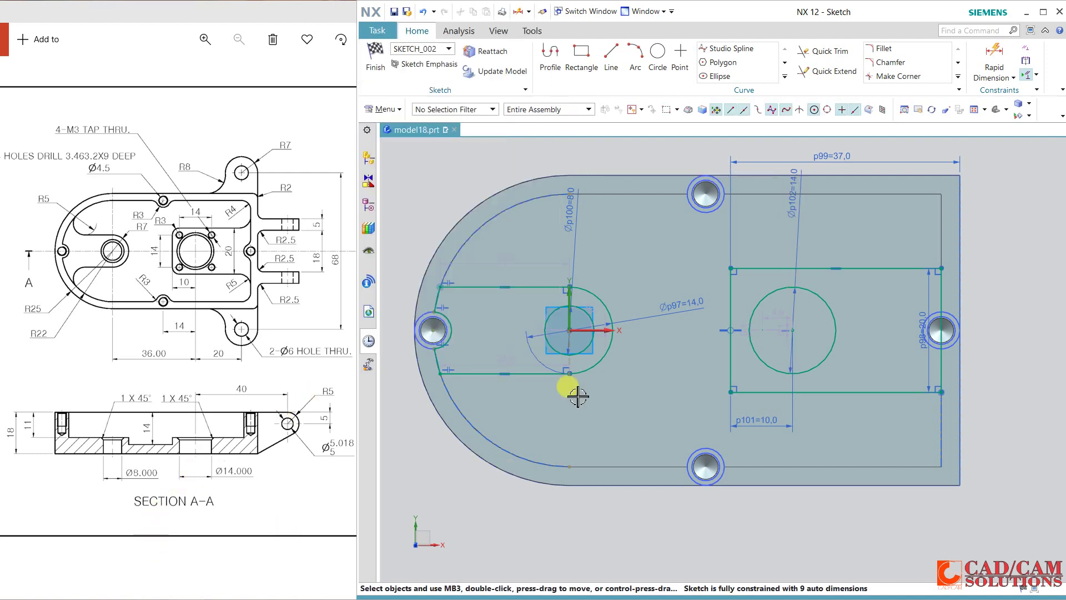
# Set the small automatic offset dimension beside the center of the rectangle's circle to 0 mm.
pyautogui.scroll(5, 794, 325)
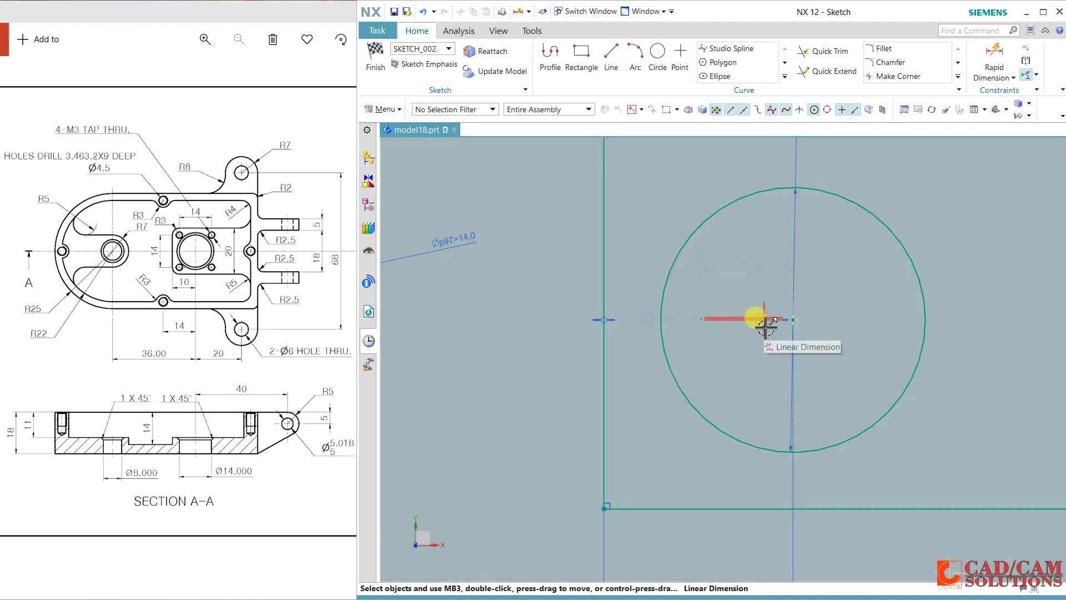
pyautogui.doubleClick(768, 325)
pyautogui.write('0')
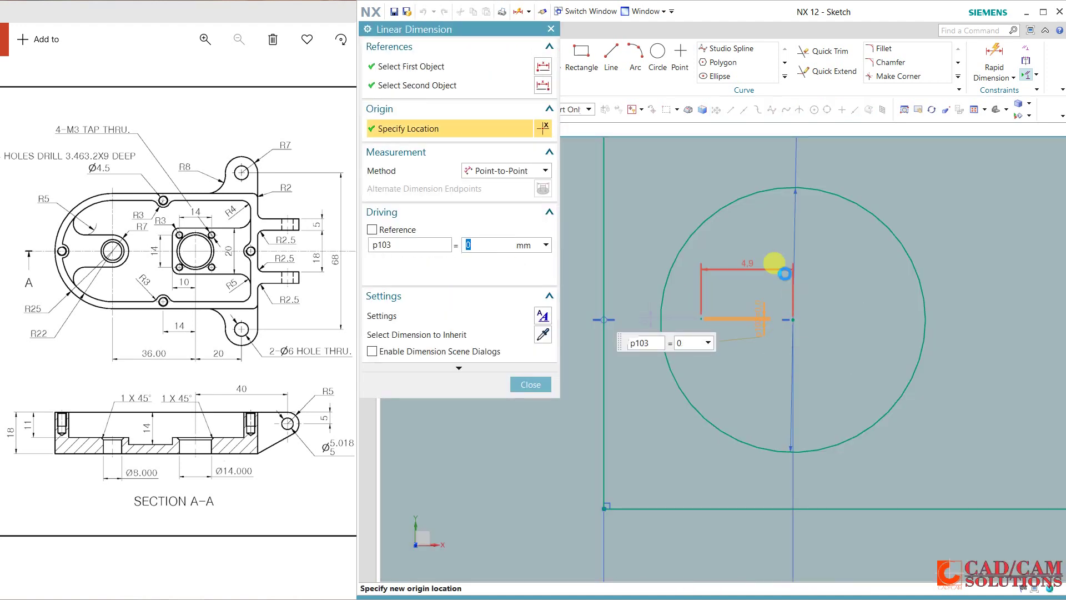
pyautogui.press('Return')
pyautogui.click(530, 385)
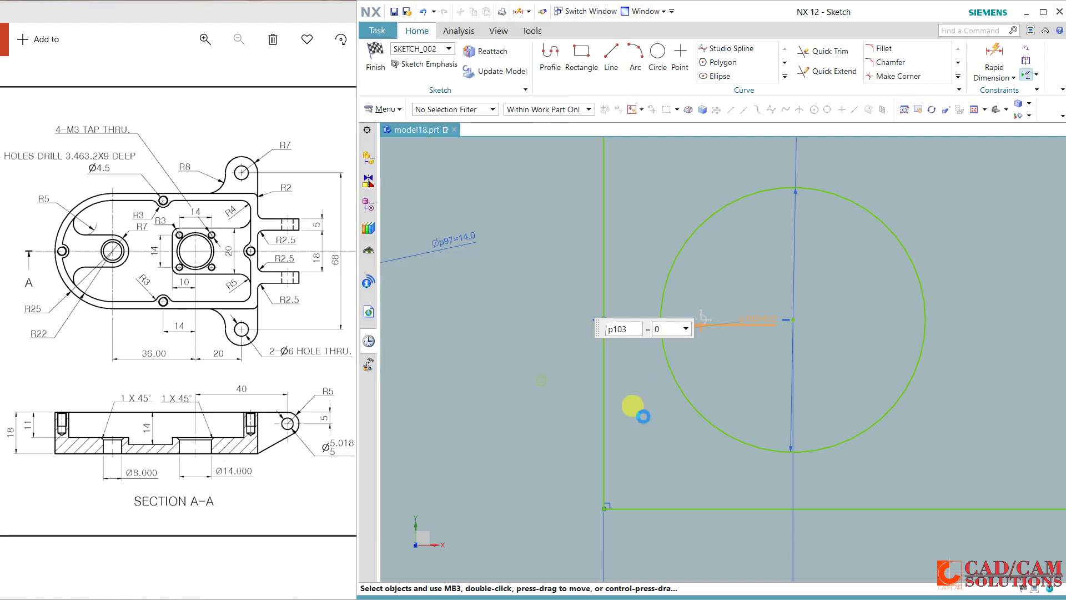
# Set the small automatic offset dimension beside the center of the rounded boss's hole to 0 mm.
pyautogui.scroll(-4, 638, 409)
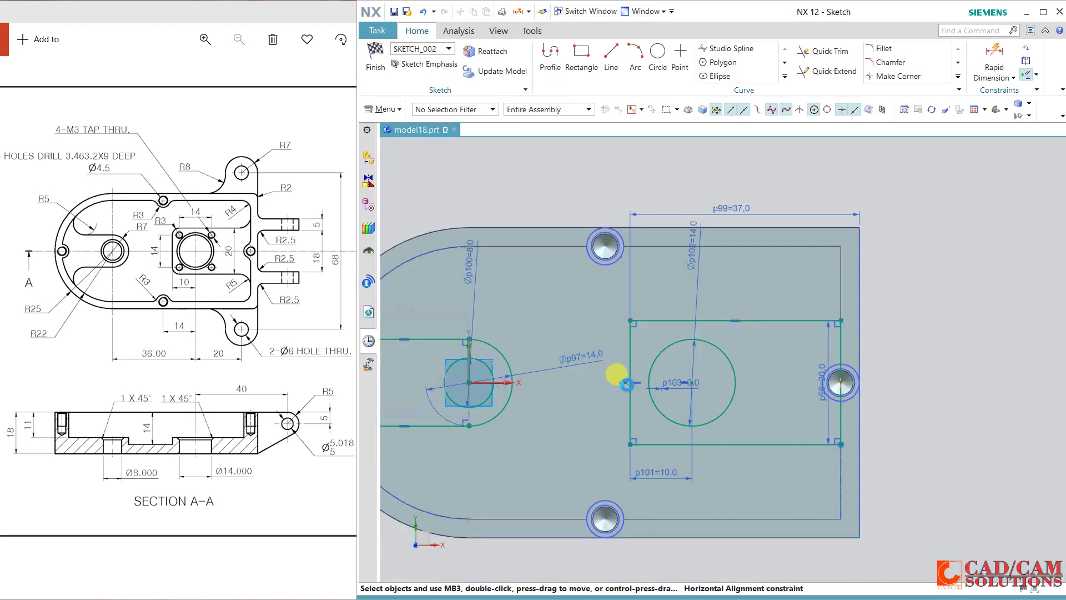
pyautogui.keyDown('shift'); pyautogui.moveTo(626, 381); pyautogui.dragTo(772, 331, button='middle'); pyautogui.keyUp('shift')
pyautogui.scroll(4, 617, 328)
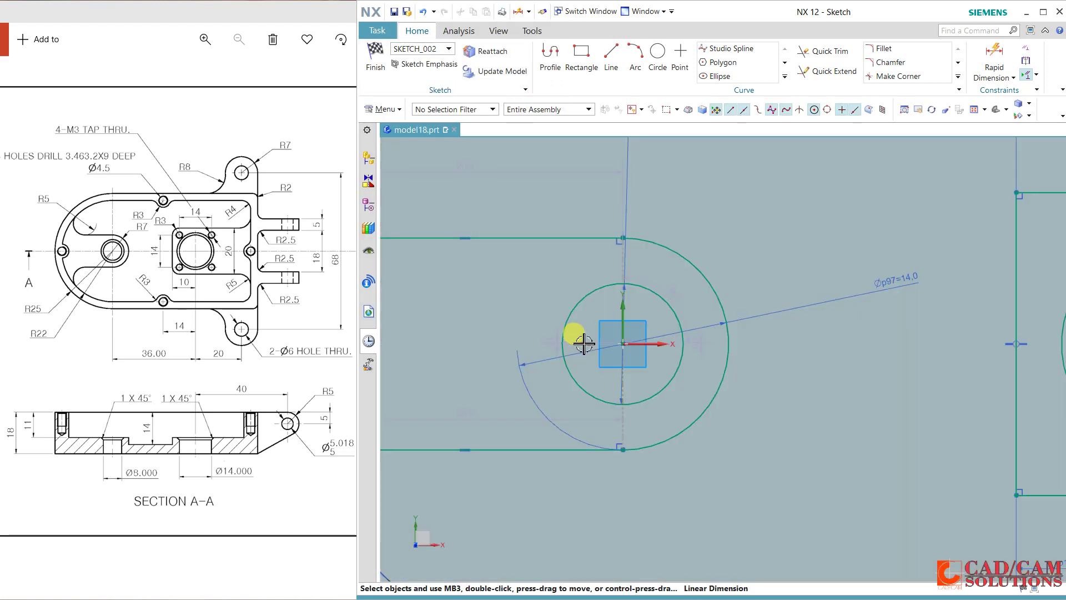
pyautogui.doubleClick(584, 343)
pyautogui.write('0')
pyautogui.press('Return')
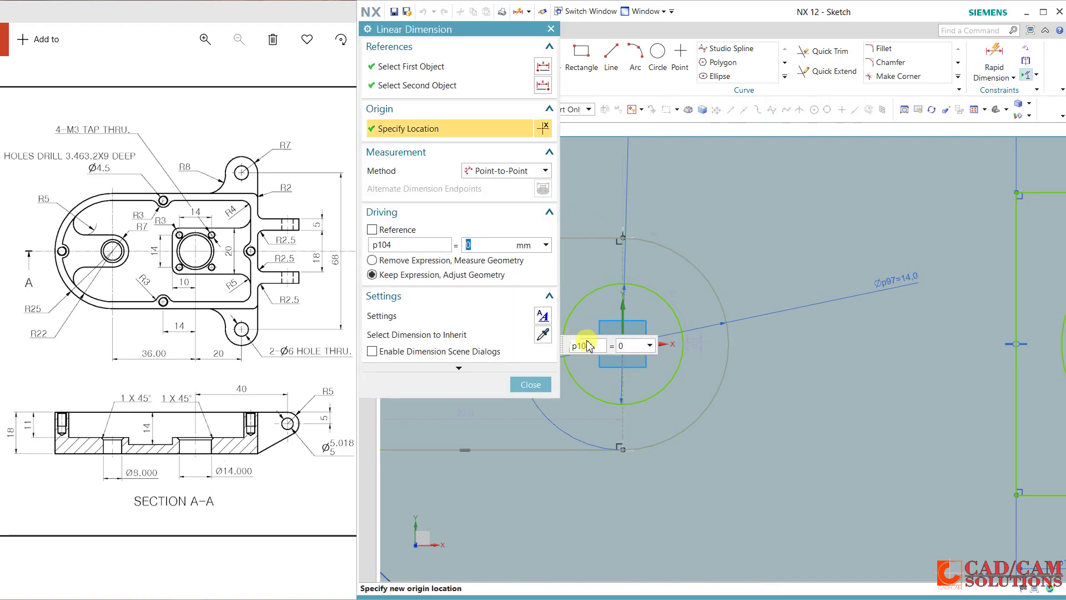
pyautogui.click(531, 385)
pyautogui.scroll(-3, 709, 424)
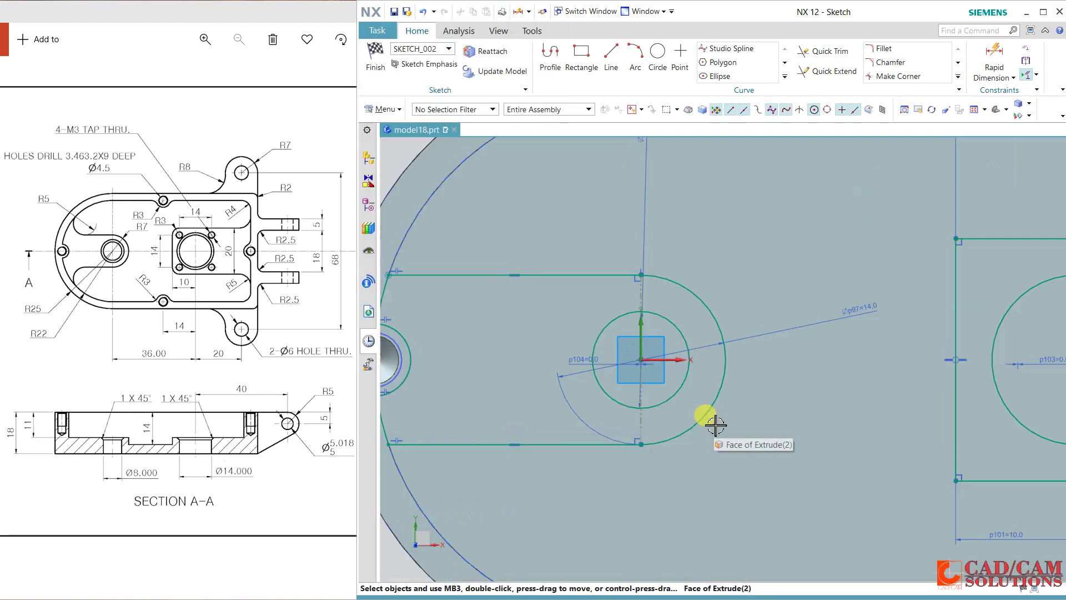
# Constrain the upper and lower straight lines of the rounded boss profile to equal length.
pyautogui.scroll(5, 620, 469)
pyautogui.scroll(1, 616, 461)
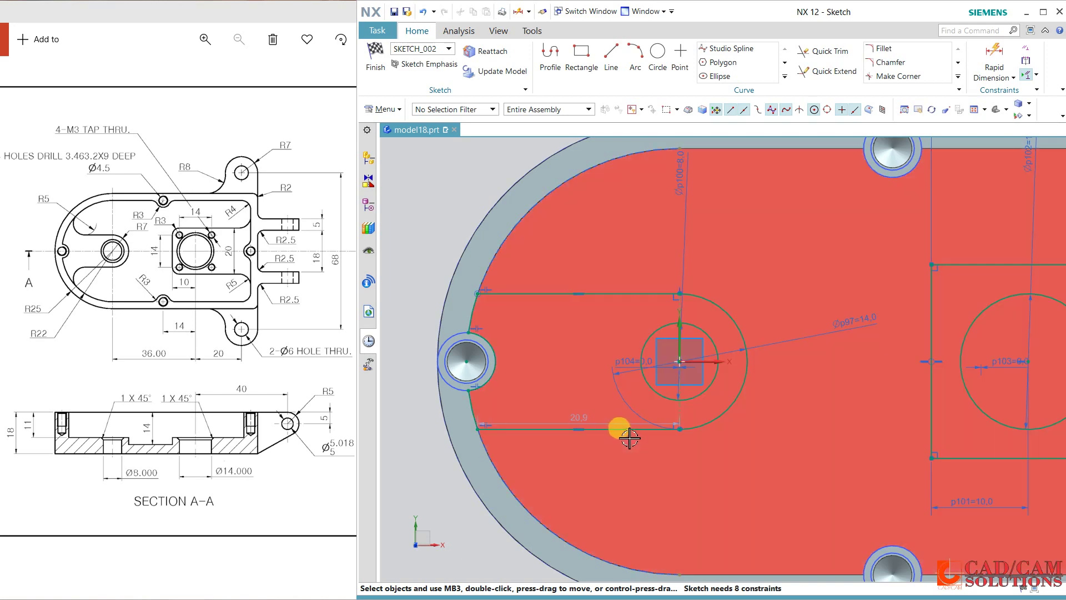
pyautogui.click(622, 426)
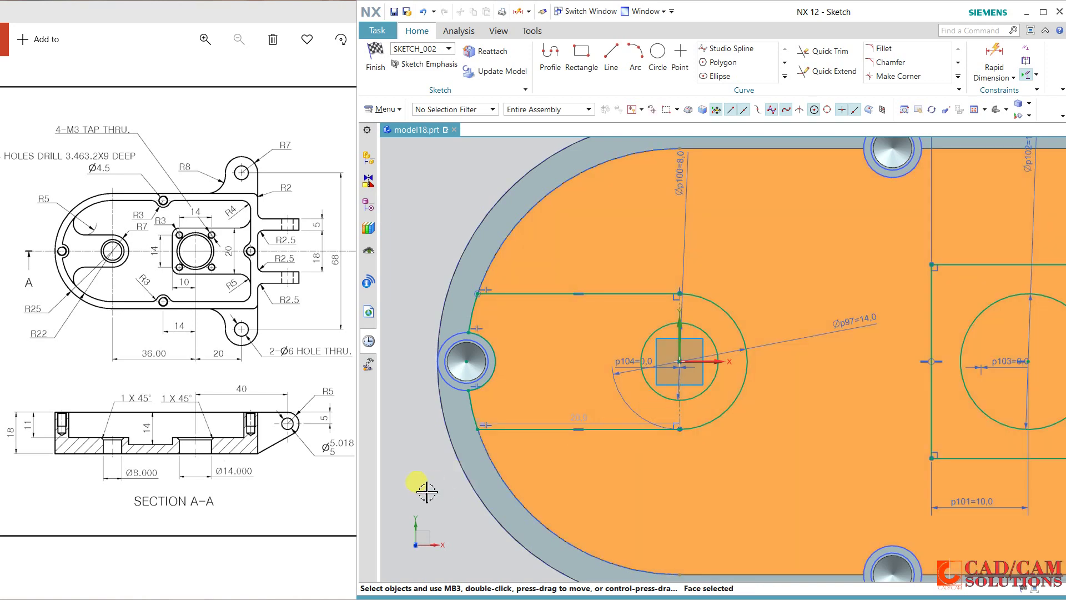
pyautogui.press('Escape')
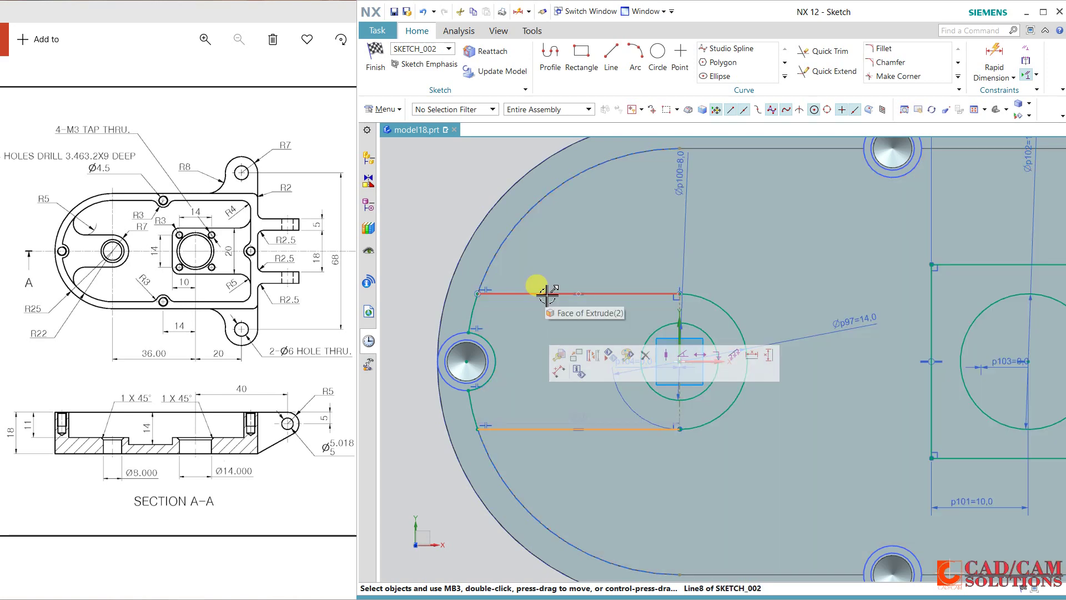
pyautogui.click(547, 294)
pyautogui.click(725, 259)
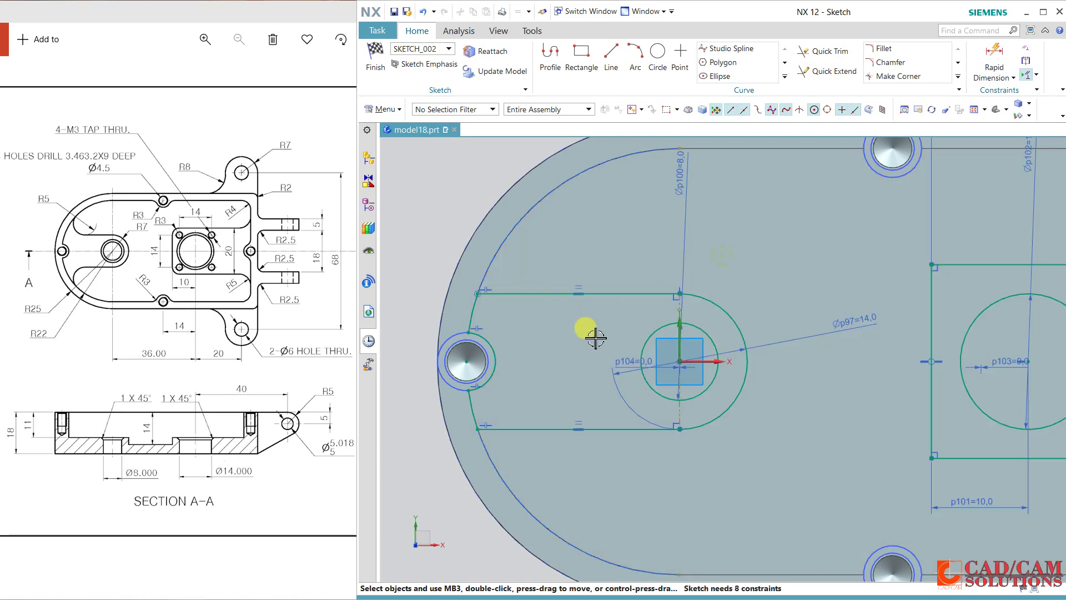
# Finish the sketch and return to the 3D model.
pyautogui.scroll(-3, 467, 465)
pyautogui.scroll(1, 919, 468)
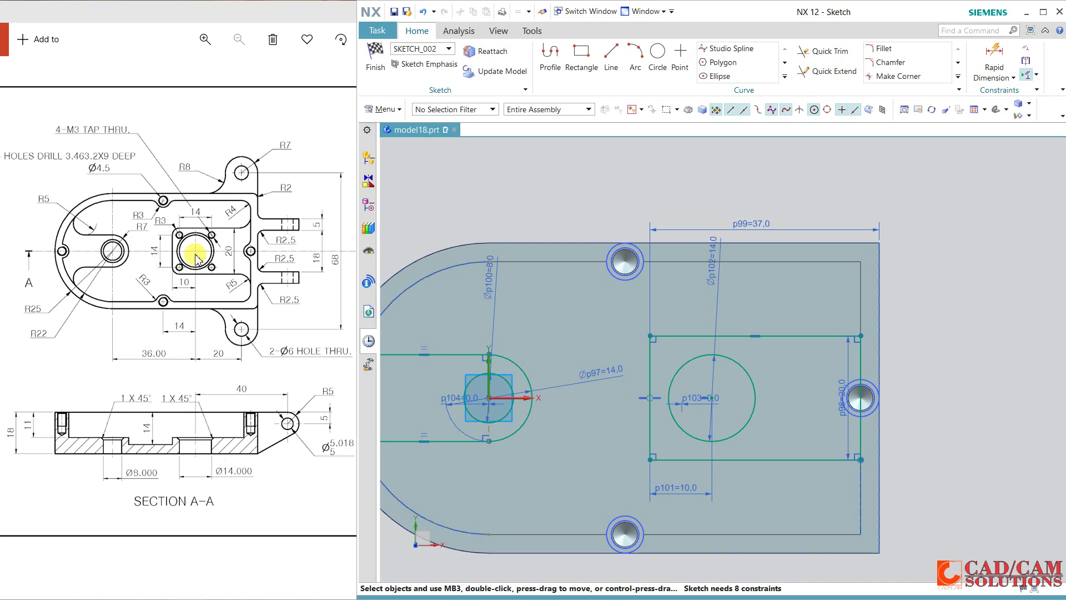
pyautogui.click(376, 61)
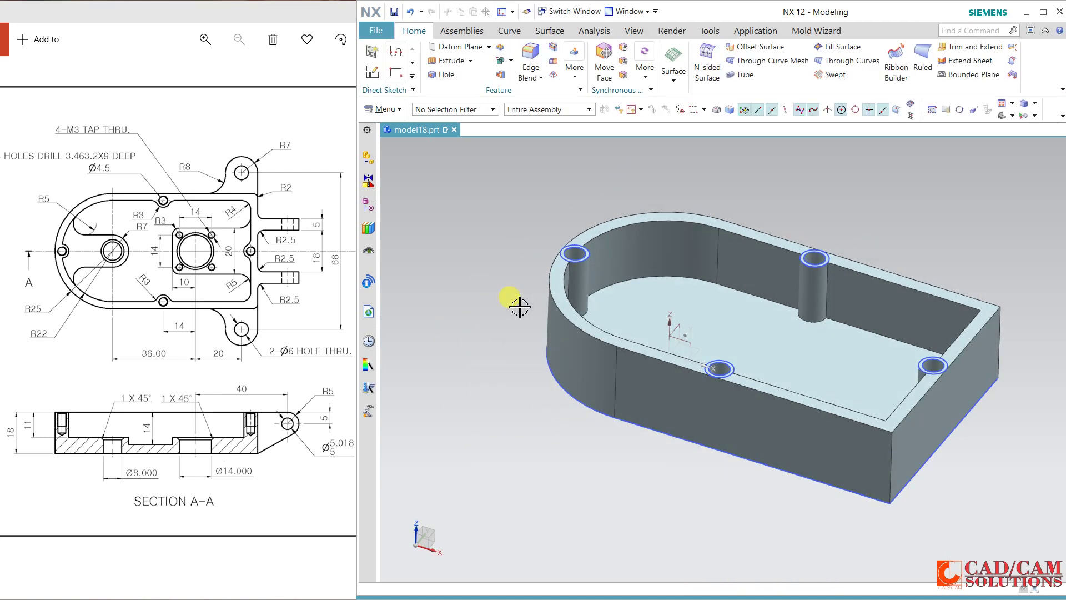
# Extrude the rounded boss profile with its hole circle 7 mm upward and unite it with the housing.
pyautogui.moveTo(522, 385); pyautogui.dragTo(525, 328, button='middle')
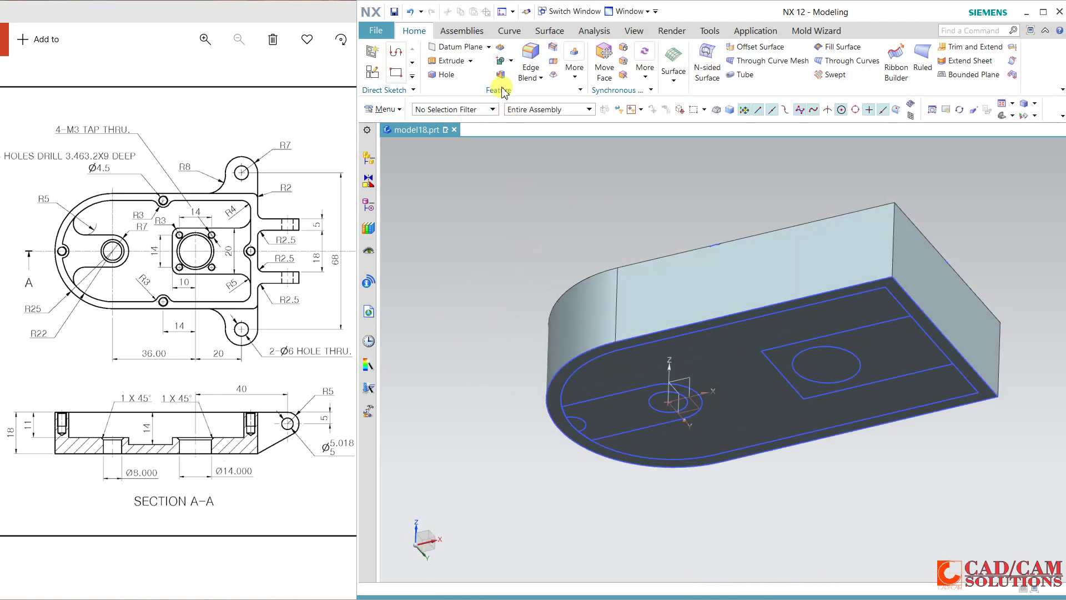
pyautogui.click(448, 61)
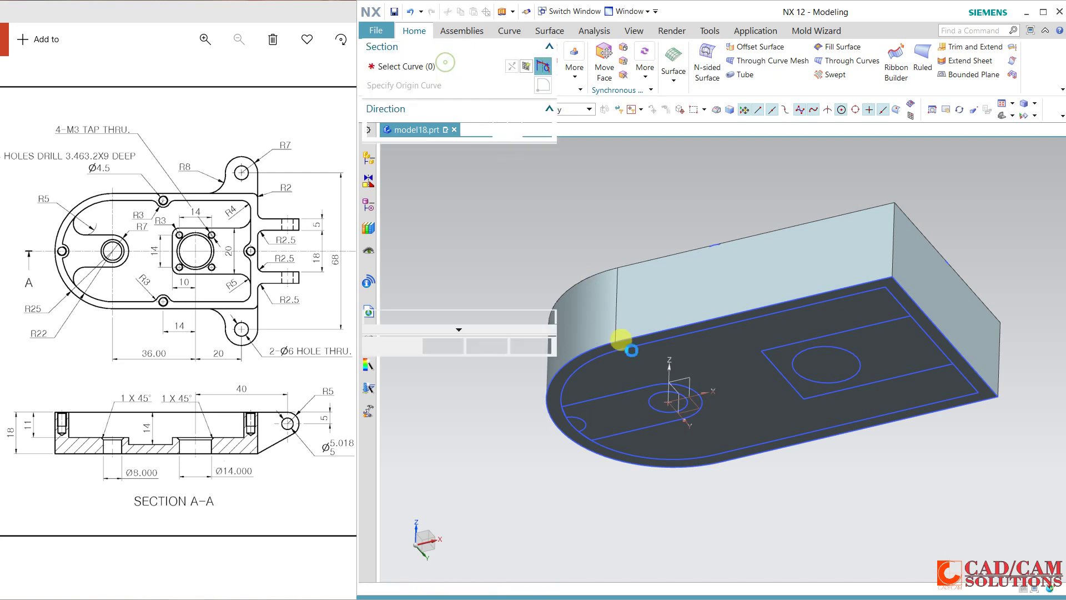
pyautogui.click(632, 394)
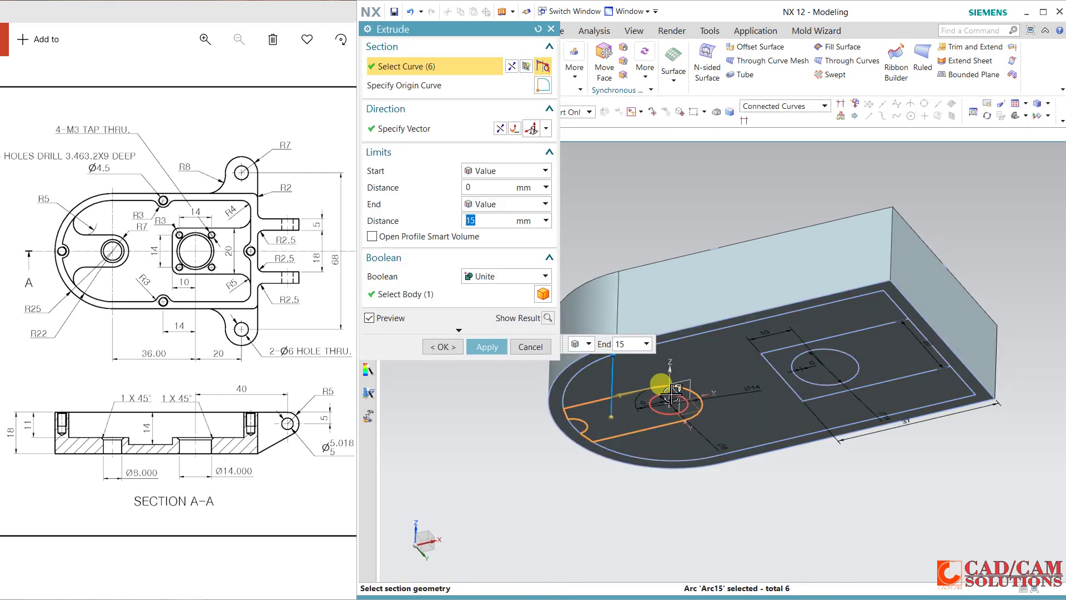
pyautogui.click(671, 395)
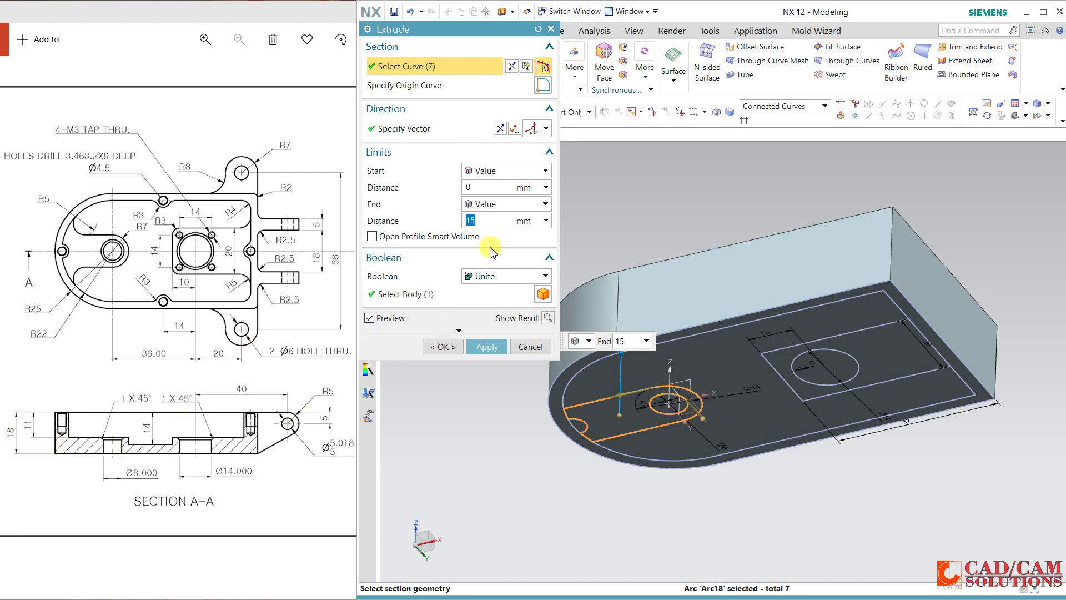
pyautogui.press('Return')
pyautogui.moveTo(611, 193); pyautogui.dragTo(619, 286, button='middle')
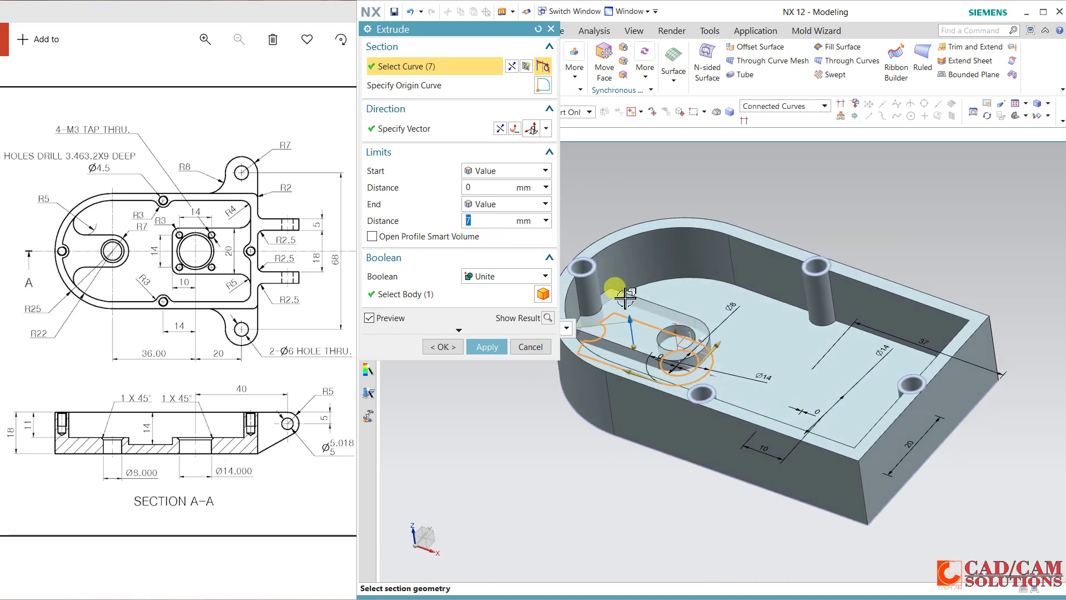
pyautogui.click(499, 348)
# Extrude the rectangular boss profile with its 14 mm circle by 7 mm and unite it with the housing.
pyautogui.moveTo(607, 444)
pyautogui.mouseDown(button='middle')
pyautogui.moveTo(618, 369)
pyautogui.moveTo(766, 352)
pyautogui.mouseUp(button='middle')
pyautogui.click(811, 331)
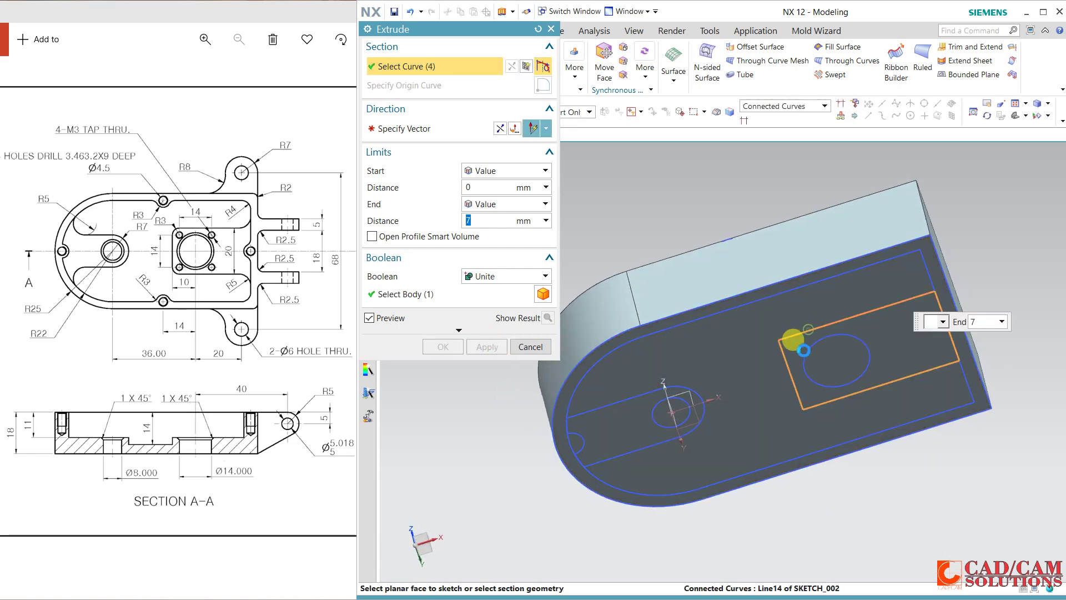
pyautogui.click(812, 349)
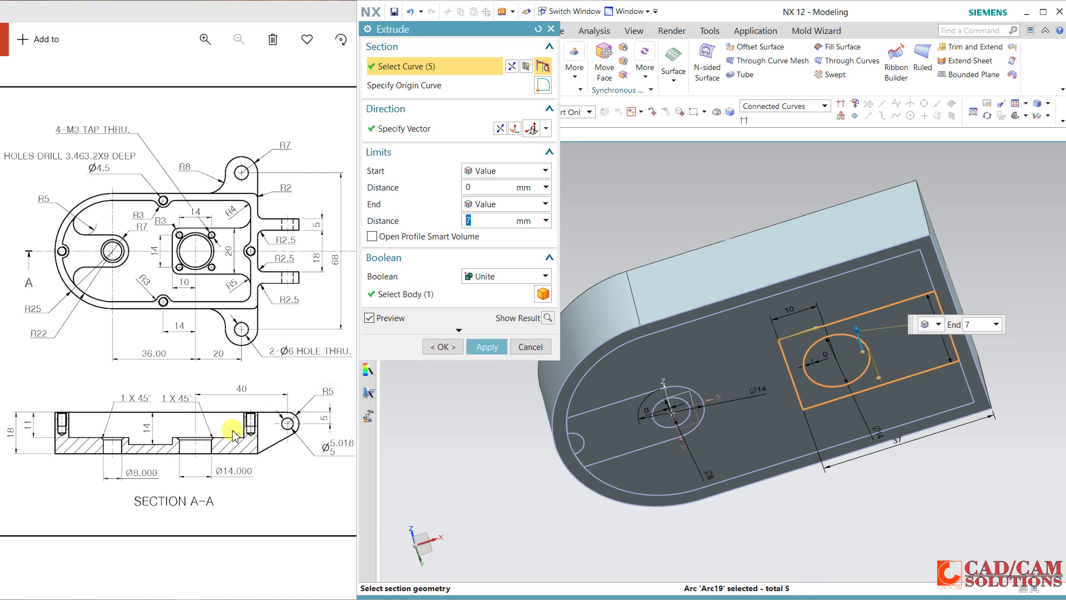
pyautogui.click(444, 347)
# Blend the two free vertical corners of the rectangular boss with a 3 mm radius.
pyautogui.moveTo(674, 231); pyautogui.dragTo(711, 350, button='middle')
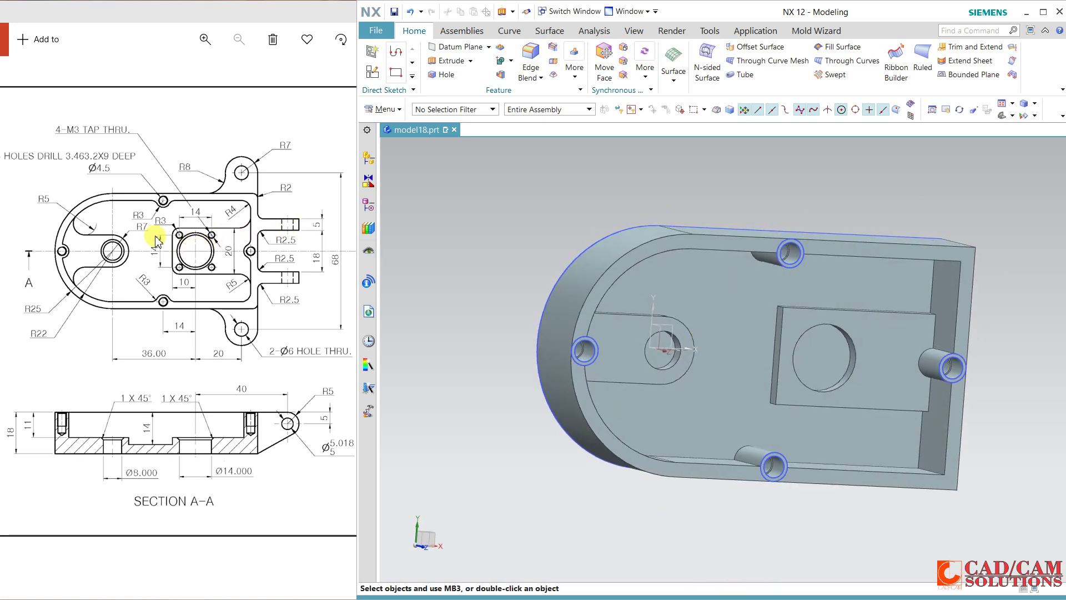
pyautogui.click(531, 62)
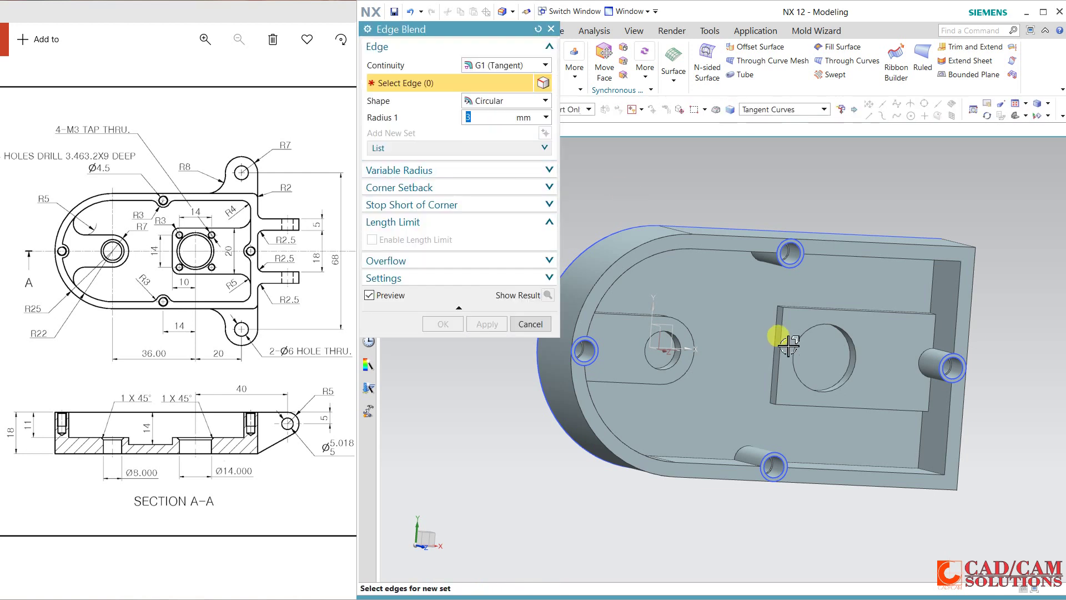
pyautogui.scroll(-3, 781, 298)
pyautogui.click(783, 303)
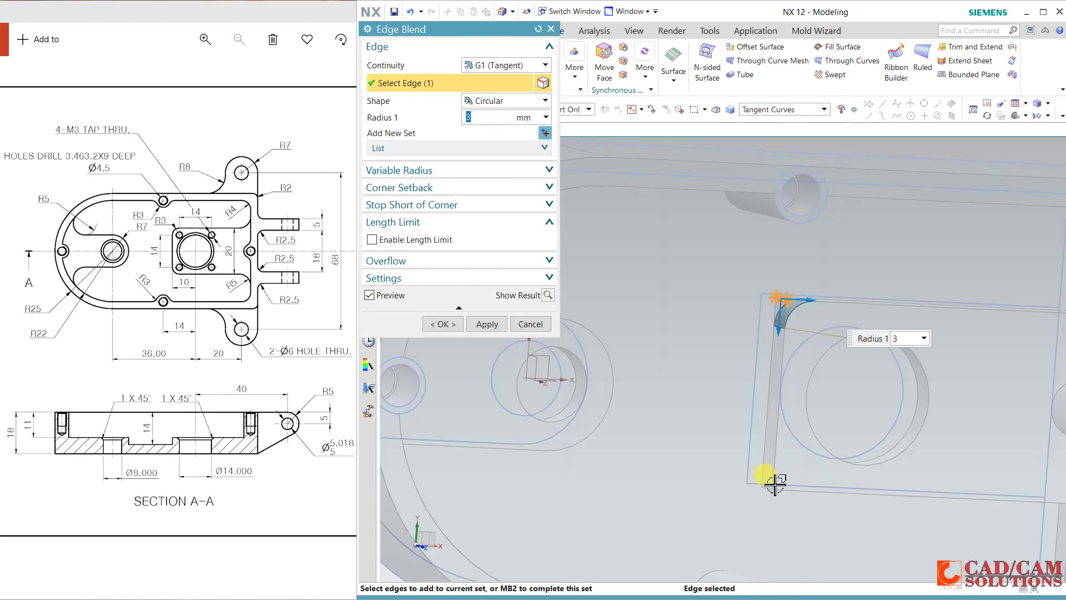
pyautogui.click(765, 488)
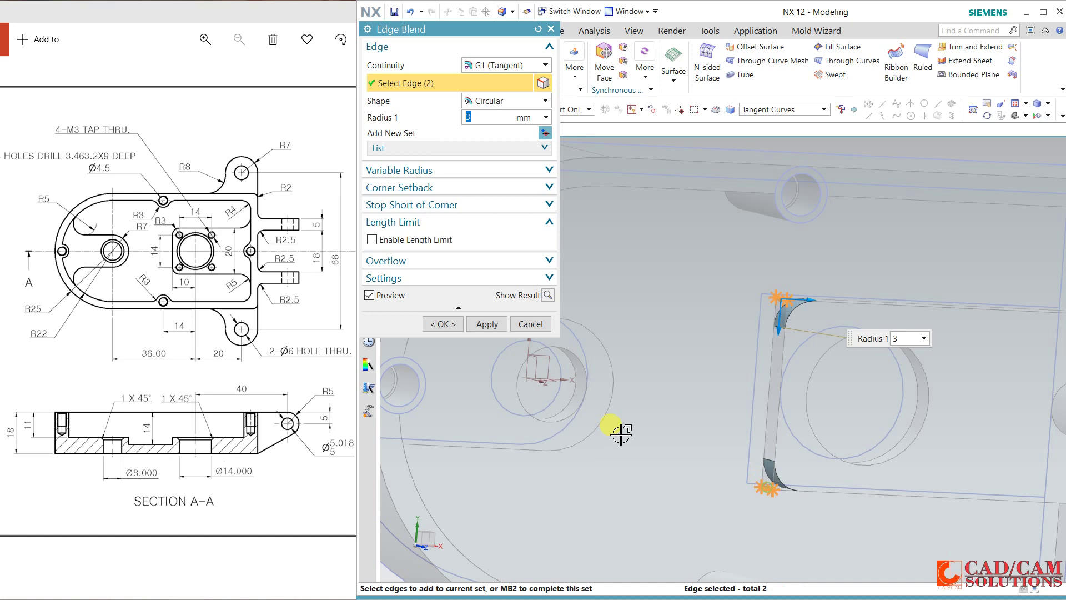
pyautogui.click(488, 325)
# Blend the two vertical edges where the rectangular boss meets the flat end wall with a 5 mm radius.
pyautogui.scroll(-5, 722, 422)
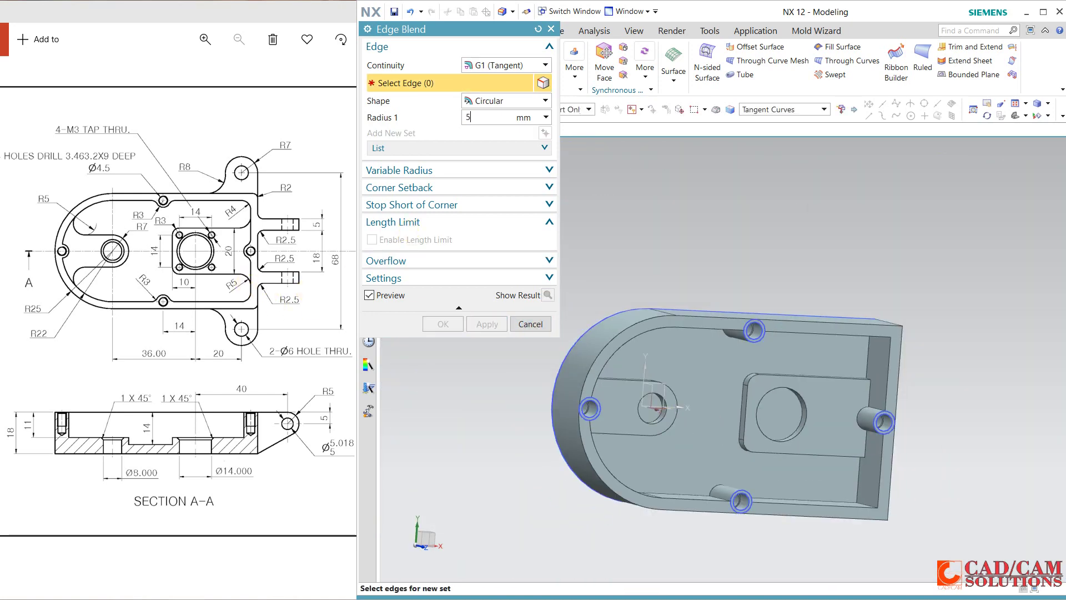
pyautogui.moveTo(778, 208); pyautogui.dragTo(769, 231, button='middle')
pyautogui.scroll(5, 872, 350)
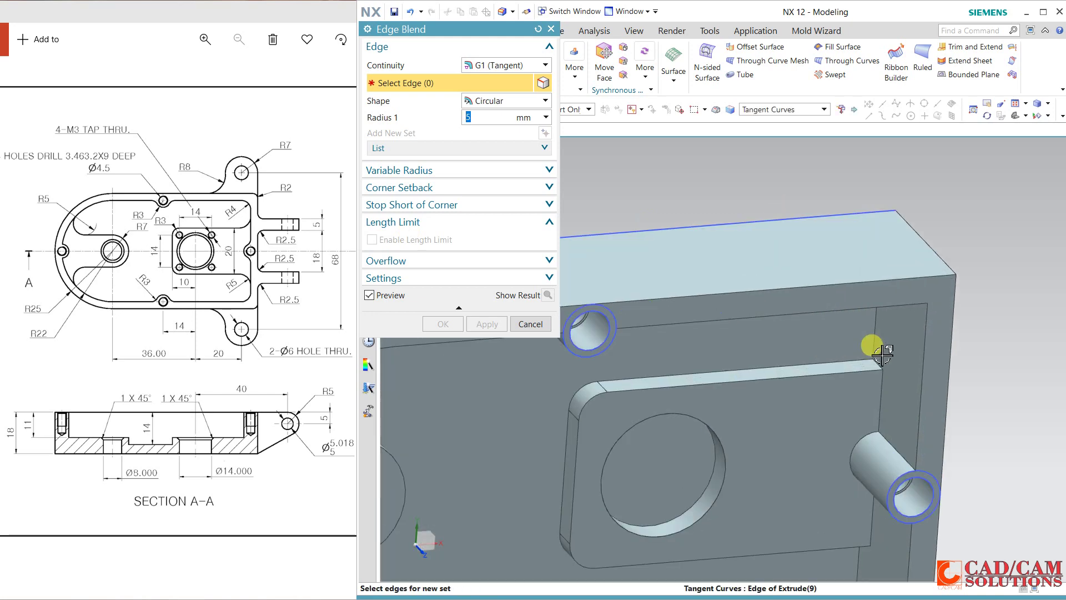
pyautogui.click(877, 364)
pyautogui.moveTo(835, 416)
pyautogui.mouseDown(button='middle')
pyautogui.moveTo(819, 381)
pyautogui.moveTo(816, 273)
pyautogui.moveTo(809, 352)
pyautogui.moveTo(833, 428)
pyautogui.mouseUp(button='middle')
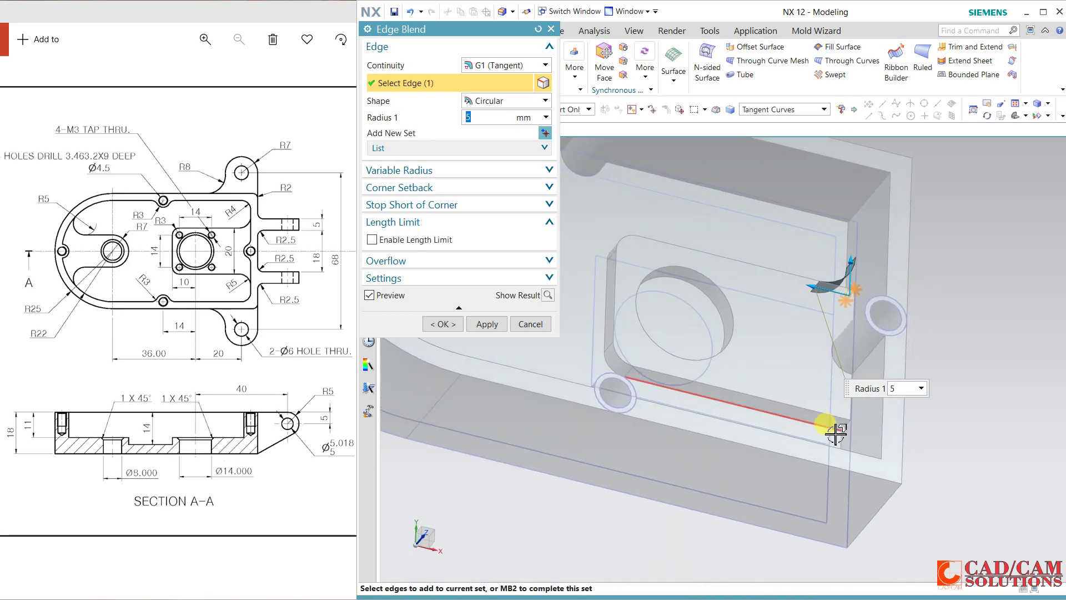
pyautogui.scroll(5, 844, 426)
pyautogui.click(855, 423)
pyautogui.scroll(-6, 861, 425)
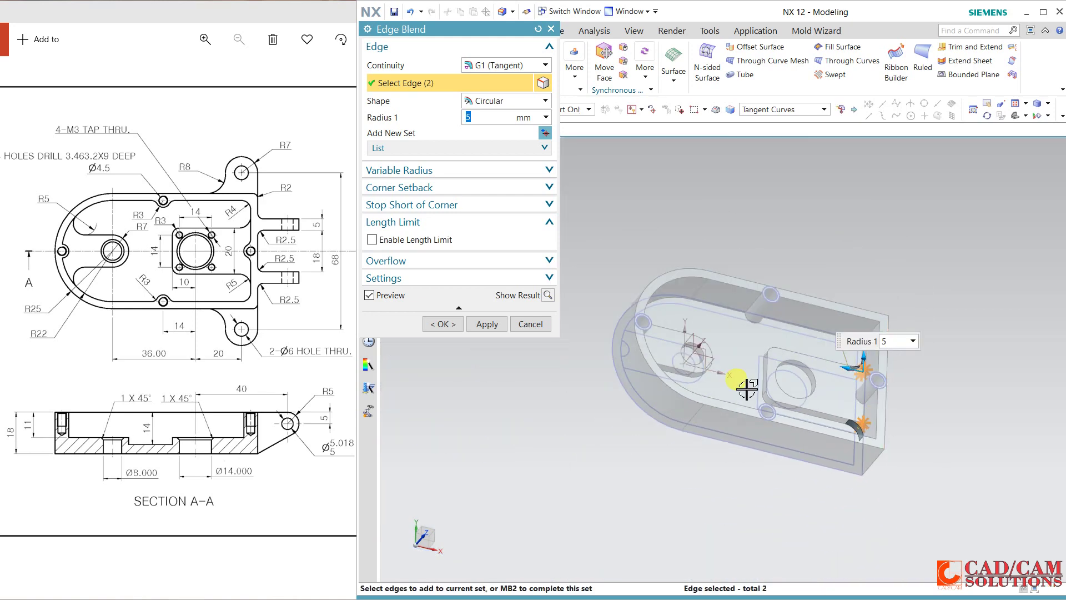
pyautogui.click(484, 326)
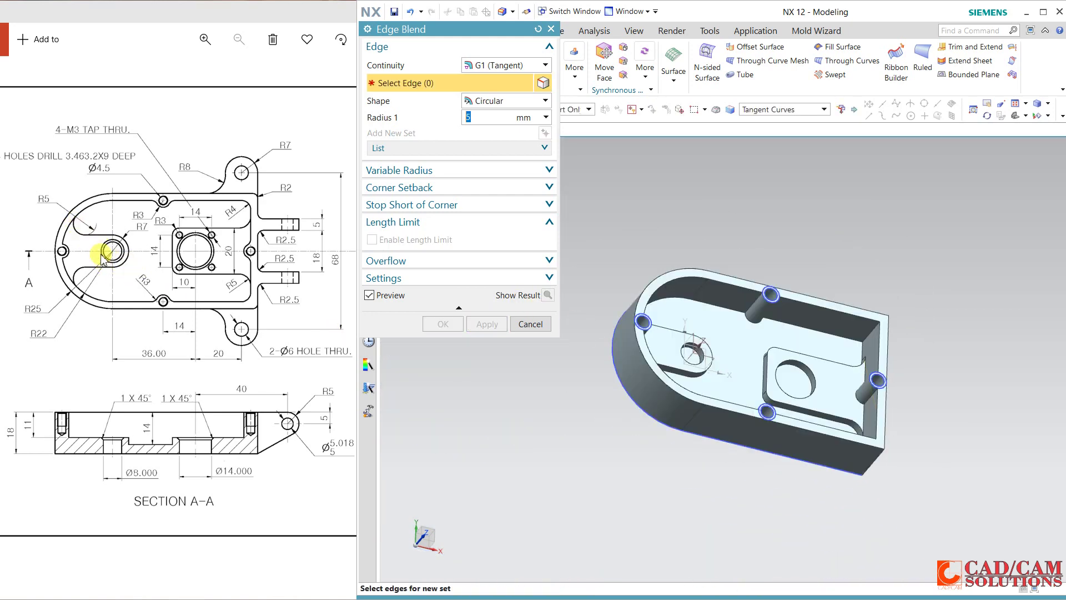
# Blend the two vertical edges where the rounded boss meets the curved wall with a 5 mm radius.
pyautogui.moveTo(521, 402); pyautogui.dragTo(472, 386, button='middle')
pyautogui.scroll(6, 673, 281)
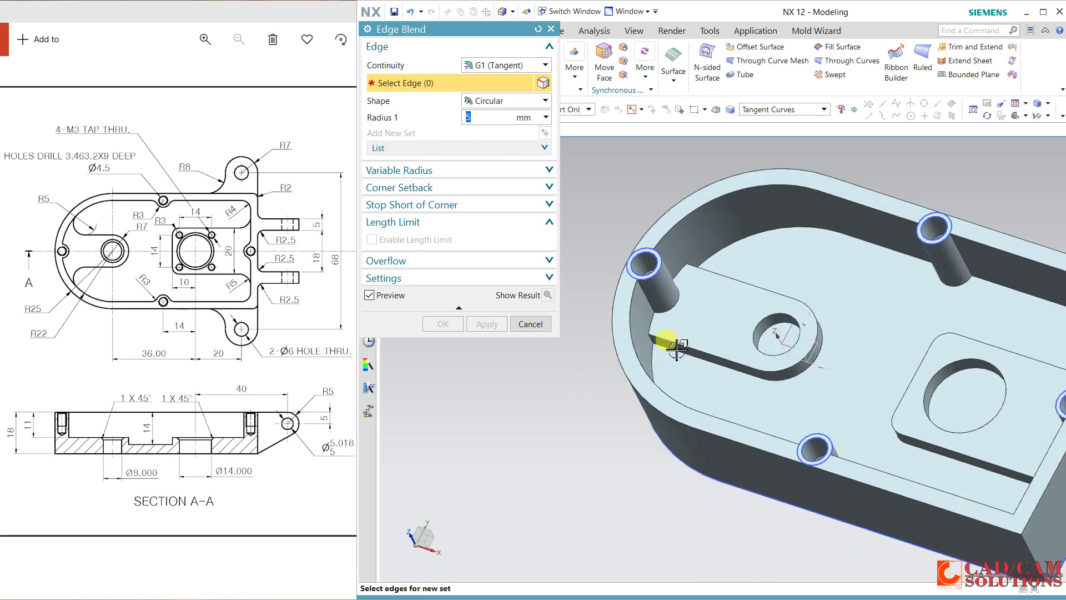
pyautogui.click(621, 337)
pyautogui.scroll(-5, 614, 403)
pyautogui.moveTo(613, 402); pyautogui.dragTo(574, 448, button='middle')
pyautogui.scroll(6, 785, 297)
pyautogui.click(840, 195)
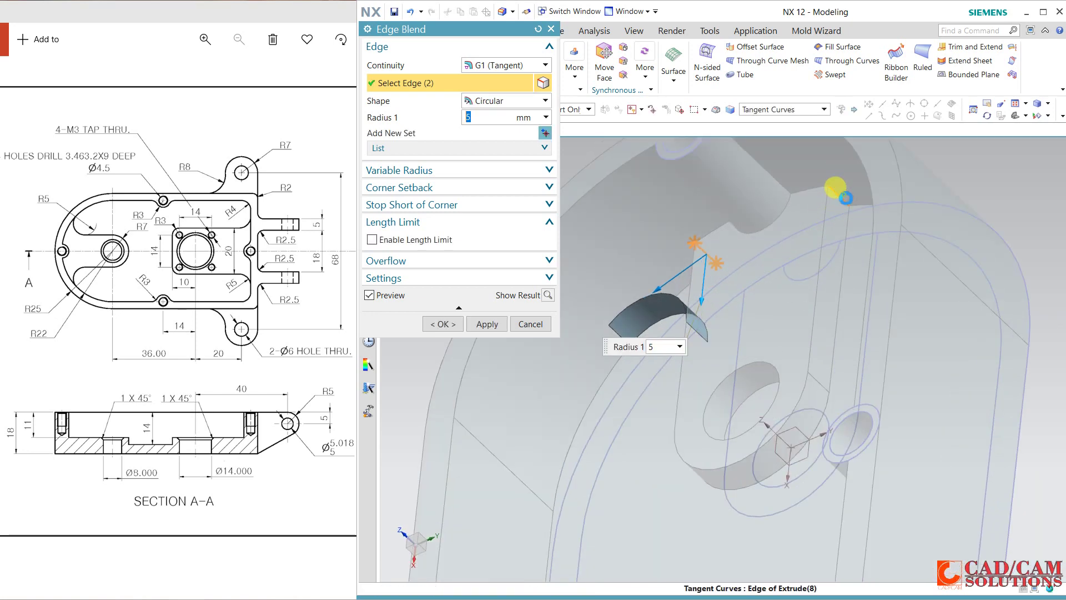
pyautogui.click(449, 327)
# Move the bottom faces of both boss holes 8 mm downward so the holes pass through the base.
pyautogui.scroll(-6, 507, 364)
pyautogui.moveTo(507, 365); pyautogui.dragTo(586, 376, button='middle')
pyautogui.scroll(2, 507, 329)
pyautogui.scroll(4, 767, 471)
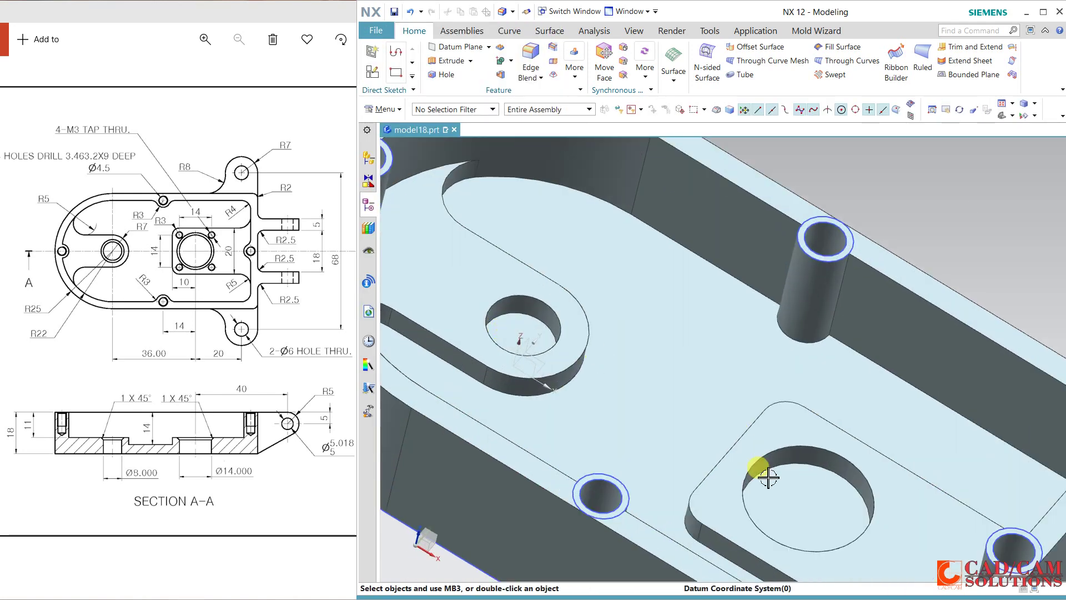
pyautogui.scroll(-5, 698, 295)
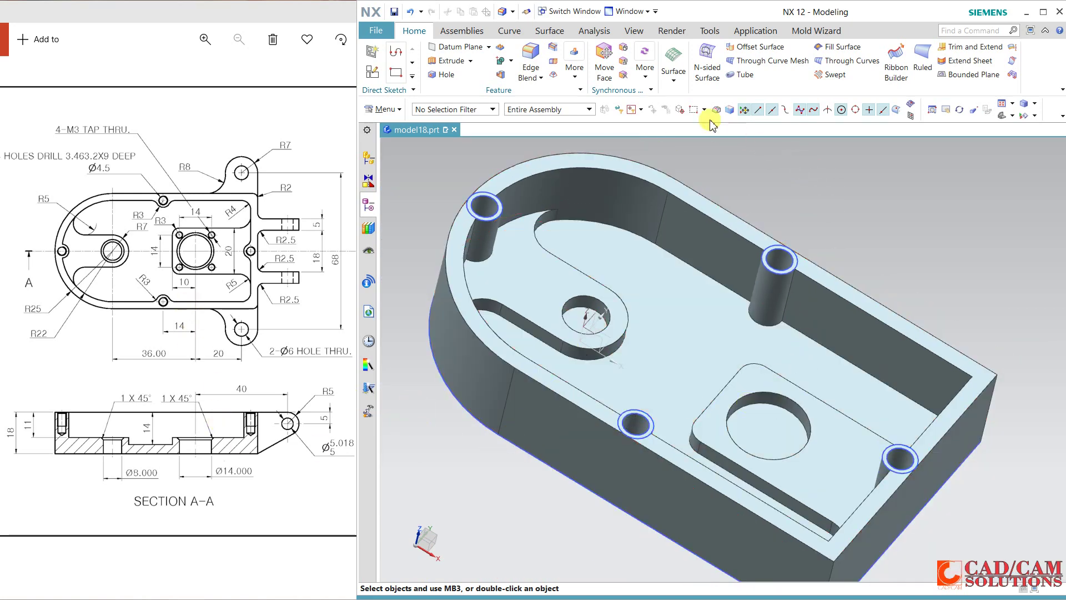
pyautogui.click(613, 78)
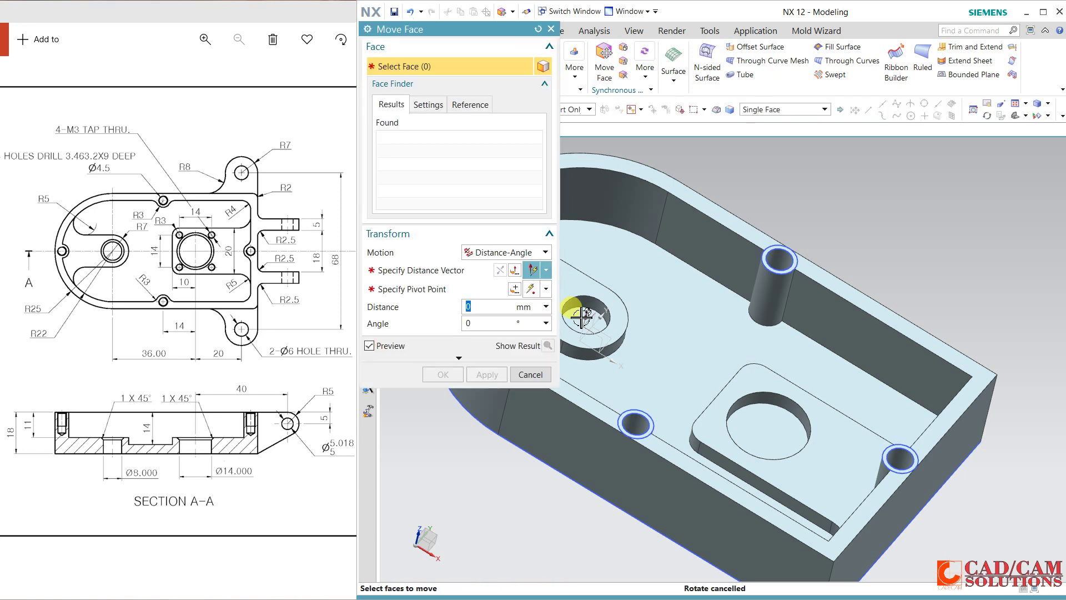
pyautogui.click(773, 425)
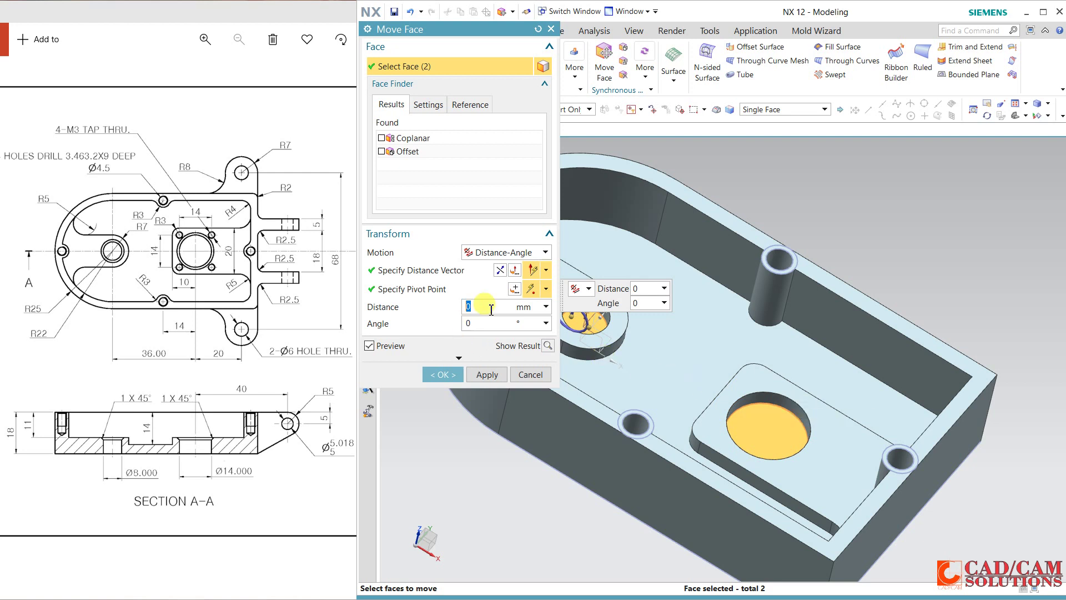
pyautogui.click(500, 271)
pyautogui.click(481, 312)
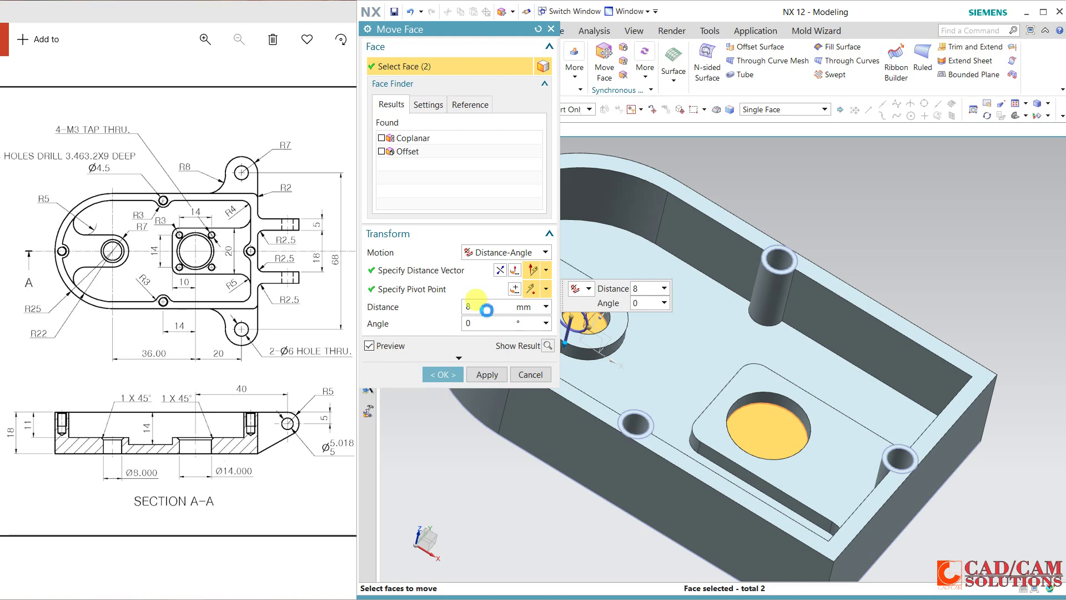
pyautogui.click(443, 374)
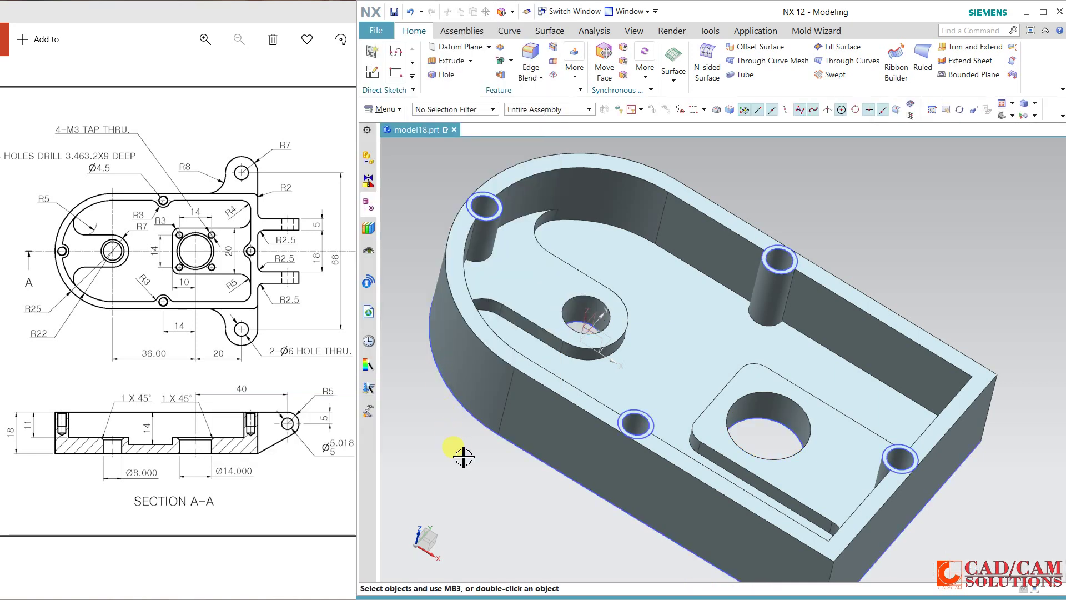
# Chamfer the upper edges of both boss holes using Offset and Angle with 1 mm and 45°.
pyautogui.moveTo(464, 457); pyautogui.dragTo(507, 428, button='middle')
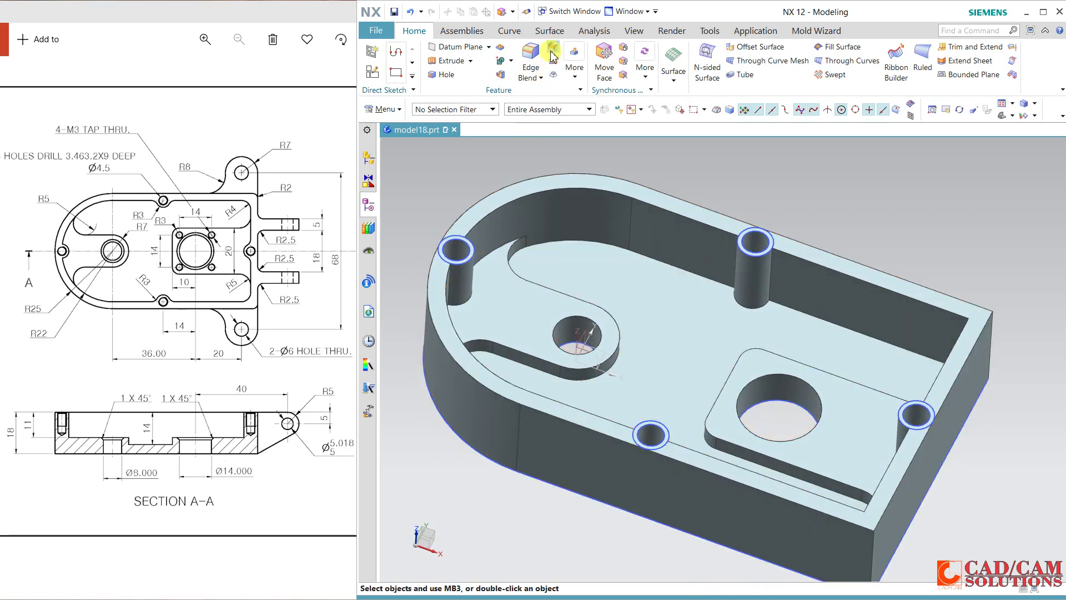
pyautogui.click(576, 315)
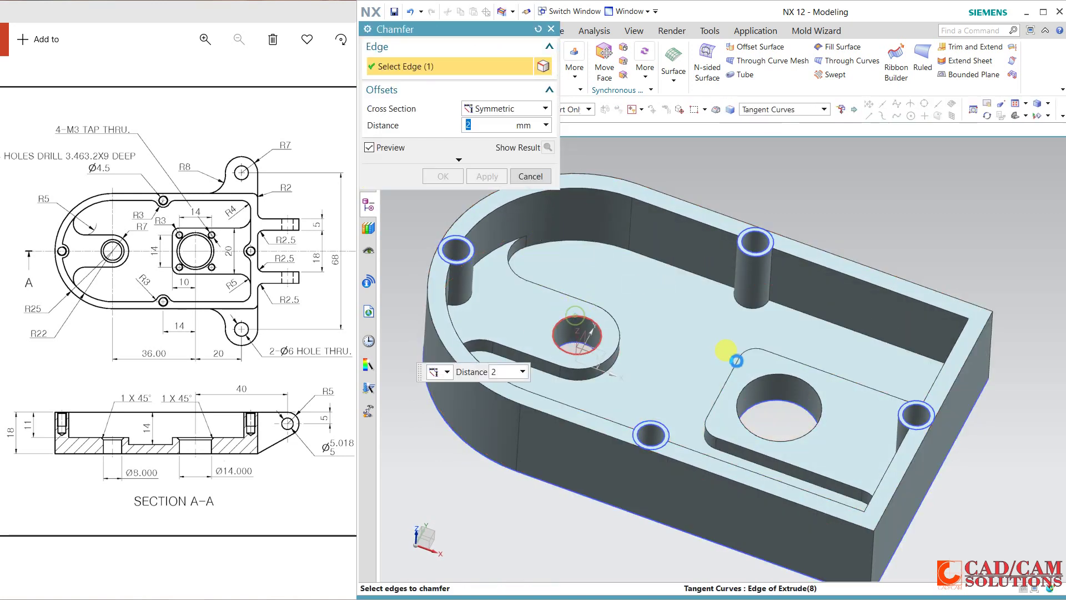
pyautogui.click(762, 377)
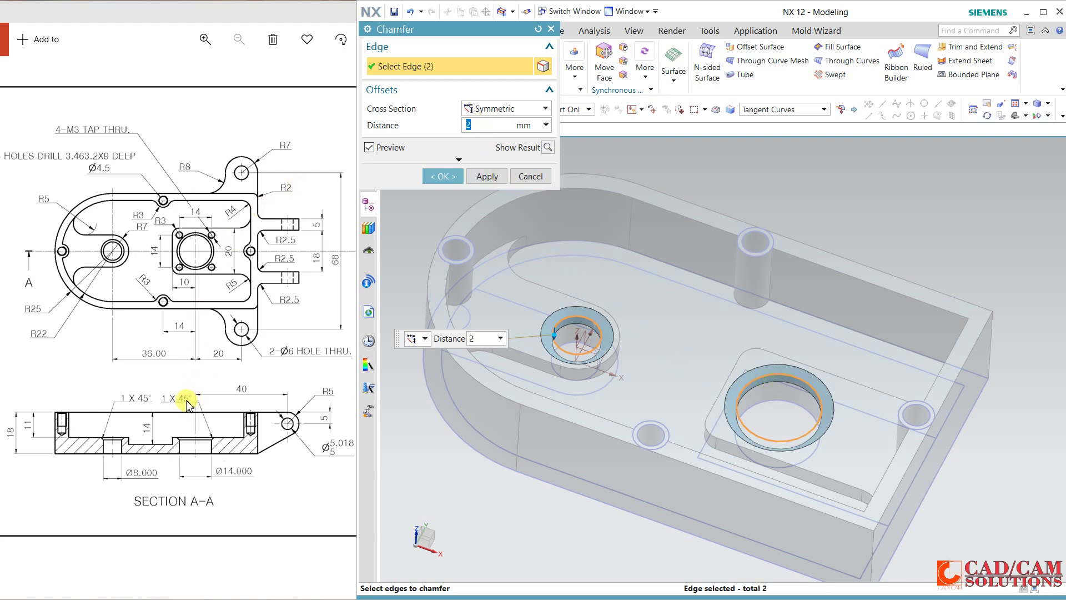
pyautogui.write('1')
pyautogui.press('Return')
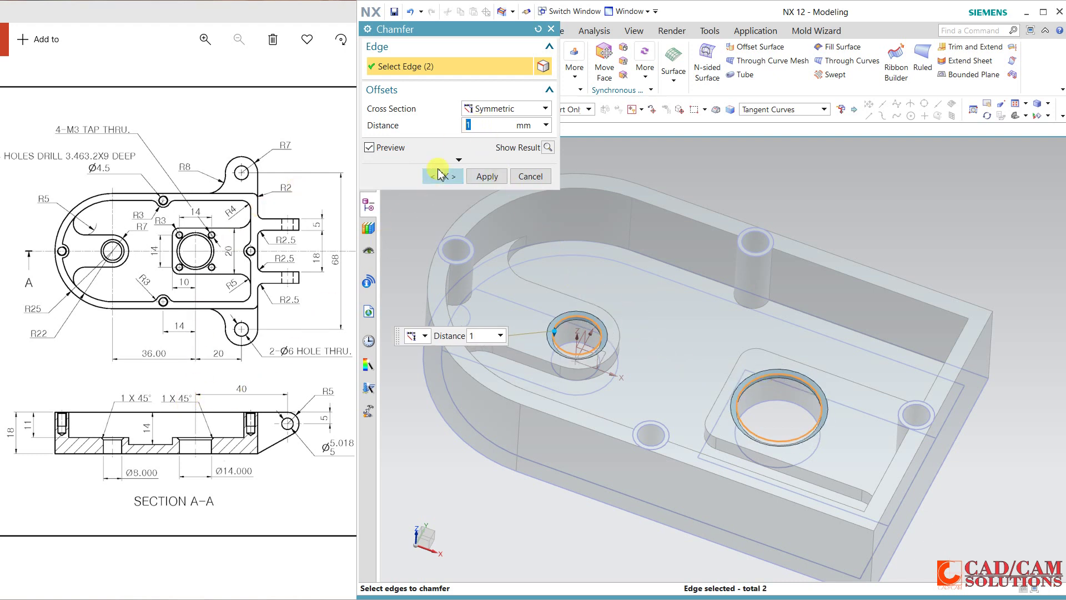
pyautogui.click(475, 119)
pyautogui.click(488, 145)
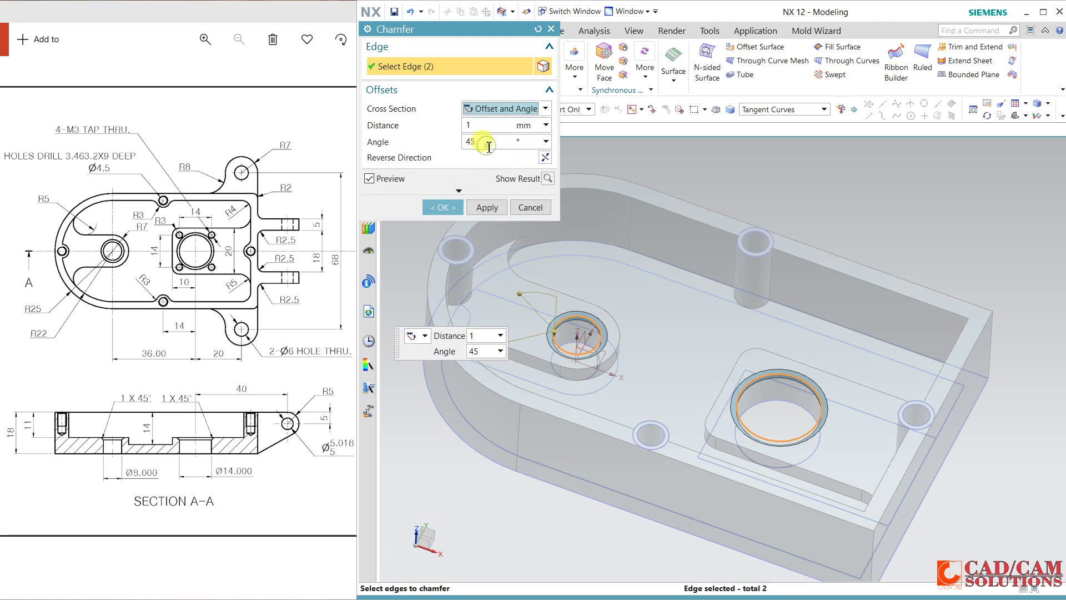
pyautogui.click(444, 208)
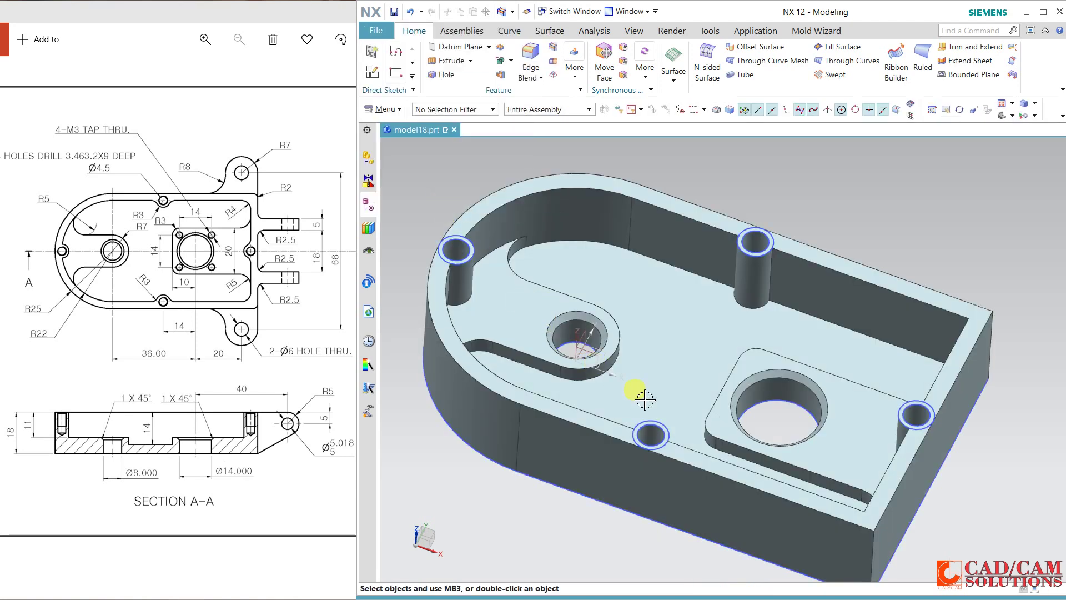
# Blend the eight vertical edges where the four small screw bosses meet the housing walls with a 3 mm radius.
pyautogui.moveTo(642, 398)
pyautogui.mouseDown(button='middle')
pyautogui.moveTo(631, 434)
pyautogui.moveTo(626, 405)
pyautogui.moveTo(631, 433)
pyautogui.mouseUp(button='middle')
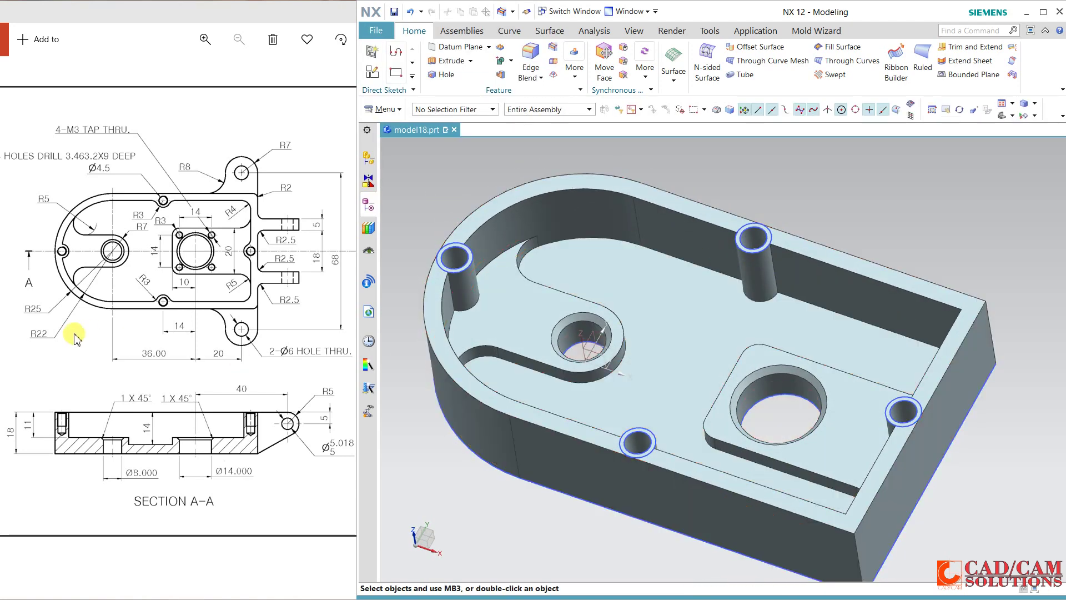
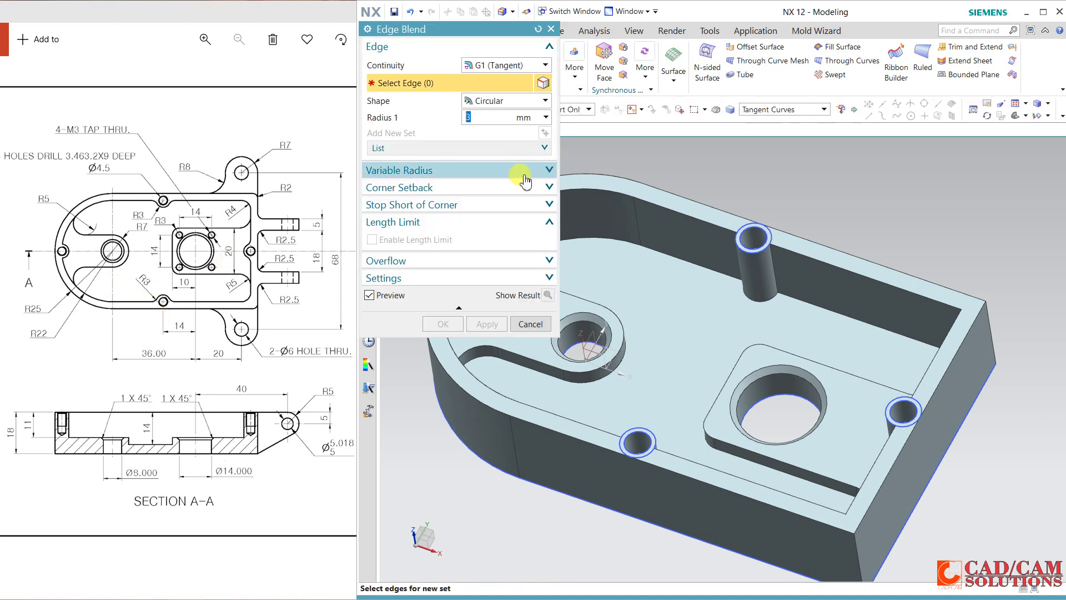
pyautogui.click(783, 273)
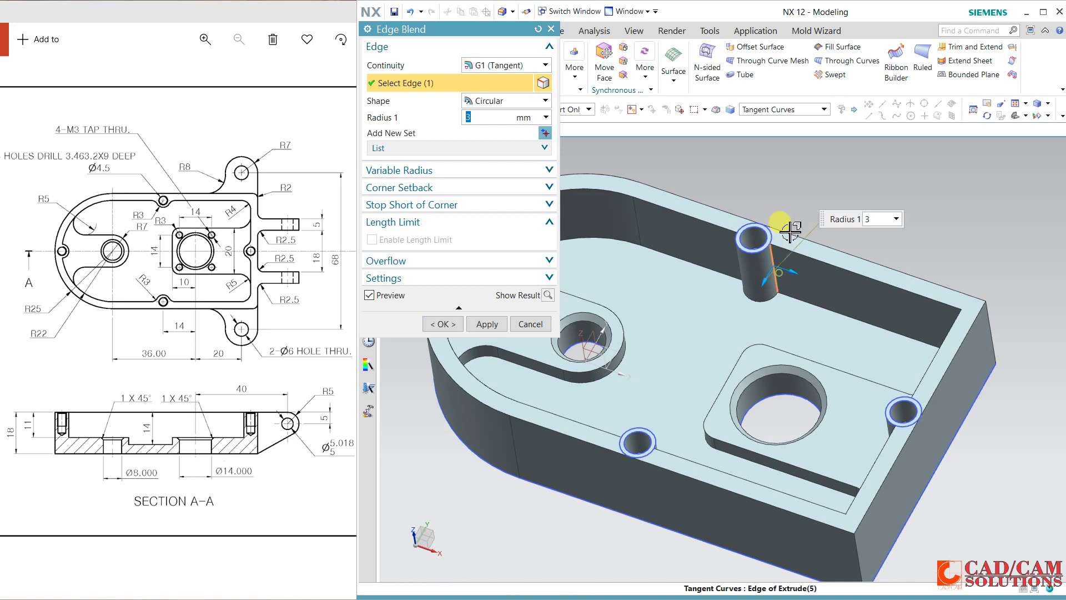
pyautogui.moveTo(785, 228); pyautogui.dragTo(707, 238, button='middle')
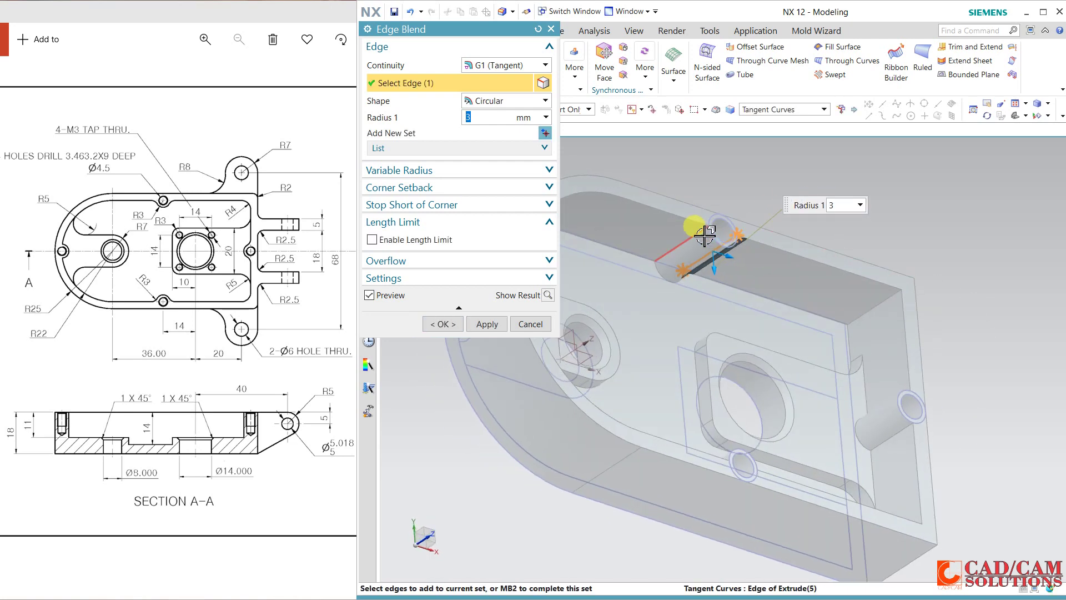
pyautogui.click(705, 236)
pyautogui.click(901, 438)
pyautogui.moveTo(886, 281); pyautogui.dragTo(907, 273, button='middle')
pyautogui.click(898, 240)
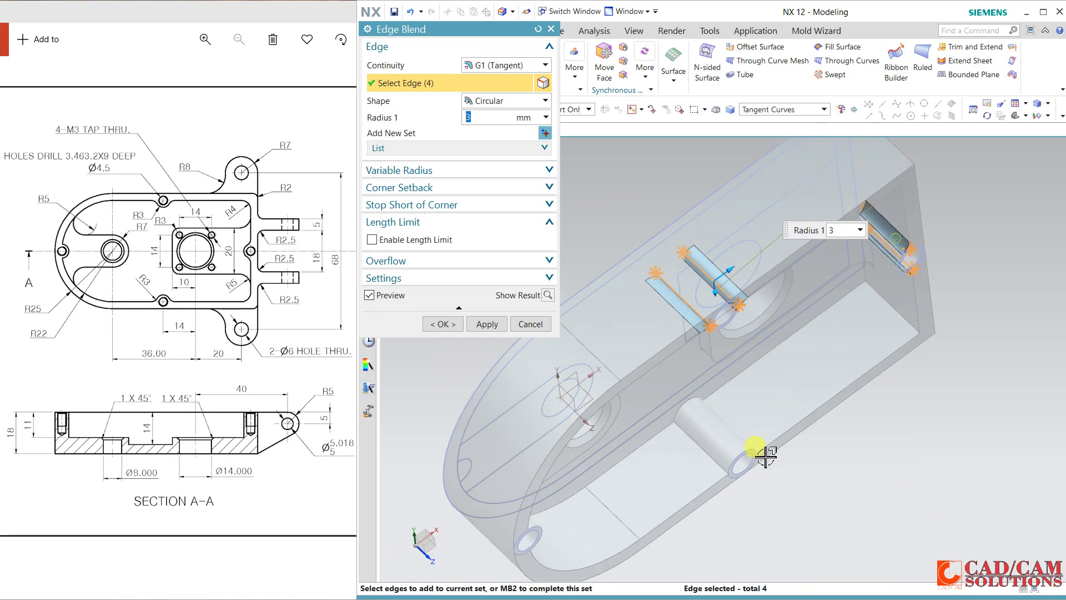
pyautogui.click(719, 461)
pyautogui.moveTo(821, 524); pyautogui.dragTo(774, 448, button='middle')
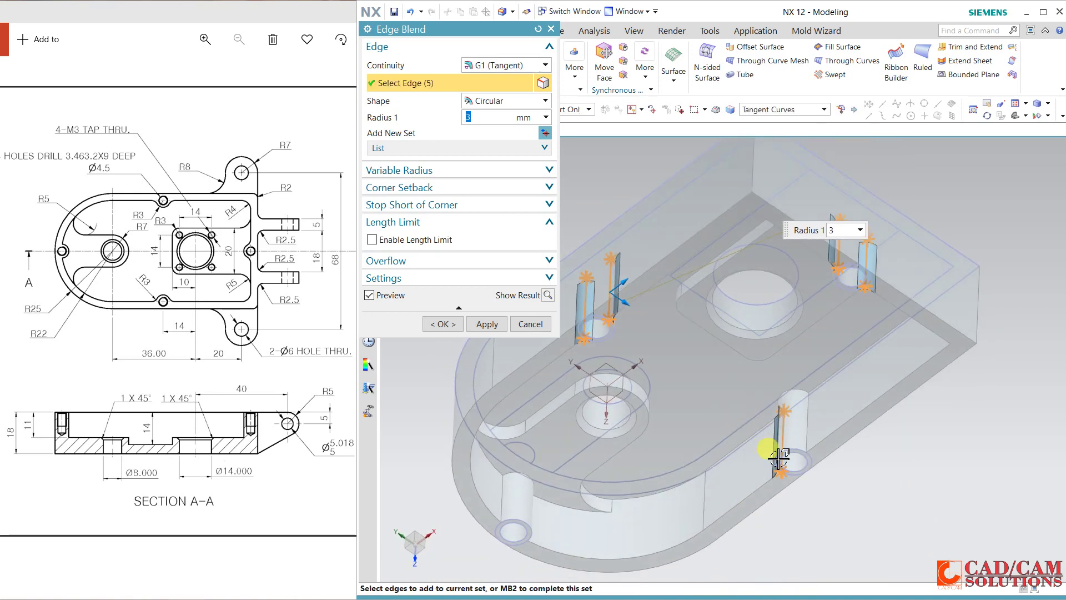
pyautogui.click(806, 428)
pyautogui.click(507, 494)
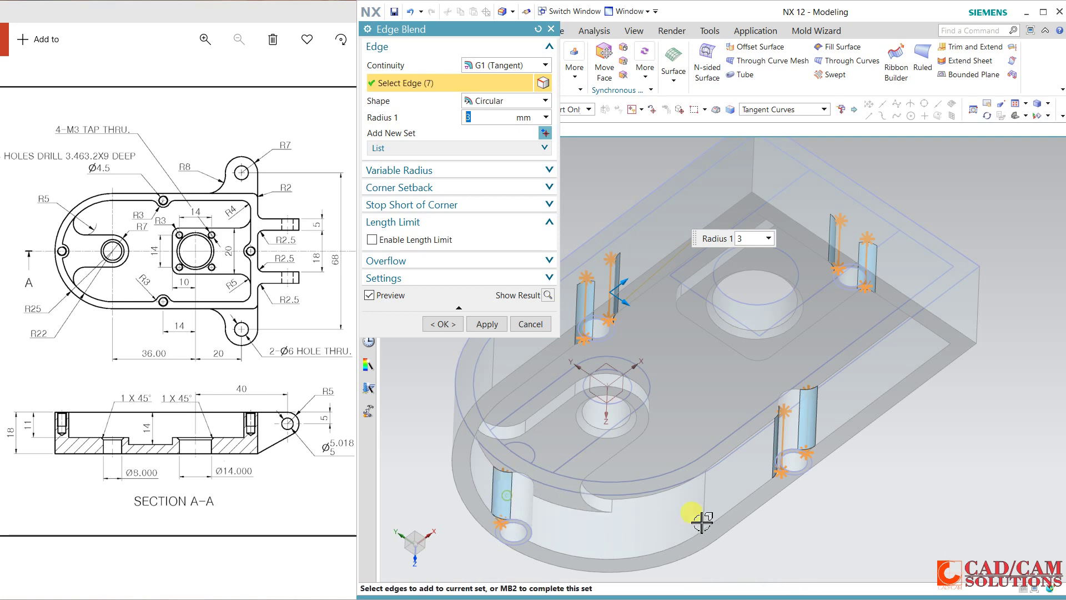
pyautogui.moveTo(734, 522); pyautogui.dragTo(706, 486, button='middle')
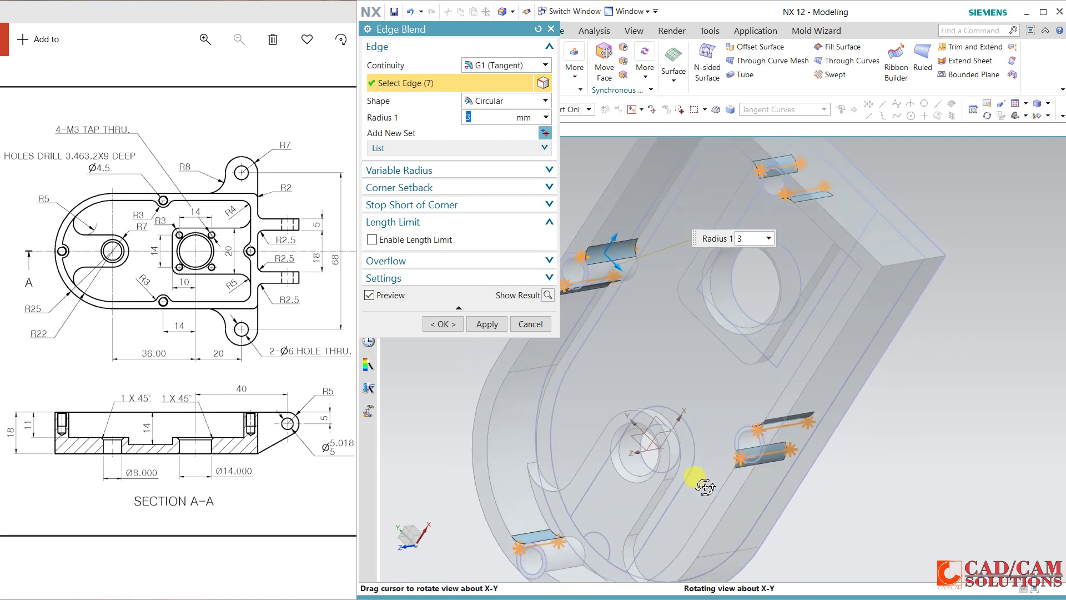
pyautogui.click(569, 568)
pyautogui.click(485, 324)
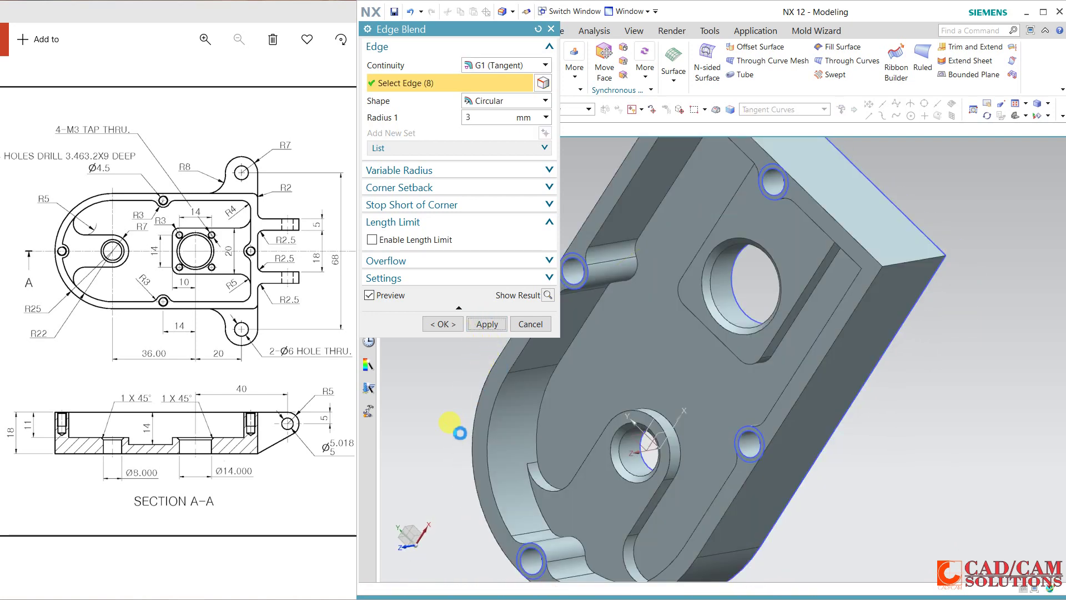
pyautogui.moveTo(460, 433); pyautogui.dragTo(523, 387, button='middle')
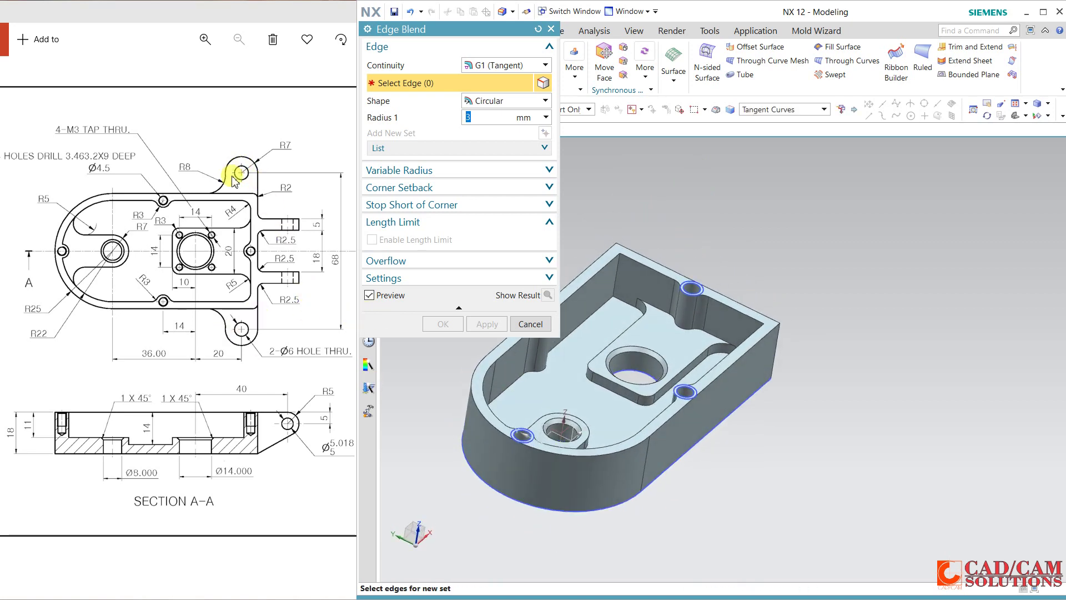
pyautogui.click(527, 324)
# Create a sketch on the datum XY plane at the rounded boss hole, with its horizontal reference along the housing's length.
pyautogui.click(370, 73)
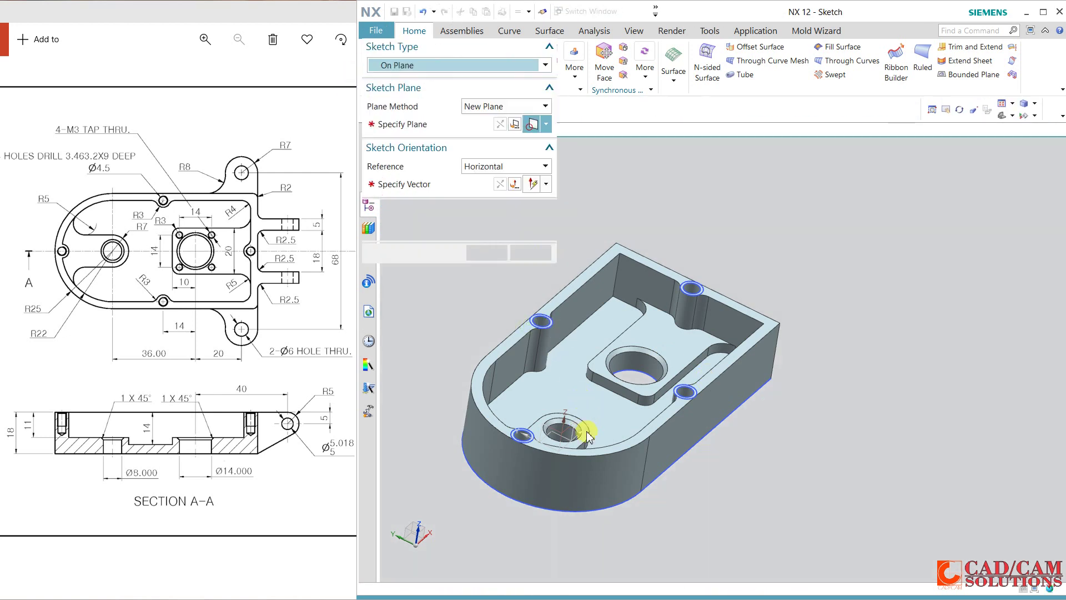
pyautogui.click(562, 438)
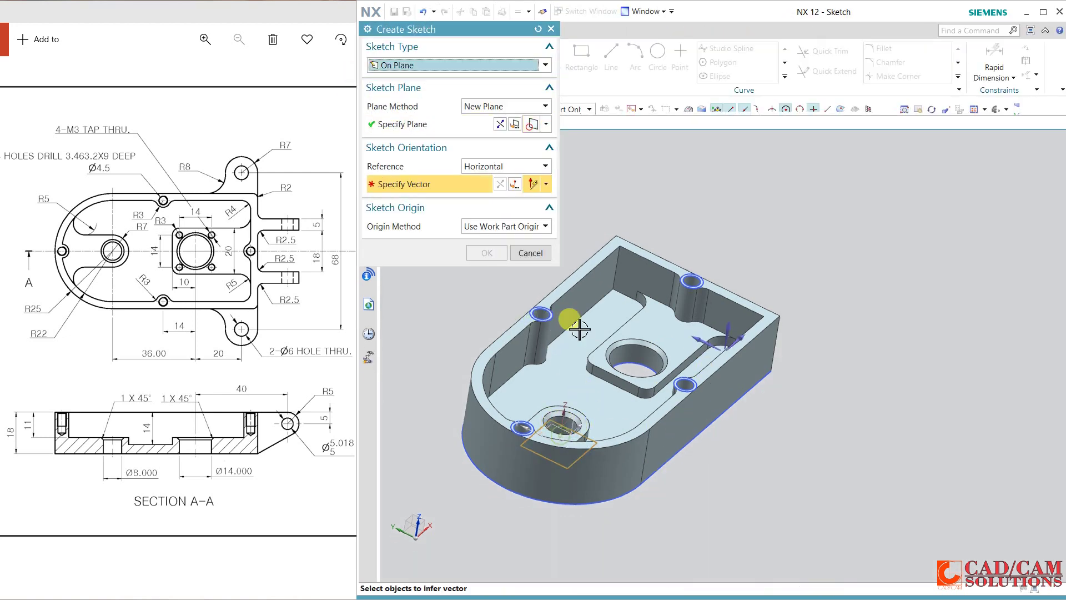
pyautogui.click(747, 344)
pyautogui.middleClick(736, 238)
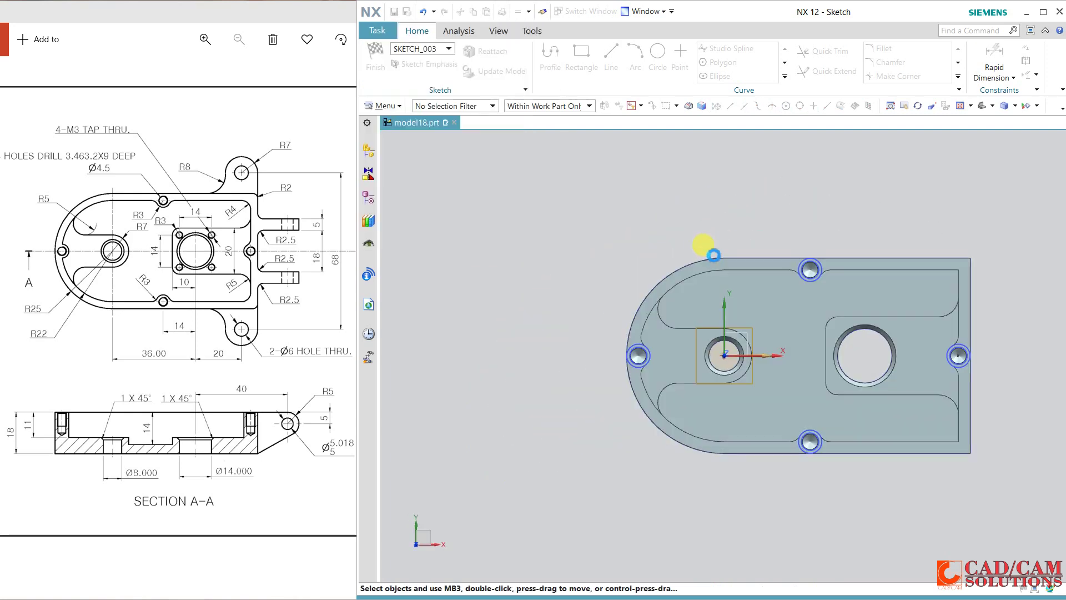
# Sketch a rectangle about 15 mm wide and 20 mm high outward from the housing's upper flat-end corner.
pyautogui.keyDown('shift'); pyautogui.moveTo(596, 249); pyautogui.dragTo(511, 245, button='middle'); pyautogui.keyUp('shift')
pyautogui.click(581, 59)
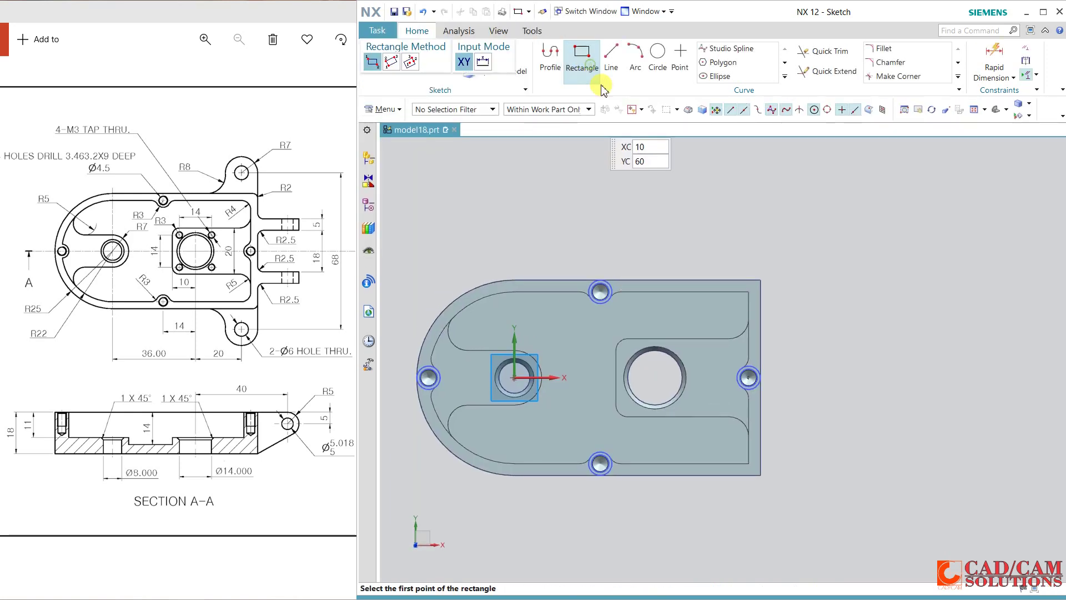
pyautogui.click(760, 278)
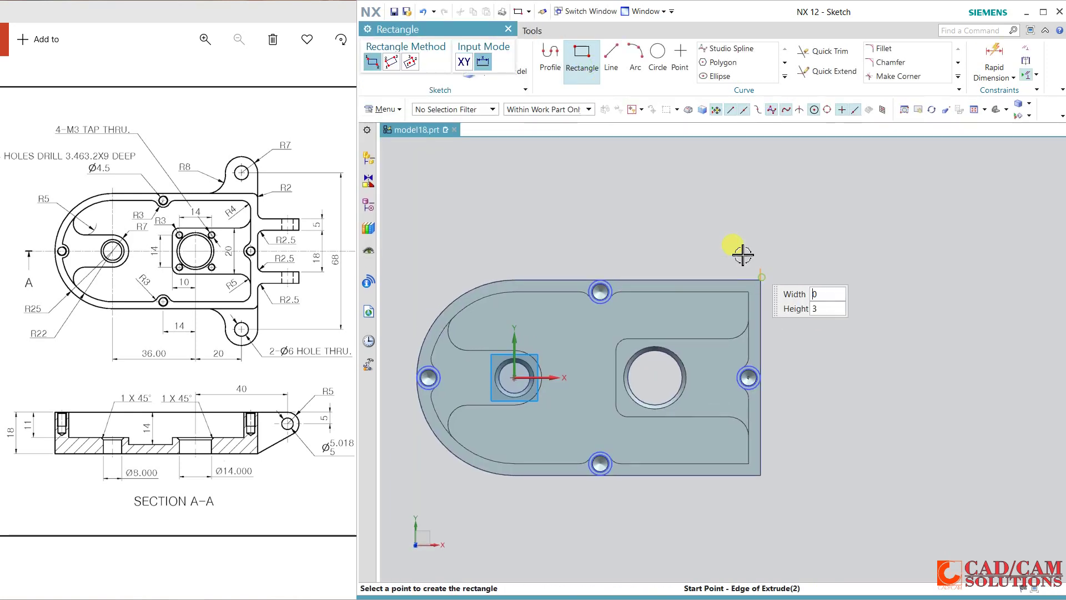
pyautogui.click(702, 202)
pyautogui.middleClick(757, 164)
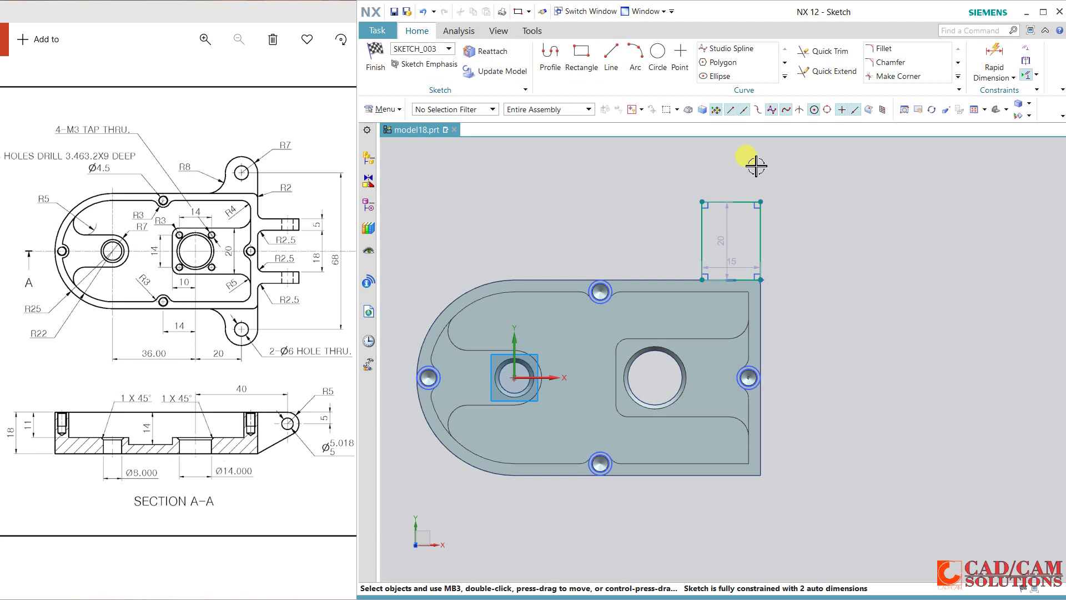
# Set the rectangle's width to 14 mm.
pyautogui.doubleClick(749, 263)
pyautogui.write('14')
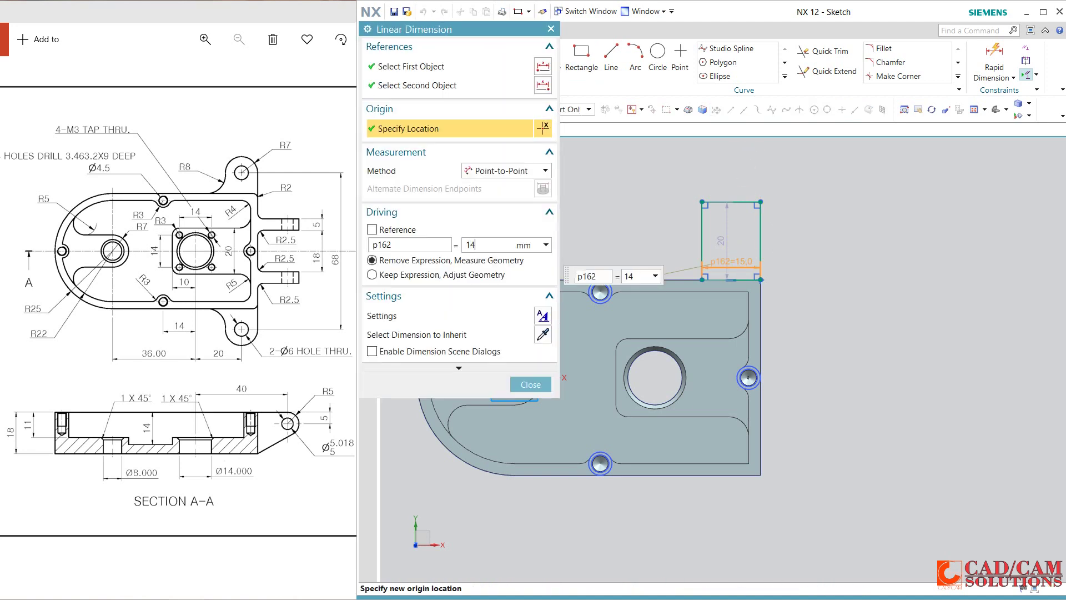
pyautogui.press('Return')
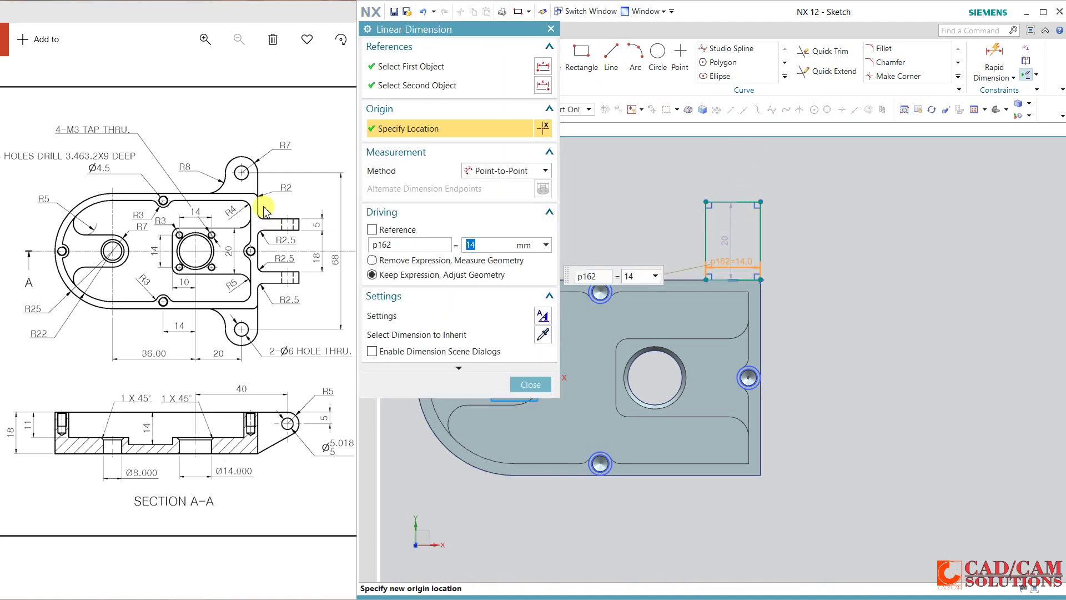
pyautogui.click(525, 385)
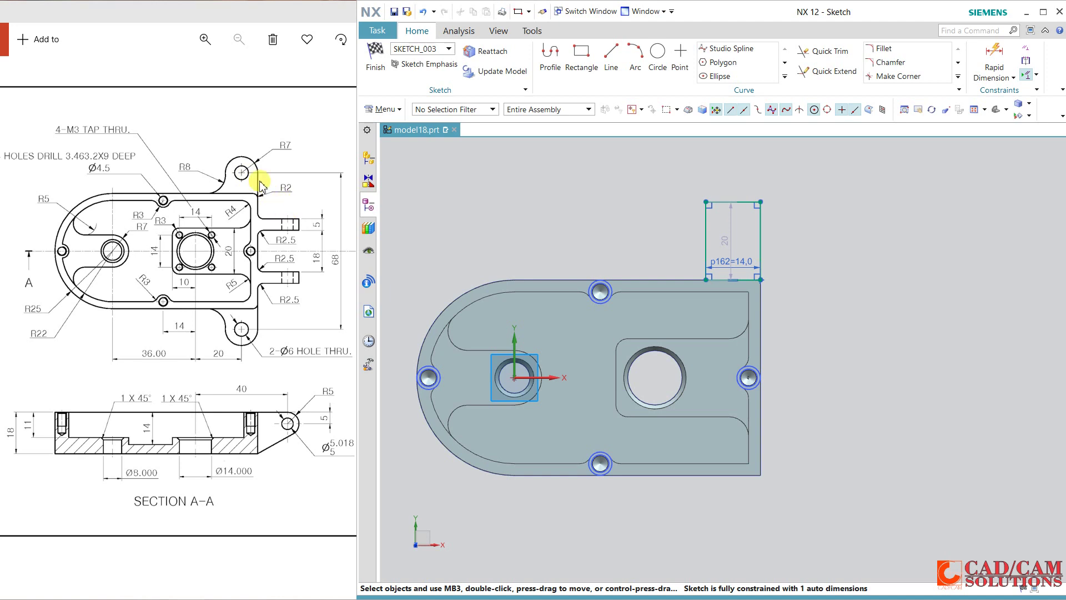
# Draw a circle centred on the midpoint of the rectangle's outer short edge and passing through its corner.
pyautogui.click(657, 53)
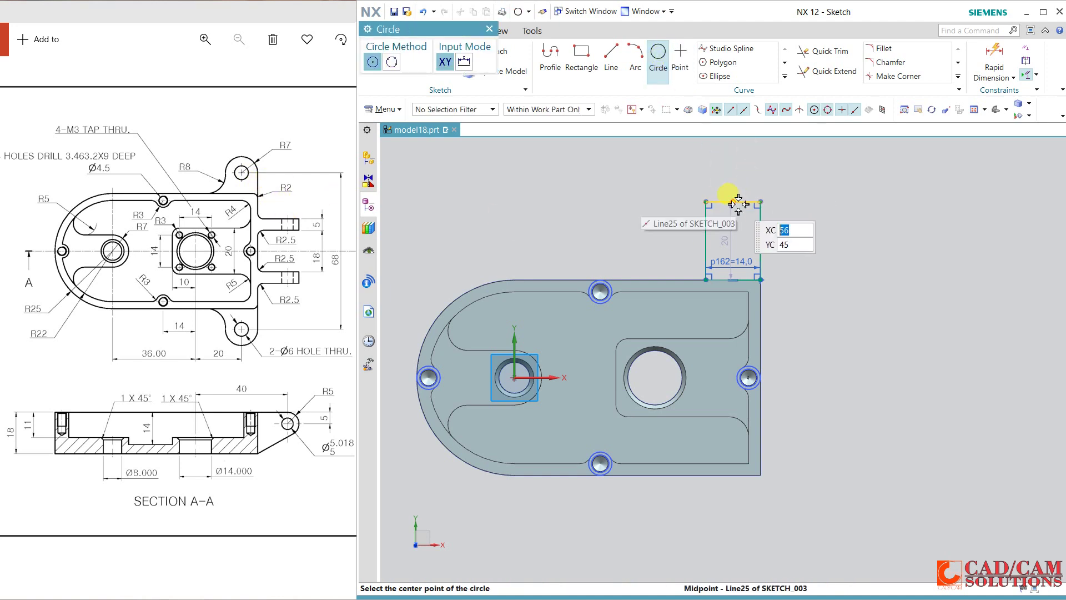
pyautogui.click(733, 201)
pyautogui.click(761, 203)
pyautogui.press('Escape')
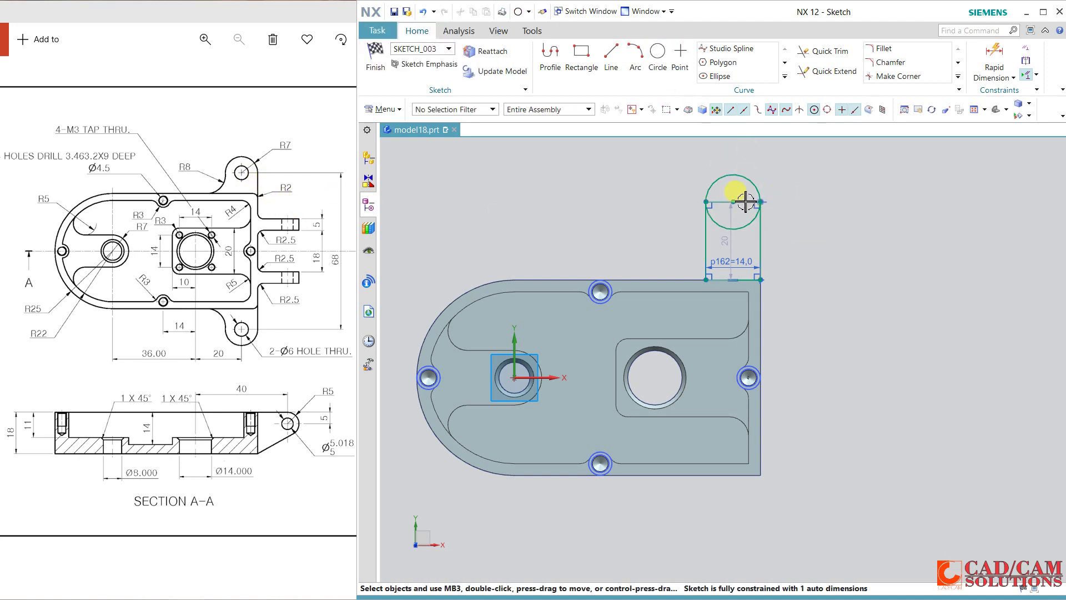
# Convert the rectangle's outer short edge to a reference line and trim the half of the circle inside the rectangle.
pyautogui.scroll(3, 754, 203)
pyautogui.click(754, 205)
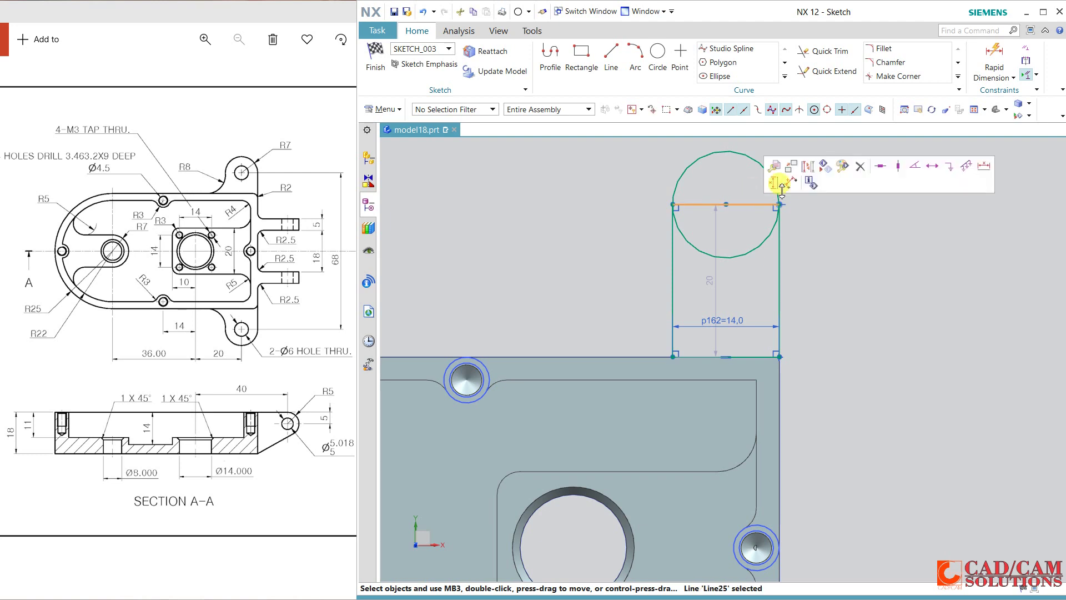
pyautogui.click(810, 176)
pyautogui.scroll(-3, 818, 271)
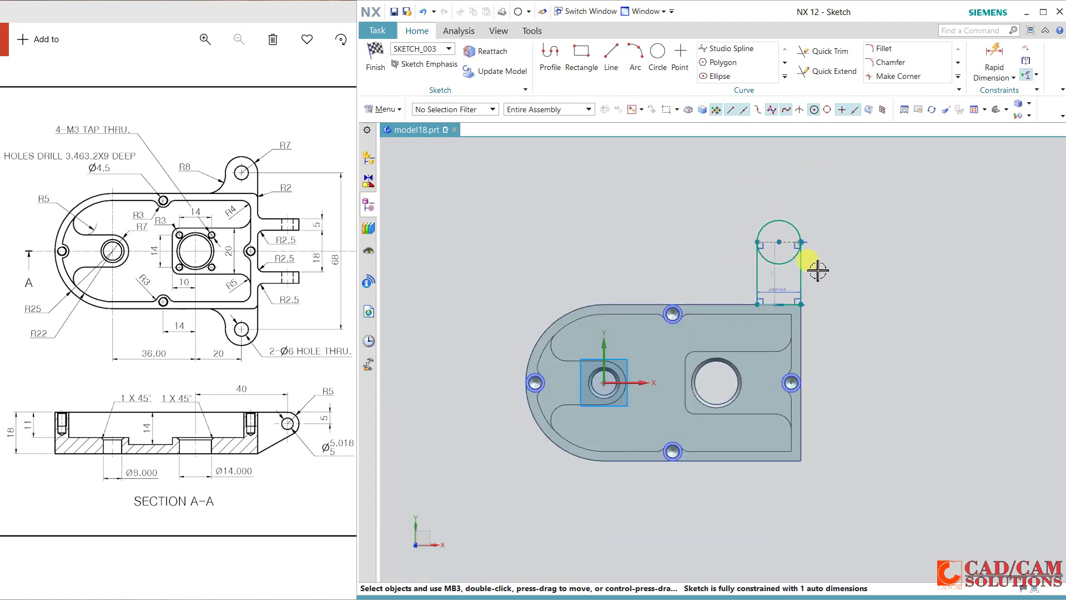
pyautogui.scroll(1, 818, 271)
pyautogui.click(826, 51)
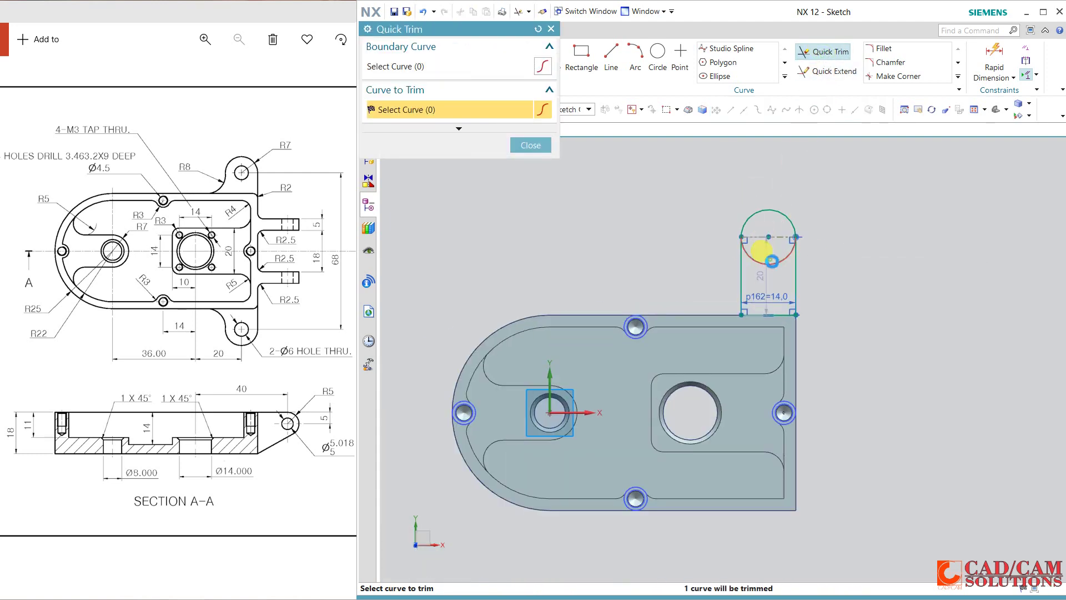
pyautogui.press('Escape')
# Draw a circle concentric with the lug's rounded end and set its diameter to 6 mm.
pyautogui.click(658, 53)
pyautogui.scroll(3, 756, 239)
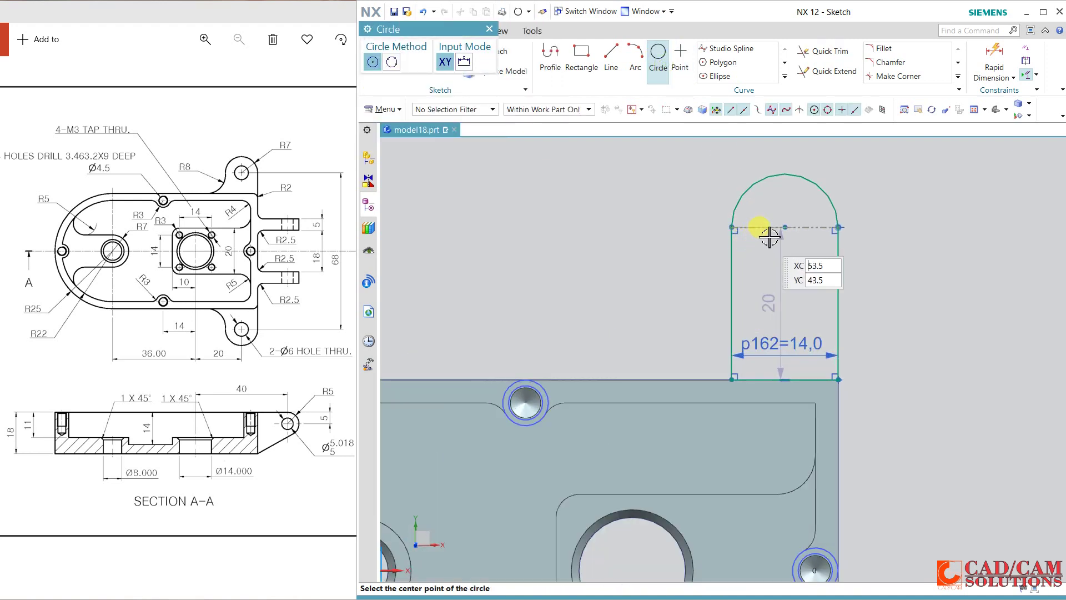
pyautogui.click(786, 227)
pyautogui.click(787, 200)
pyautogui.press('Escape')
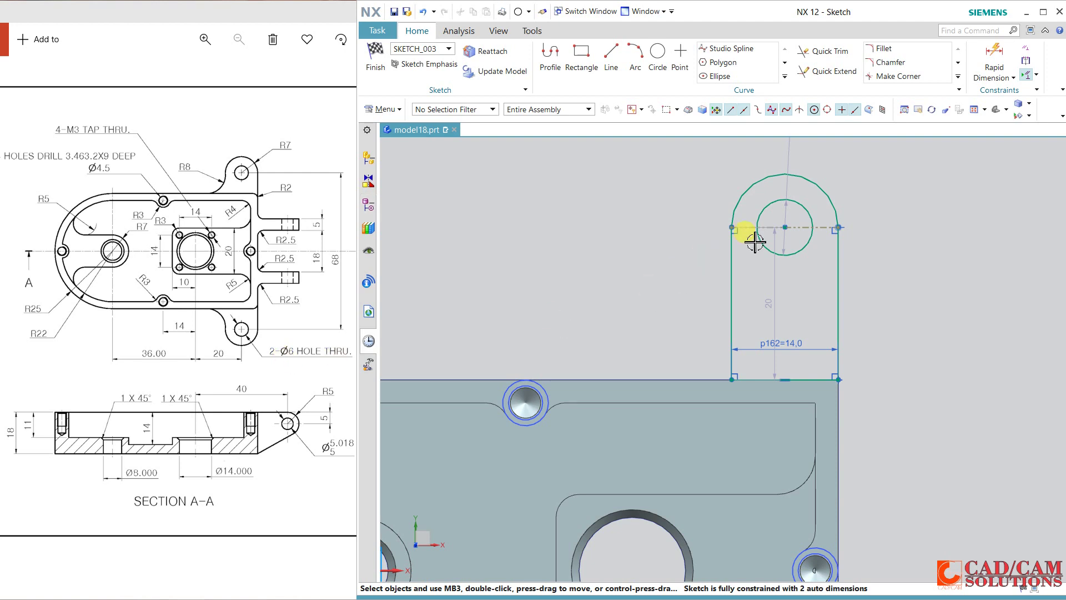
pyautogui.scroll(-2, 756, 243)
pyautogui.click(782, 170)
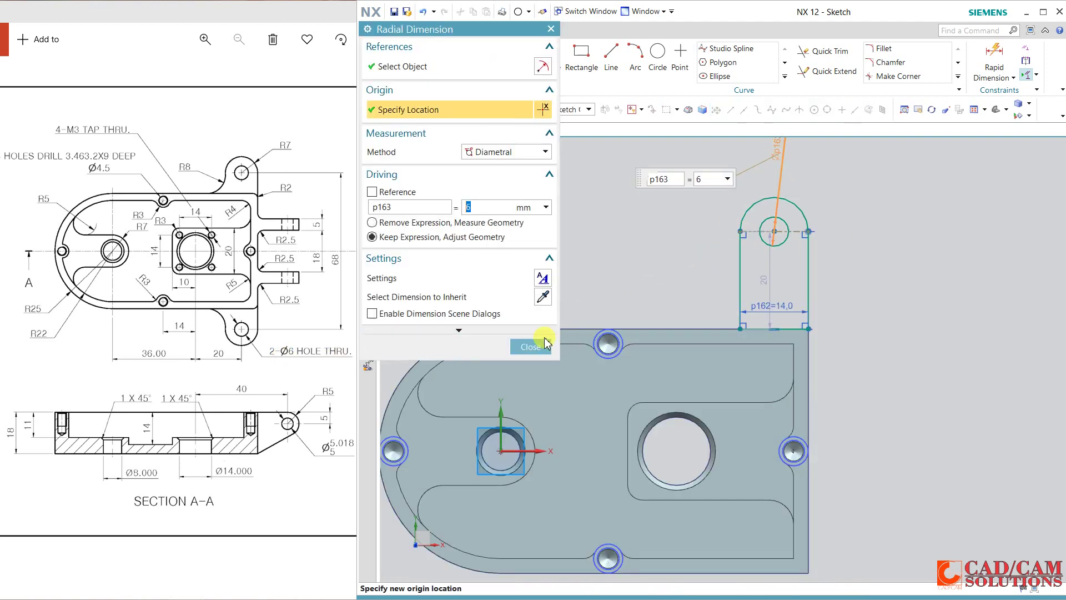
pyautogui.click(530, 347)
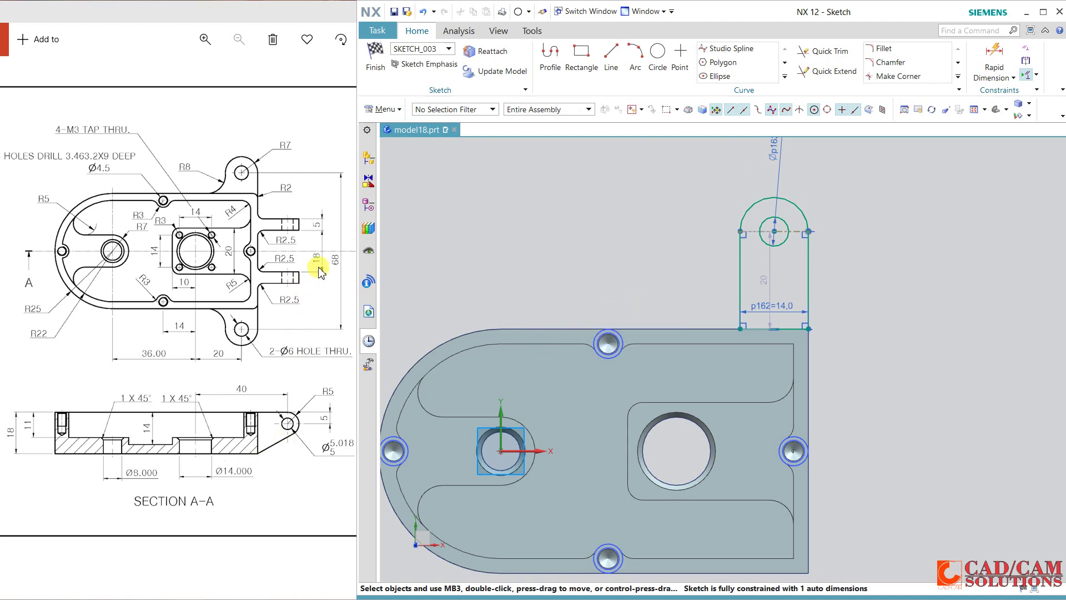
pyautogui.click(994, 55)
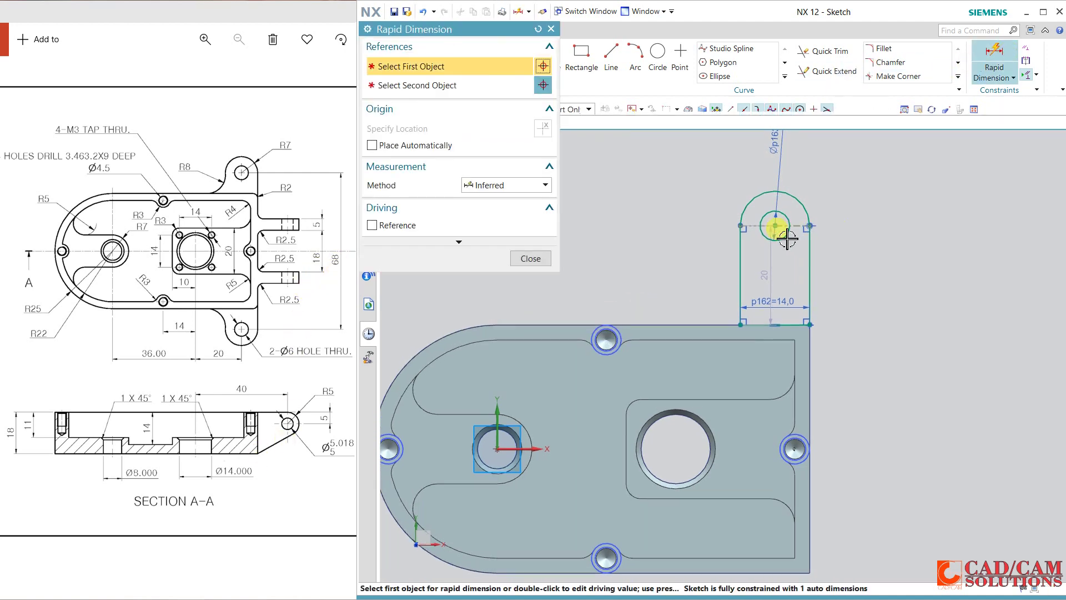
pyautogui.click(780, 228)
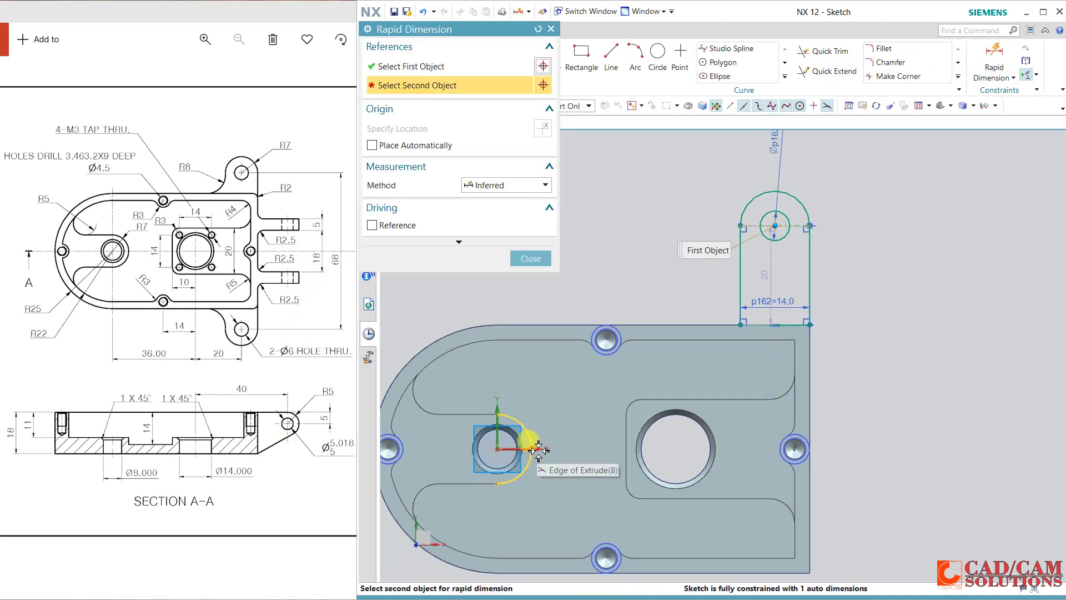
pyautogui.click(507, 427)
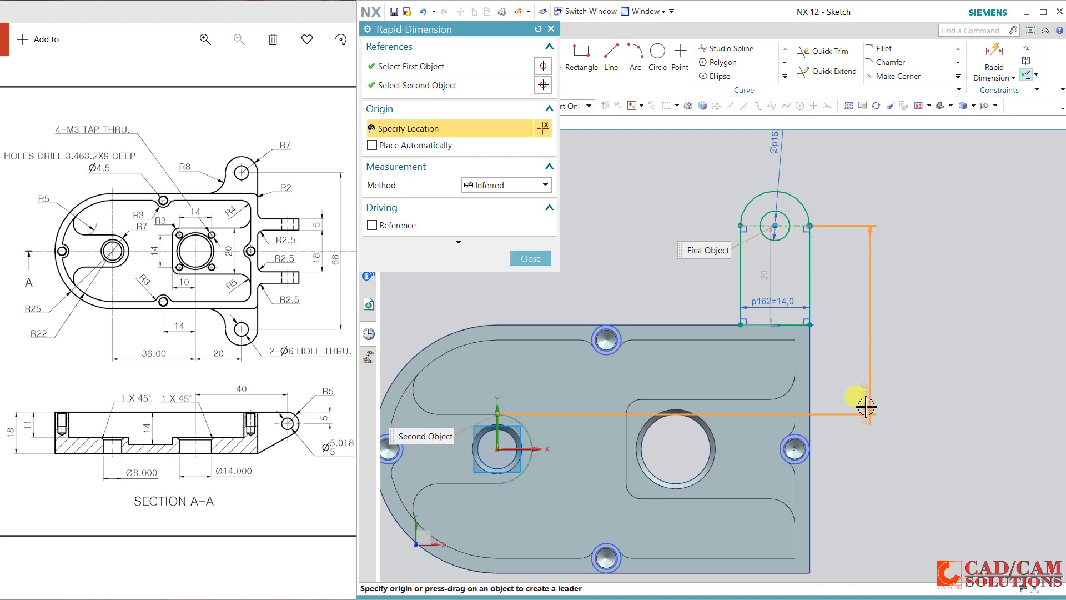
pyautogui.click(531, 258)
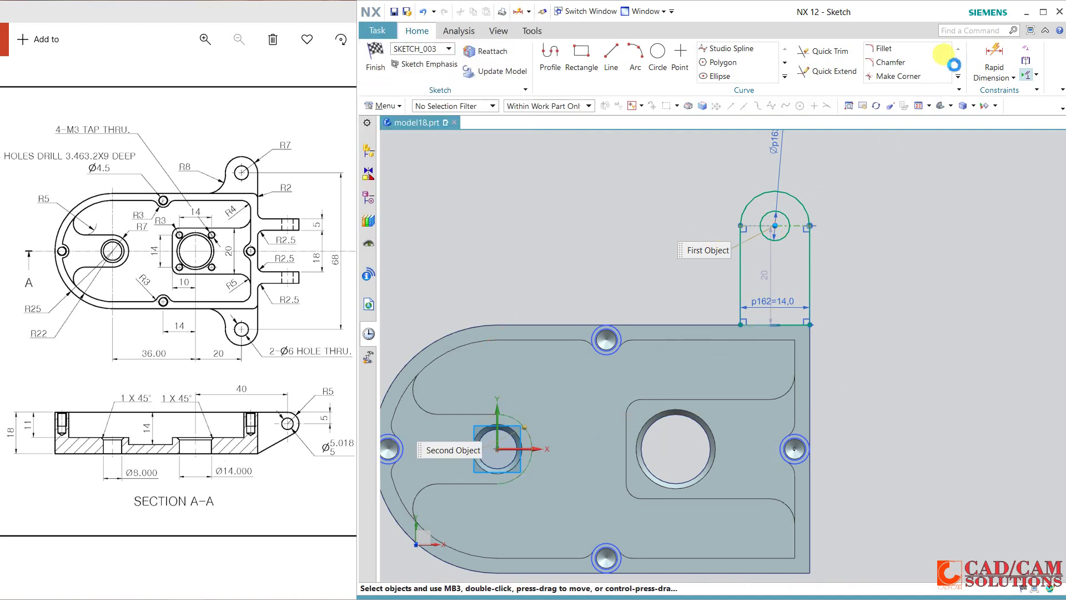
# Dimension the lug's hole centre from the housing's lengthwise centreline at 34 mm and finish the sketch.
pyautogui.click(994, 63)
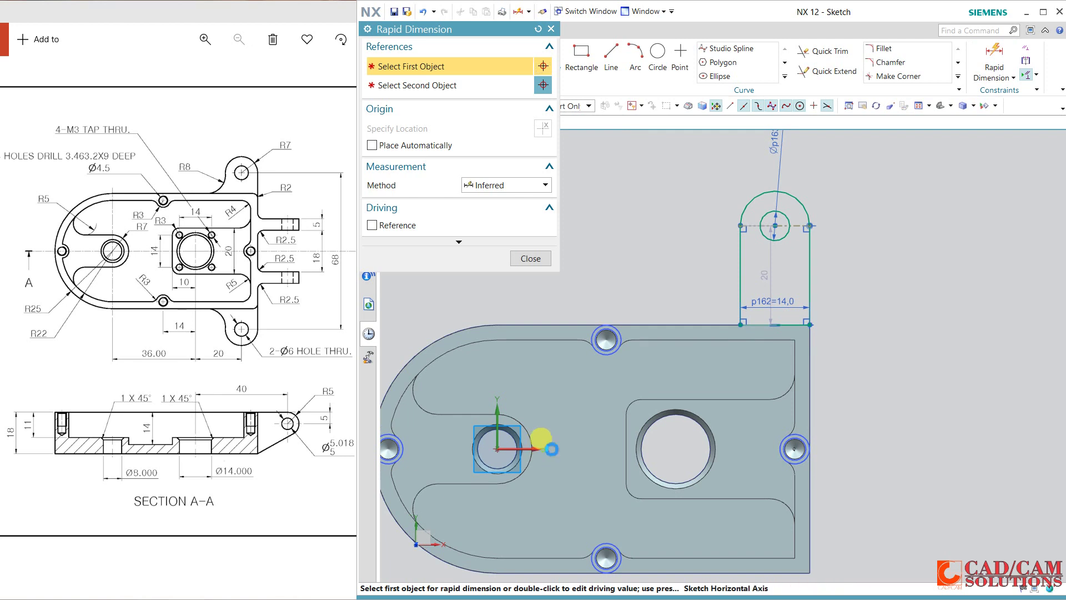
pyautogui.click(639, 451)
pyautogui.click(781, 227)
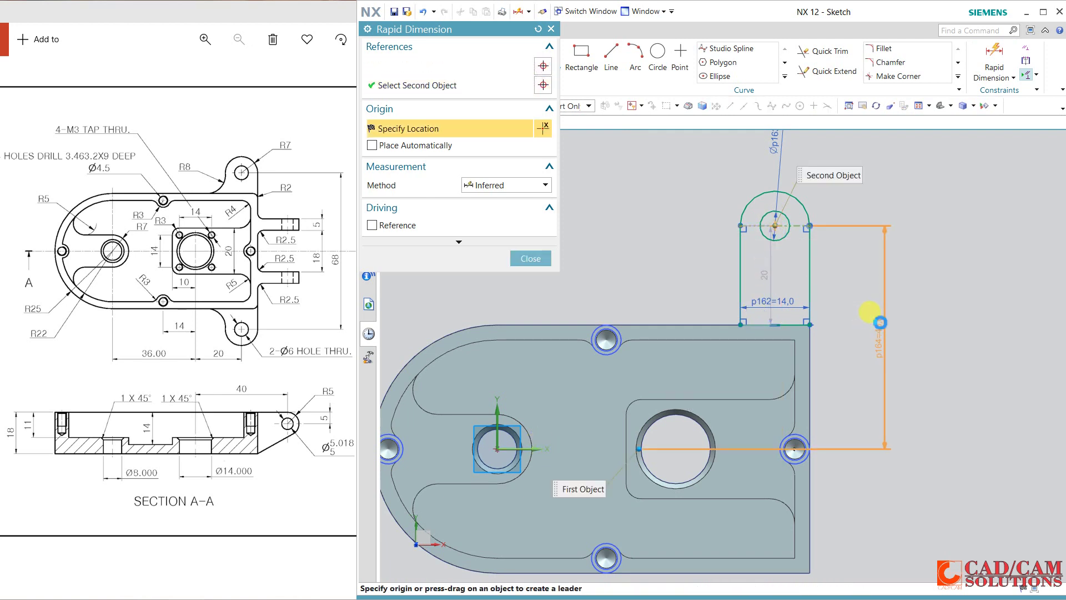
pyautogui.click(857, 281)
pyautogui.write('3')
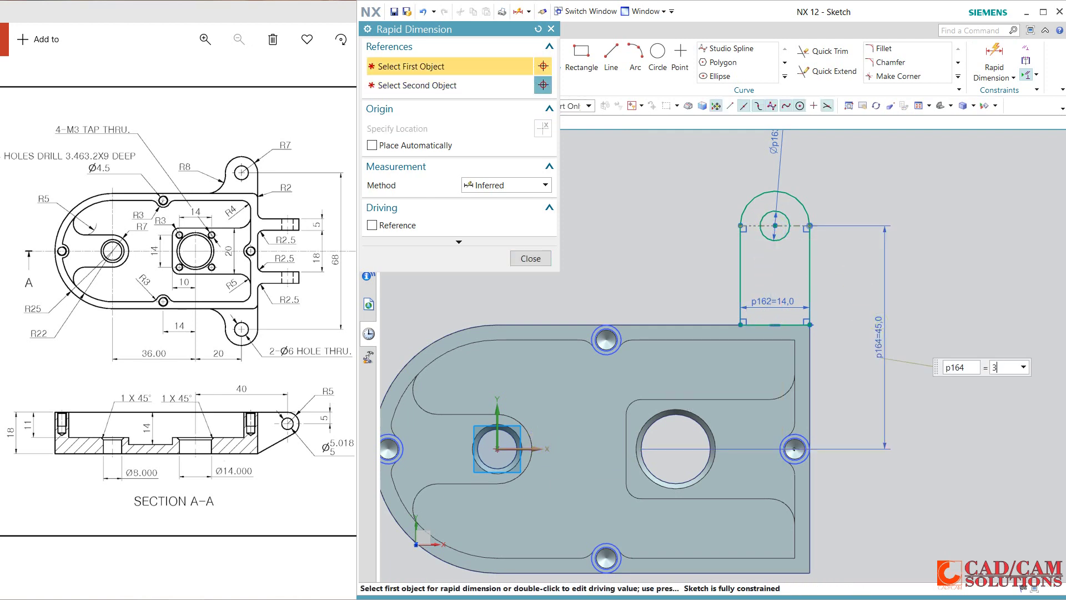
pyautogui.write('4')
pyautogui.press('Return')
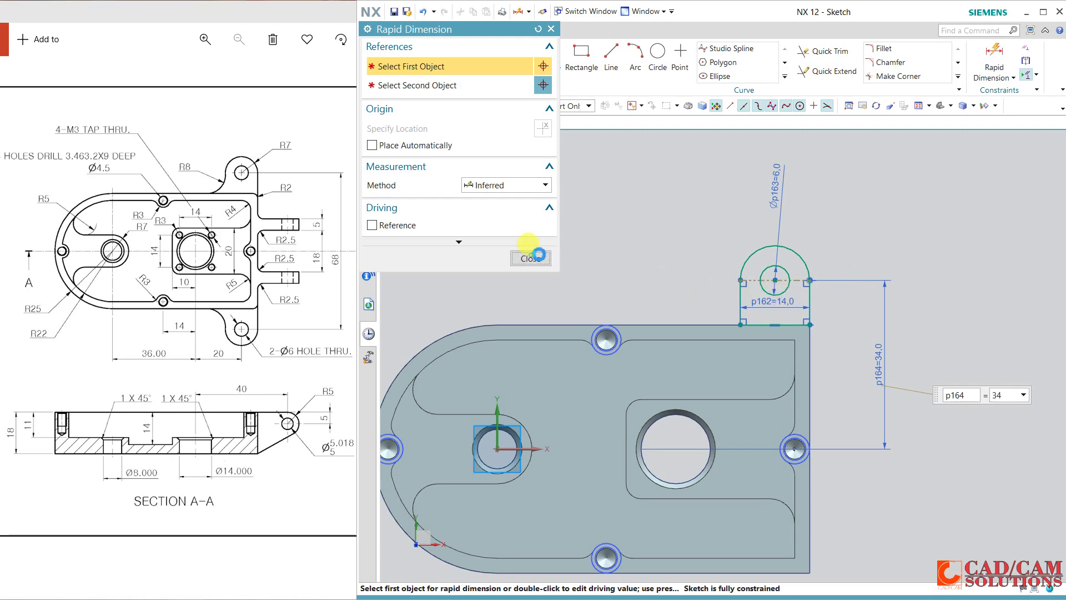
pyautogui.click(533, 257)
pyautogui.hotkey('ctrl', 'q')
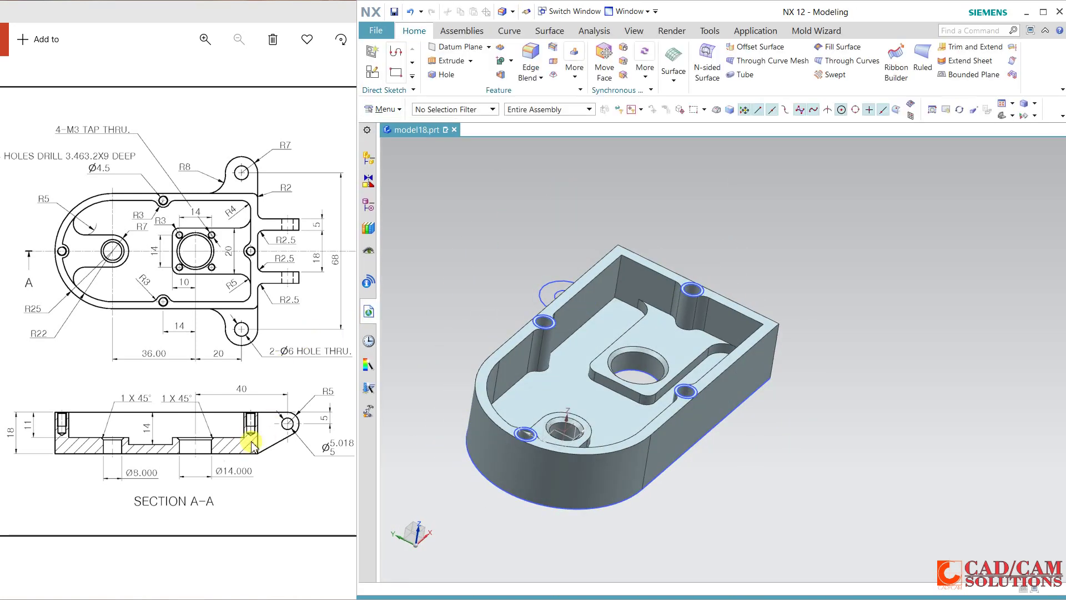
# Extrude the lug profile with its hole 6 mm from the base and unite it with the housing.
pyautogui.click(283, 421)
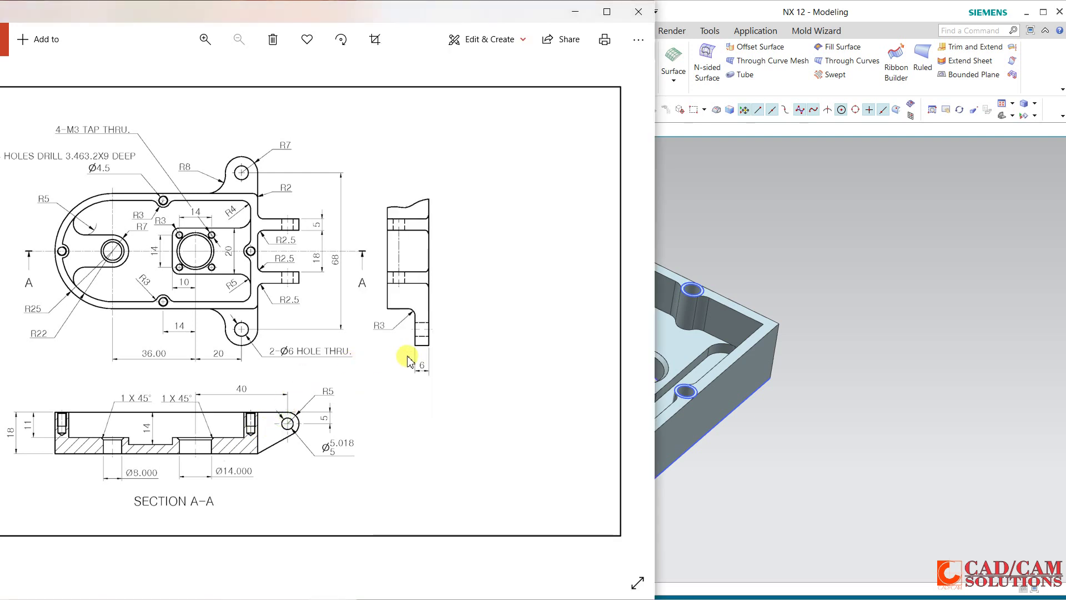
pyautogui.click(829, 233)
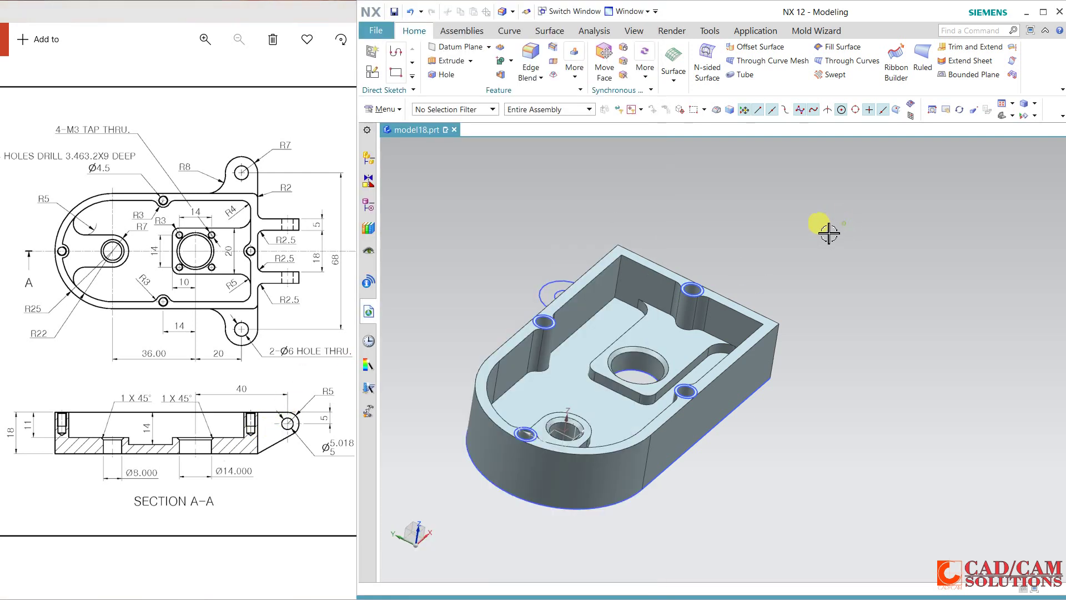
pyautogui.click(451, 63)
pyautogui.moveTo(639, 233); pyautogui.dragTo(871, 314, button='middle')
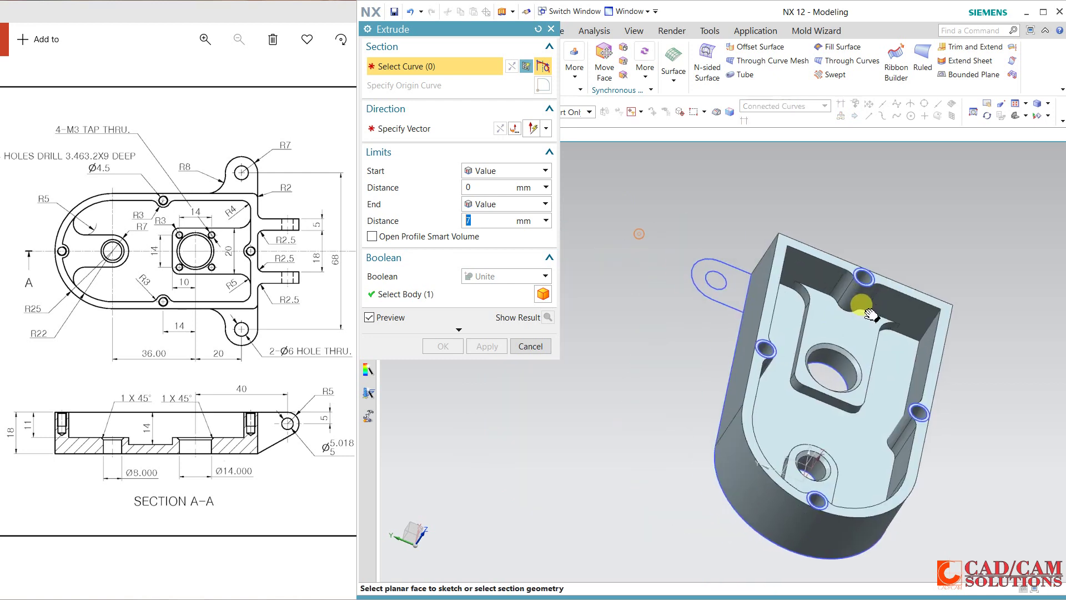
pyautogui.scroll(2, 737, 276)
pyautogui.click(723, 272)
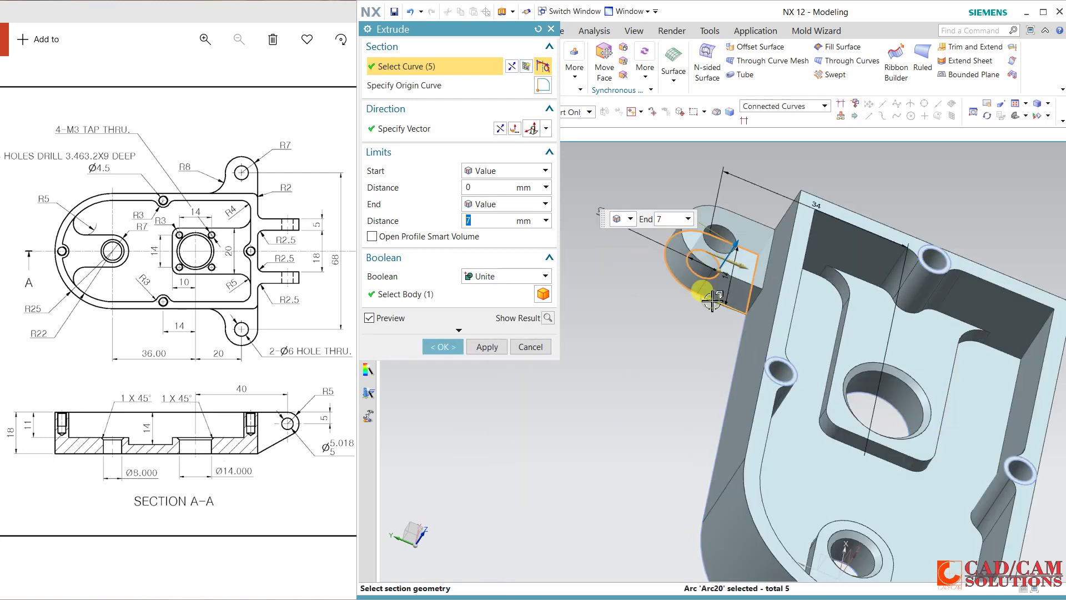
pyautogui.write('6')
pyautogui.press('Return')
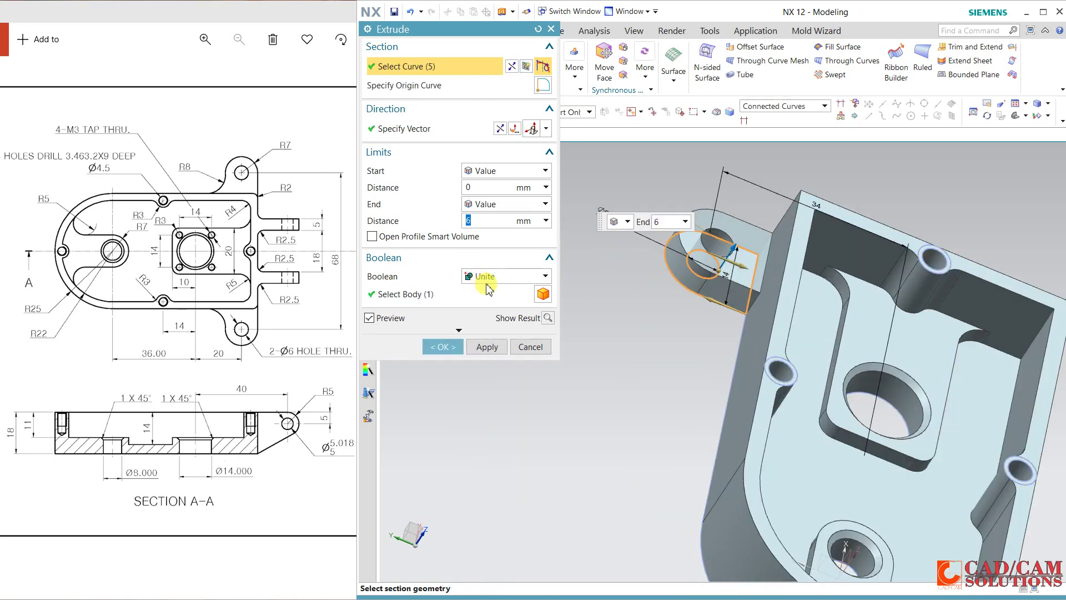
pyautogui.click(487, 347)
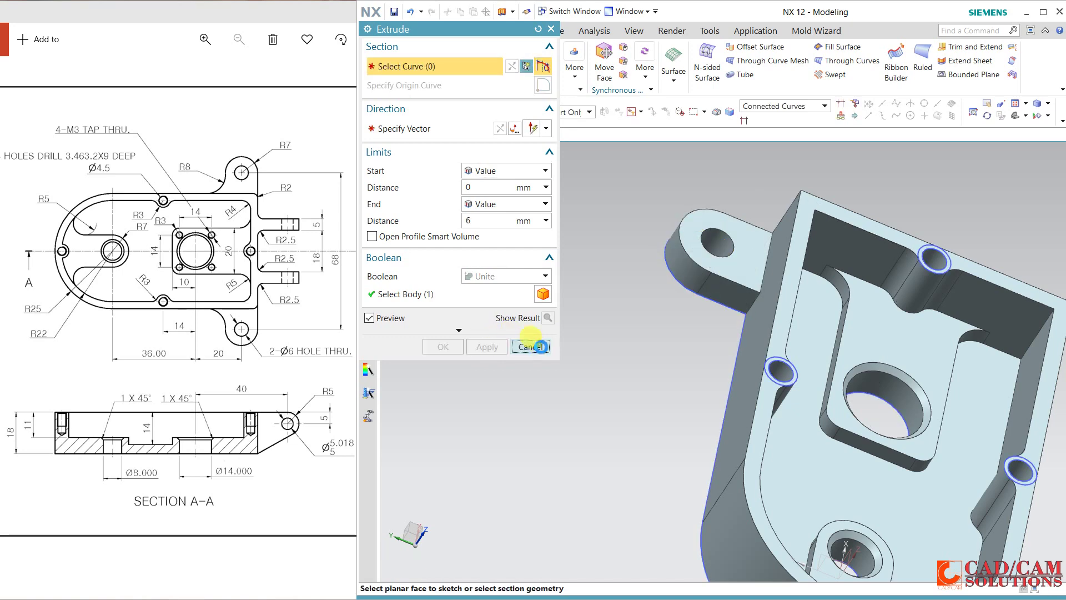
pyautogui.click(531, 347)
# Blend the edge where the lug meets the housing's side wall with an 8 mm radius.
pyautogui.click(531, 64)
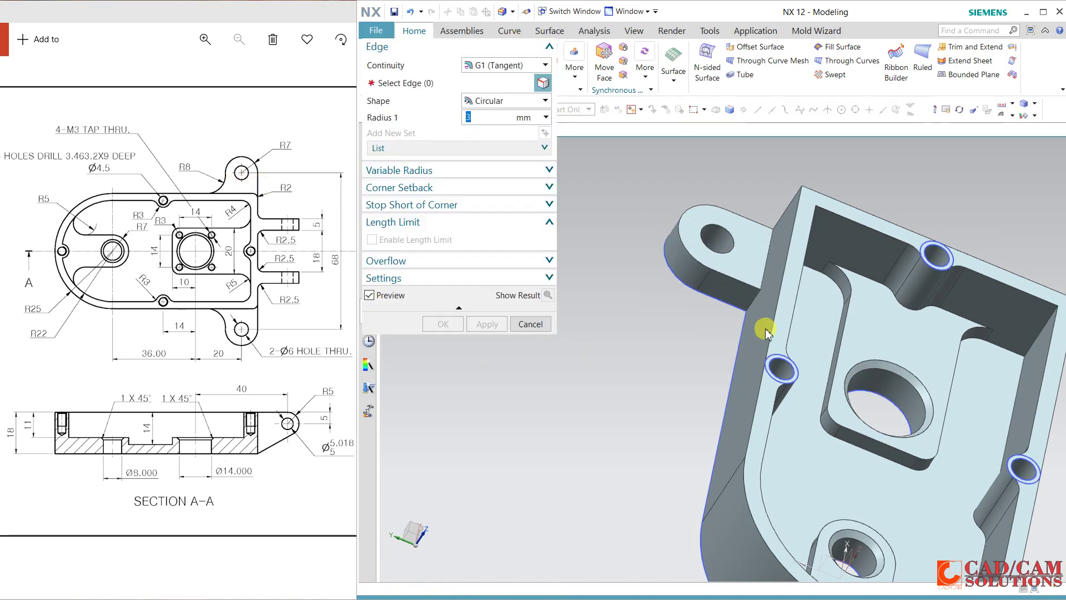
pyautogui.click(744, 300)
pyautogui.write('8')
pyautogui.press('Return')
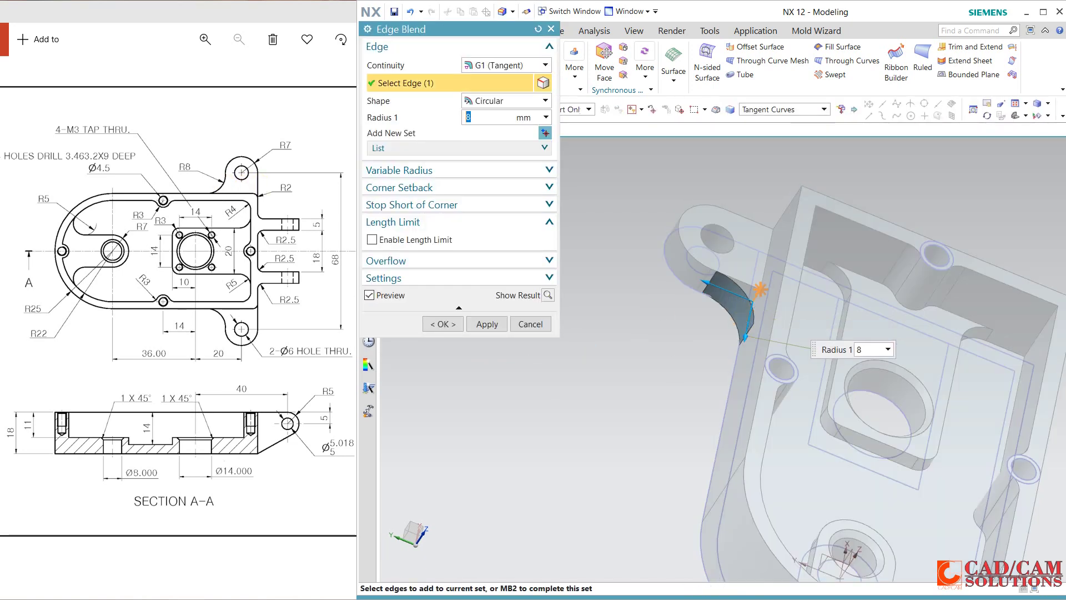
pyautogui.click(439, 325)
# Mirror the lug and its edge blend about the housing's lengthwise mid-plane datum.
pyautogui.moveTo(543, 345); pyautogui.dragTo(553, 375, button='middle')
pyautogui.click(574, 68)
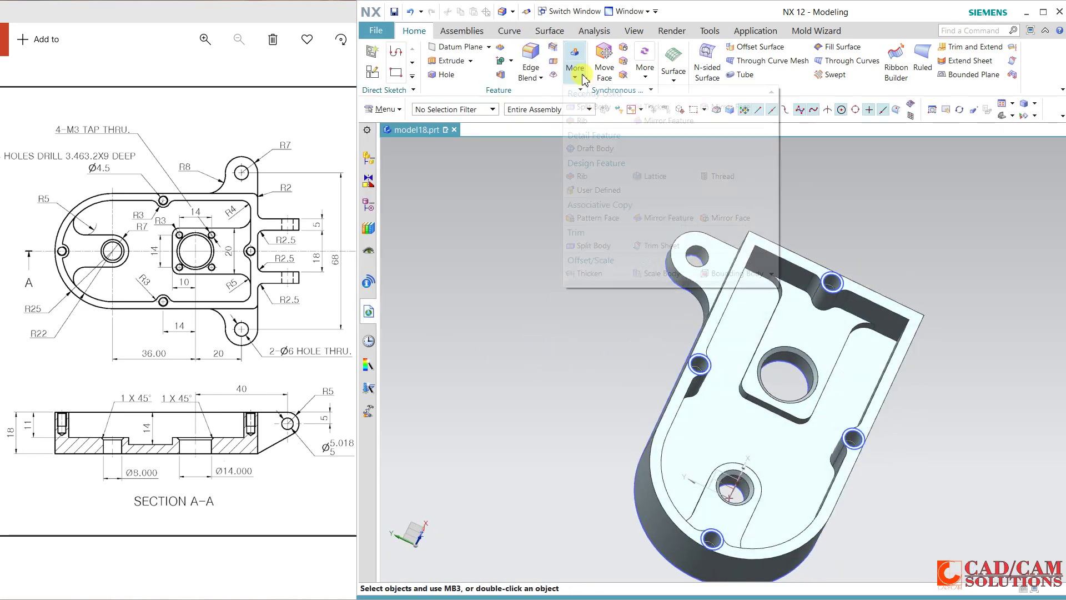
pyautogui.click(673, 221)
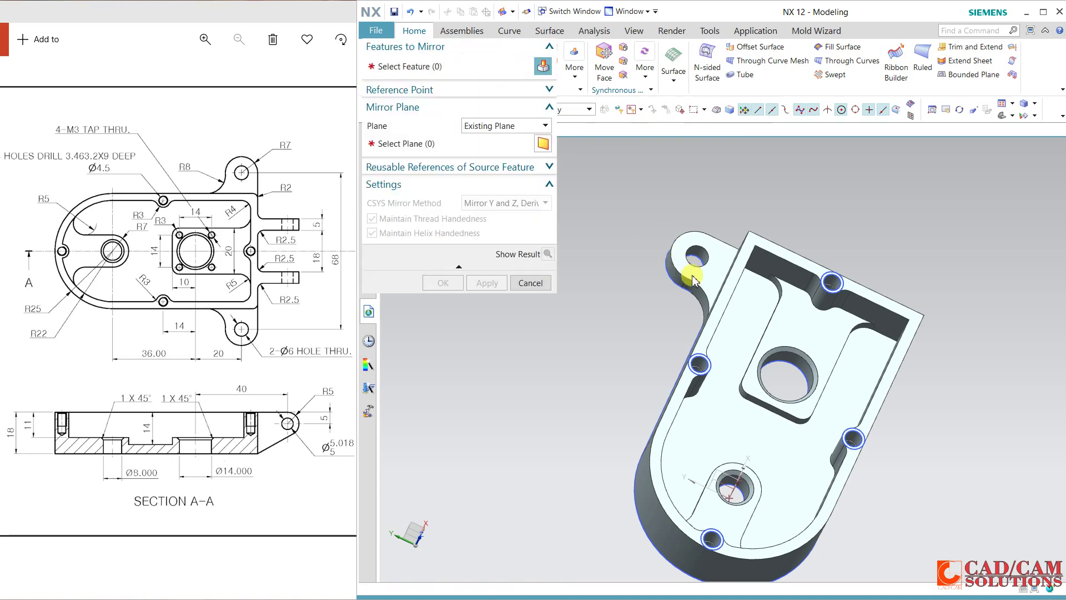
pyautogui.scroll(-2, 694, 264)
pyautogui.click(704, 308)
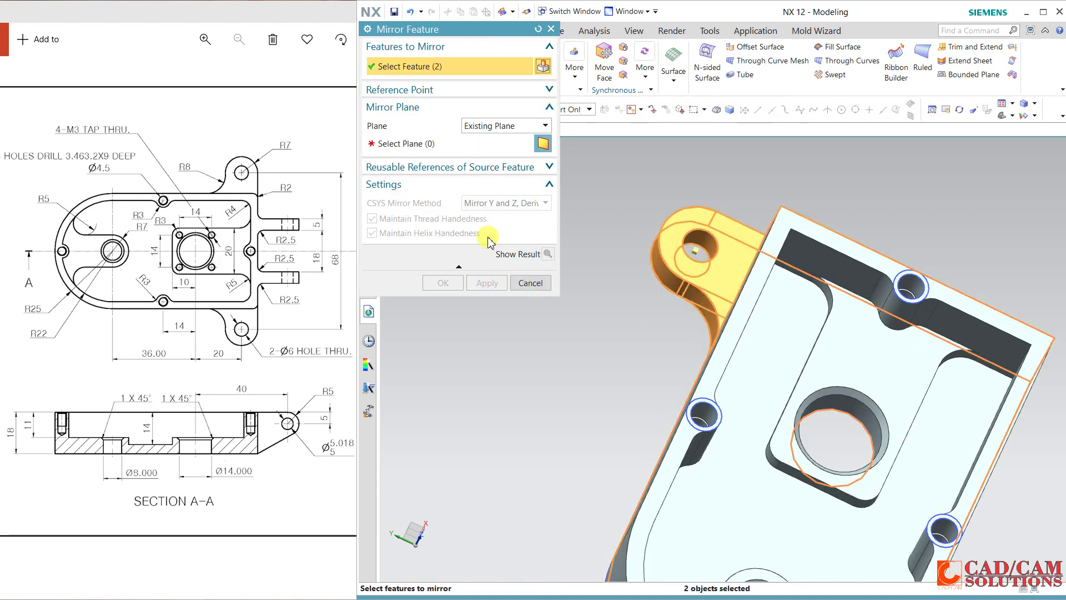
pyautogui.click(464, 147)
pyautogui.scroll(2, 592, 344)
pyautogui.scroll(-1, 702, 508)
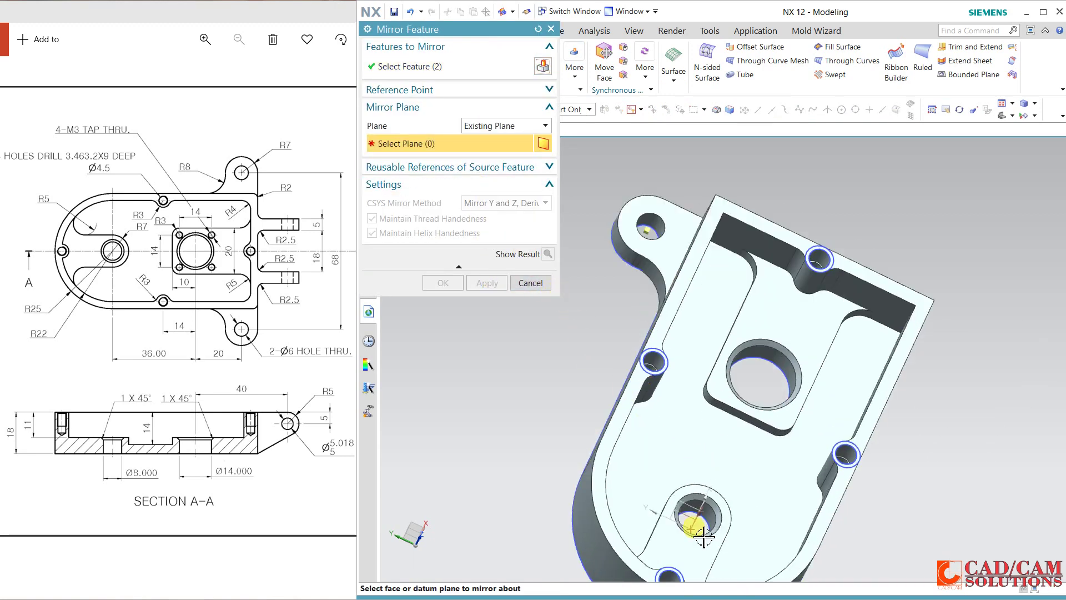
pyautogui.scroll(-3, 704, 538)
pyautogui.moveTo(685, 518); pyautogui.dragTo(677, 491, button='middle')
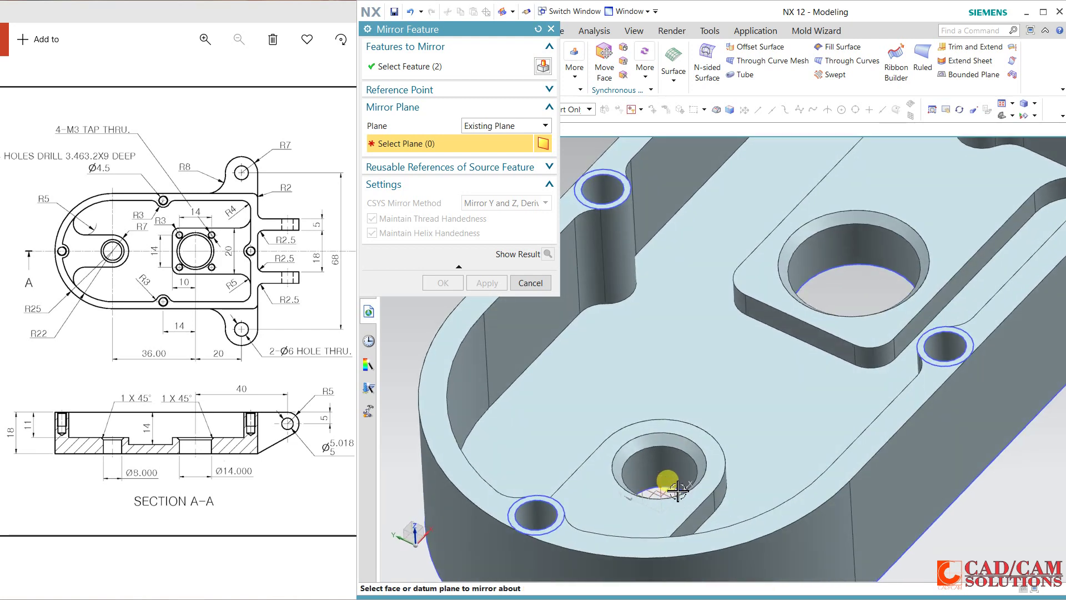
pyautogui.click(677, 491)
pyautogui.click(455, 283)
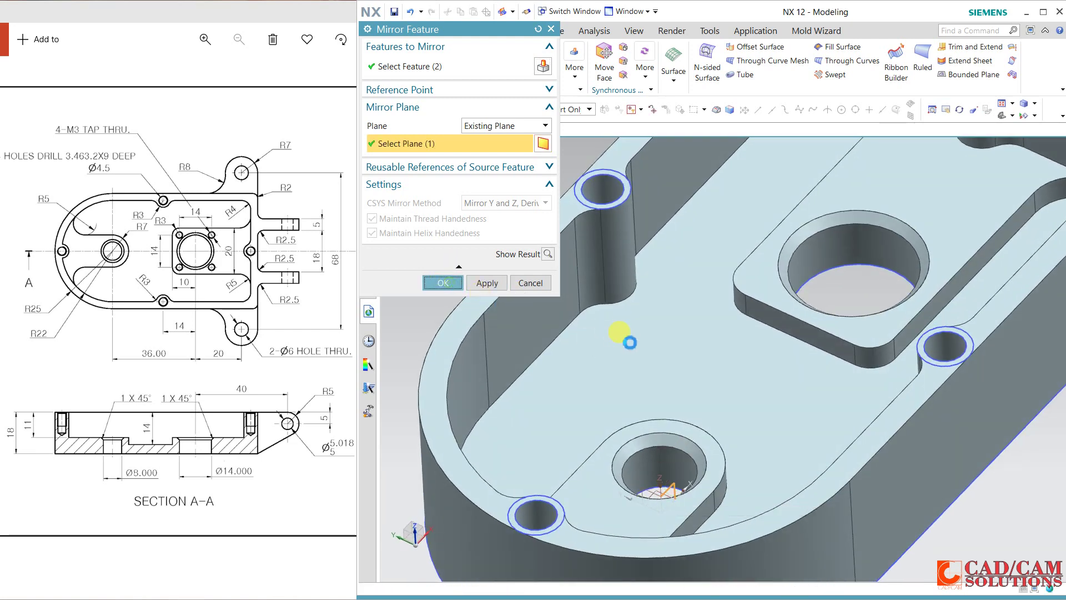
pyautogui.hotkey('ctrl', 'f')
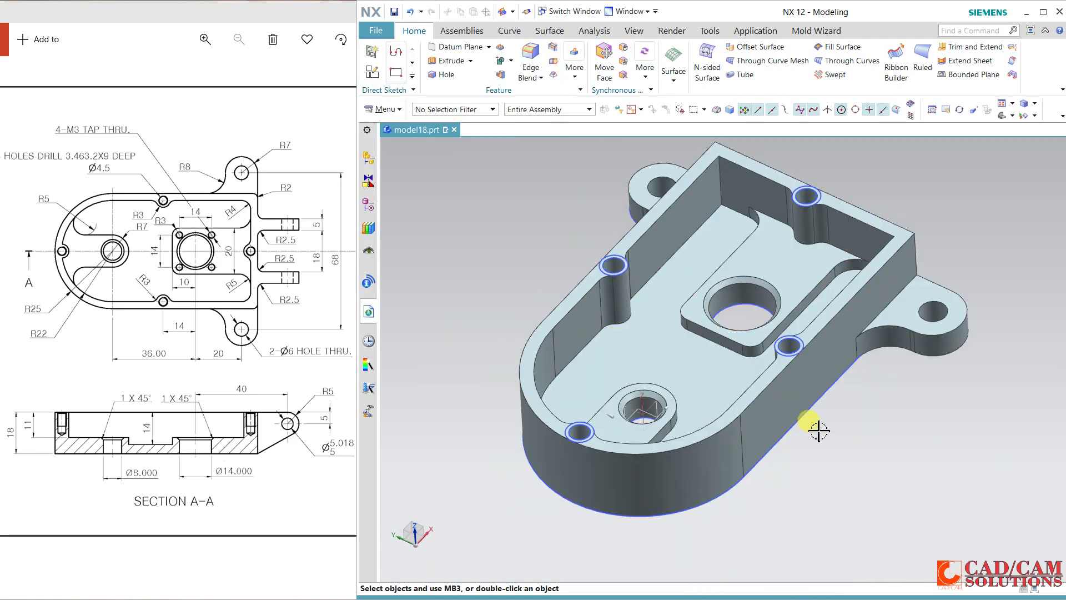
# Create a sketch on the lengthwise vertical datum plane, with the X axis as horizontal reference and the plane normal reversed.
pyautogui.moveTo(818, 430)
pyautogui.mouseDown(button='middle')
pyautogui.moveTo(809, 424)
pyautogui.moveTo(778, 448)
pyautogui.moveTo(800, 433)
pyautogui.mouseUp(button='middle')
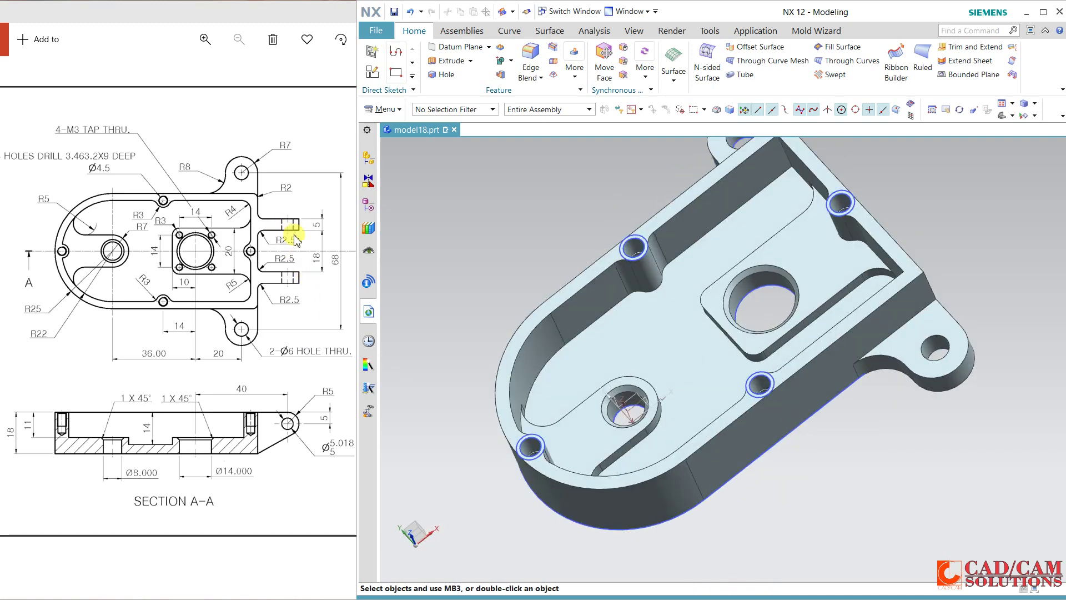
pyautogui.moveTo(820, 492); pyautogui.dragTo(785, 490, button='middle')
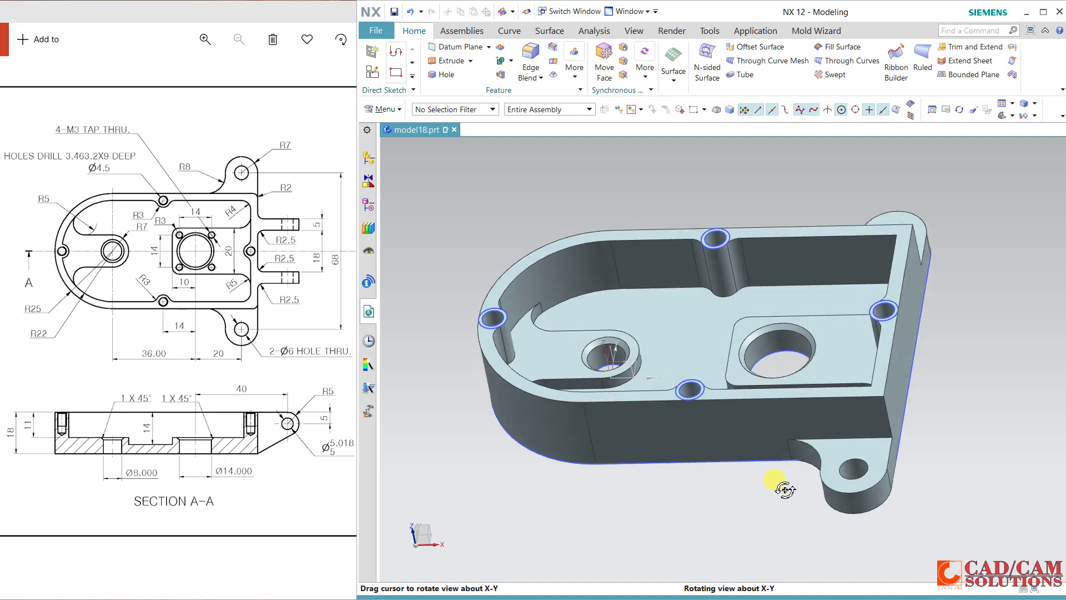
pyautogui.click(373, 73)
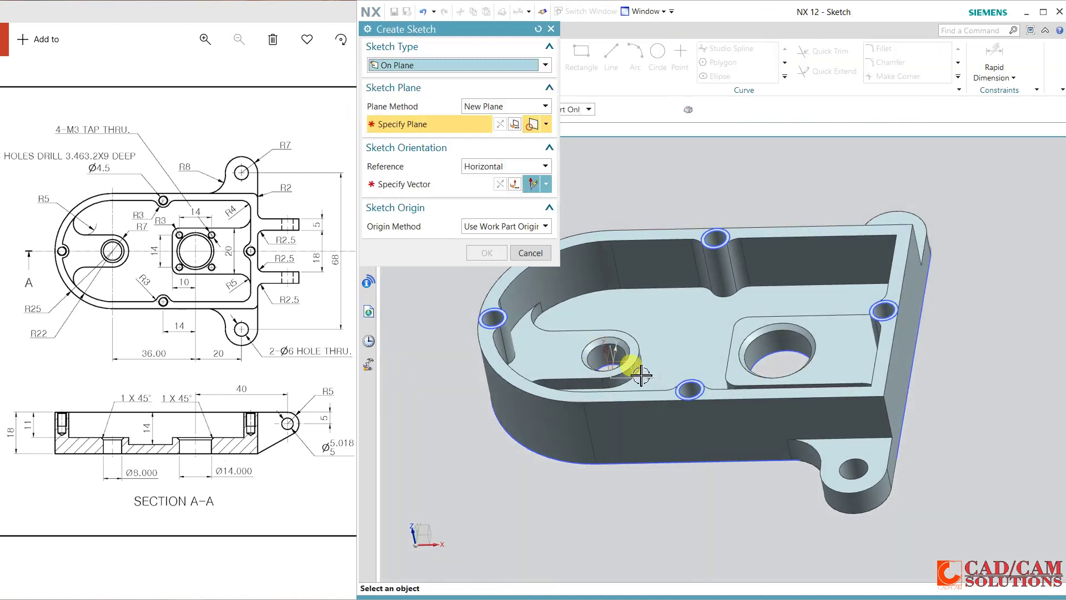
pyautogui.moveTo(574, 455); pyautogui.dragTo(599, 431, button='middle')
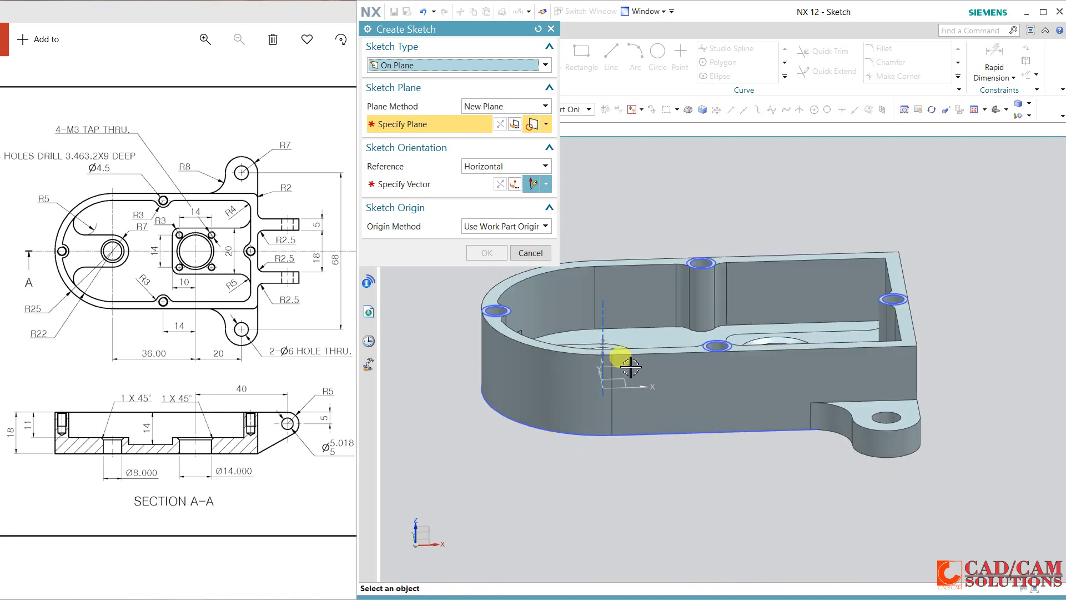
pyautogui.click(614, 358)
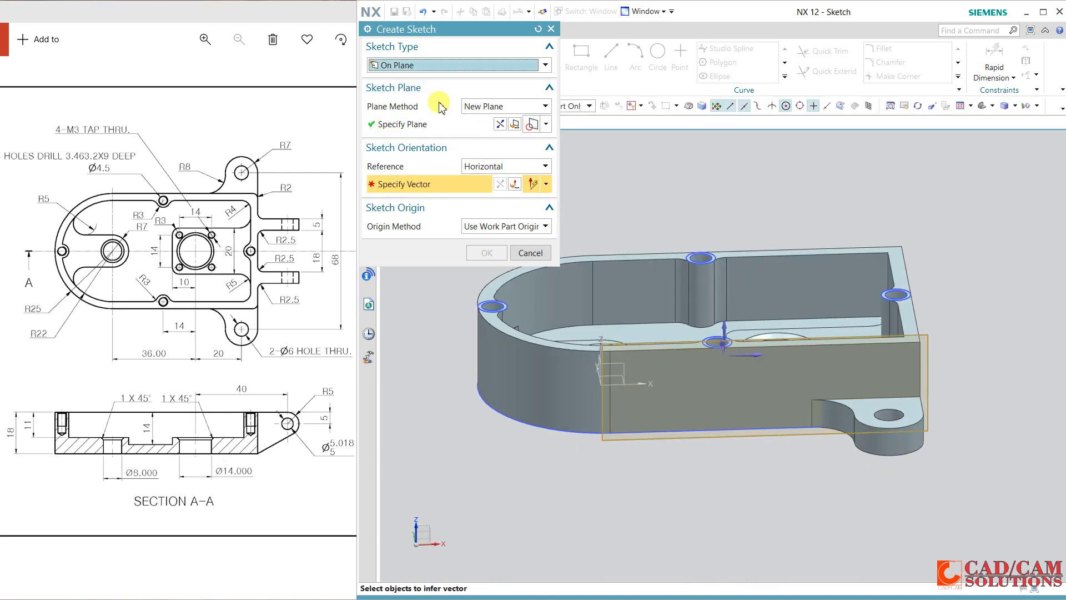
pyautogui.click(422, 125)
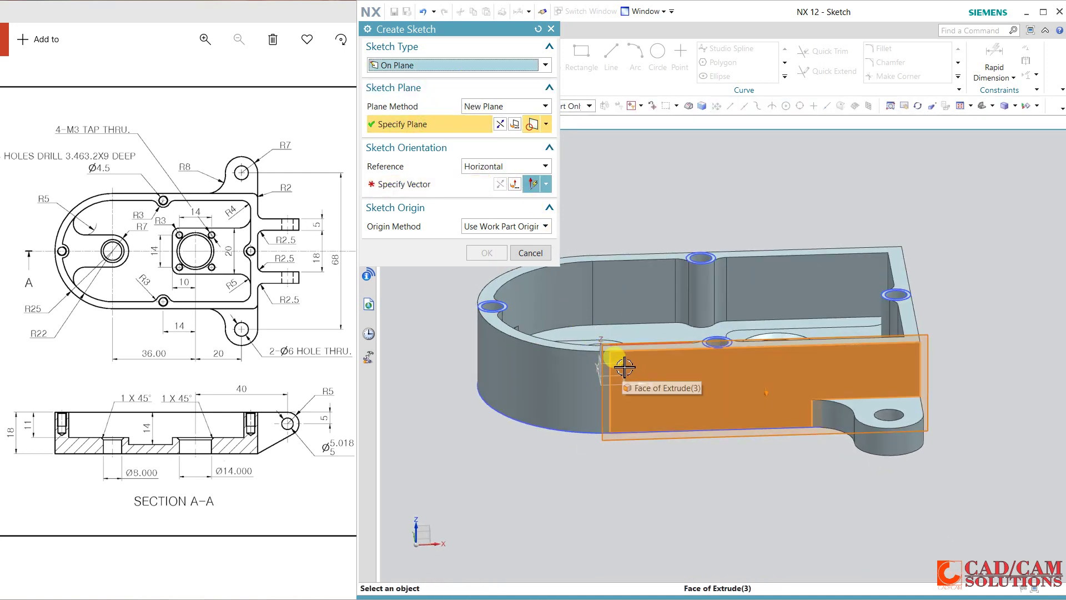
pyautogui.click(625, 367)
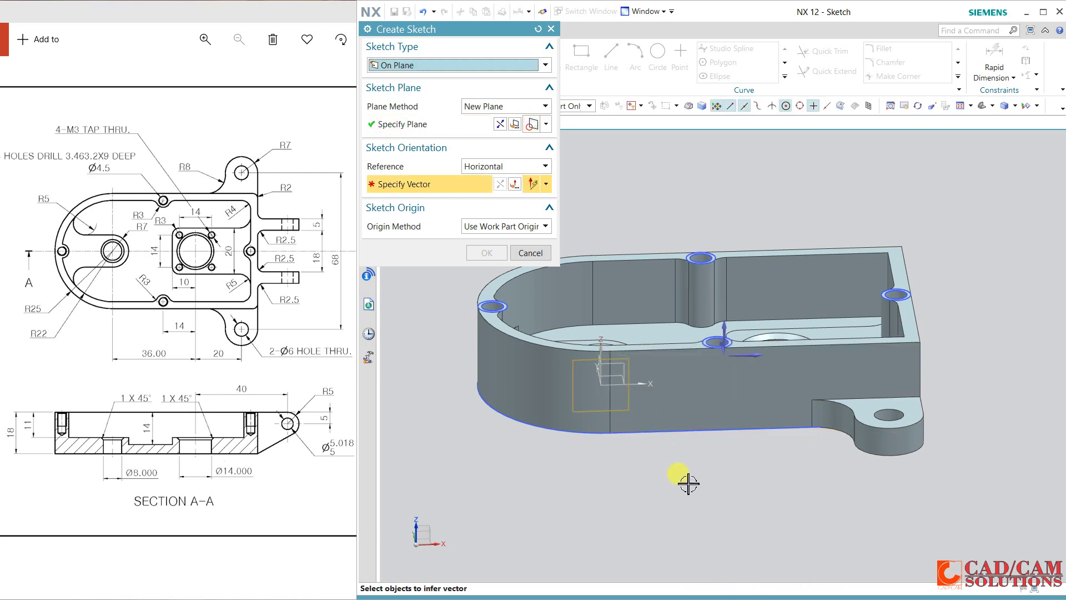
pyautogui.click(751, 356)
pyautogui.click(498, 121)
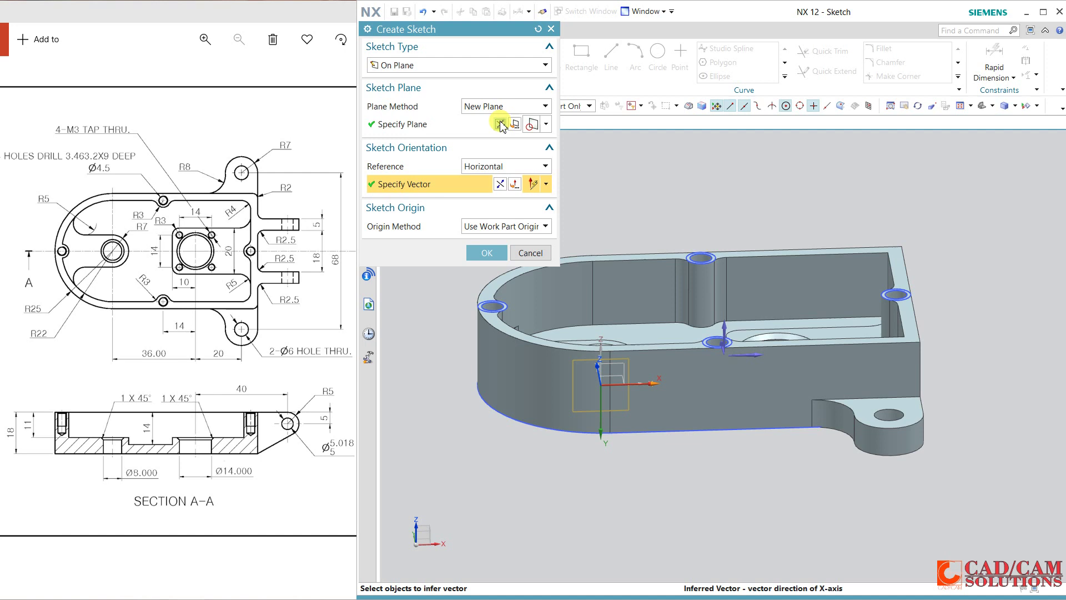
pyautogui.click(474, 247)
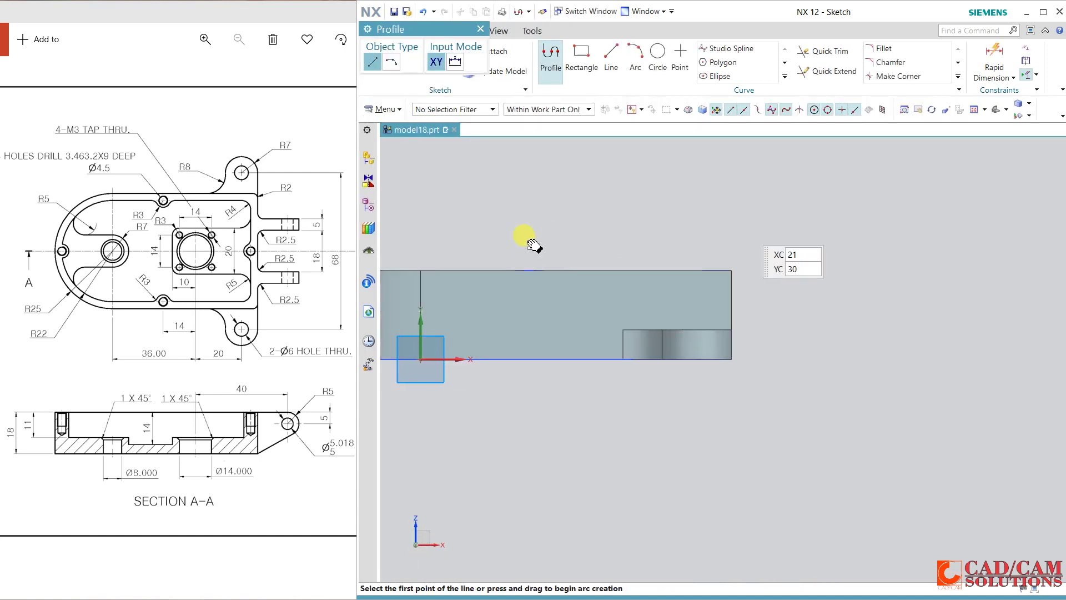
# Sketch a closed four-sided lug profile on the housing's flat end, with an 18.5 mm upper edge, about 6 mm outer edge and sloping underside.
pyautogui.click(732, 269)
pyautogui.write('18.5')
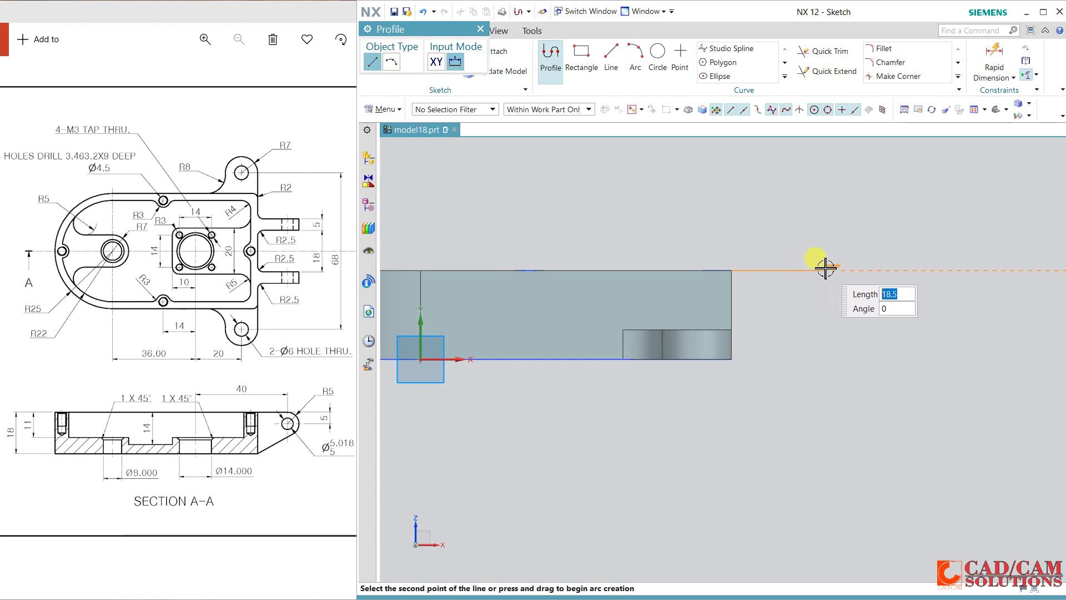
pyautogui.click(826, 268)
pyautogui.click(801, 312)
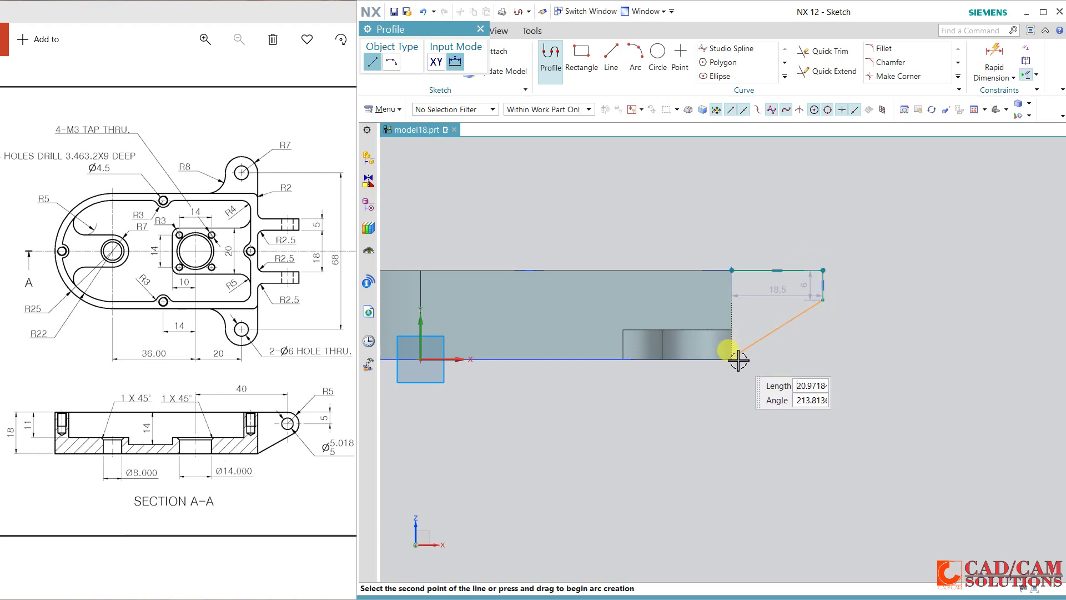
pyautogui.click(731, 271)
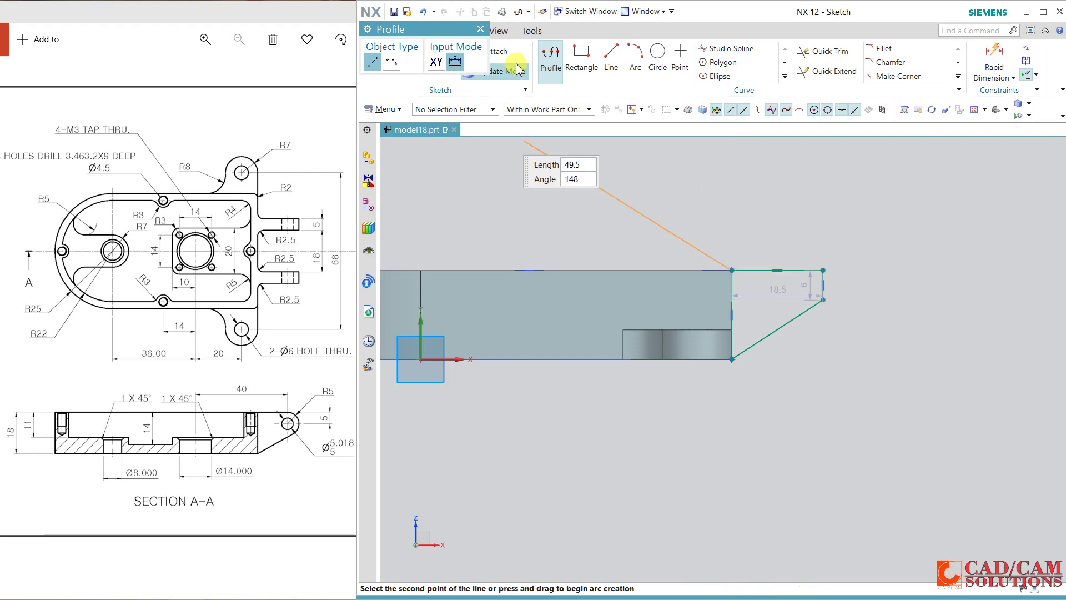
pyautogui.press('Escape')
# Draw a circle about 6 mm in diameter centred on the midpoint of the profile's short outer edge.
pyautogui.click(657, 52)
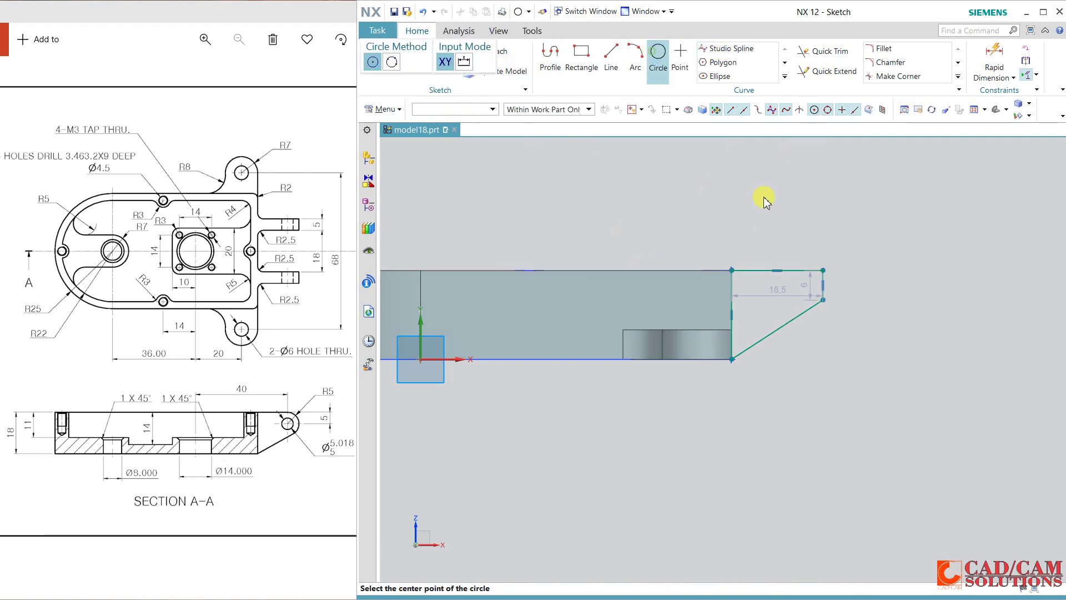
pyautogui.scroll(3, 805, 267)
pyautogui.click(840, 303)
pyautogui.click(842, 274)
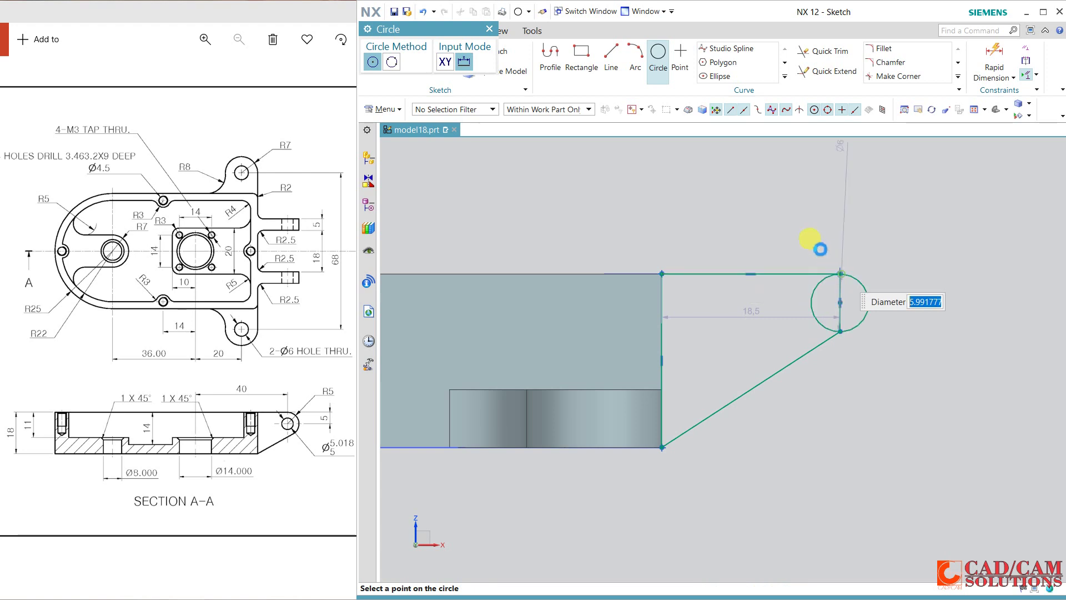
pyautogui.press('Escape')
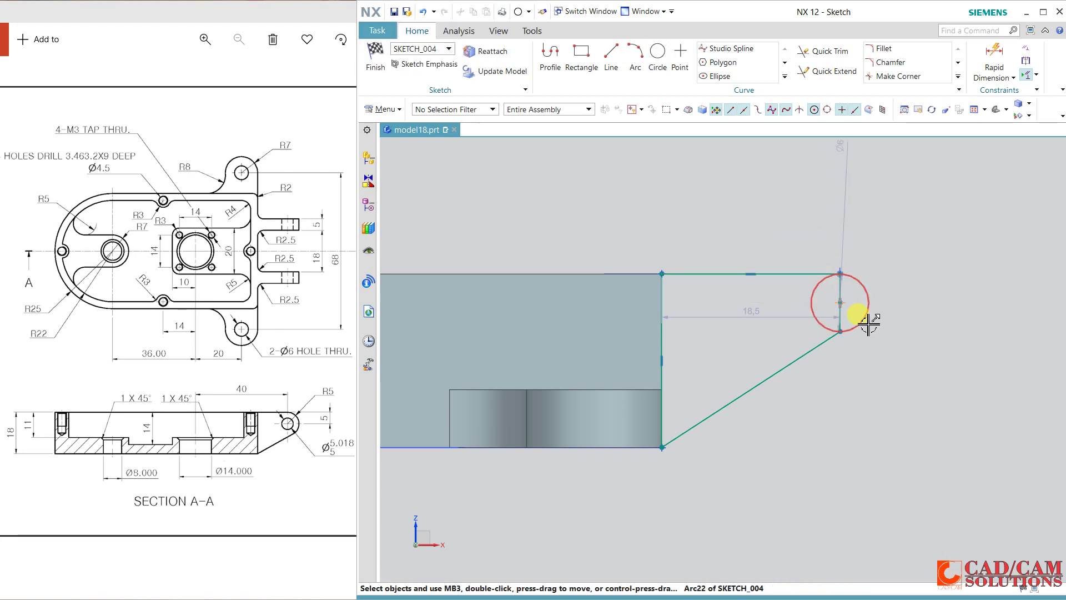
# Try to make the lug circle tangent to the profile's sloping underside, and undo that constraint.
pyautogui.click(866, 320)
pyautogui.click(809, 351)
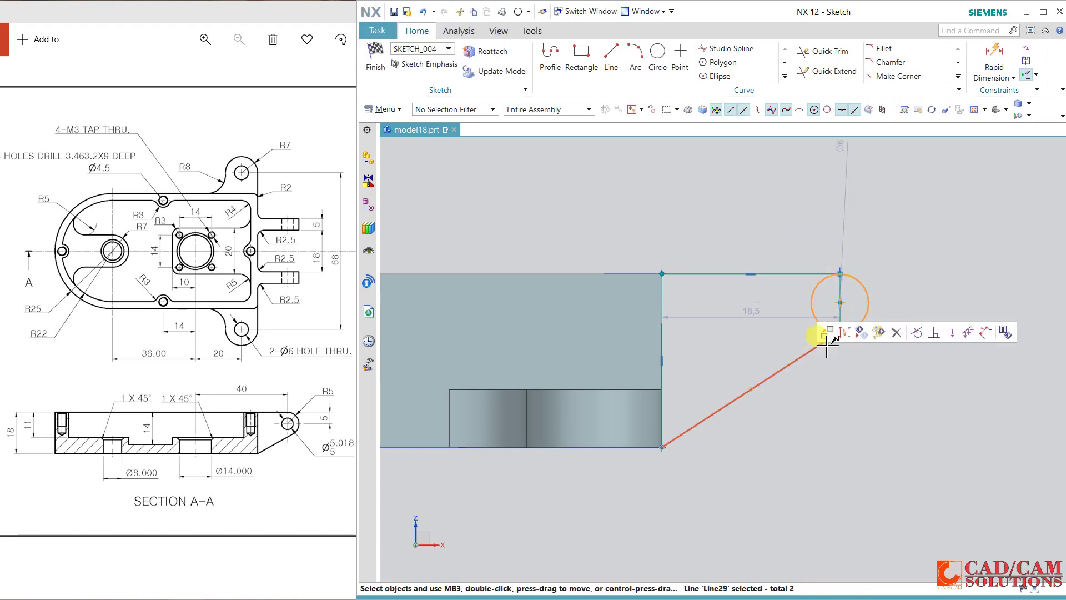
pyautogui.click(912, 335)
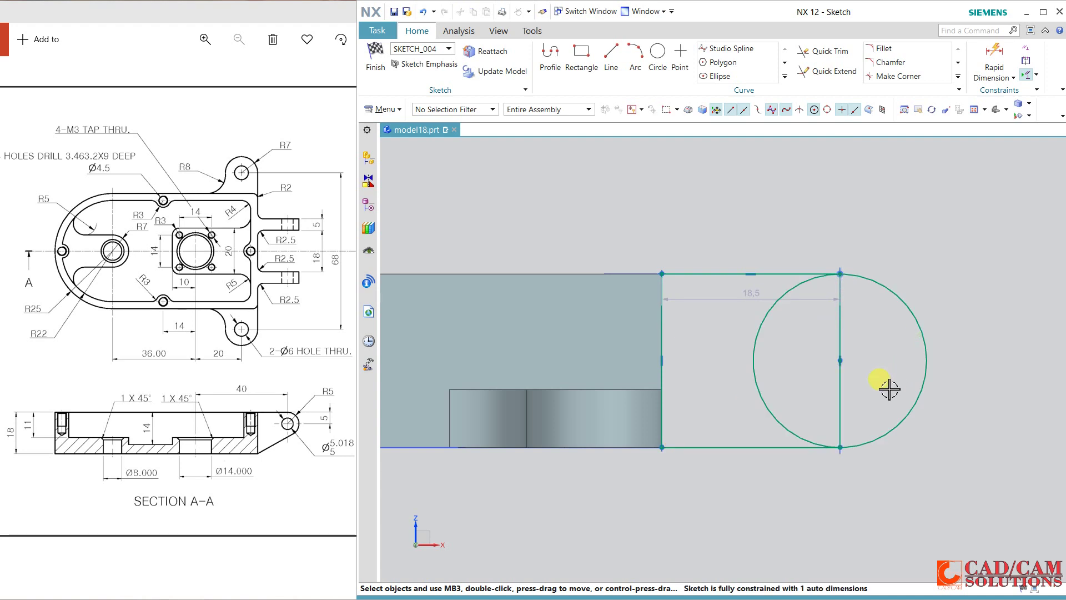
pyautogui.hotkey('ctrl', 'z')
# Delete the lug profile's short outer vertical edge that runs through the circle.
pyautogui.scroll(3, 858, 317)
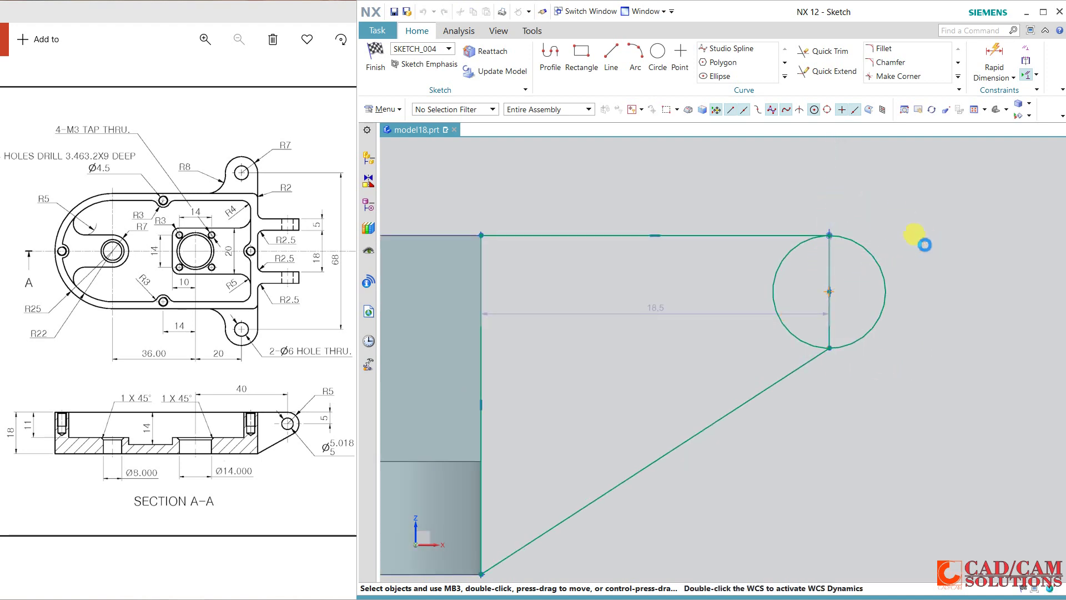
pyautogui.click(830, 330)
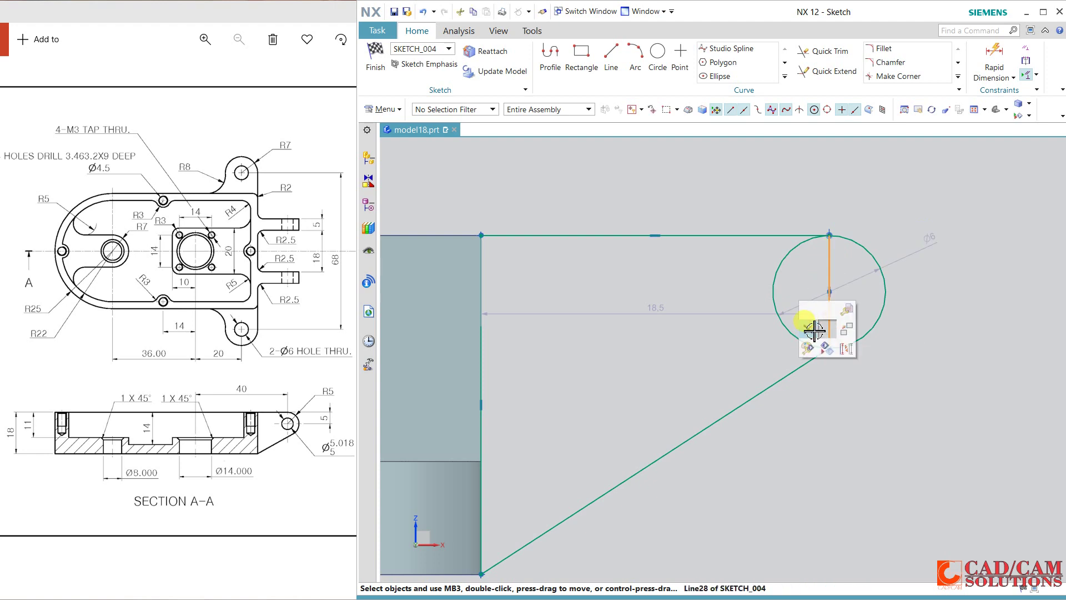
pyautogui.press('Delete')
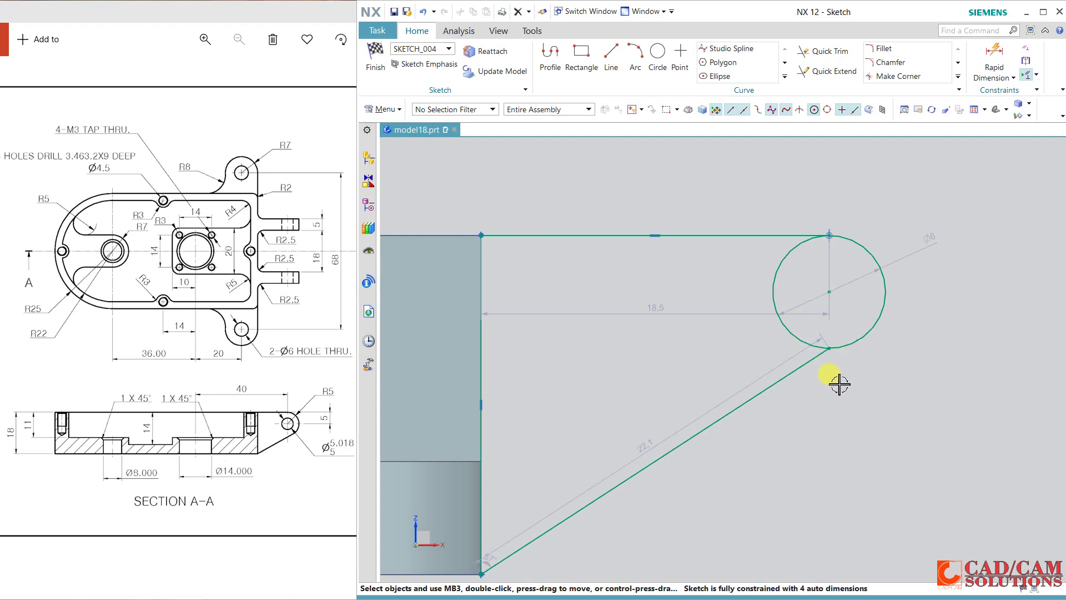
# Make the circle tangent to the sloping underside line and extend that line to meet the circle.
pyautogui.click(870, 336)
pyautogui.click(814, 361)
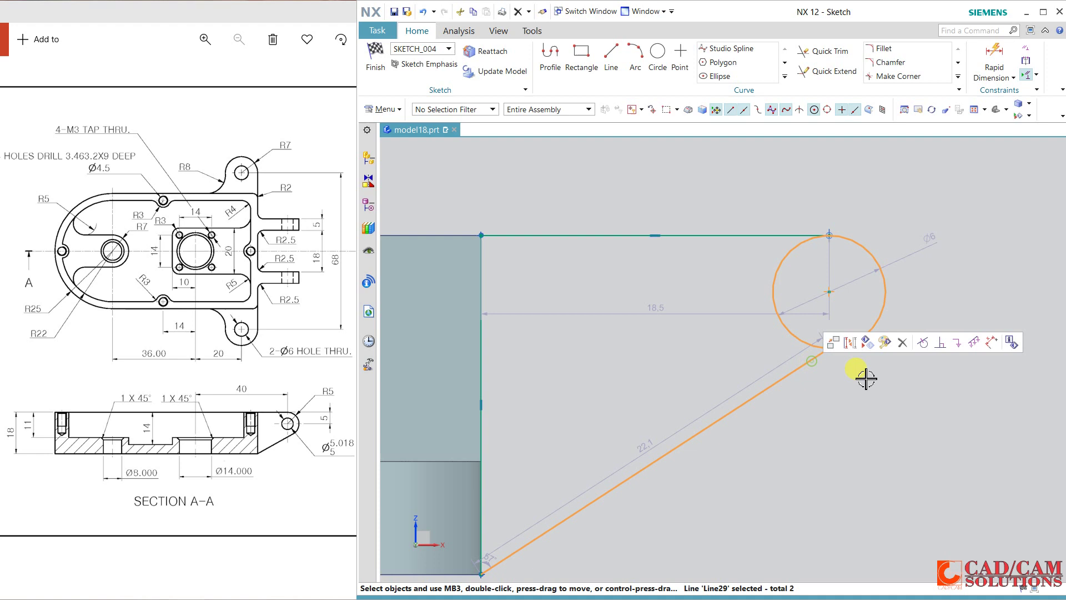
pyautogui.click(923, 343)
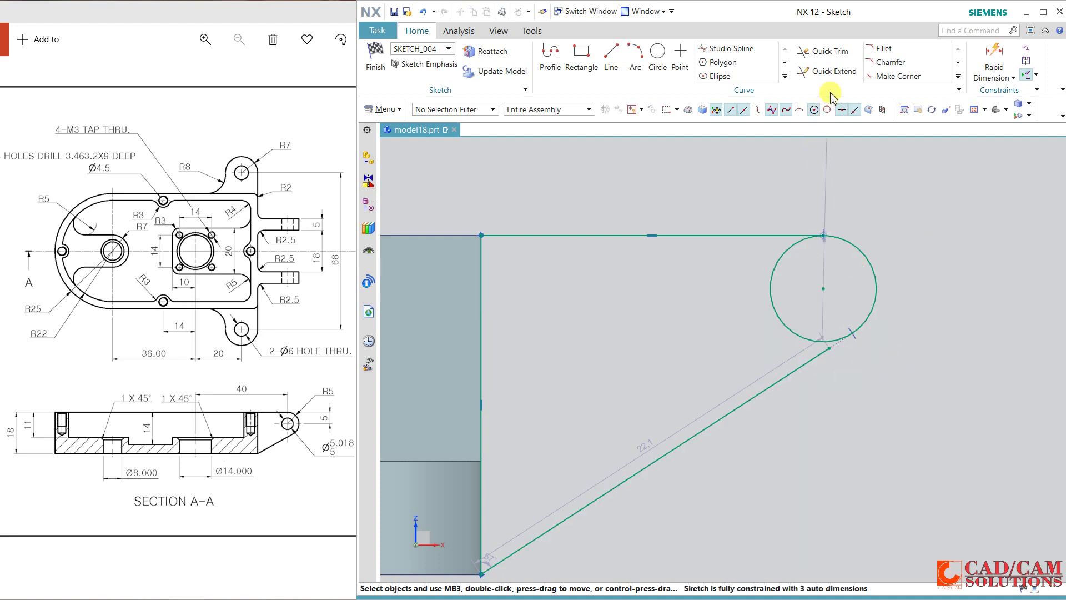
pyautogui.click(828, 71)
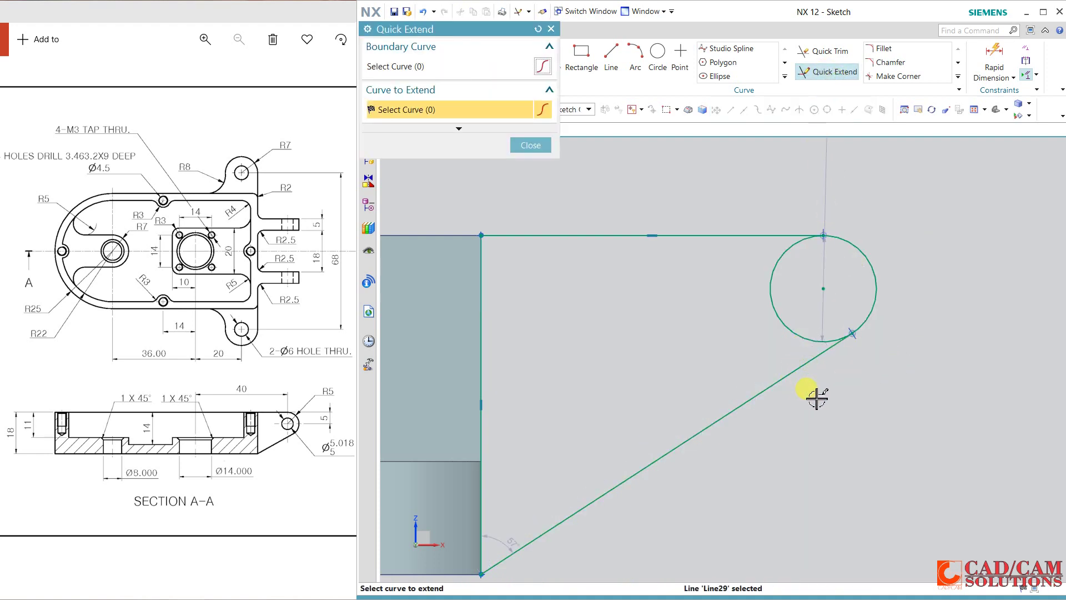
pyautogui.press('Escape')
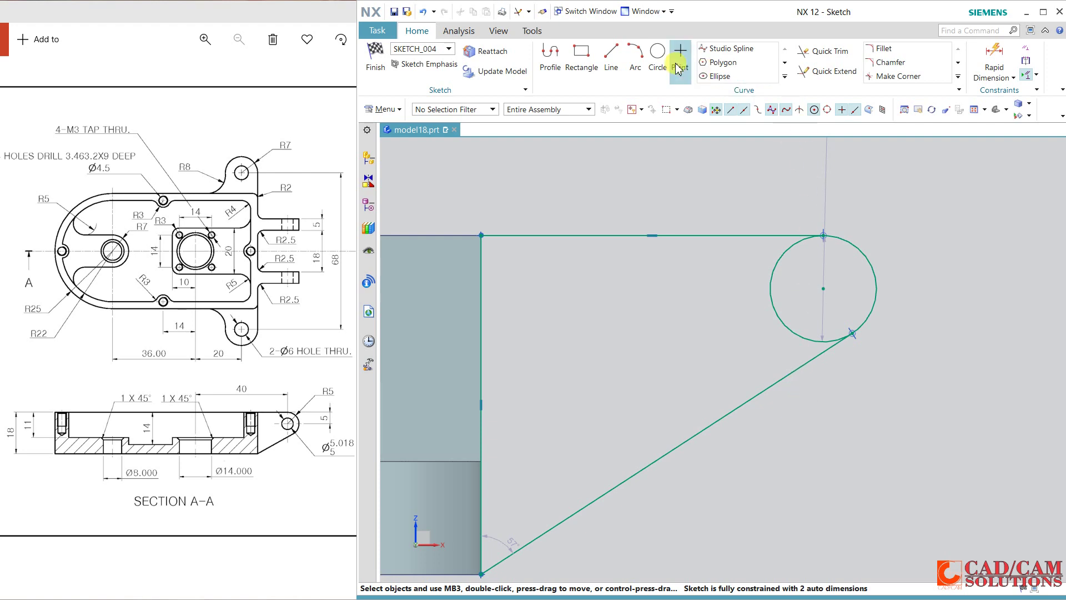
# Draw a concentric circle inside the lug circle and set its diameter to 5 mm.
pyautogui.press('o')
pyautogui.click(825, 289)
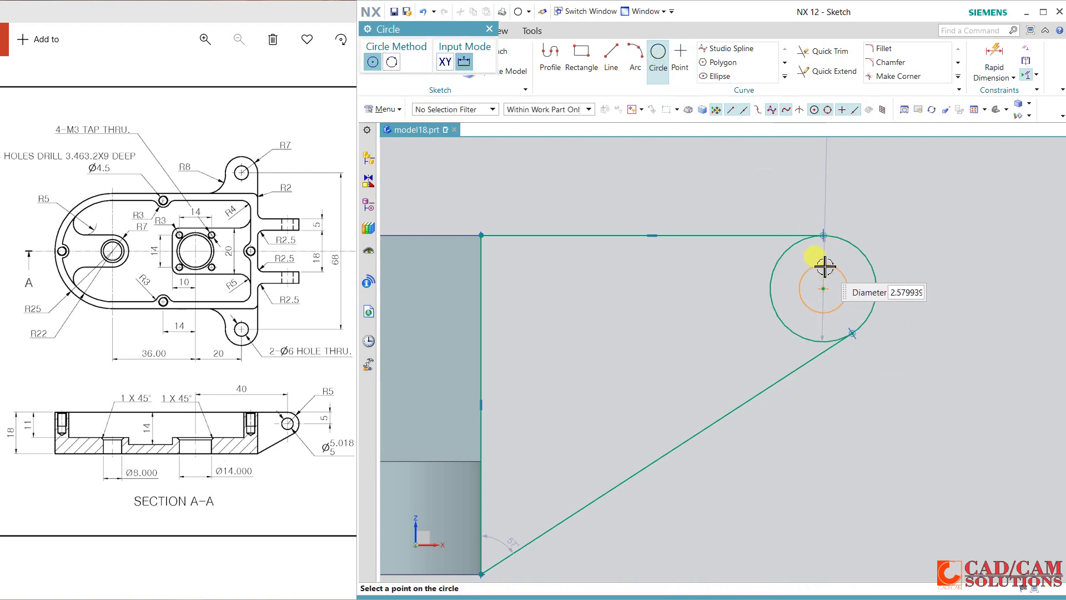
pyautogui.click(834, 263)
pyautogui.press('Escape')
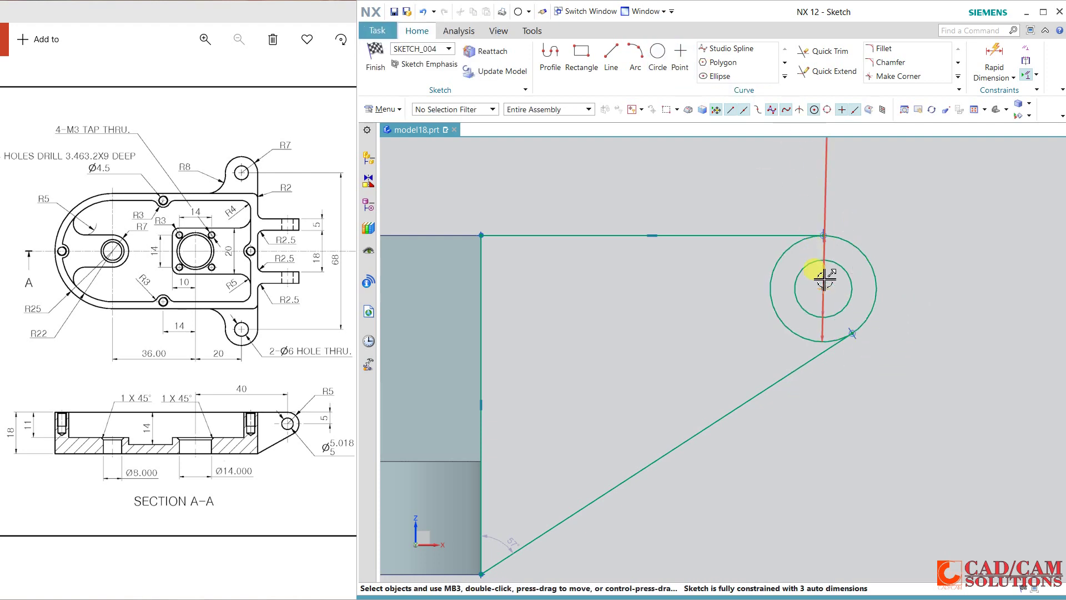
pyautogui.moveTo(828, 271); pyautogui.dragTo(909, 283)
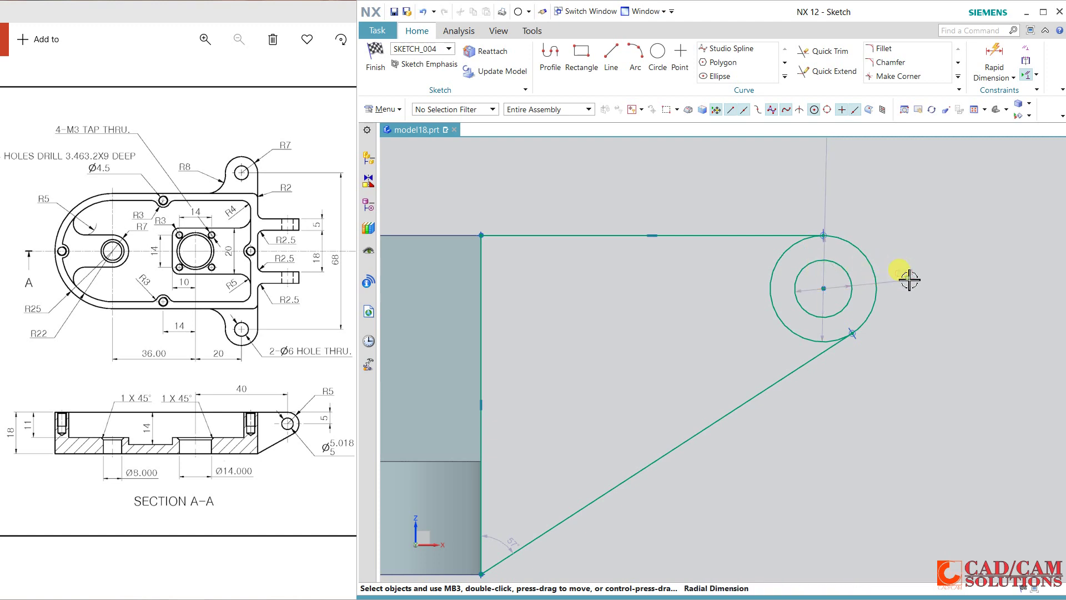
pyautogui.doubleClick(892, 251)
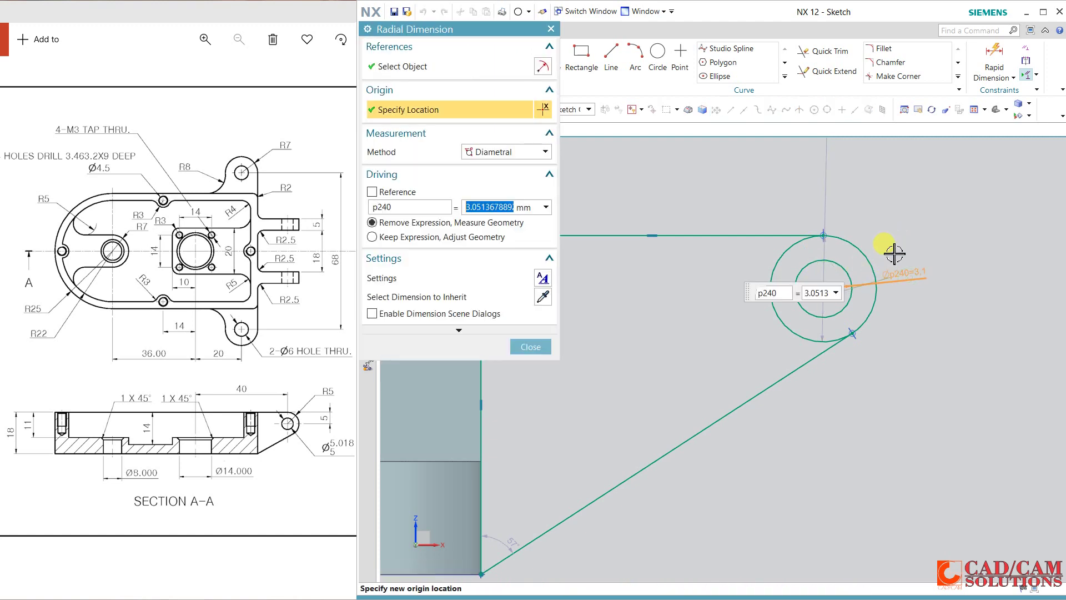
pyautogui.write('5')
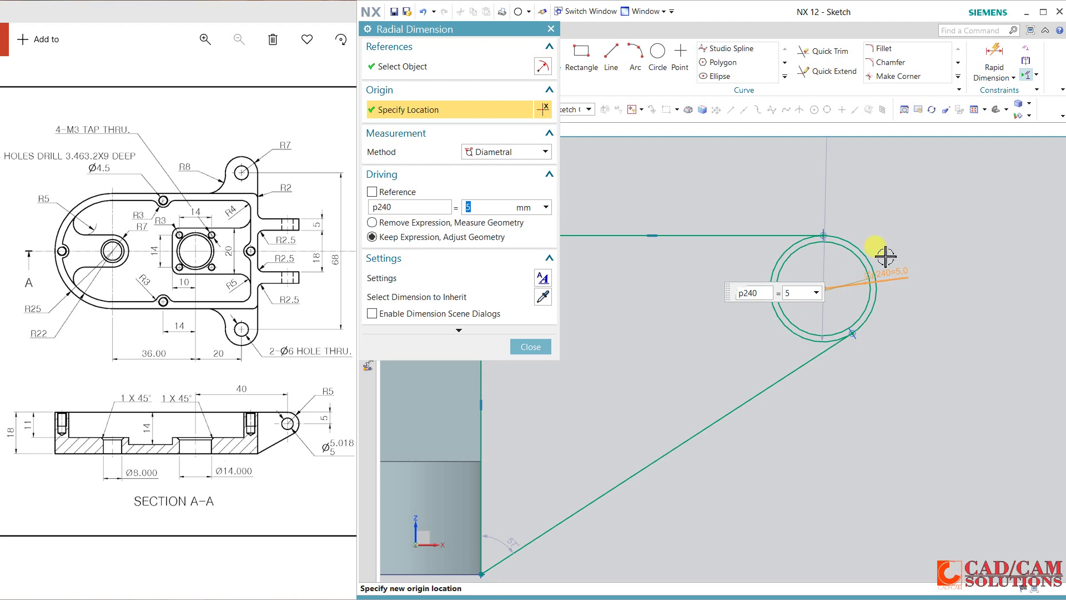
# Set the diameter of the lug's outer circle to 10 mm.
pyautogui.doubleClick(828, 176)
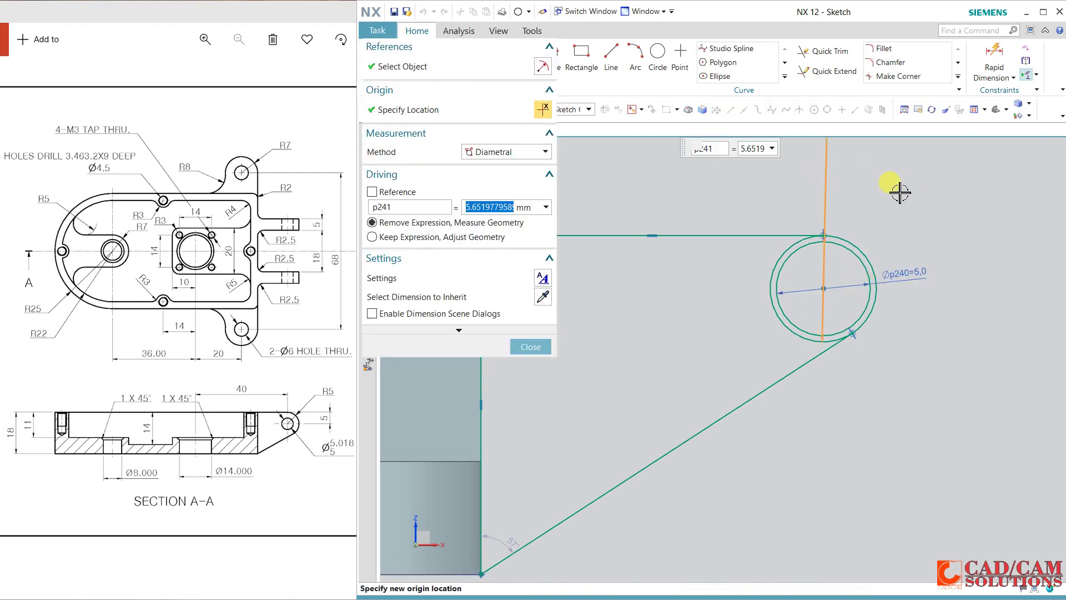
pyautogui.write('10')
pyautogui.press('Return')
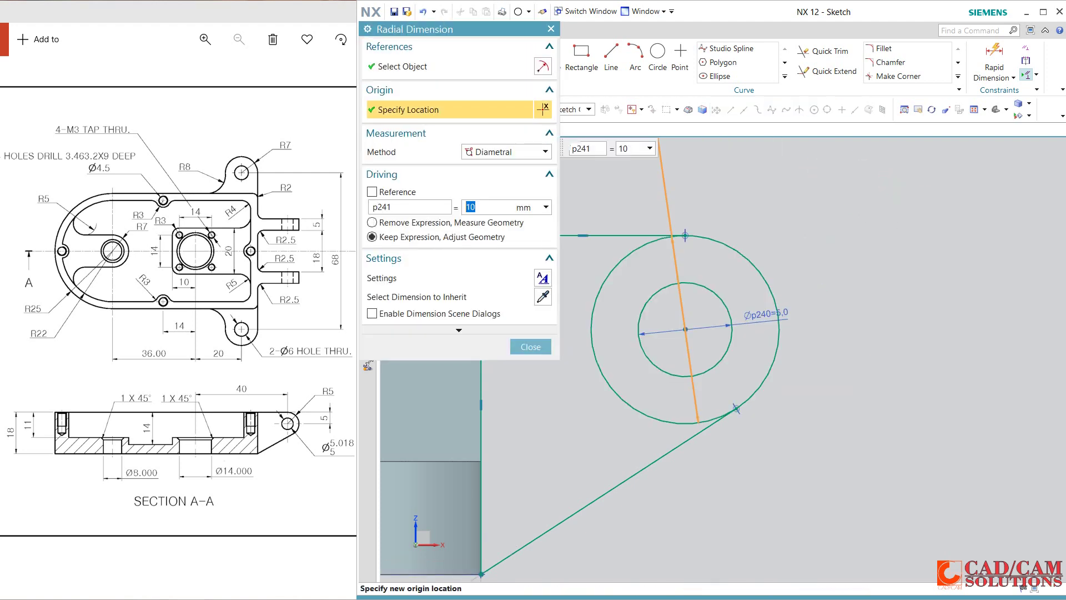
pyautogui.click(543, 345)
pyautogui.scroll(-5, 731, 362)
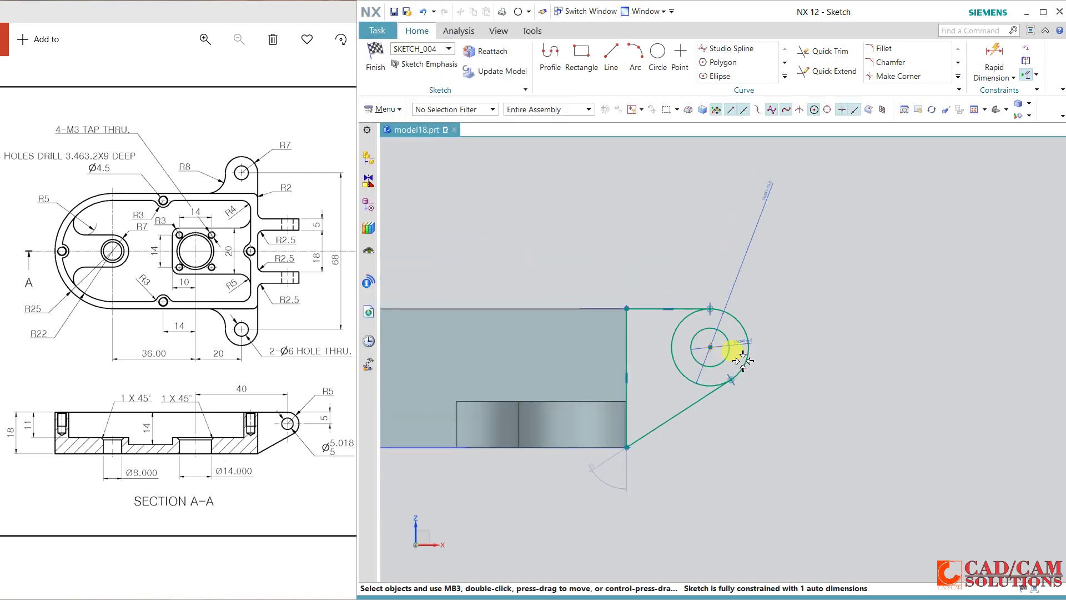
pyautogui.scroll(-1, 743, 361)
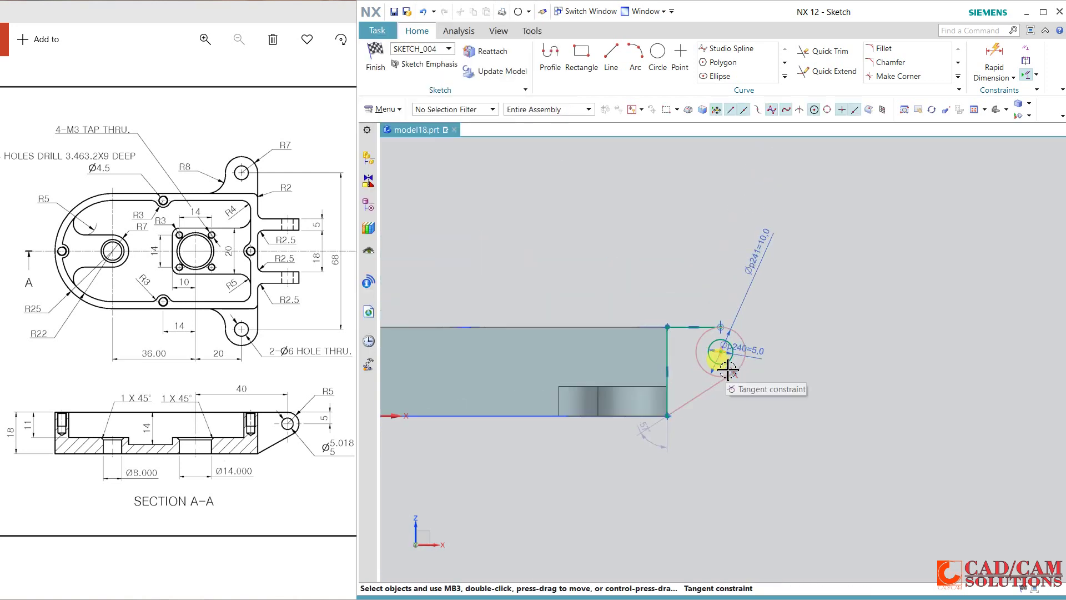
# Add a 40 mm horizontal dimension between the centre of the large bore in the raised square pad and the lug circle's centre.
pyautogui.moveTo(596, 290); pyautogui.dragTo(721, 279, button='middle')
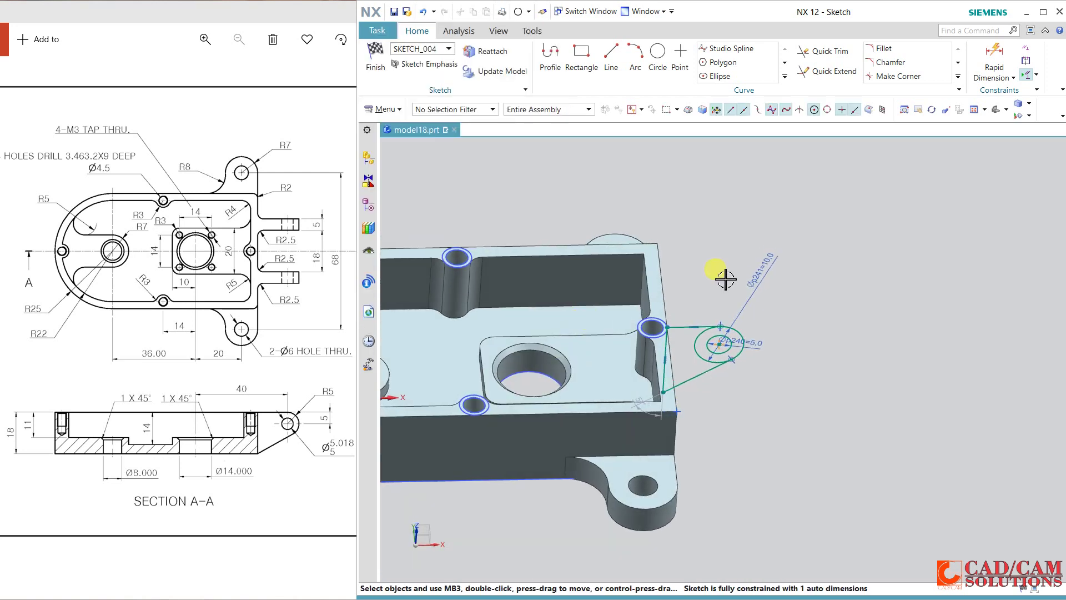
pyautogui.click(983, 58)
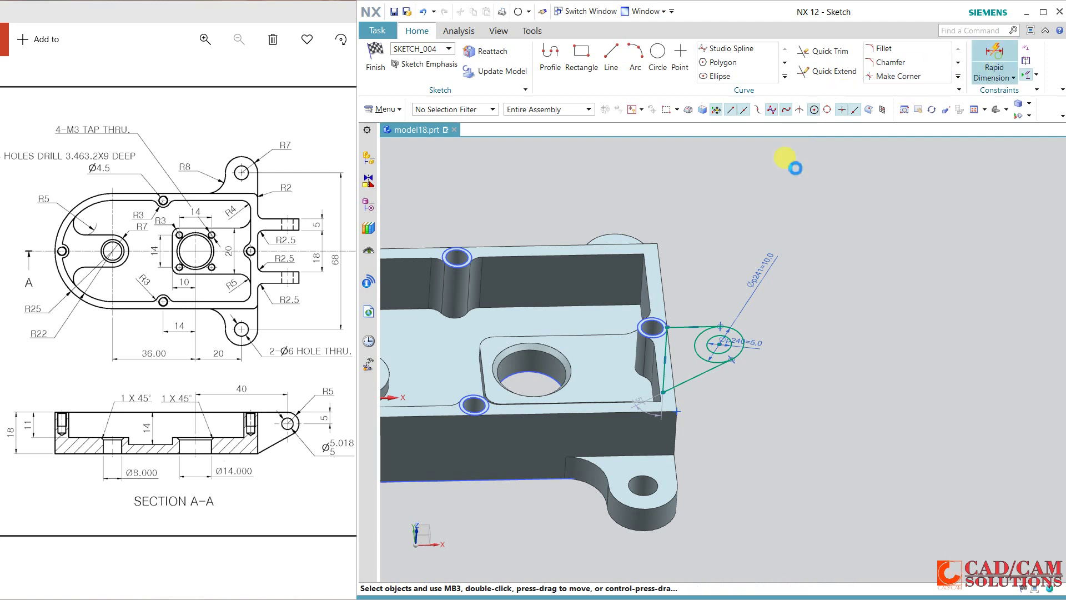
pyautogui.click(546, 349)
pyautogui.click(717, 336)
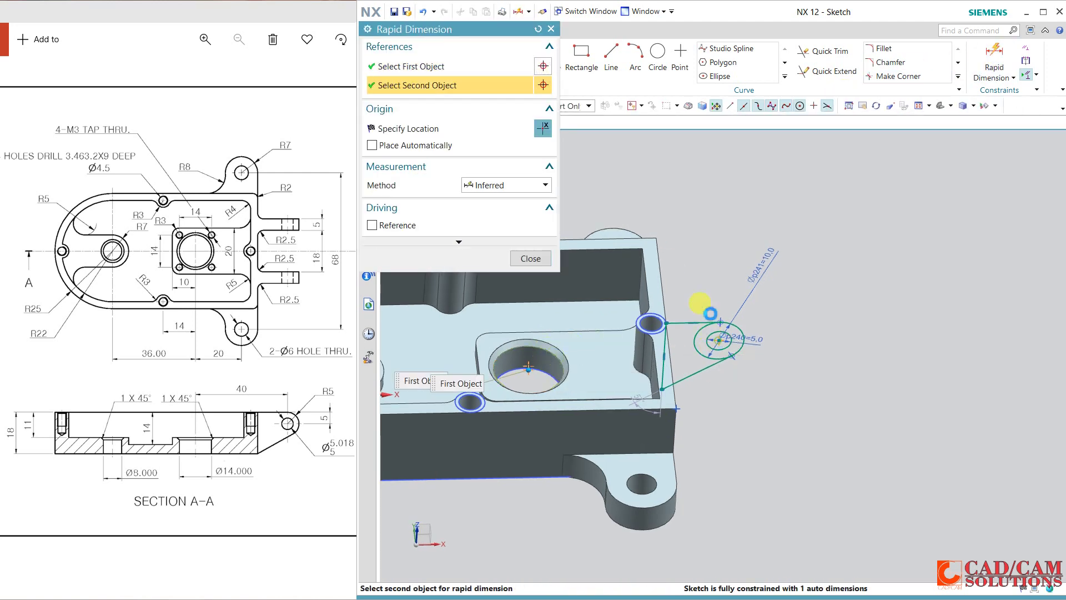
pyautogui.click(645, 204)
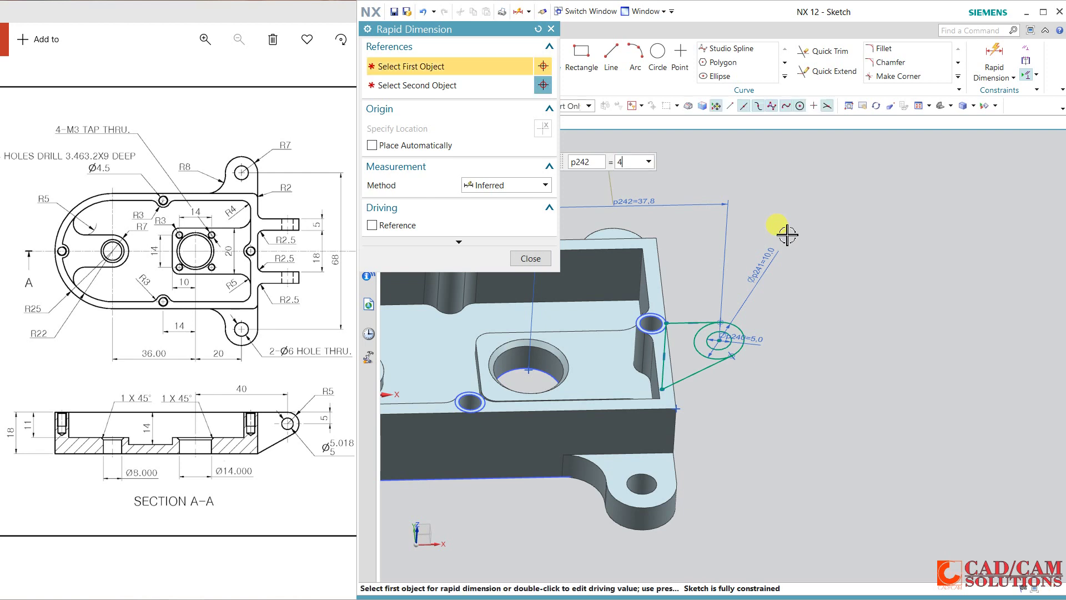
pyautogui.click(535, 262)
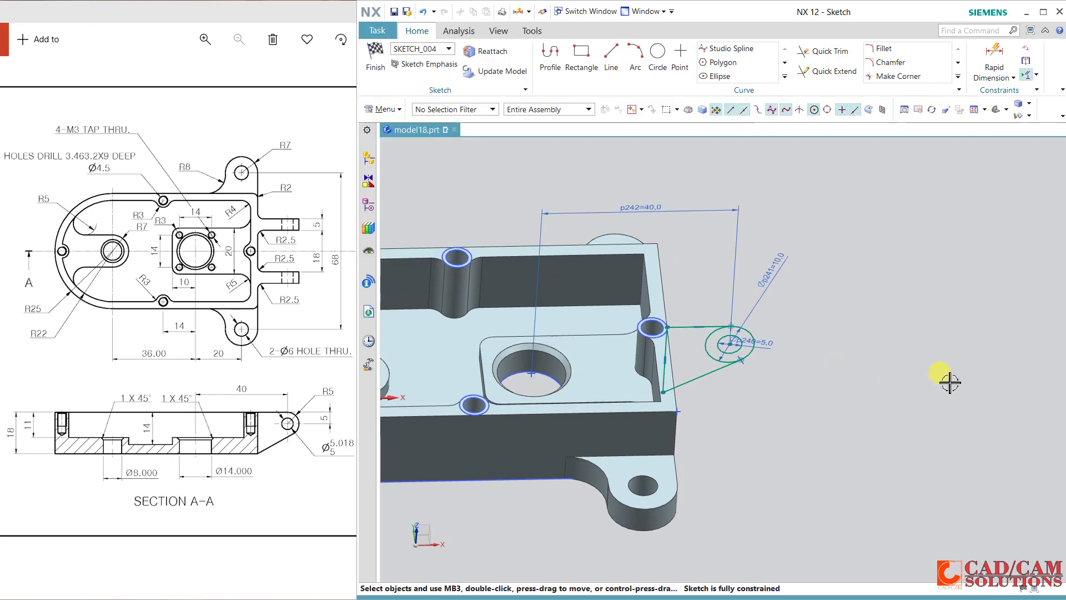
# Trim away the part of the outer circle inside the lug profile and finish the sketch.
pyautogui.moveTo(943, 378); pyautogui.dragTo(868, 375, button='middle')
pyautogui.press('F8')
pyautogui.click(808, 58)
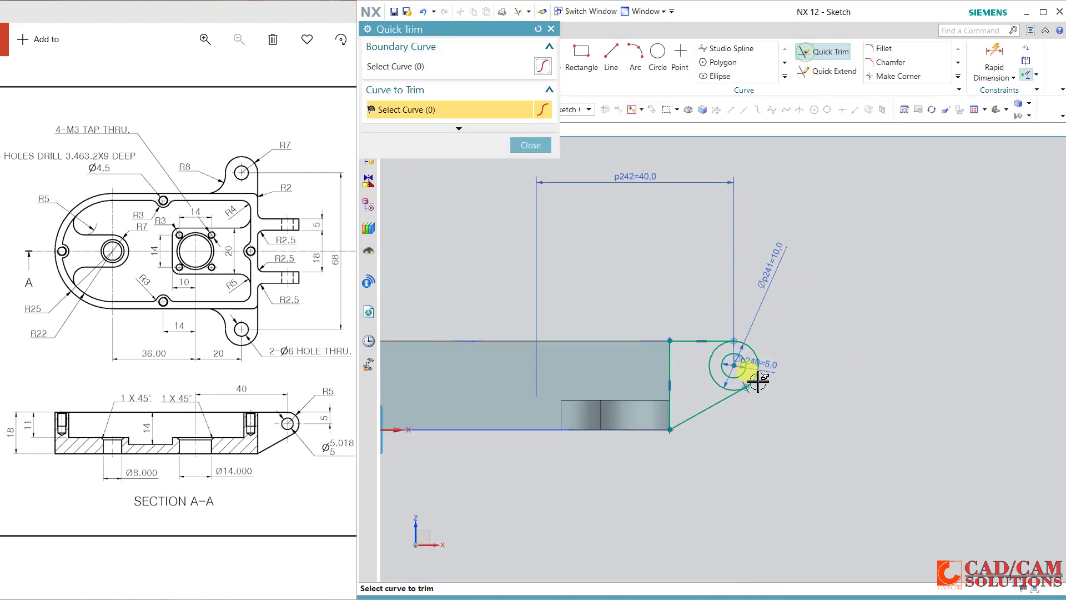
pyautogui.scroll(3, 744, 364)
pyautogui.click(669, 425)
pyautogui.scroll(-5, 802, 441)
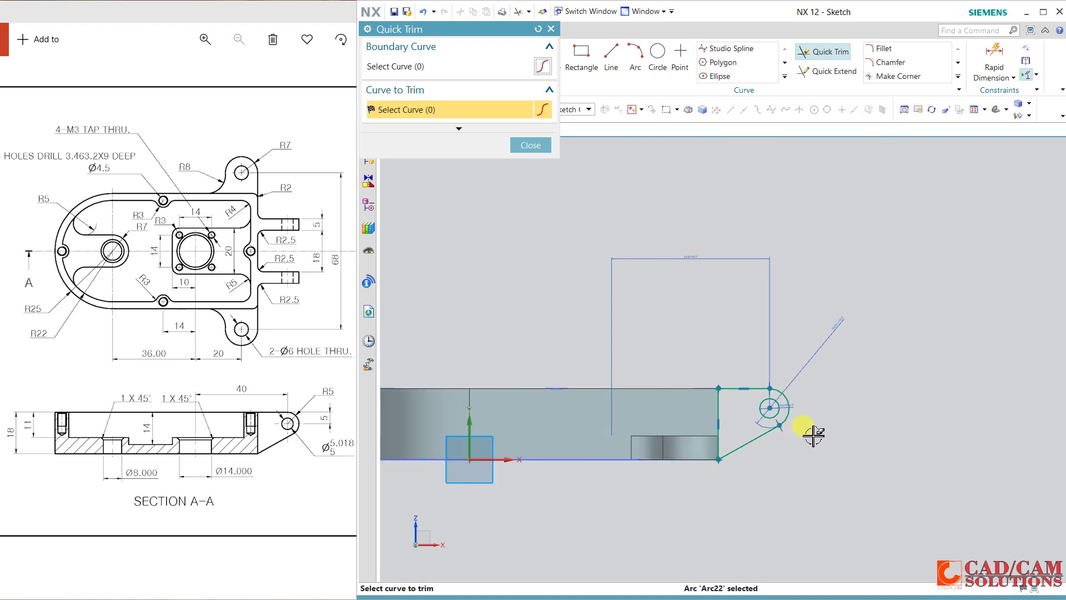
pyautogui.click(531, 145)
pyautogui.click(386, 76)
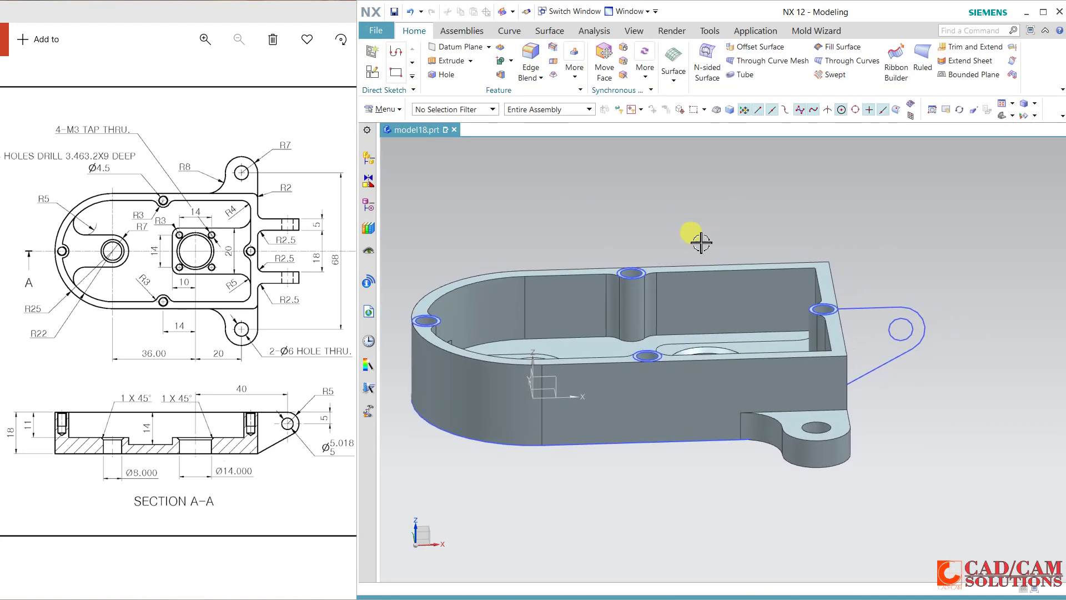
# Set up a united extrusion of the lug outline and its hole circle, with the extrusion direction reversed.
pyautogui.moveTo(698, 238); pyautogui.dragTo(837, 254, button='middle')
pyautogui.scroll(3, 913, 385)
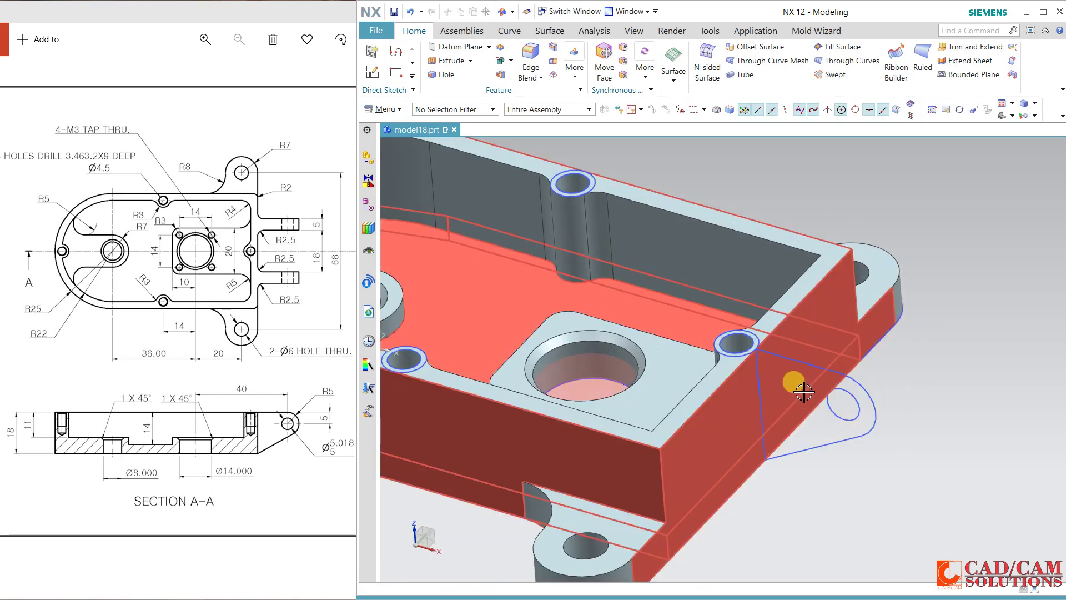
pyautogui.scroll(-3, 592, 317)
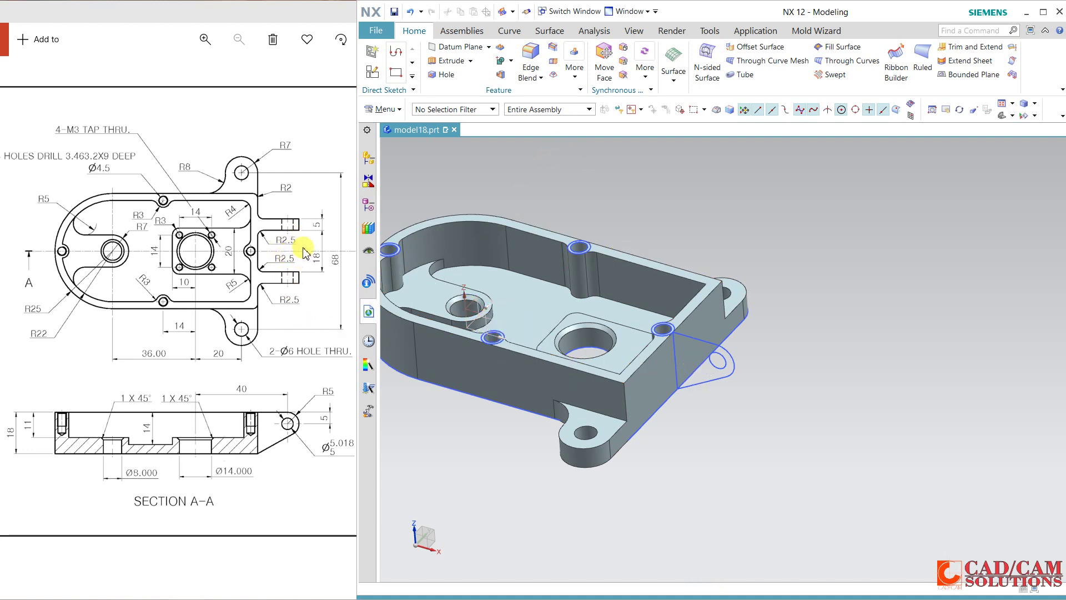
pyautogui.click(451, 61)
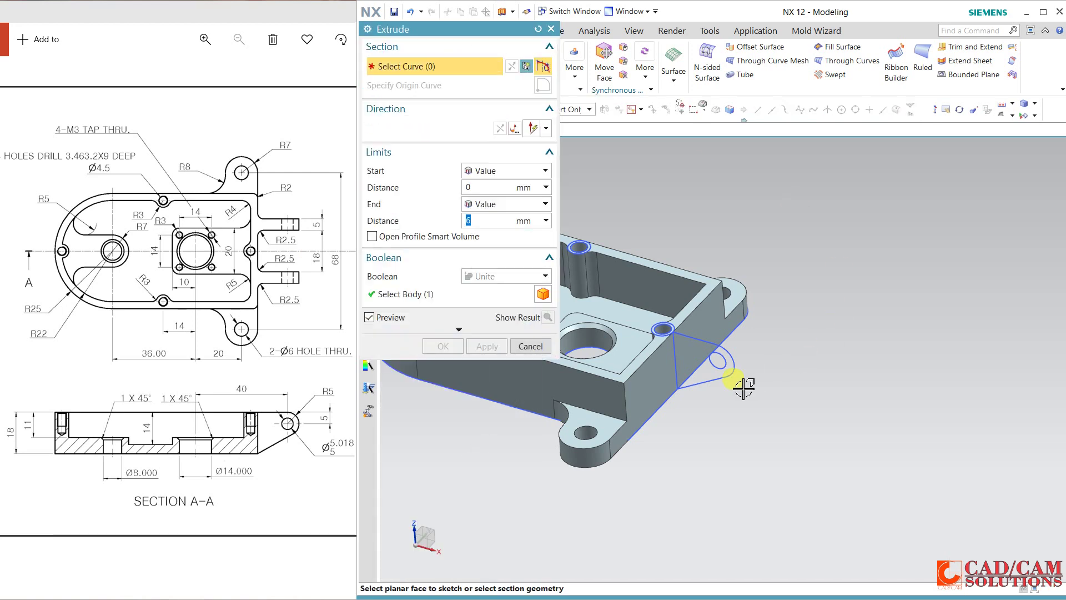
pyautogui.click(720, 367)
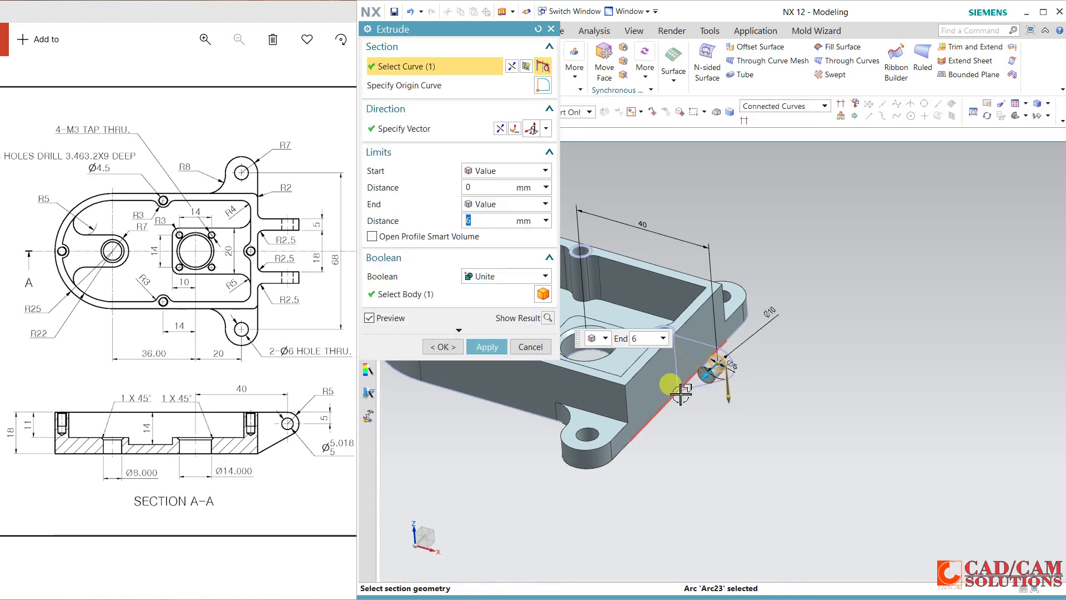
pyautogui.click(694, 391)
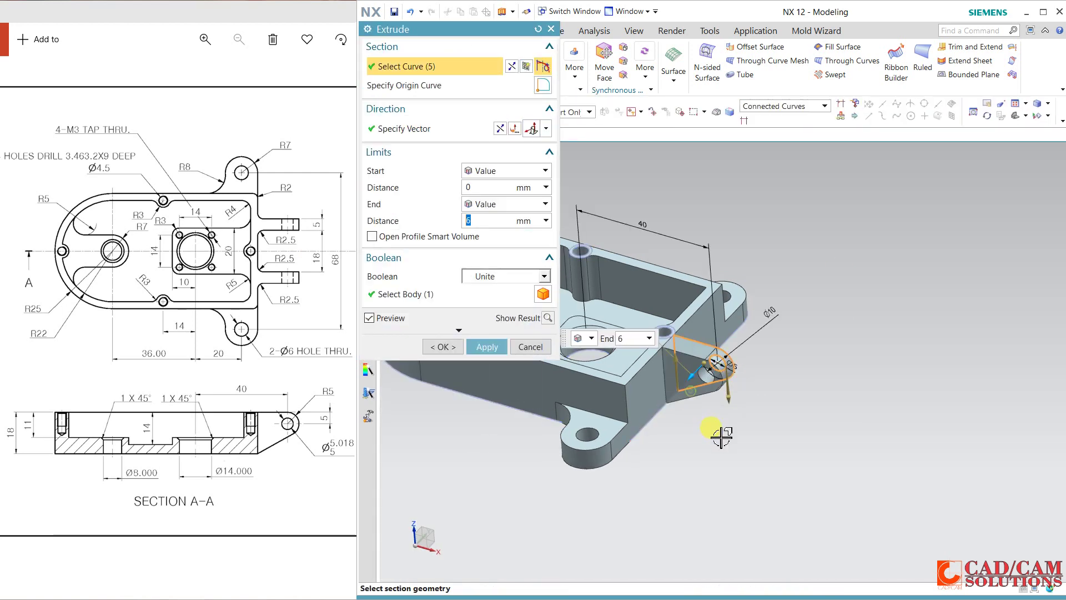
pyautogui.click(502, 128)
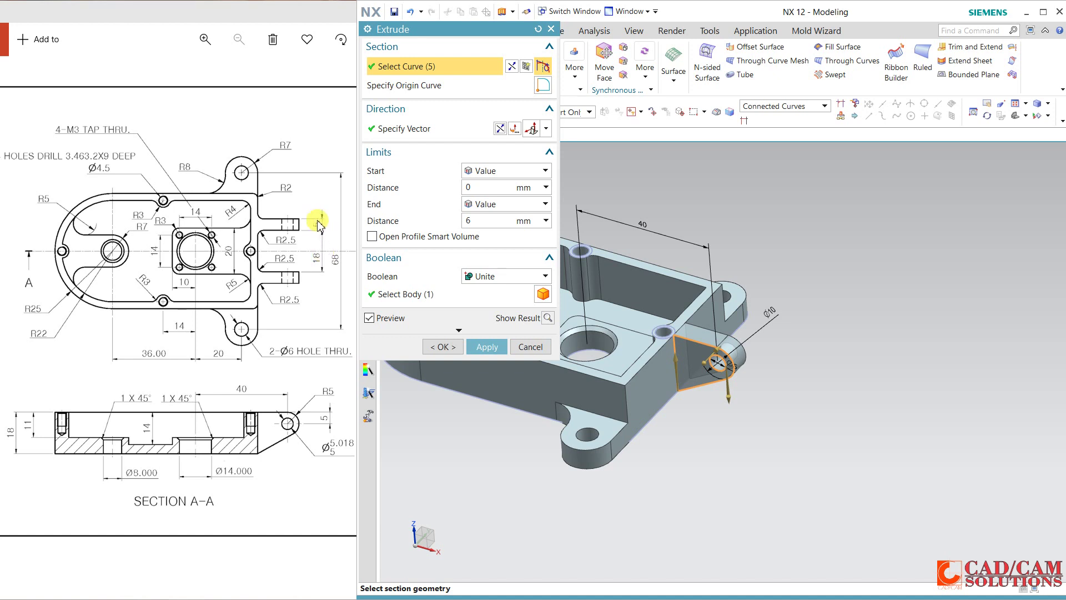
# Set the lug extrusion's end distance to 14 mm and start distance to 9 mm, and create the lug.
pyautogui.click(479, 219)
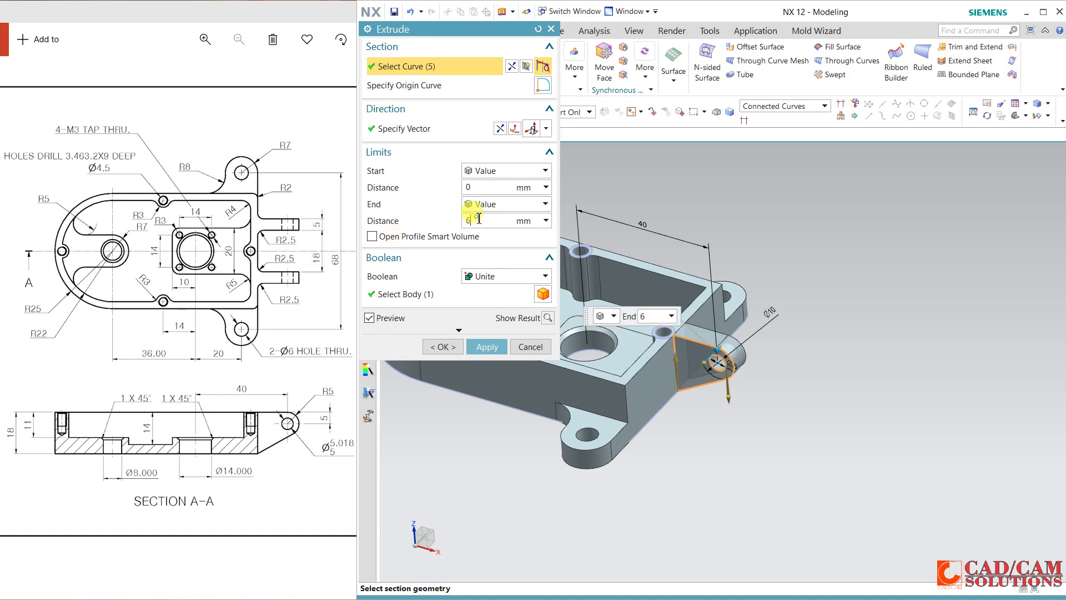
pyautogui.write('14')
pyautogui.press('Return')
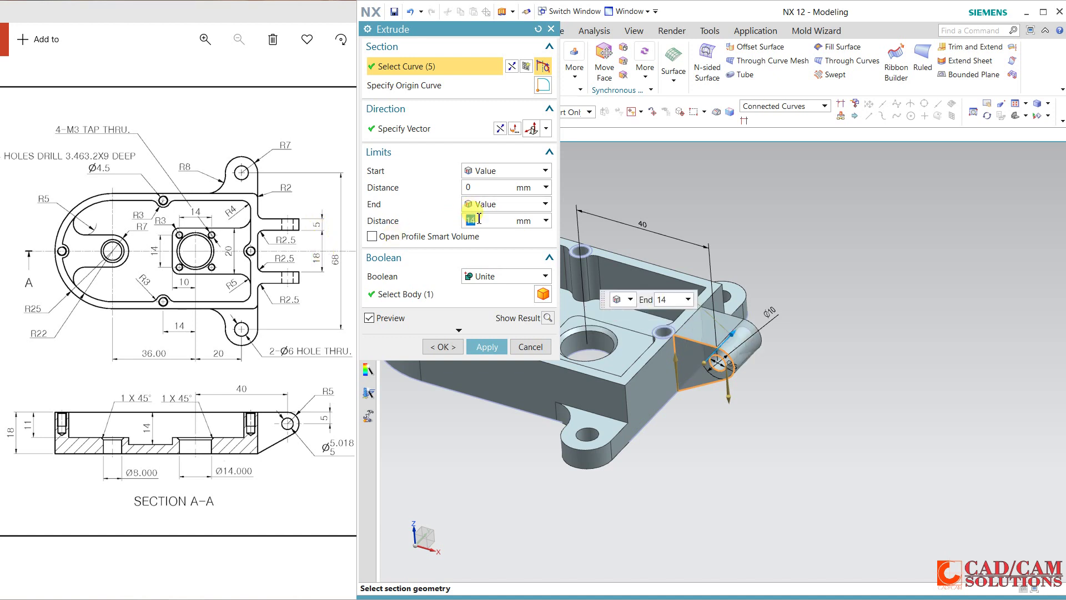
pyautogui.click(472, 187)
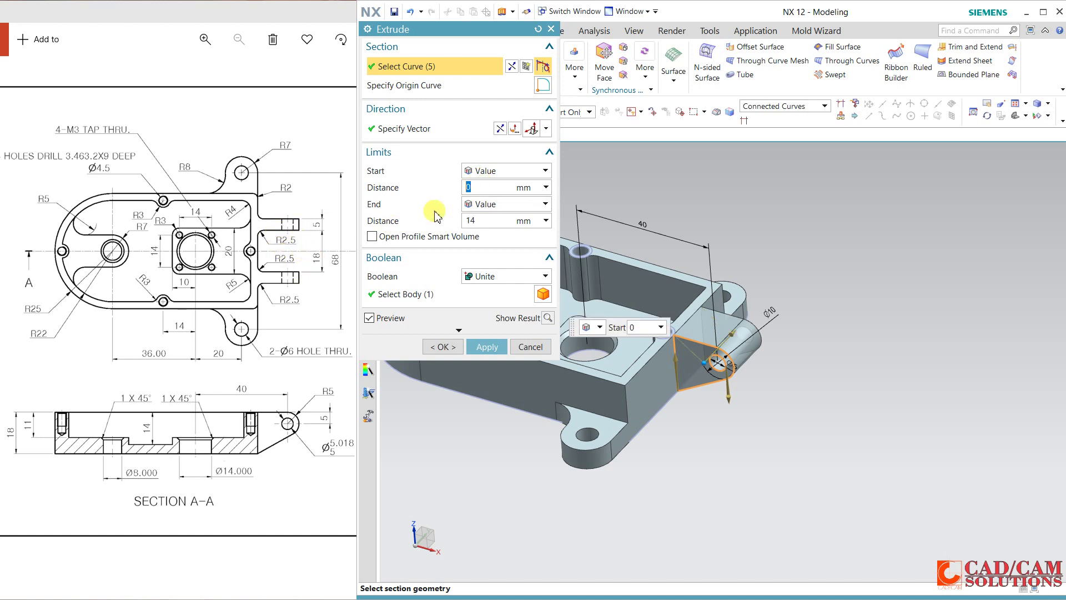
pyautogui.write('9')
pyautogui.press('Return')
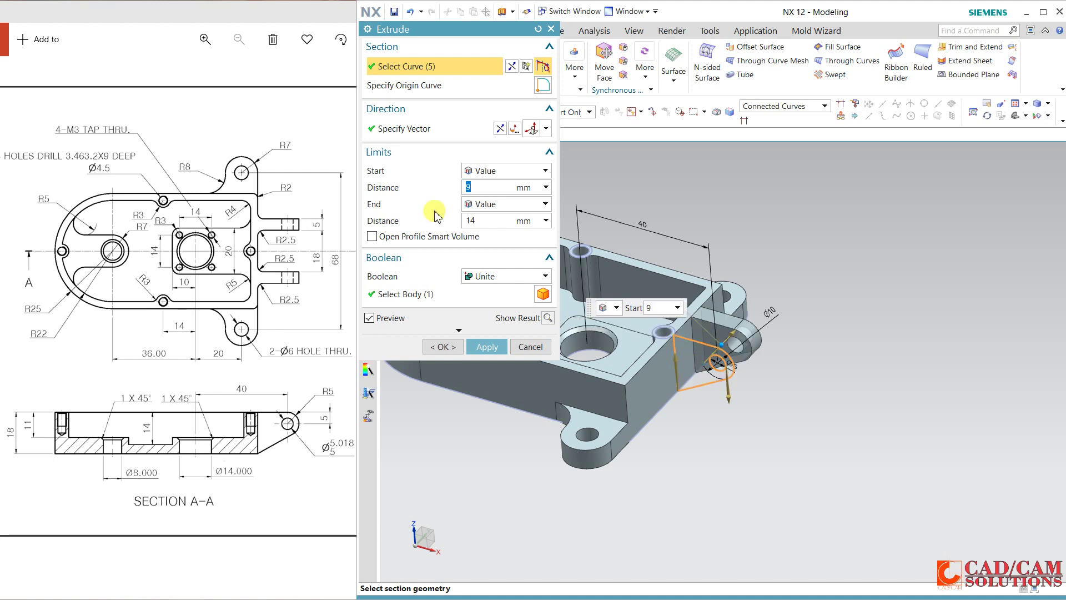
pyautogui.moveTo(871, 361); pyautogui.dragTo(827, 409, button='middle')
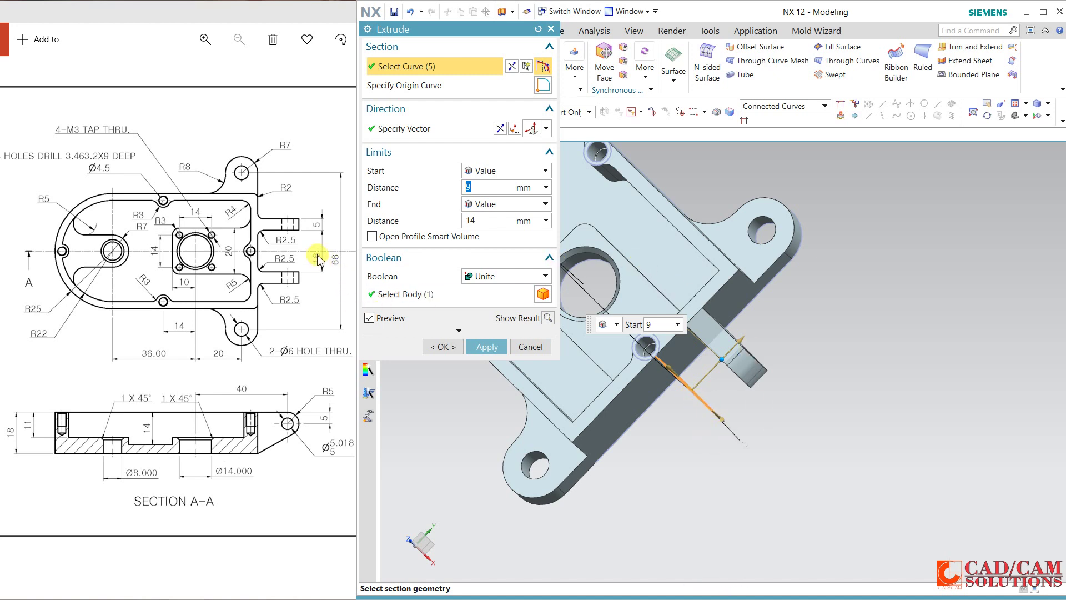
pyautogui.click(487, 347)
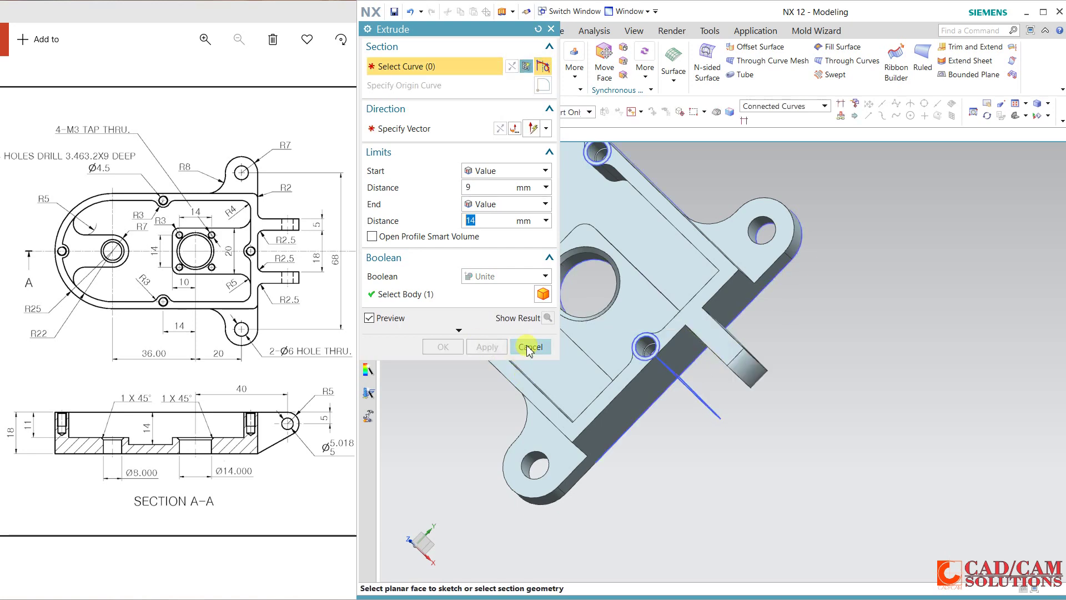
pyautogui.click(531, 347)
# Mirror the extruded hinge lug feature about the XZ plane of the datum coordinate system.
pyautogui.moveTo(727, 403); pyautogui.dragTo(764, 334, button='middle')
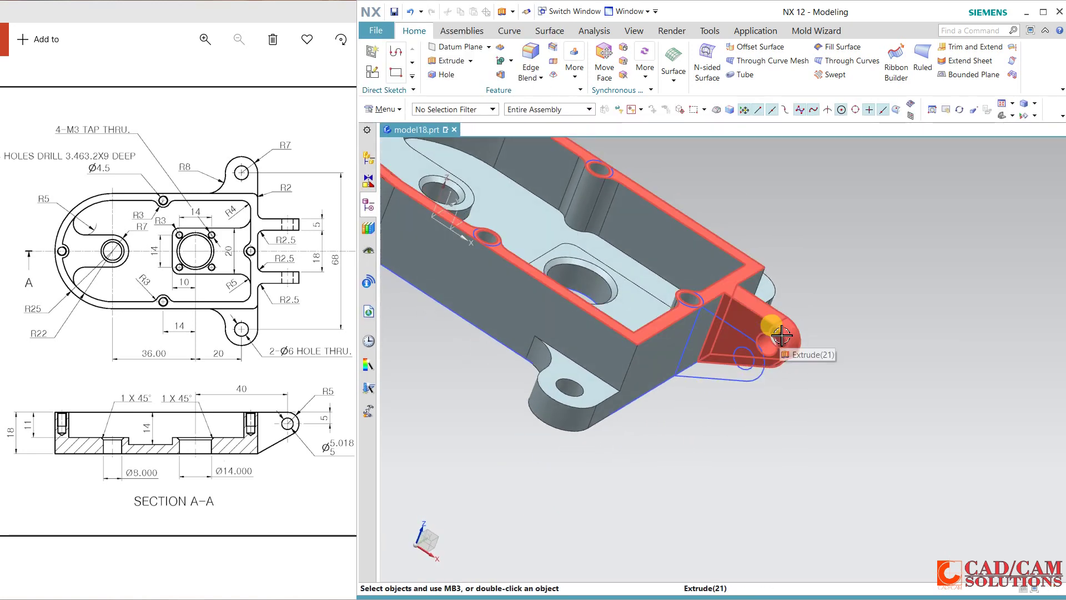
pyautogui.click(759, 331)
pyautogui.click(575, 72)
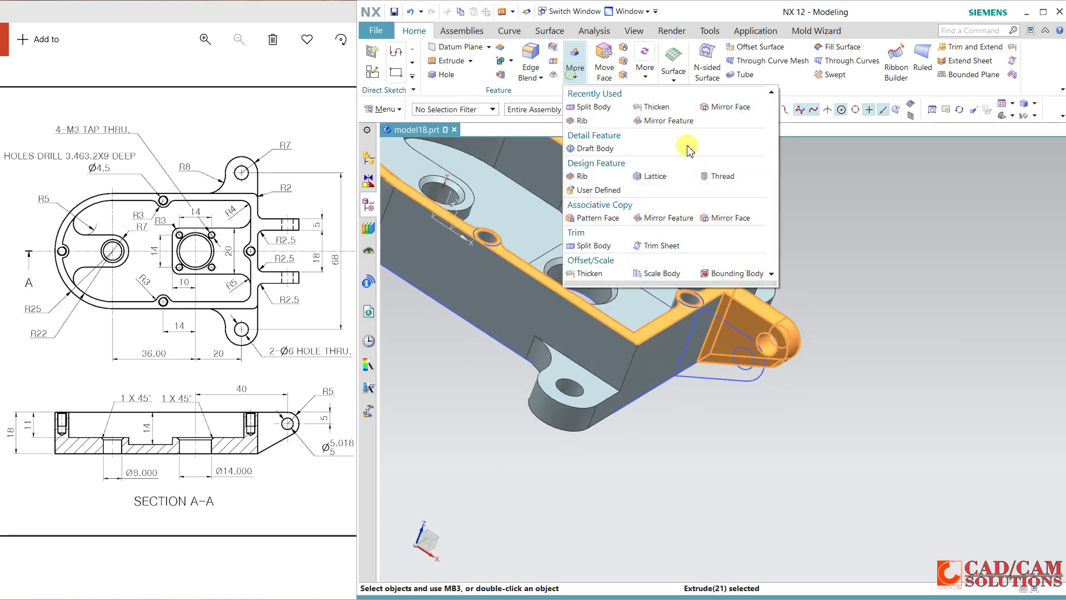
pyautogui.click(658, 118)
pyautogui.scroll(-4, 782, 420)
pyautogui.moveTo(792, 437); pyautogui.dragTo(784, 438, button='middle')
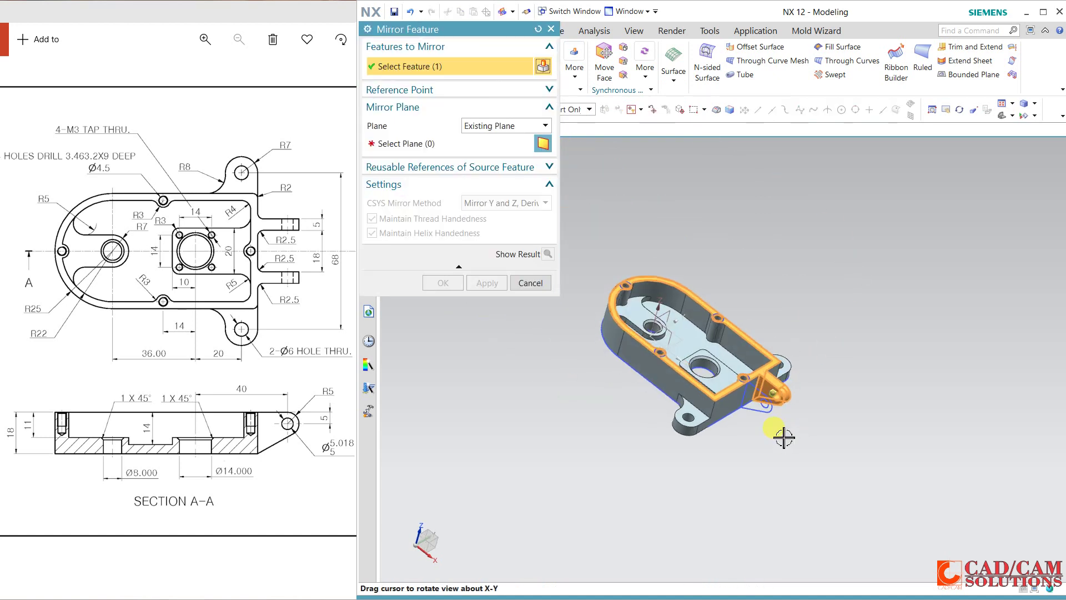
pyautogui.middleClick(674, 332)
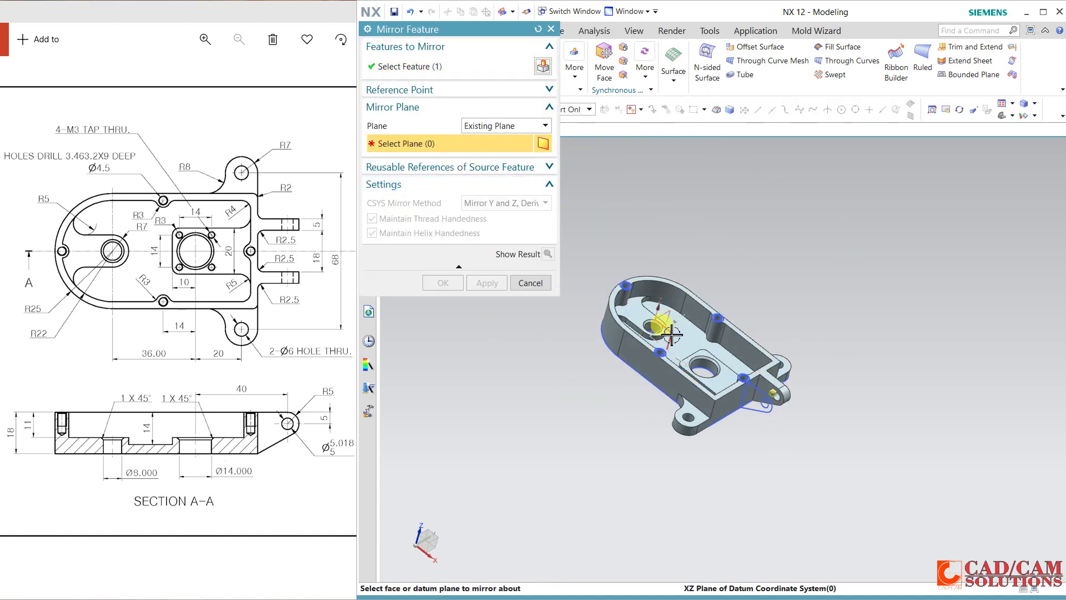
pyautogui.click(675, 311)
pyautogui.click(444, 285)
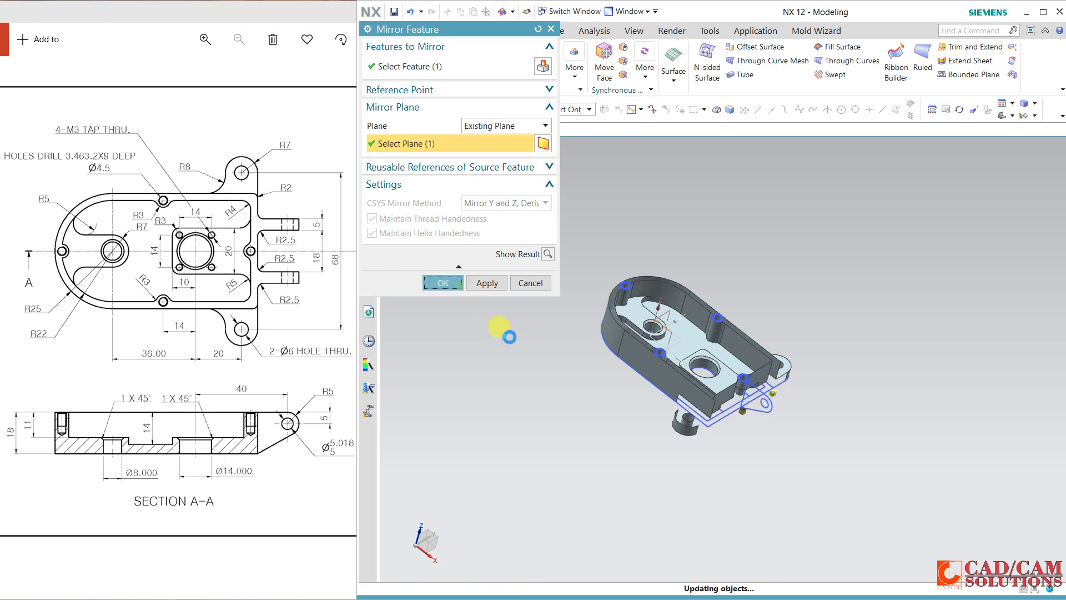
pyautogui.moveTo(561, 408)
pyautogui.mouseDown(button='middle')
pyautogui.moveTo(540, 410)
pyautogui.moveTo(565, 421)
pyautogui.moveTo(545, 424)
pyautogui.moveTo(554, 415)
pyautogui.mouseUp(button='middle')
pyautogui.scroll(5, 540, 411)
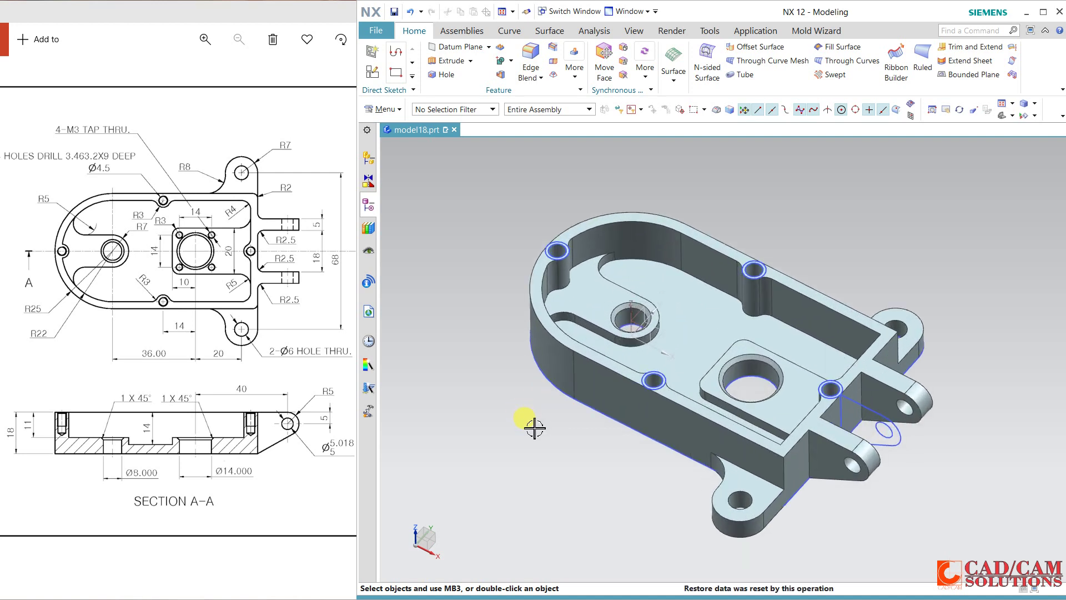
# Hide the sketch curves still displayed on the housing, including the lug profile, hole circles and base outline.
pyautogui.click(260, 397)
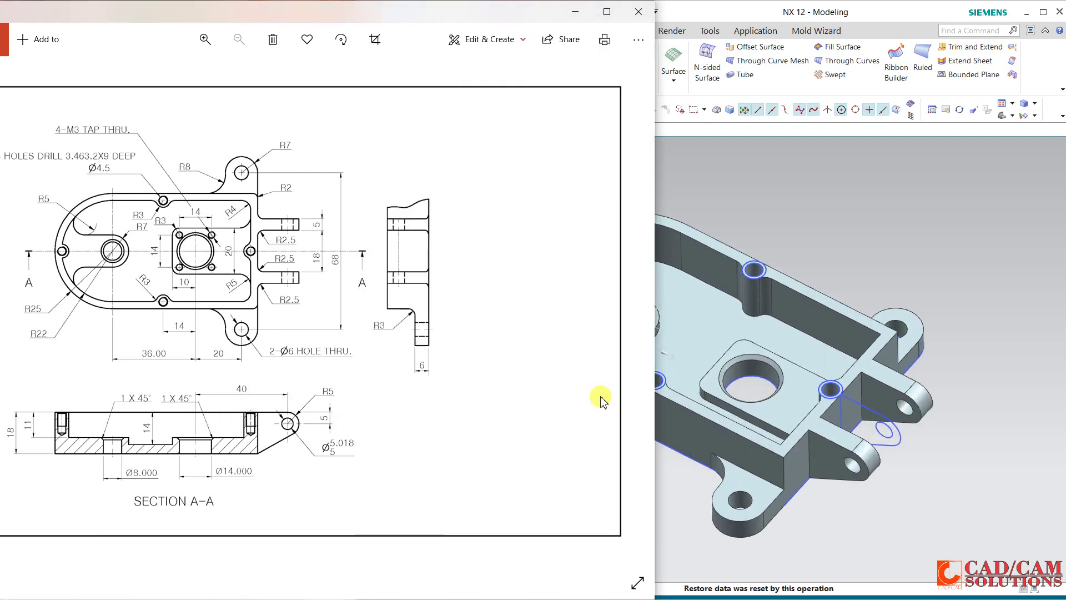
pyautogui.click(845, 246)
pyautogui.moveTo(849, 245); pyautogui.dragTo(824, 257, button='middle')
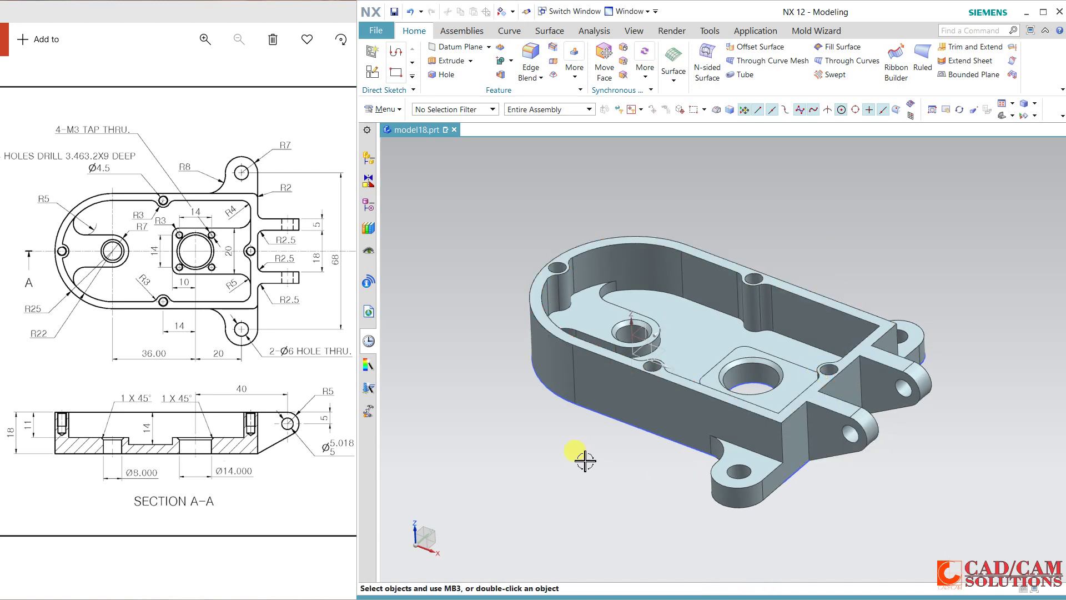
pyautogui.moveTo(588, 448); pyautogui.dragTo(587, 445, button='middle')
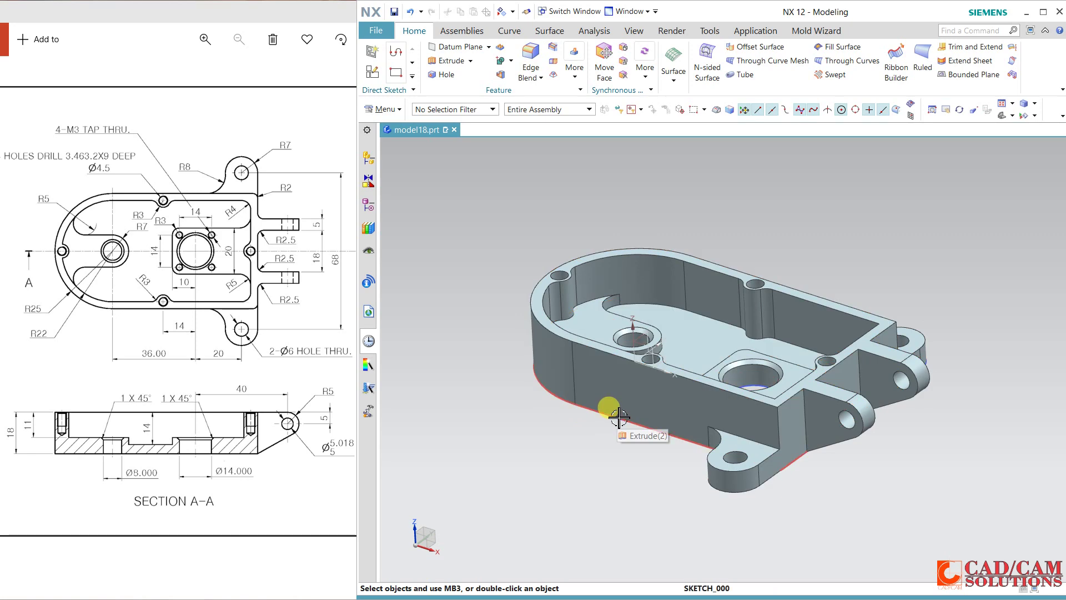
pyautogui.middleClick(749, 389)
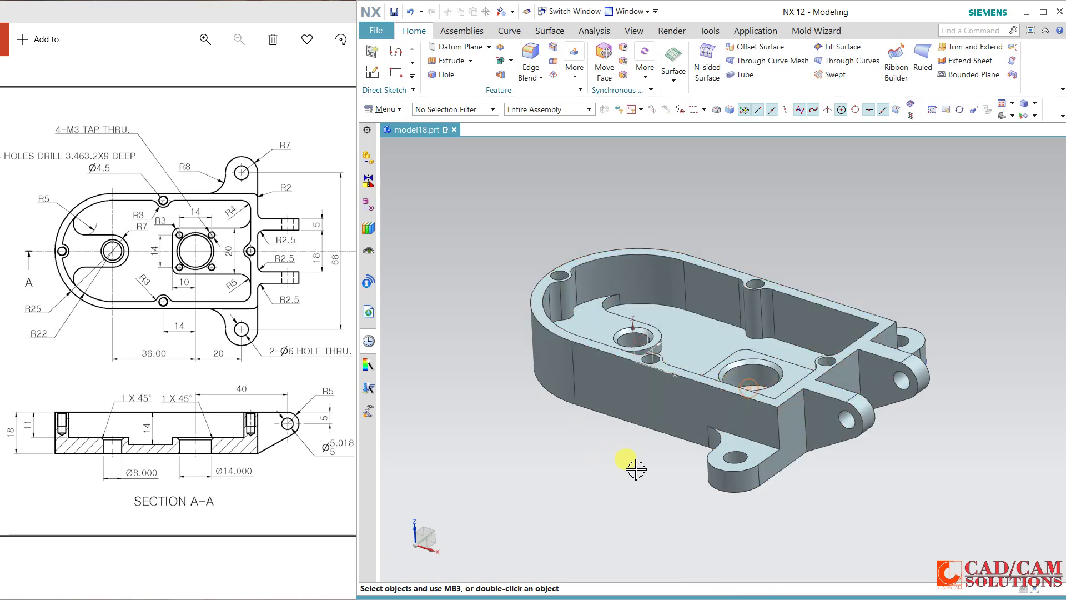
pyautogui.moveTo(620, 463); pyautogui.dragTo(619, 466, button='middle')
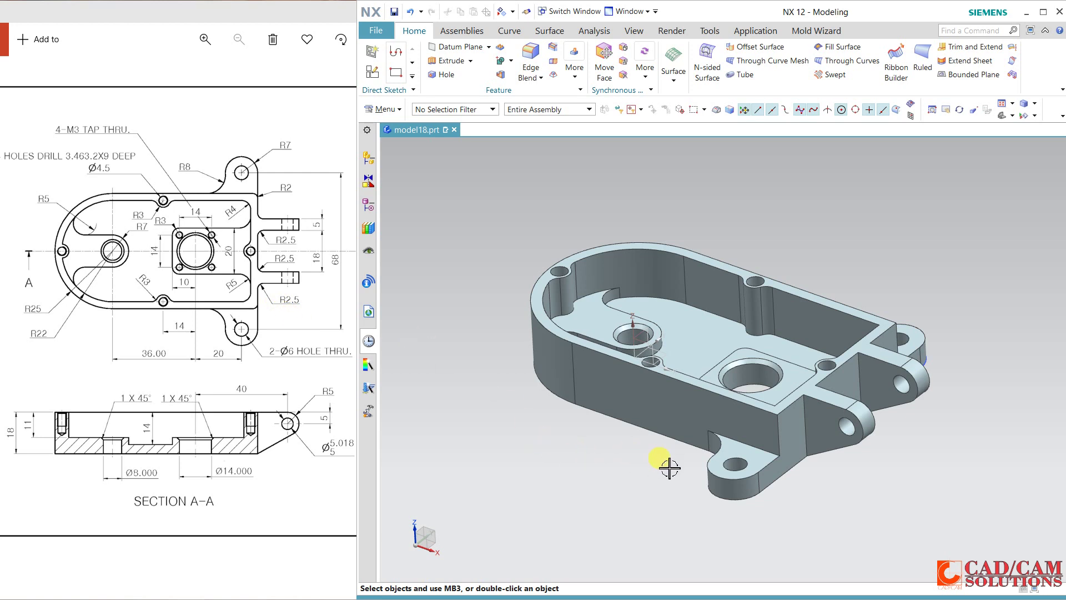
# Check the tapped hole callout in the drawing and set up a simple screw clearance hole with screw size M3.
pyautogui.scroll(3, 669, 468)
pyautogui.moveTo(642, 465); pyautogui.dragTo(650, 470, button='middle')
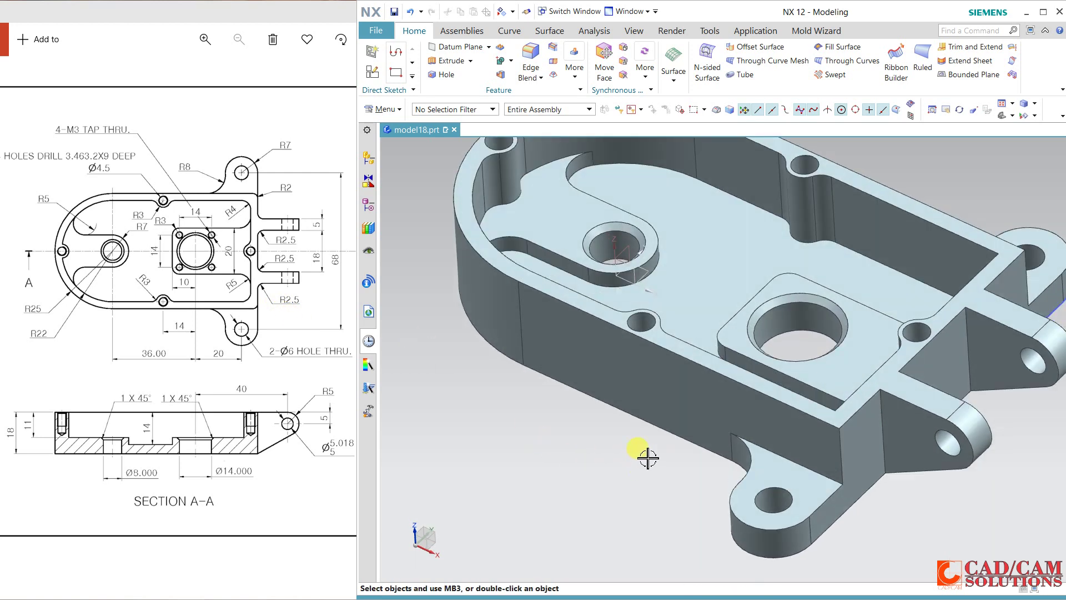
pyautogui.scroll(1, 649, 458)
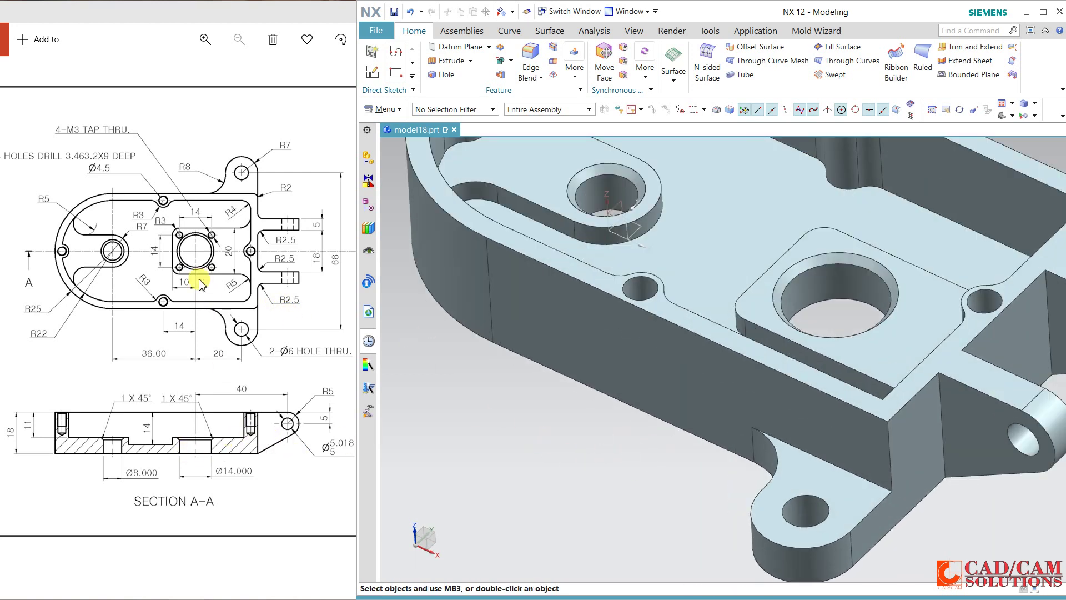
pyautogui.click(239, 306)
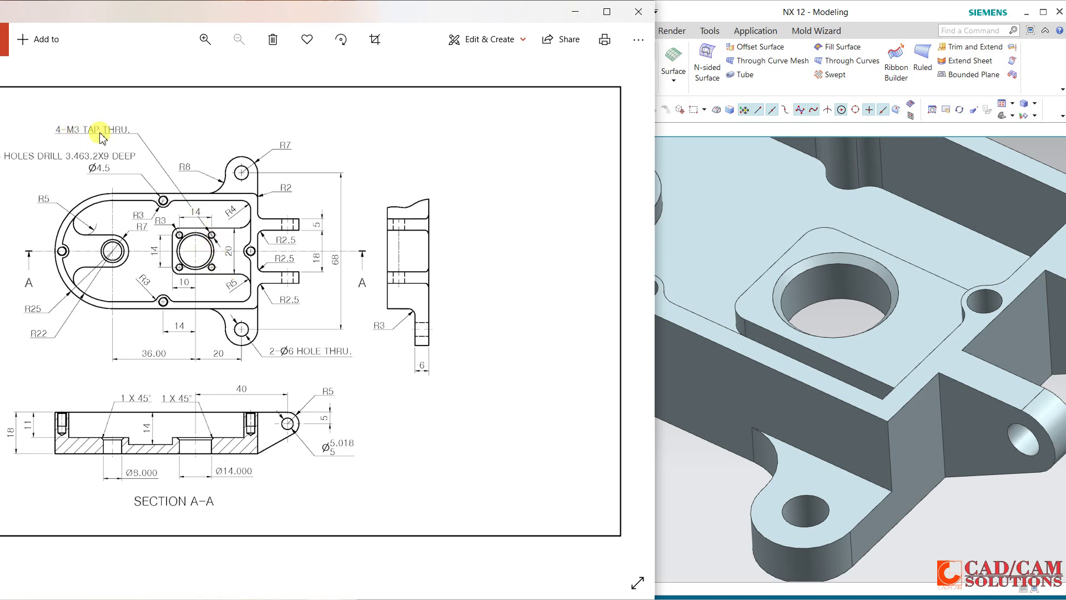
pyautogui.scroll(-1, 725, 360)
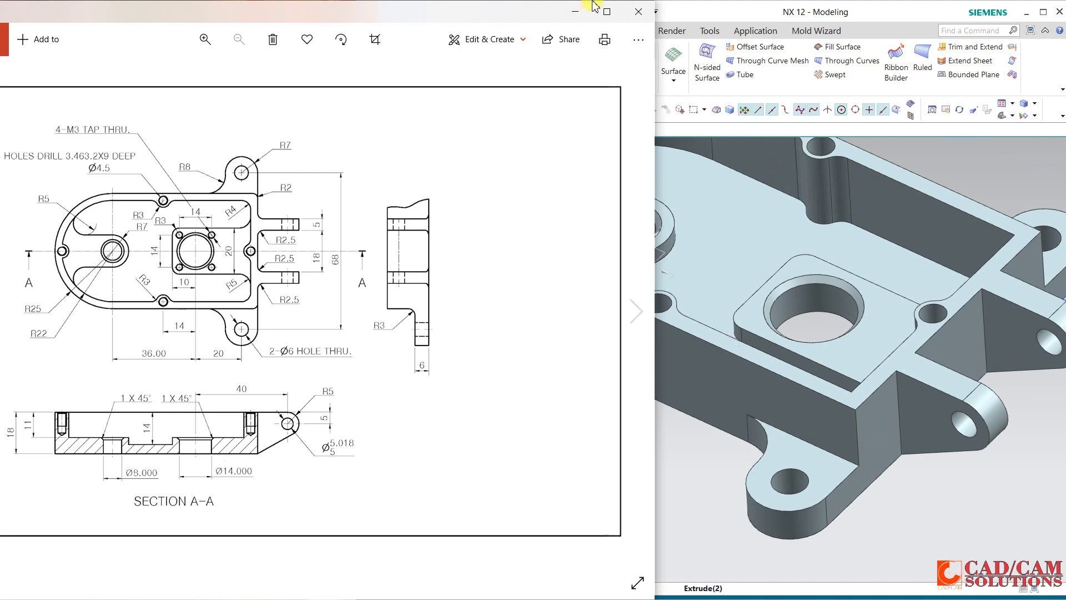
pyautogui.click(707, 8)
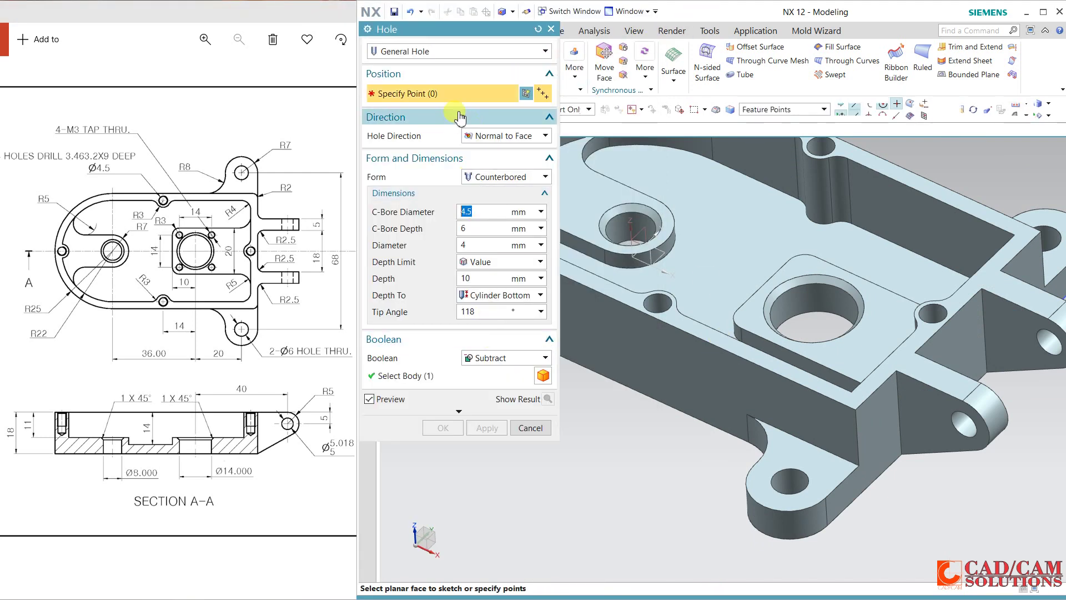
pyautogui.click(450, 51)
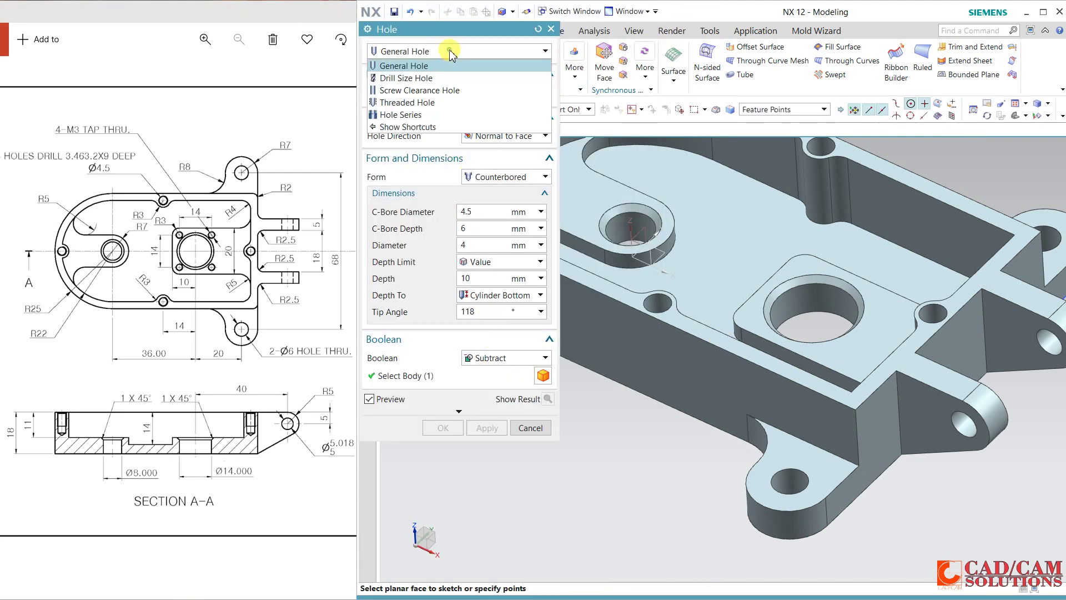
pyautogui.click(432, 92)
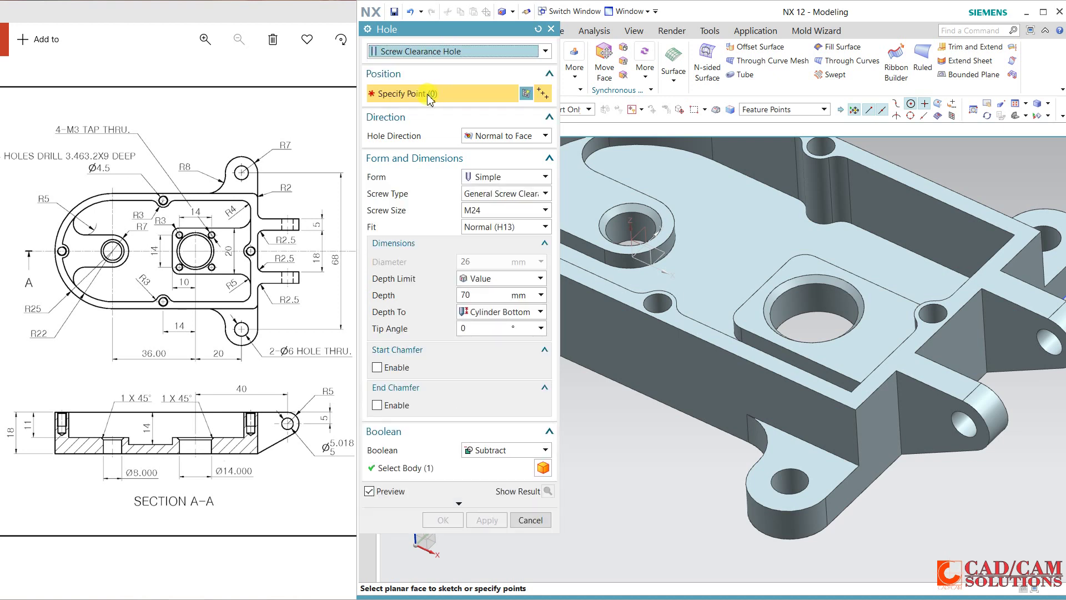
pyautogui.click(500, 213)
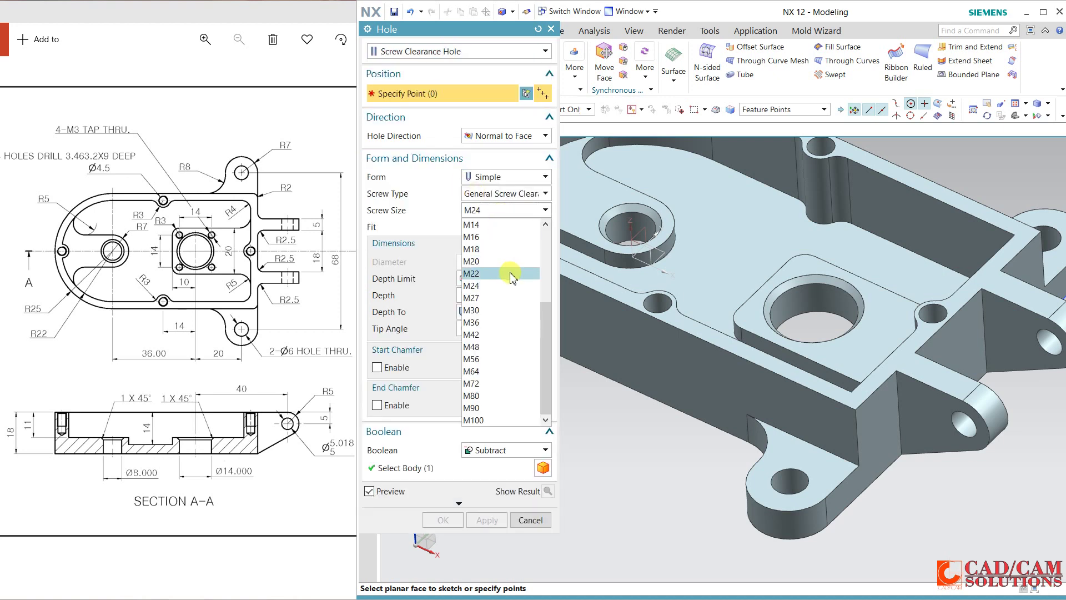
pyautogui.scroll(4, 509, 276)
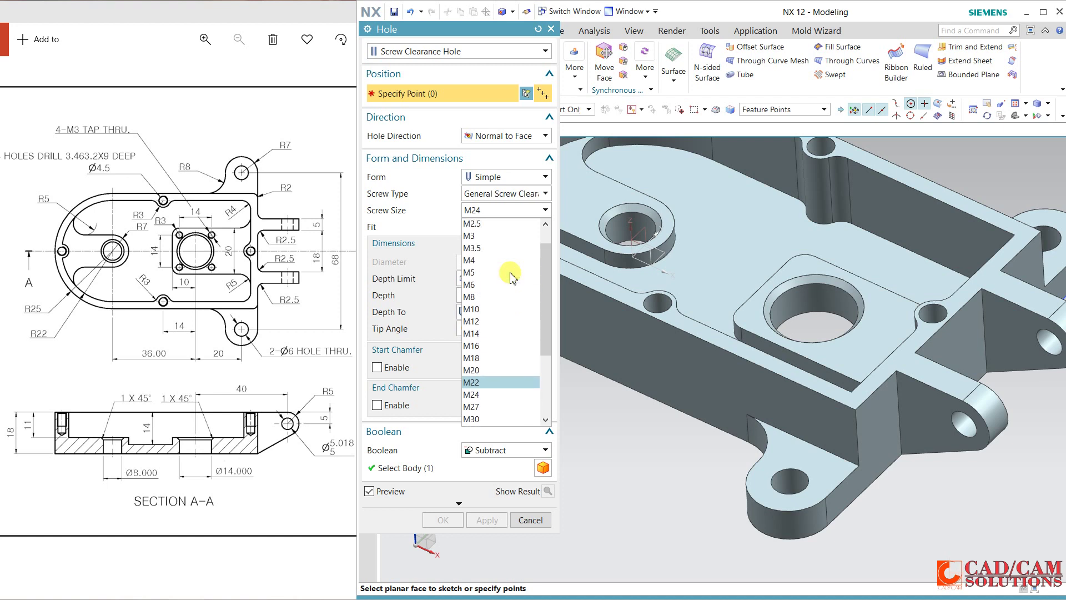
pyautogui.click(475, 239)
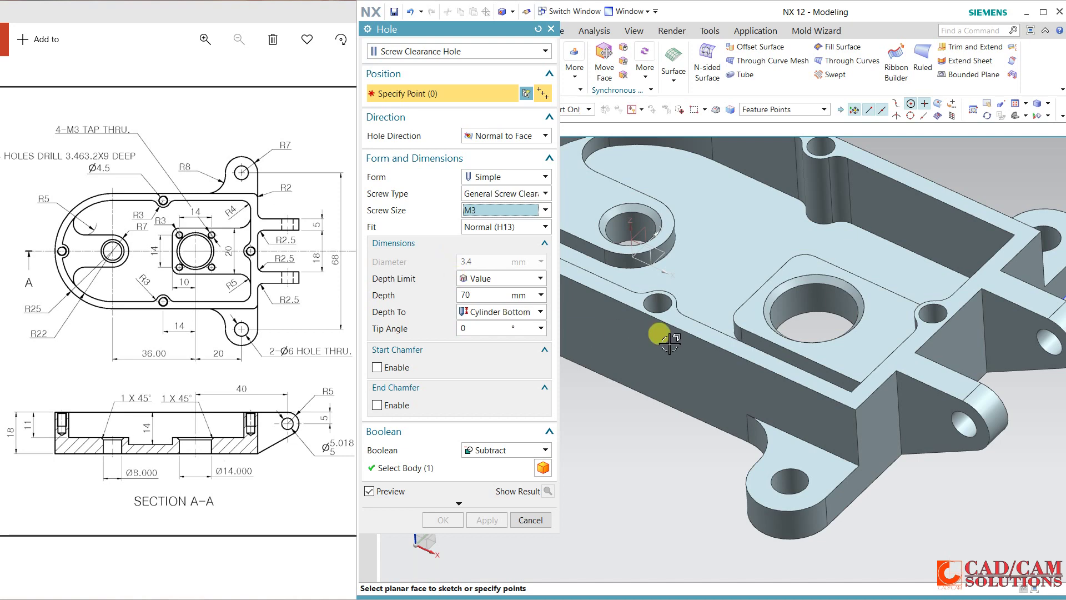
# Place M3 clearance holes at the arc centres of the two rounded corners of the raised square pad and create them.
pyautogui.scroll(3, 800, 257)
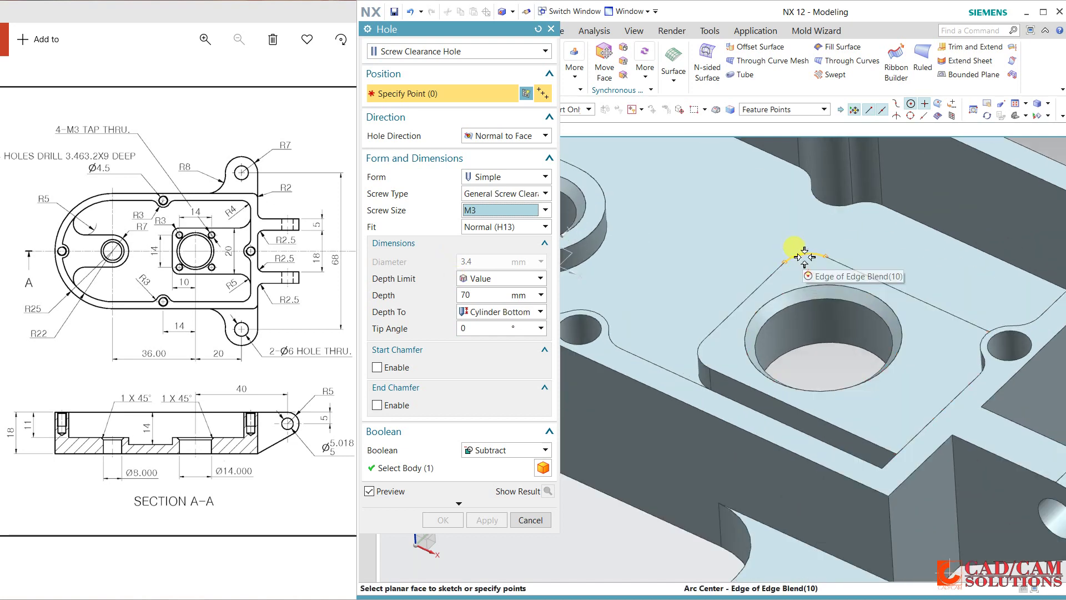
pyautogui.click(800, 257)
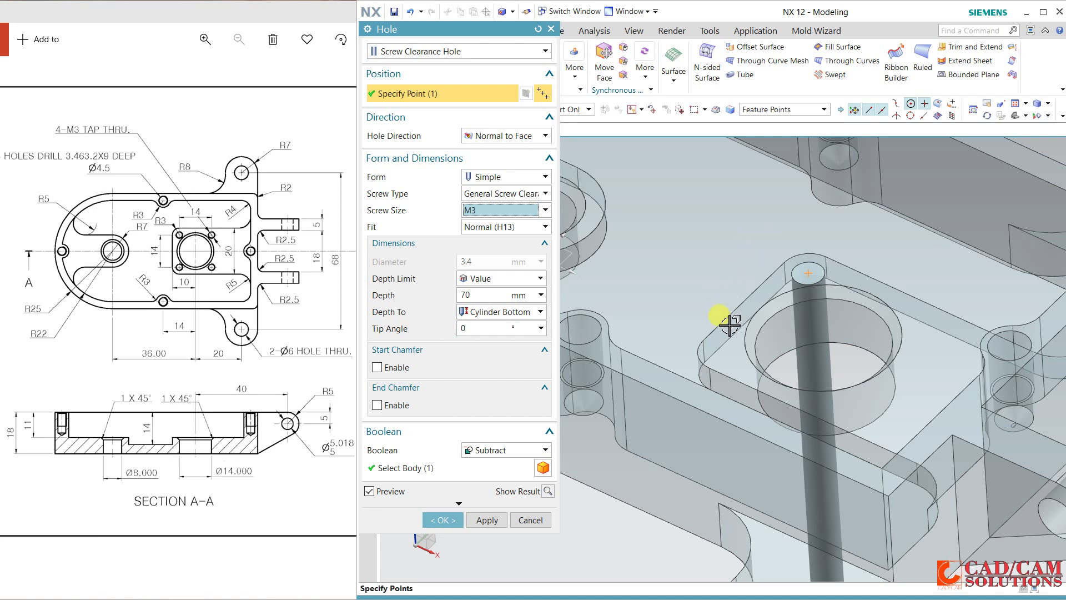
pyautogui.click(701, 352)
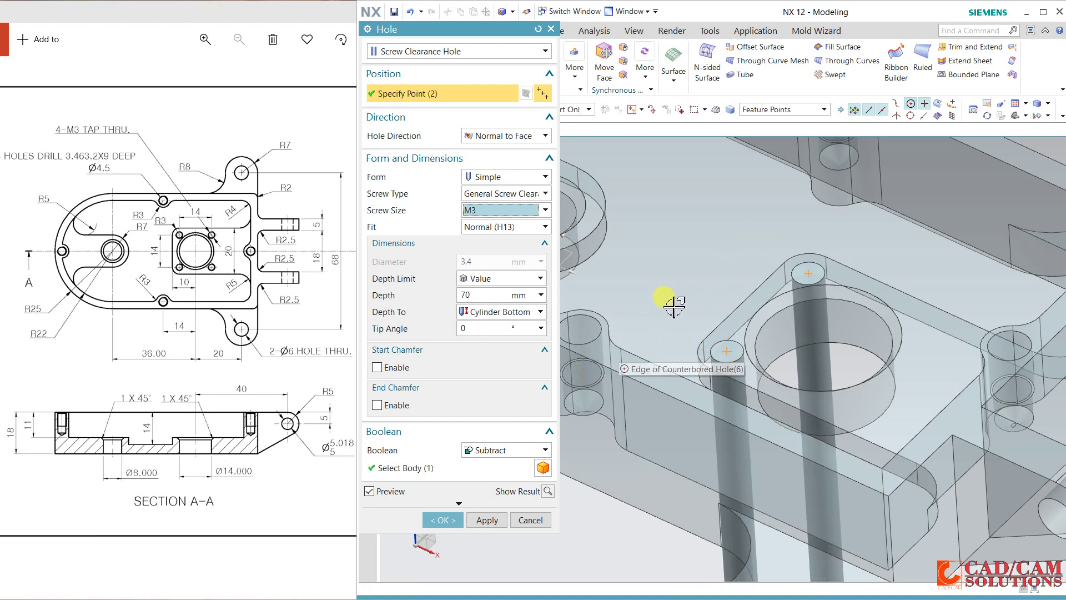
pyautogui.click(487, 520)
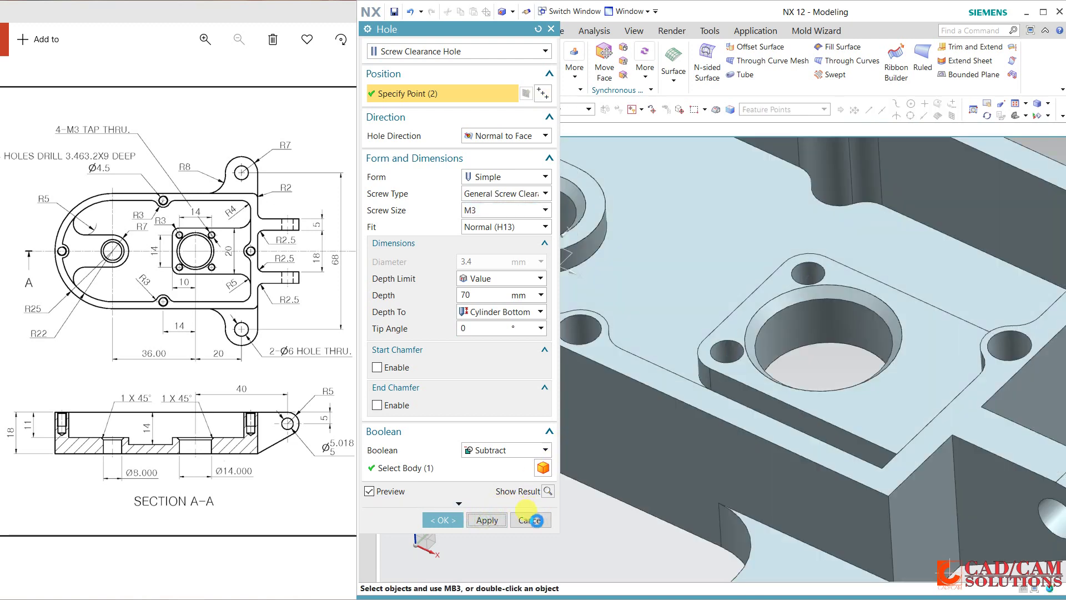
pyautogui.click(532, 521)
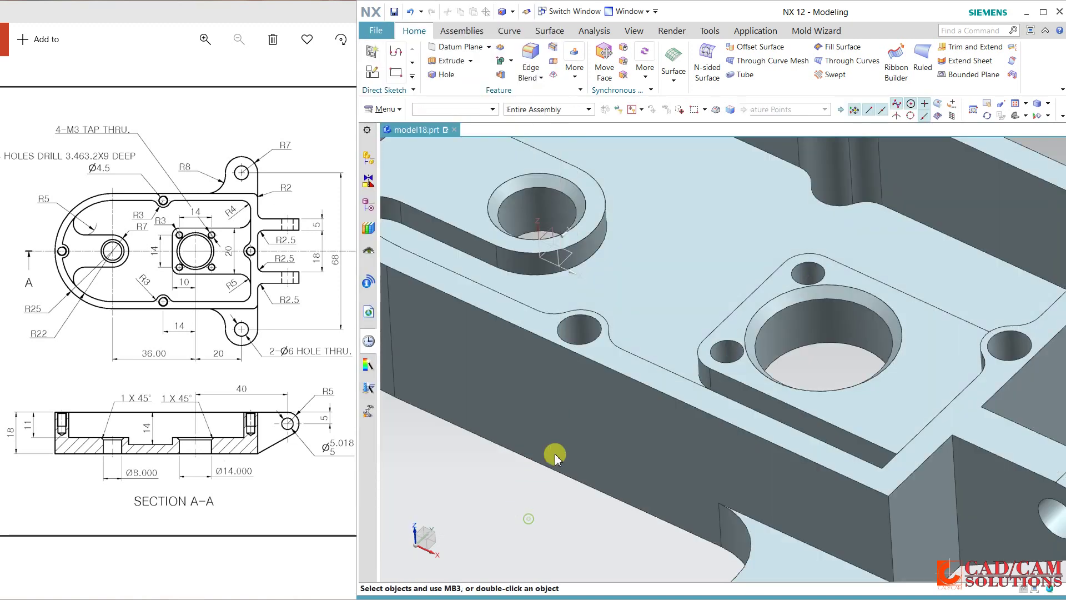
pyautogui.hotkey('ctrl', 'f')
pyautogui.moveTo(562, 412); pyautogui.dragTo(555, 432, button='middle')
pyautogui.scroll(3, 661, 392)
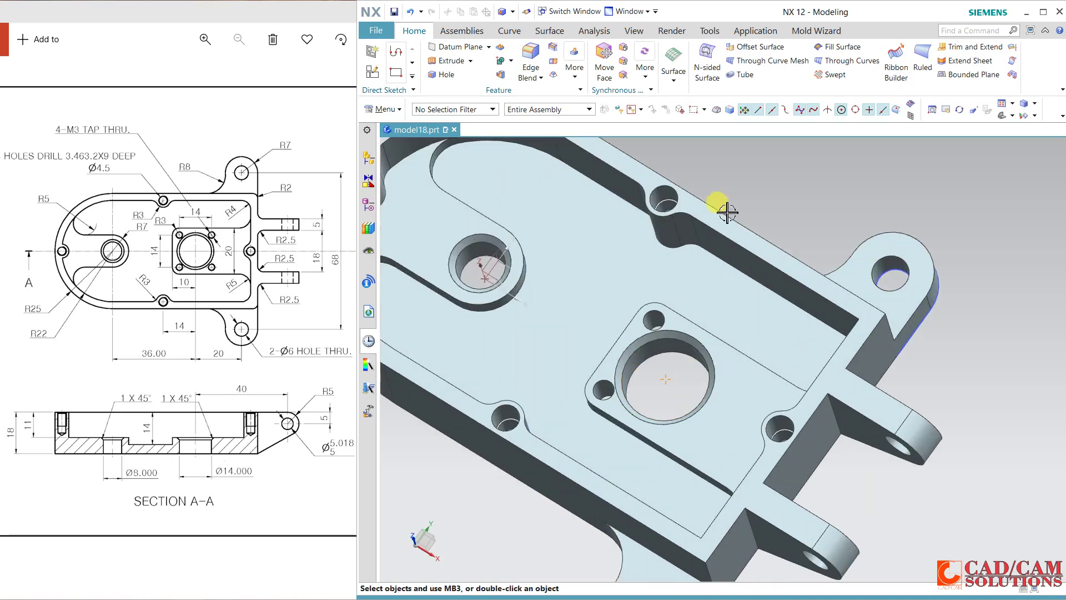
pyautogui.click(575, 81)
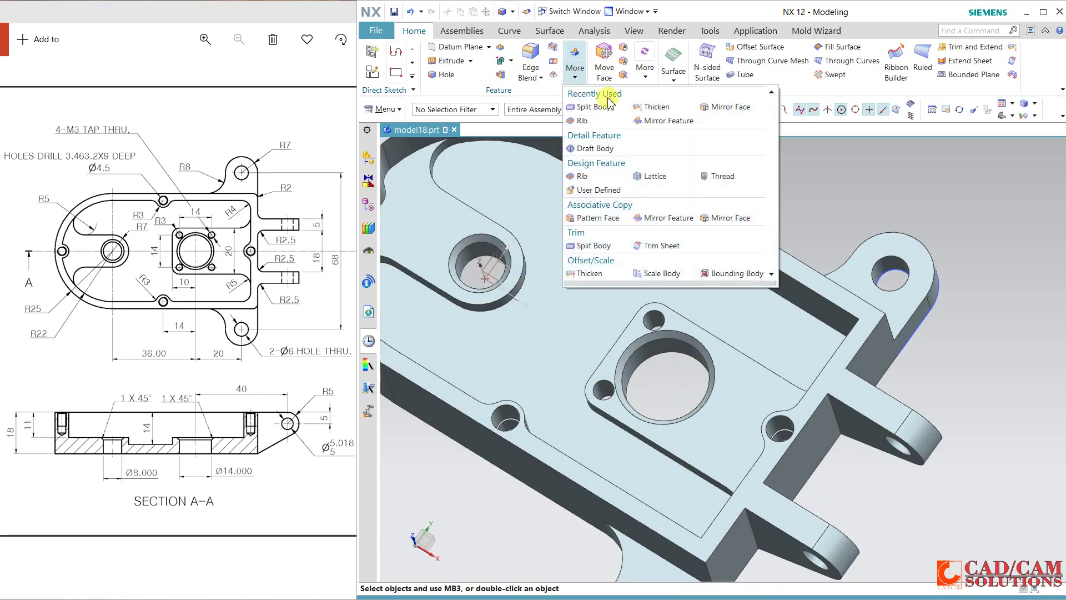
pyautogui.moveTo(532, 61)
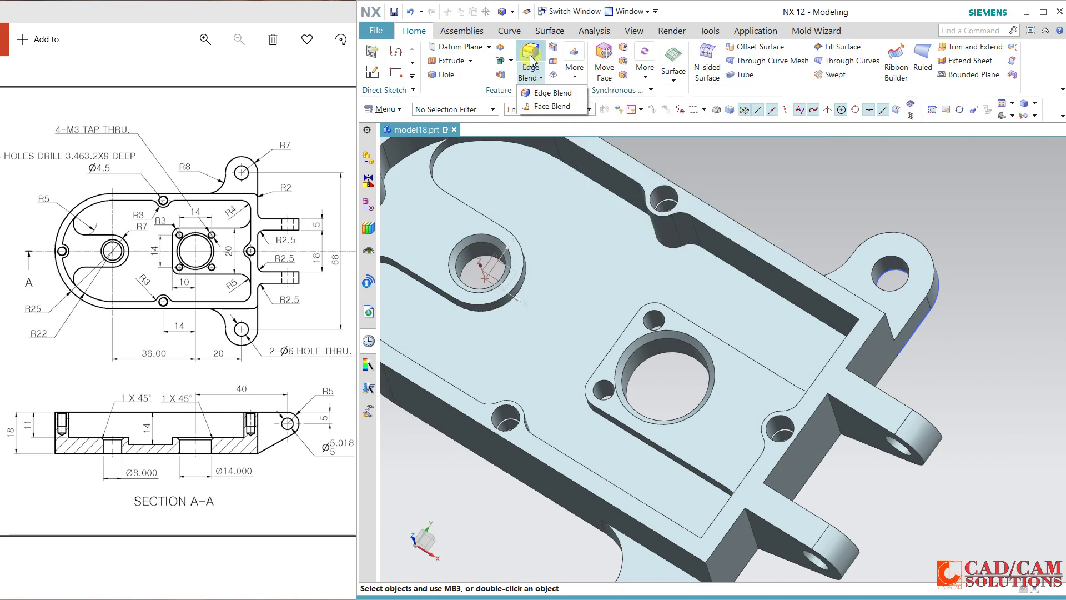
# Set up a linear feature pattern of the two M3 holes in the square pad, running along the X-axis.
pyautogui.click(503, 49)
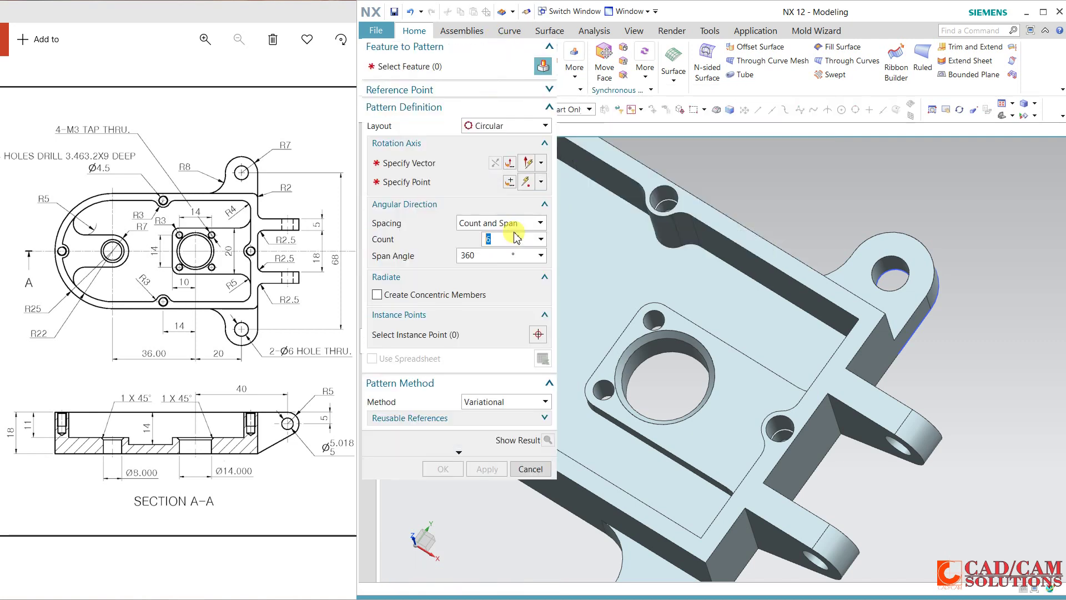
pyautogui.click(522, 125)
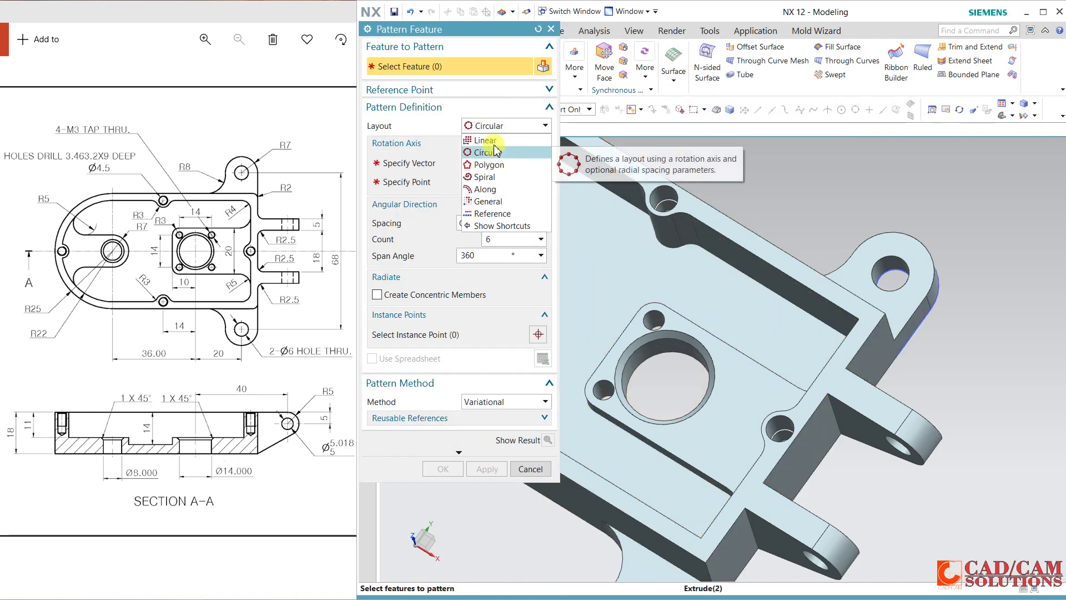
pyautogui.click(492, 140)
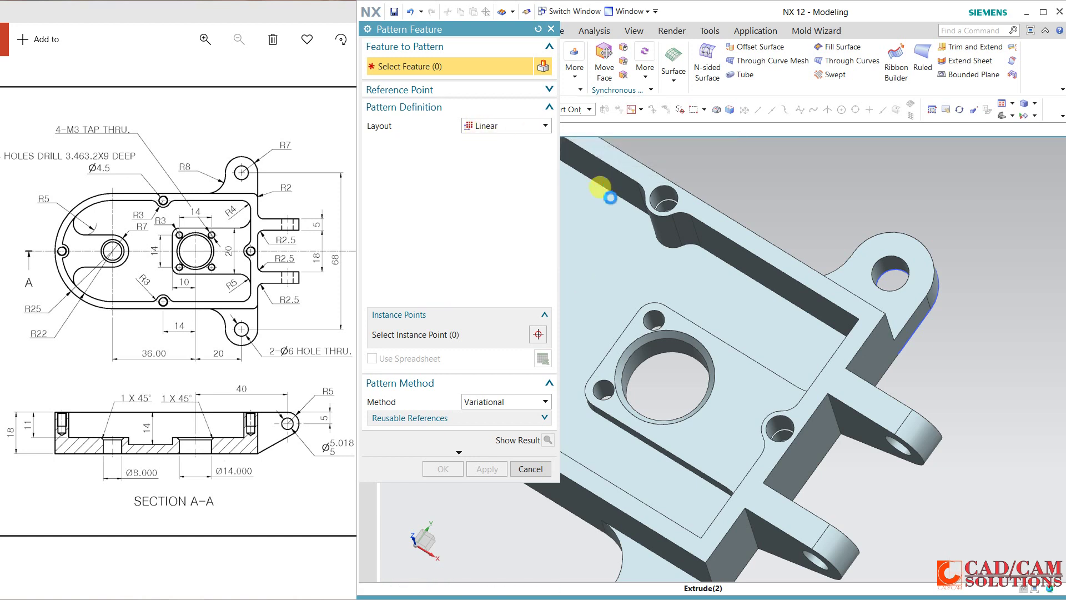
pyautogui.click(650, 321)
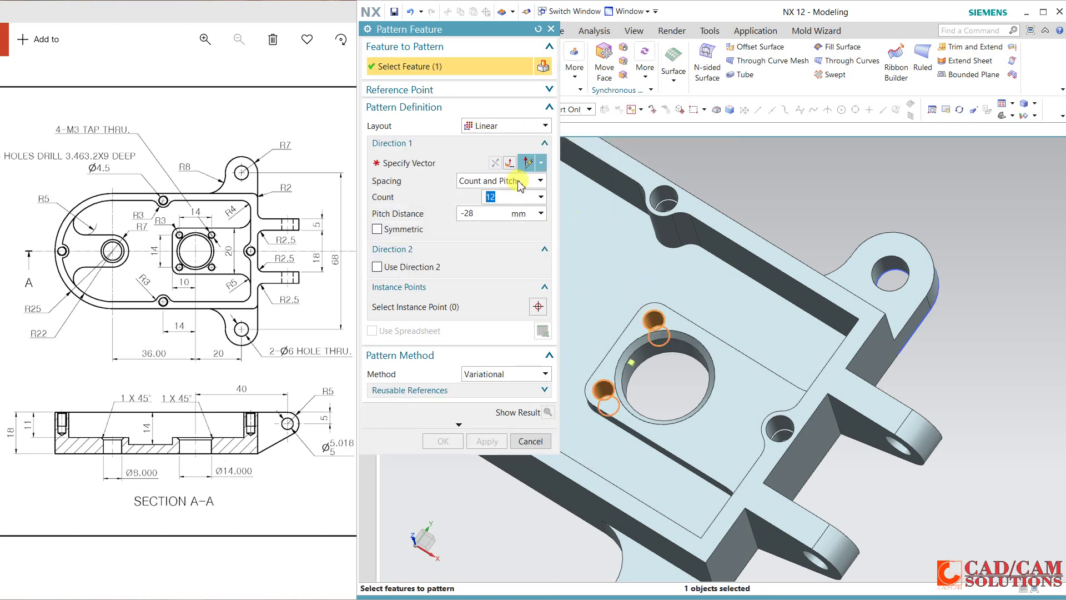
pyautogui.click(447, 167)
pyautogui.click(755, 375)
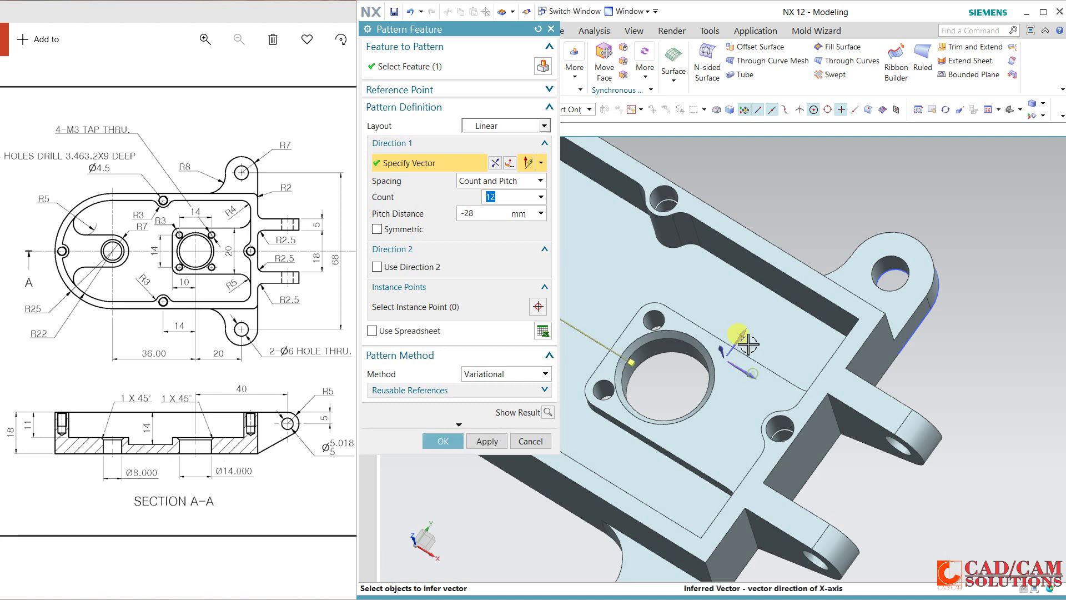
# Set the hole pattern to a count of 2 with 14 mm pitch, reverse its direction and create it.
pyautogui.click(501, 199)
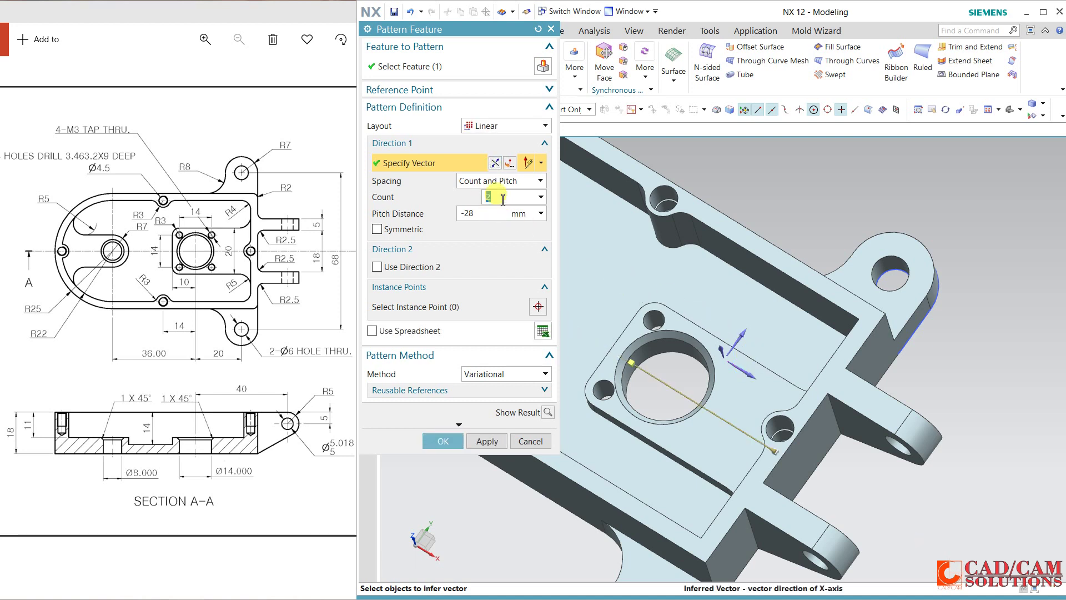
pyautogui.click(481, 214)
pyautogui.write('1')
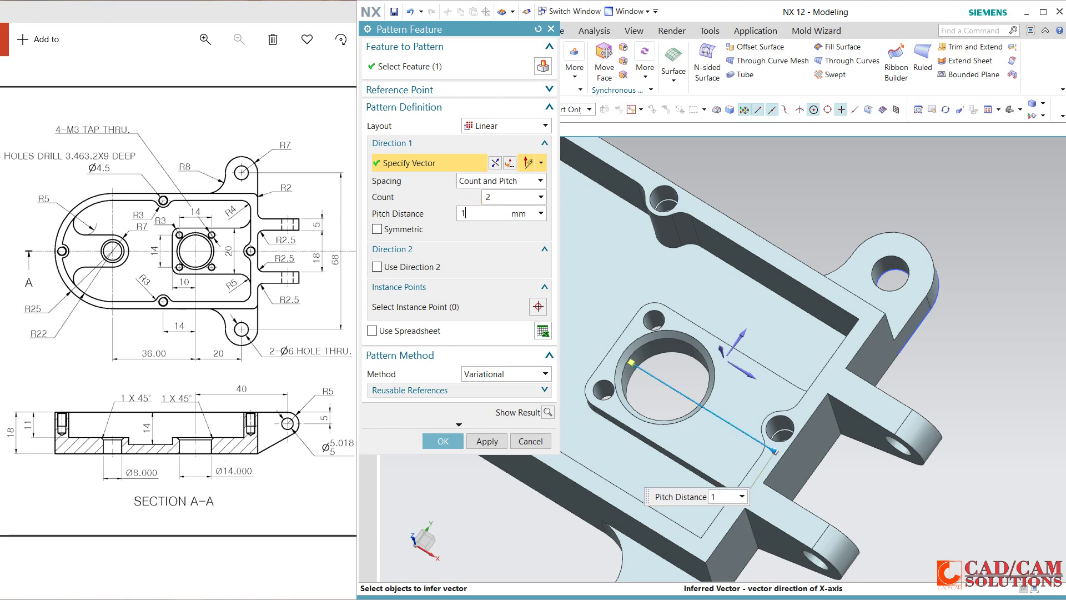
pyautogui.write('4')
pyautogui.doubleClick(481, 213)
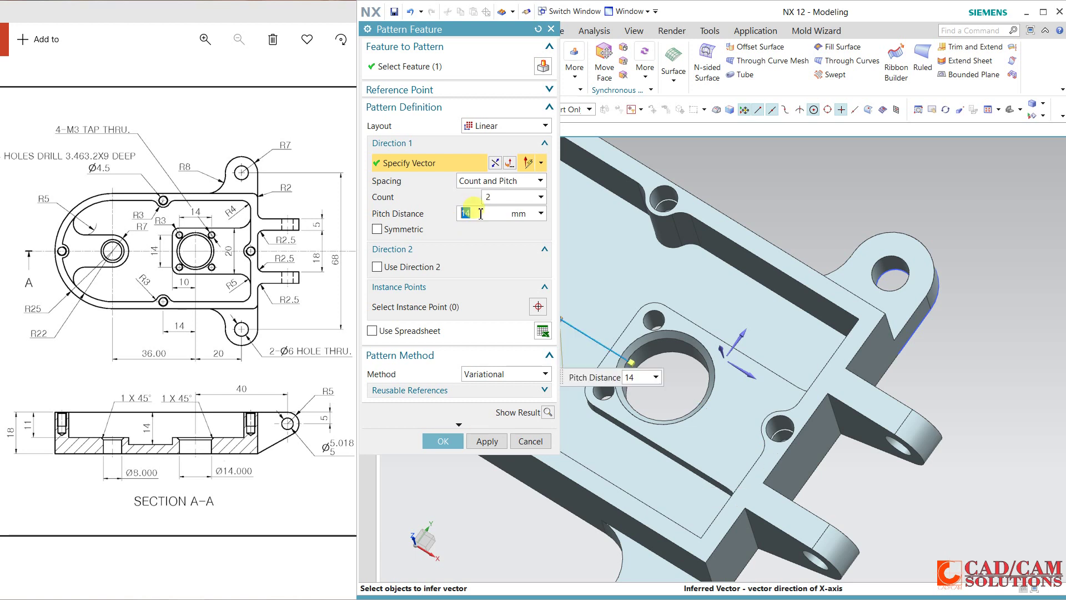
pyautogui.click(496, 163)
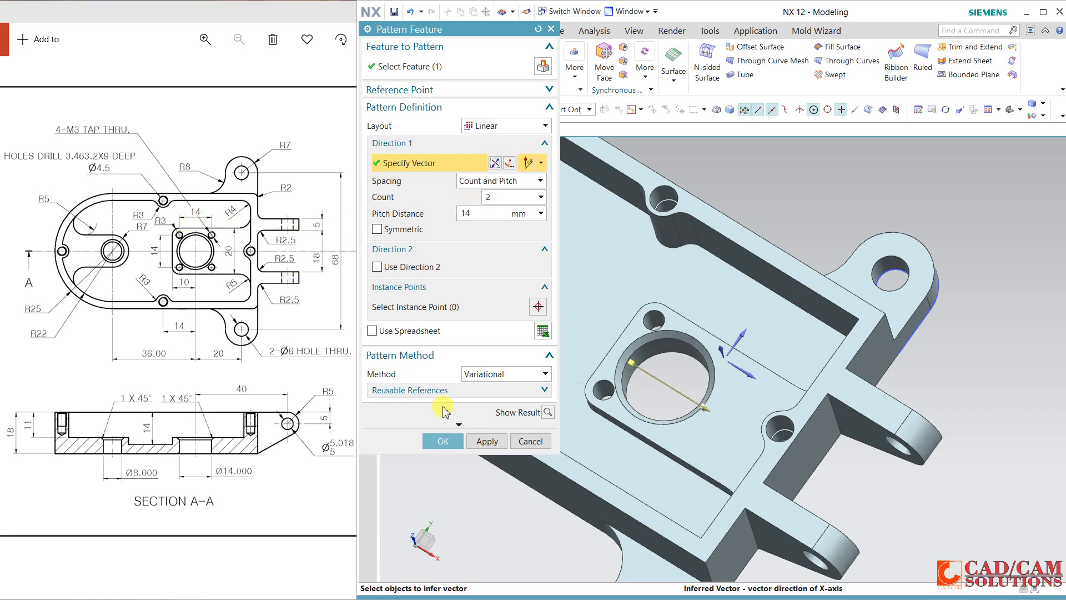
pyautogui.click(443, 441)
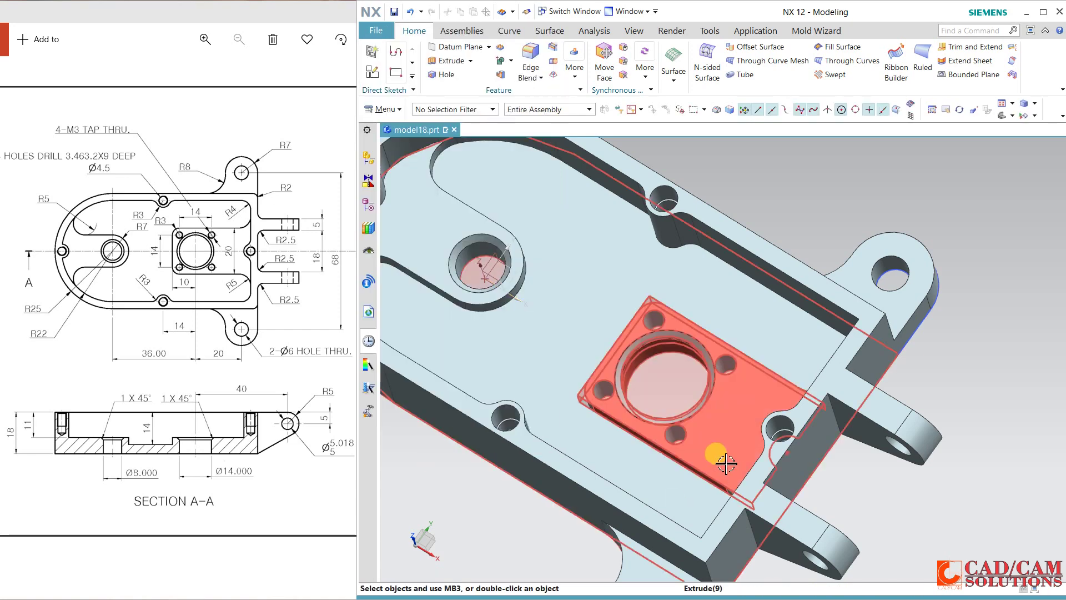
pyautogui.moveTo(722, 450); pyautogui.dragTo(826, 451, button='middle')
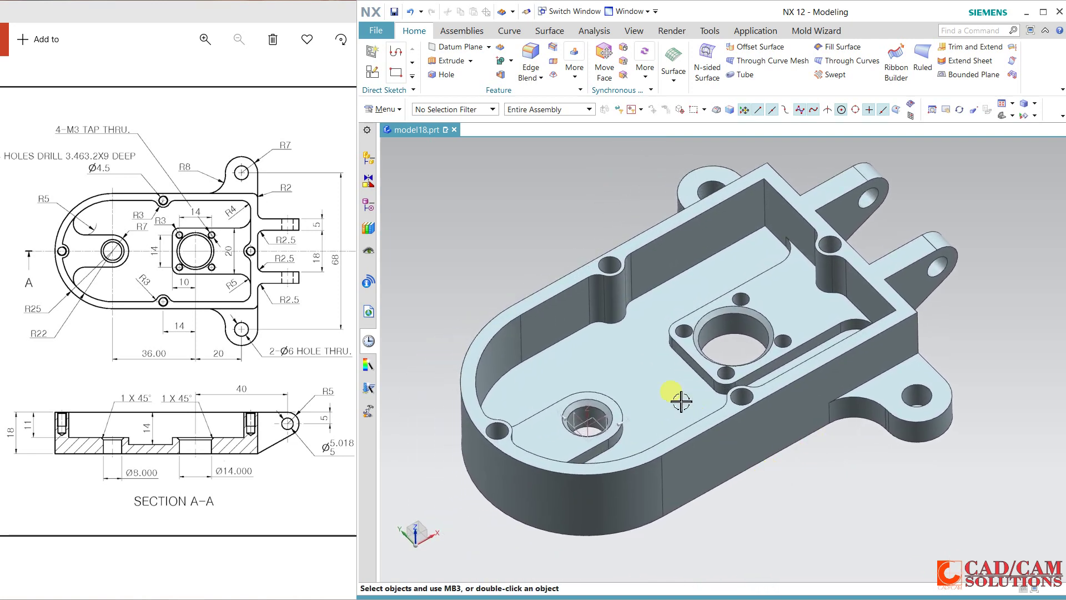